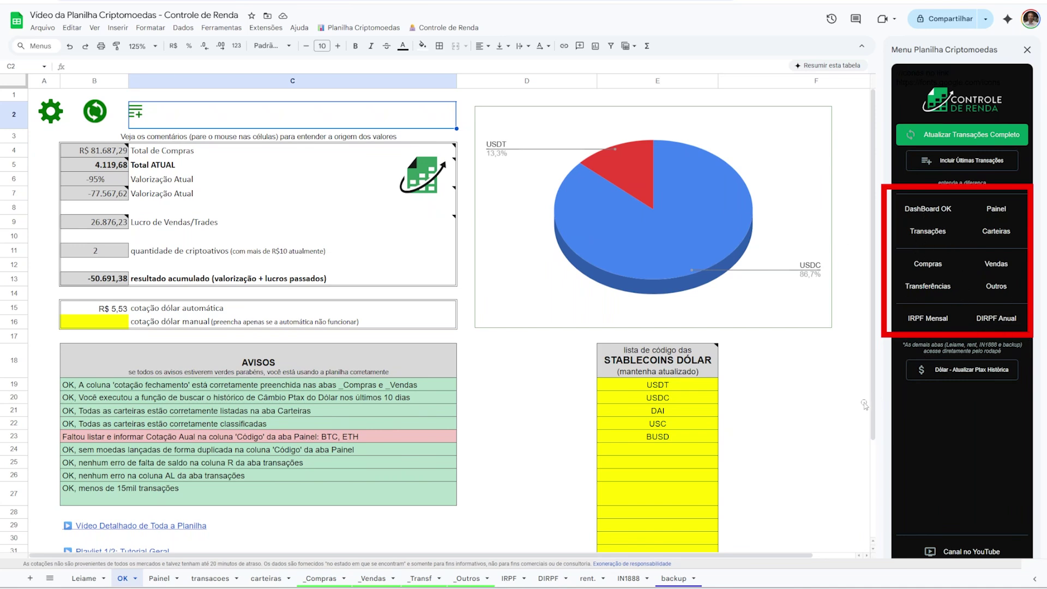
Open the transacoes sheet and examine the recorded transactions and the Erro de Saldo column
left_click_drag(865, 403, 1029, 355)
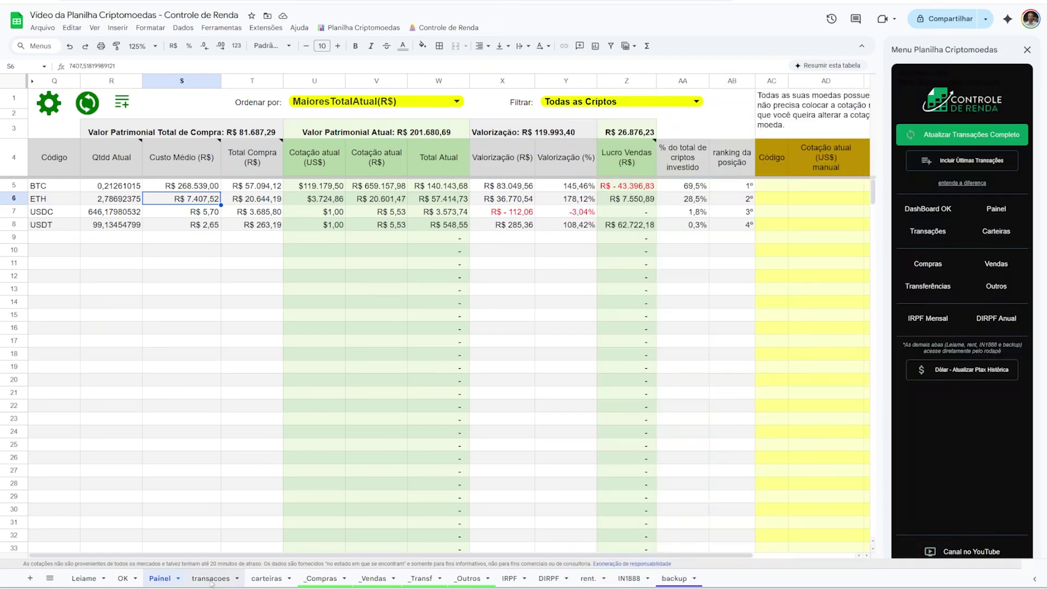
left_click(211, 579)
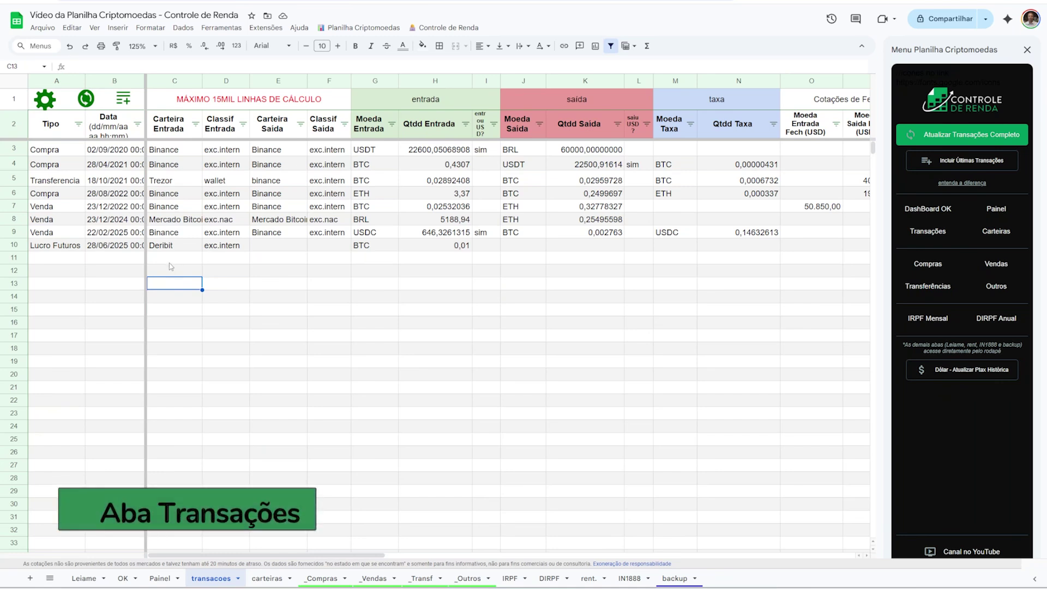
left_click_drag(65, 154, 181, 260)
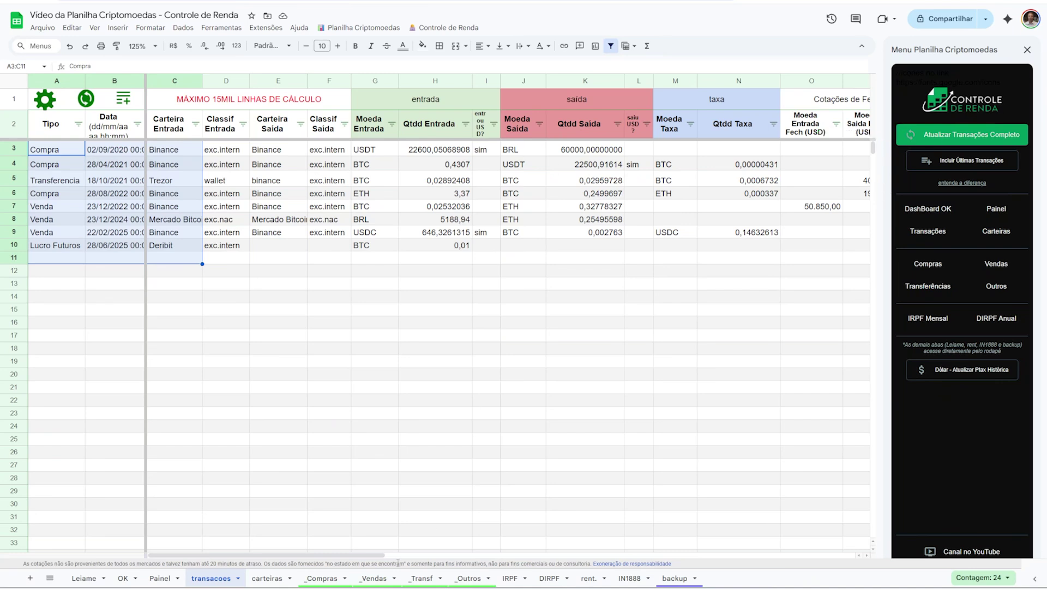
left_click_drag(354, 552, 617, 549)
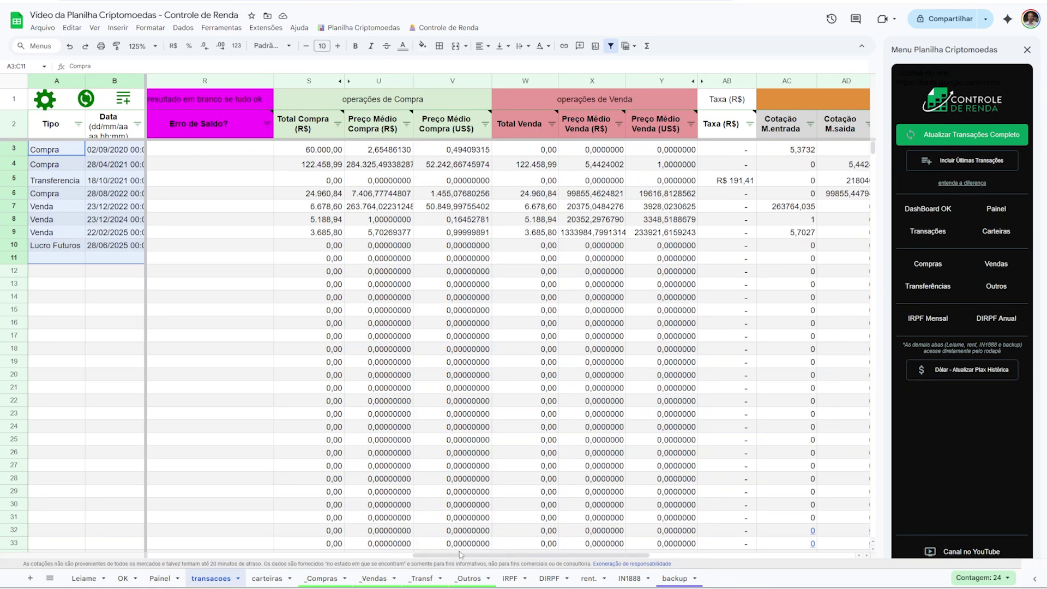
left_click_drag(460, 556, 416, 565)
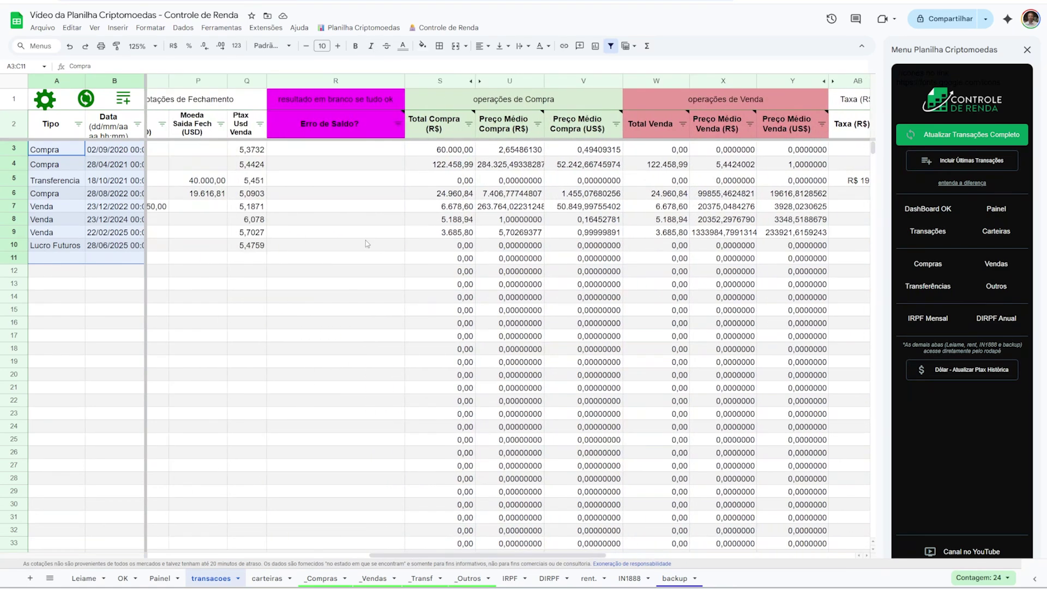
left_click(371, 81)
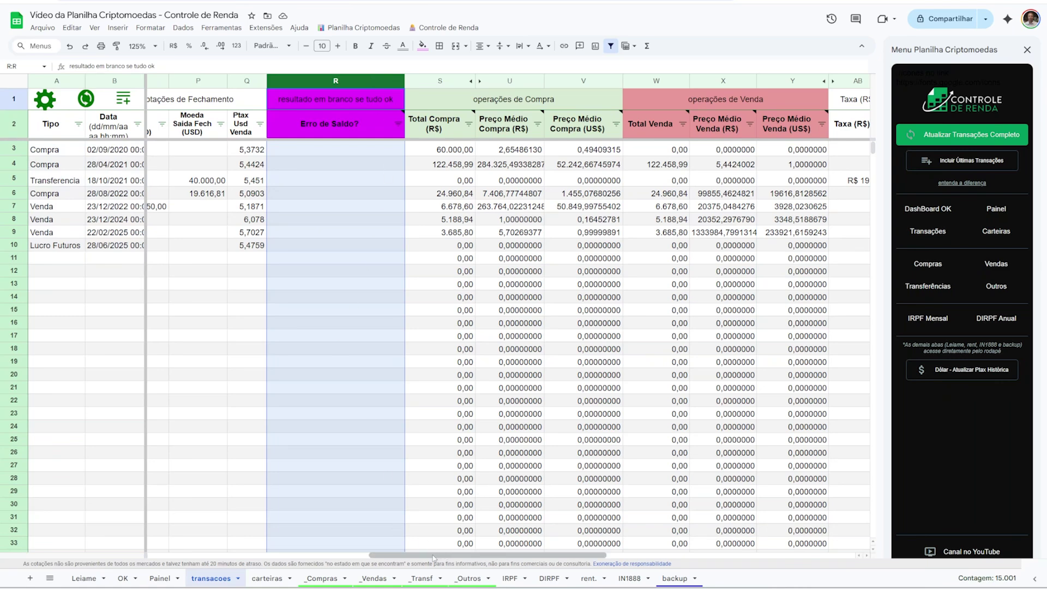
Hide columns AC to AH in the Lucro sobre moeda que saiu section of the transactions sheet
left_click_drag(433, 560, 634, 573)
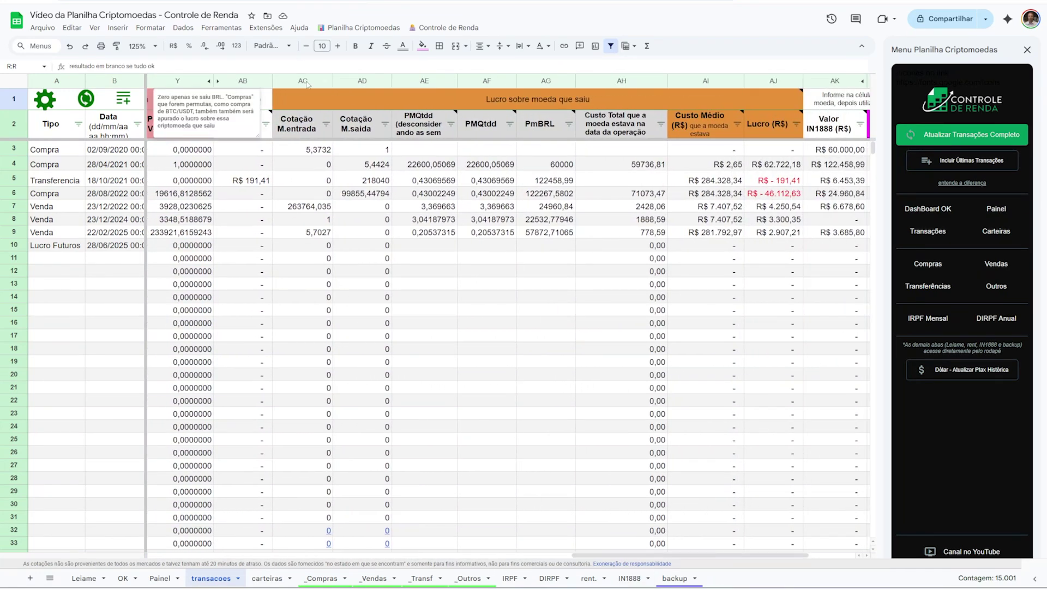
left_click_drag(310, 81, 621, 82)
right_click(620, 82)
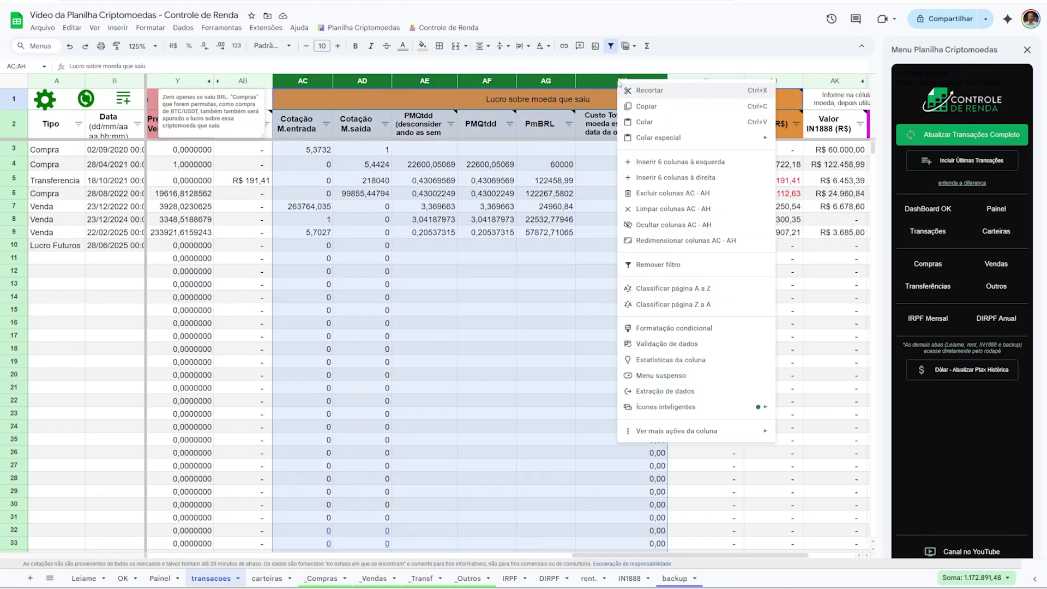
left_click(671, 225)
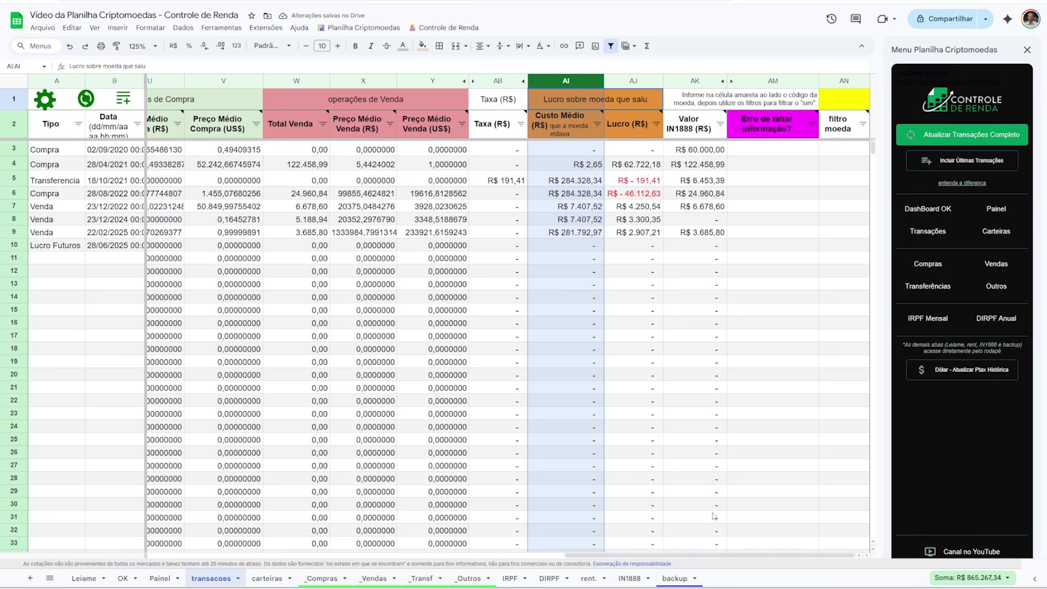
Examine the Valor IN1888 column and the average purchase and sale prices in reais of the transactions
left_click(697, 80)
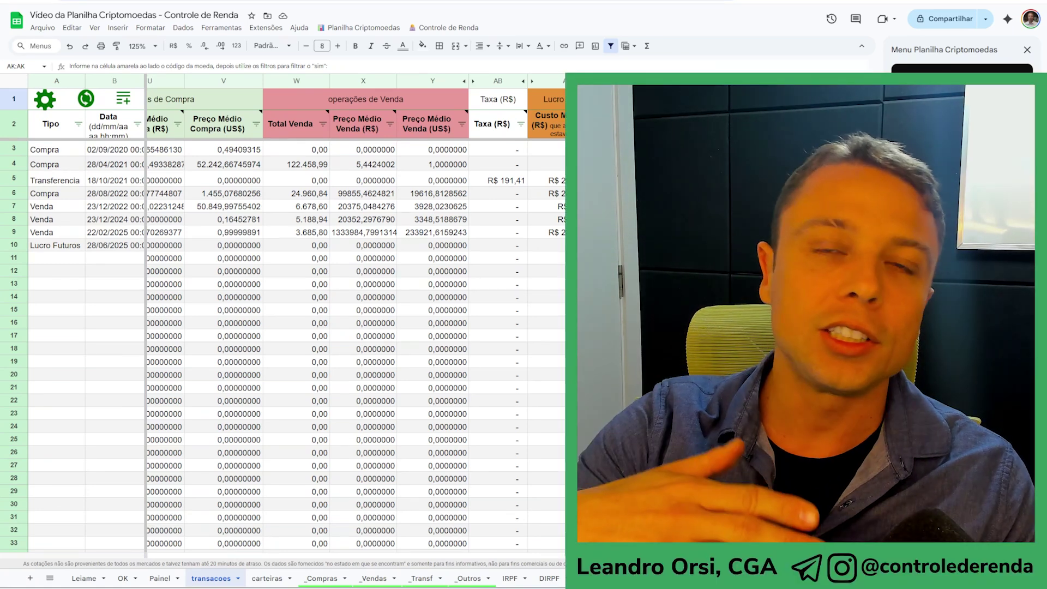
left_click_drag(325, 124, 323, 386)
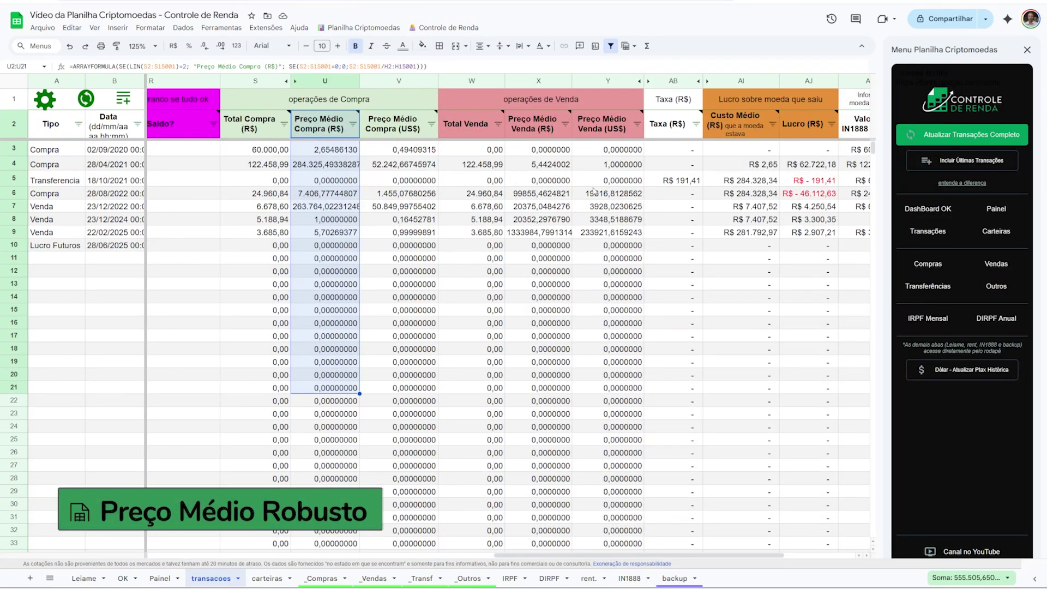
left_click_drag(533, 123, 521, 342)
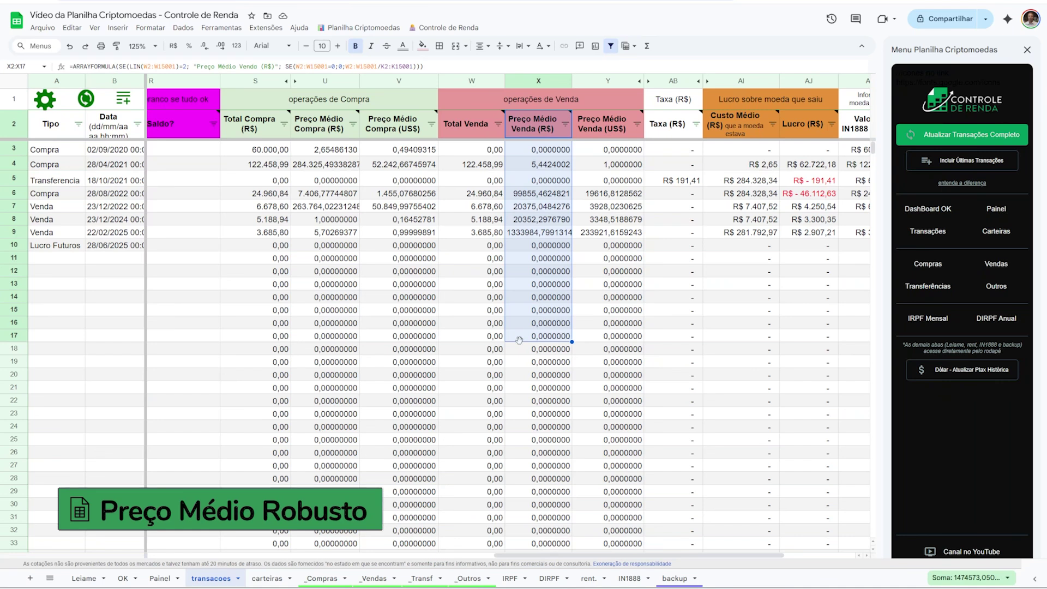
left_click_drag(333, 154, 319, 295)
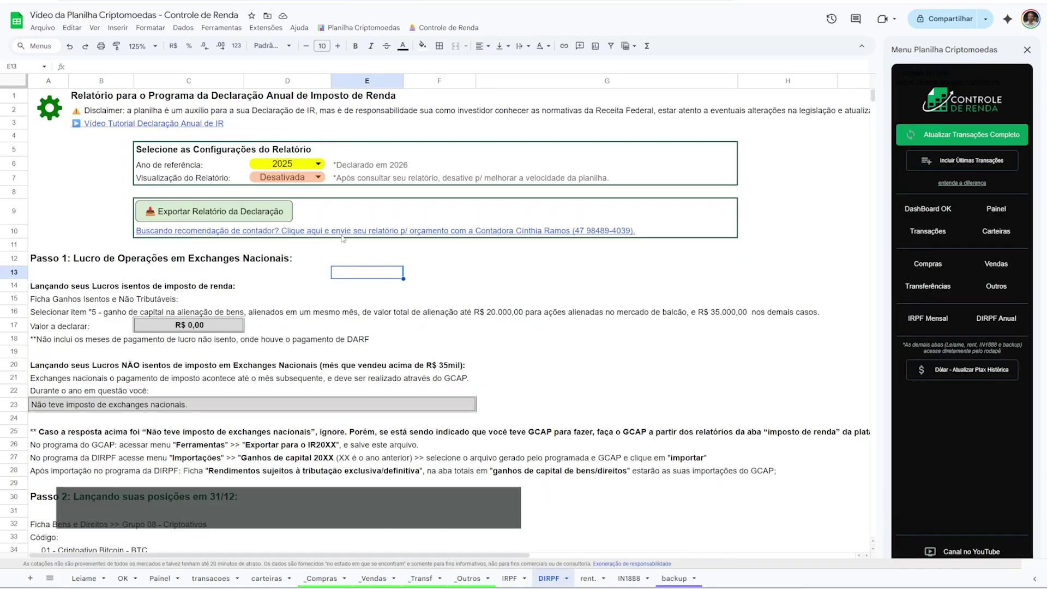
Switch the annual declaration report's reference year to 2024 and back to 2025
scroll(343, 239, "down", 3)
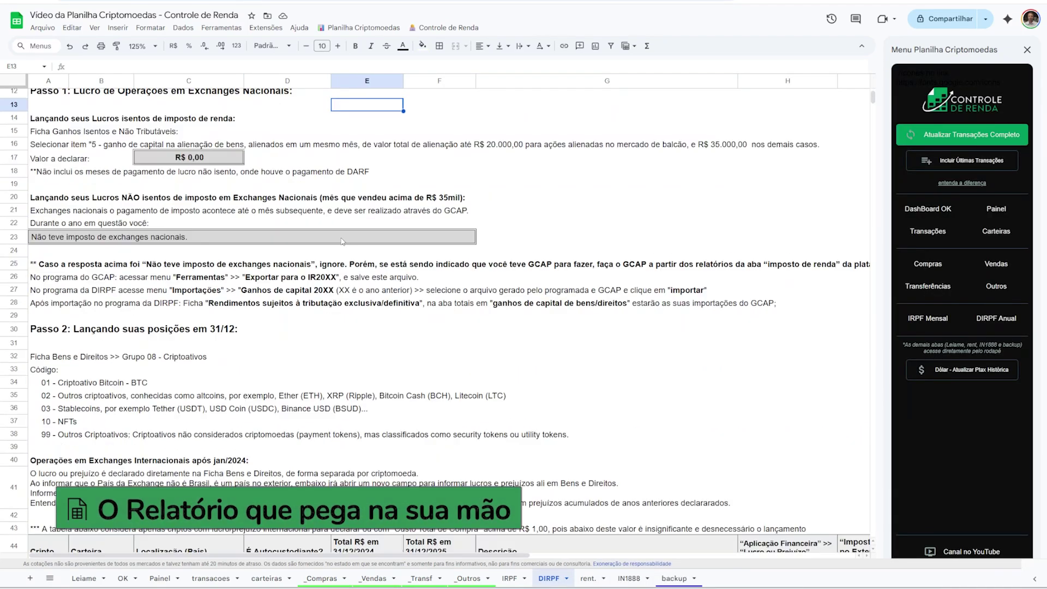
scroll(329, 301, "up", 3)
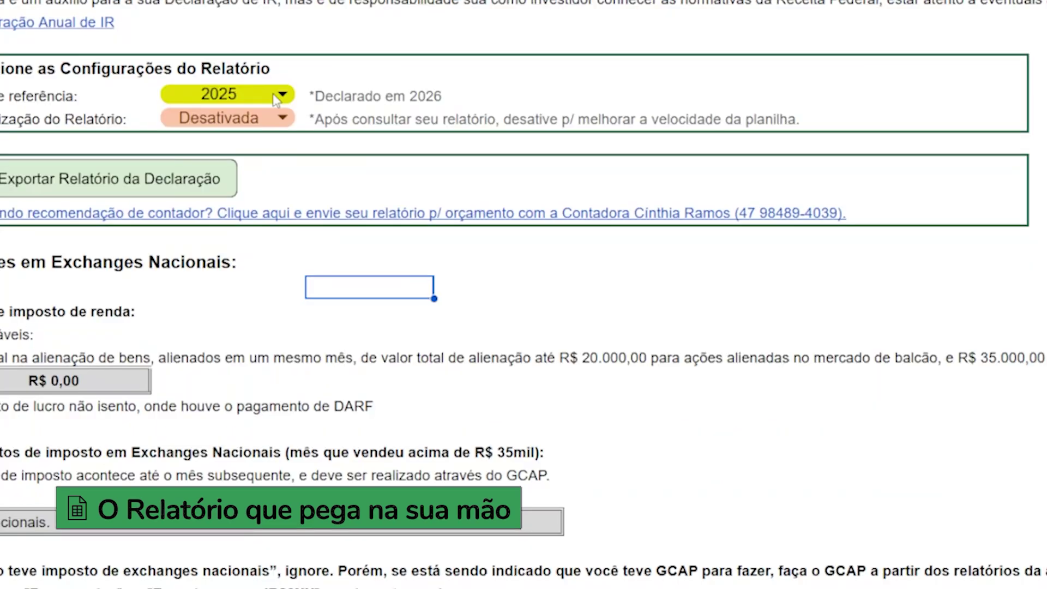
left_click(318, 164)
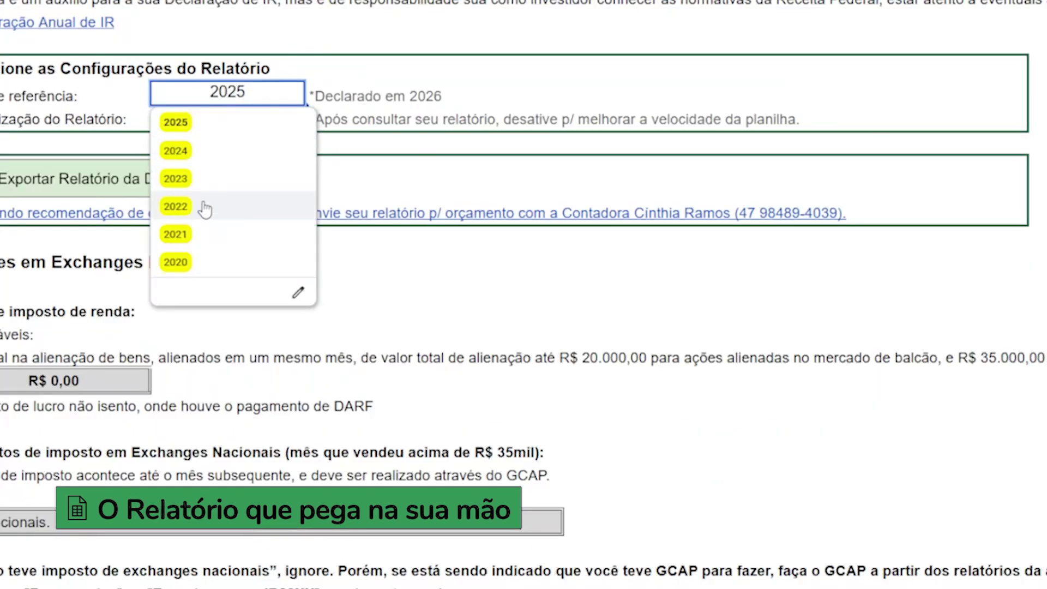
left_click(212, 161)
left_click(240, 94)
left_click(243, 124)
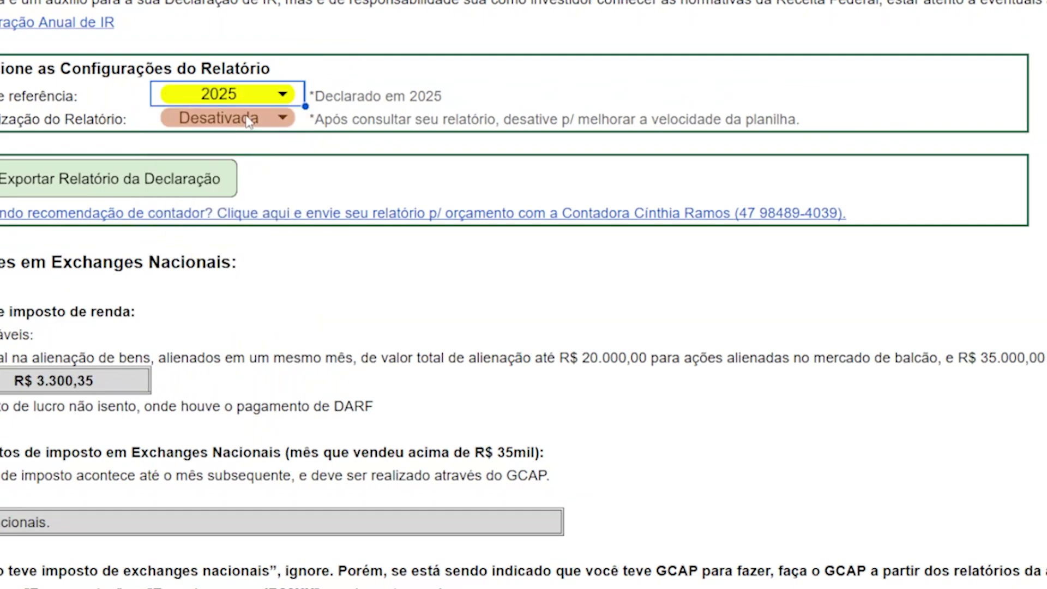
Set Visualização do Relatório to Ativada and bring up the crypto positions table in Passo 2
left_click(256, 118)
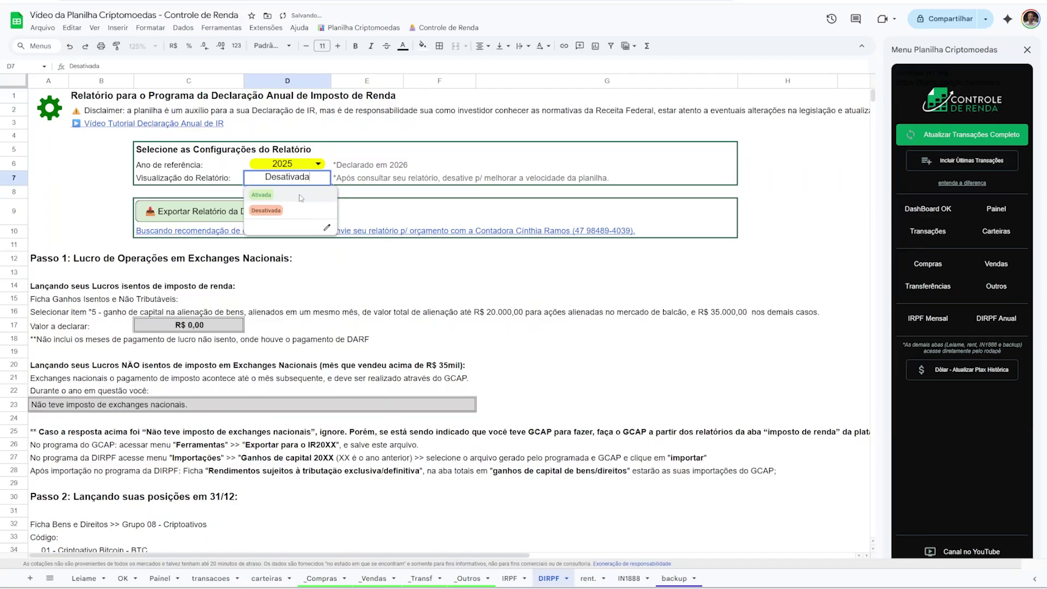
left_click(262, 195)
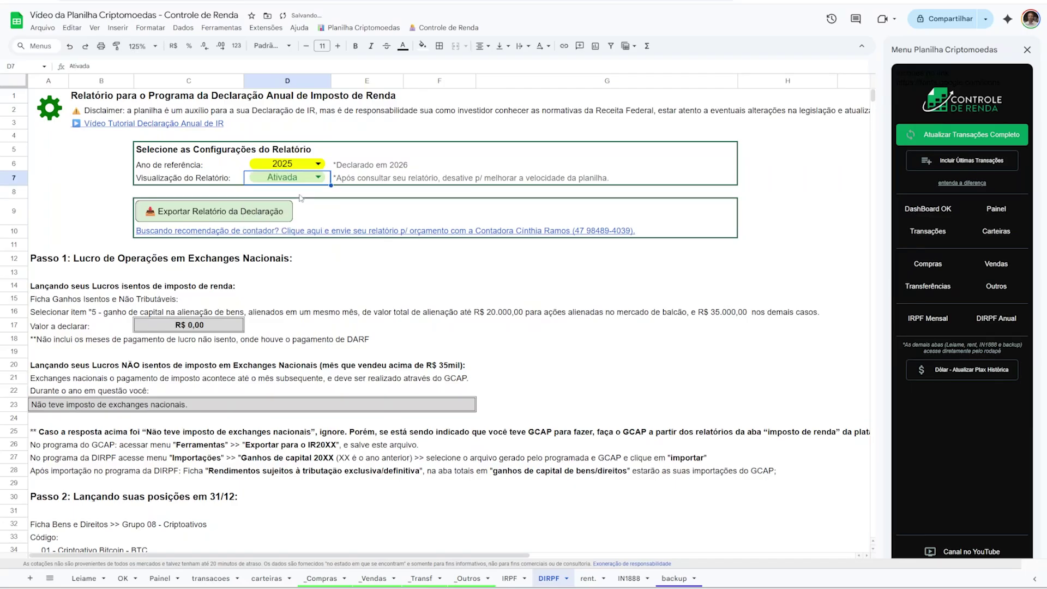
scroll(313, 262, "down", 7)
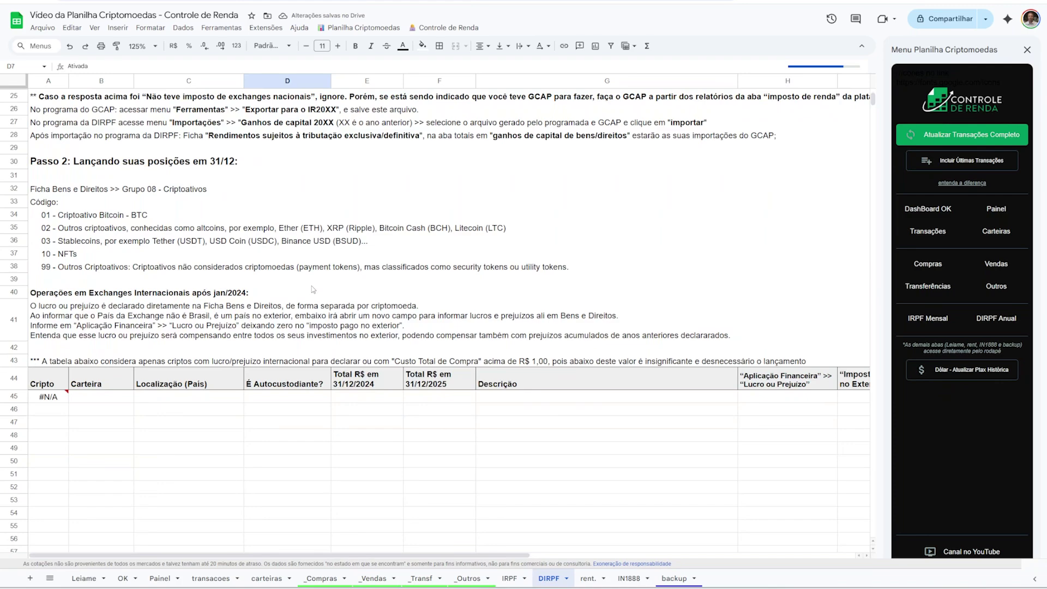
scroll(210, 338, "down", 2)
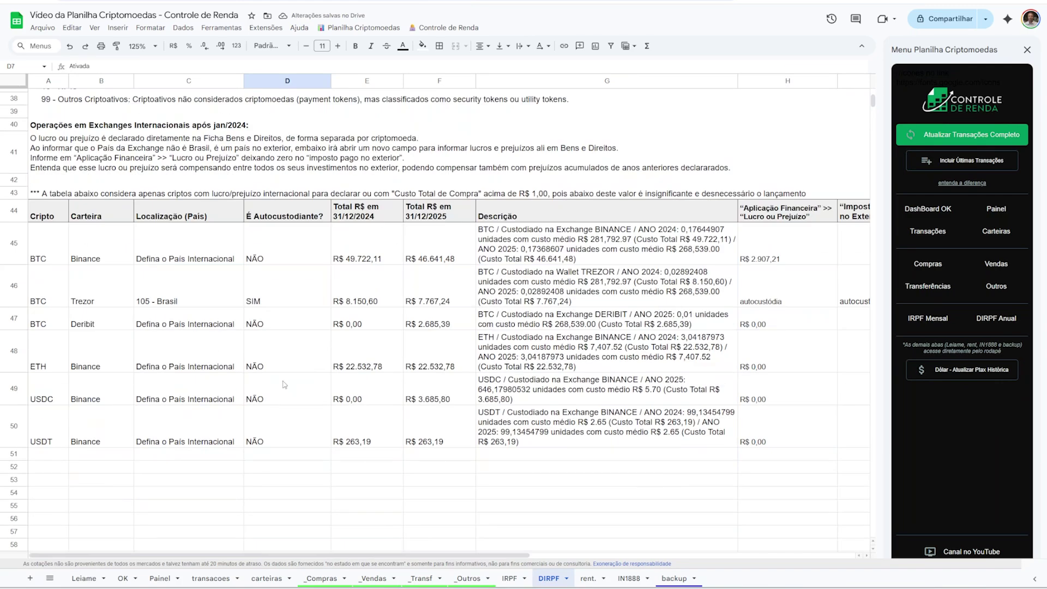
scroll(236, 387, "up", 2)
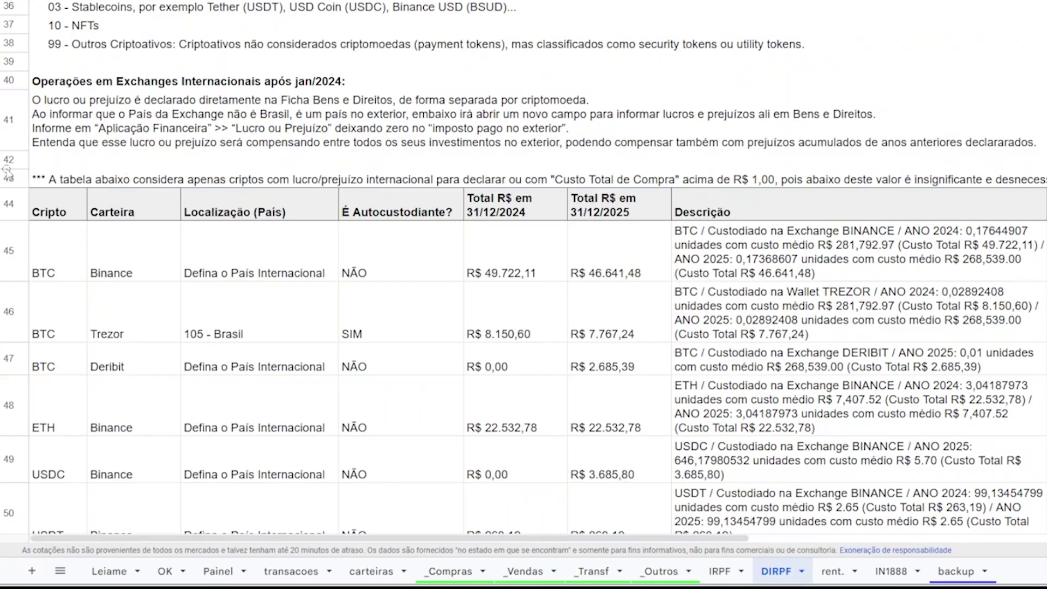
Examine the Descrição texts of the BTC and ETH positions in the declaration report table
mouse_move(12, 297)
left_mouse_down()
mouse_move(120, 577)
mouse_move(137, 559)
mouse_move(186, 547)
left_mouse_up()
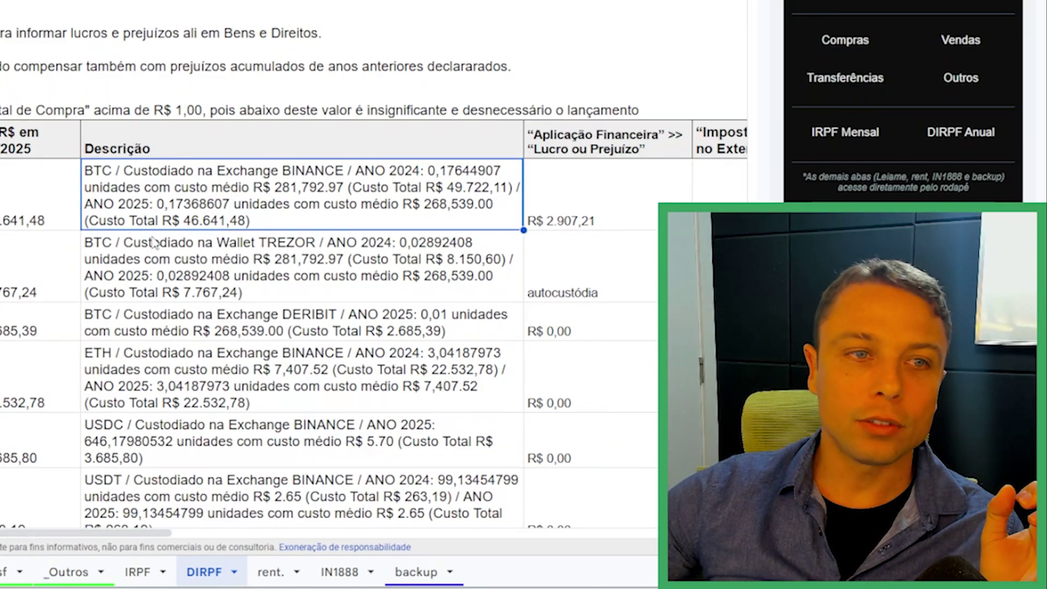
left_click(520, 389)
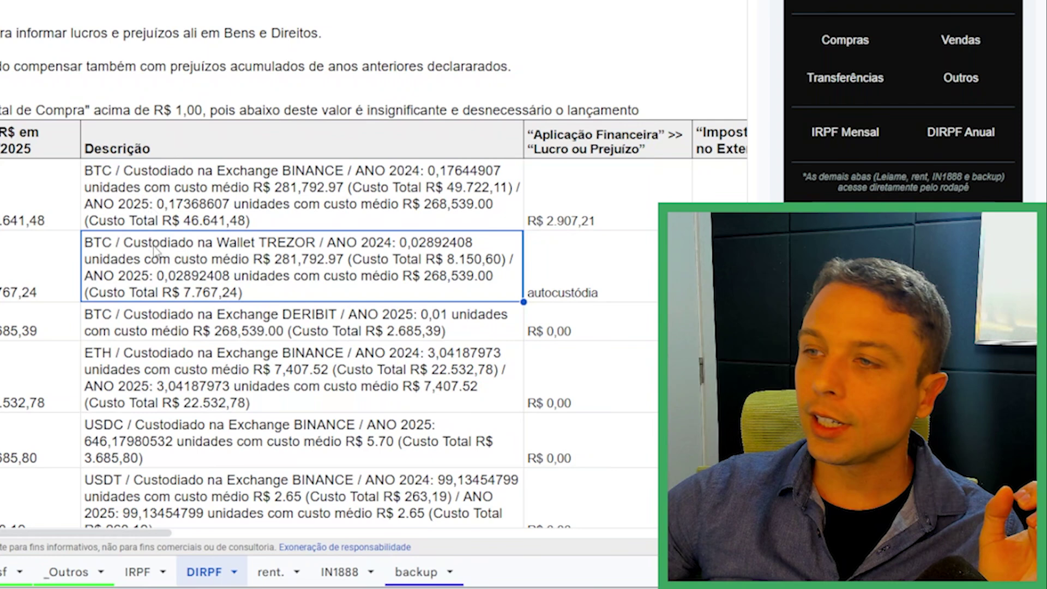
left_click(195, 338)
left_click(205, 378)
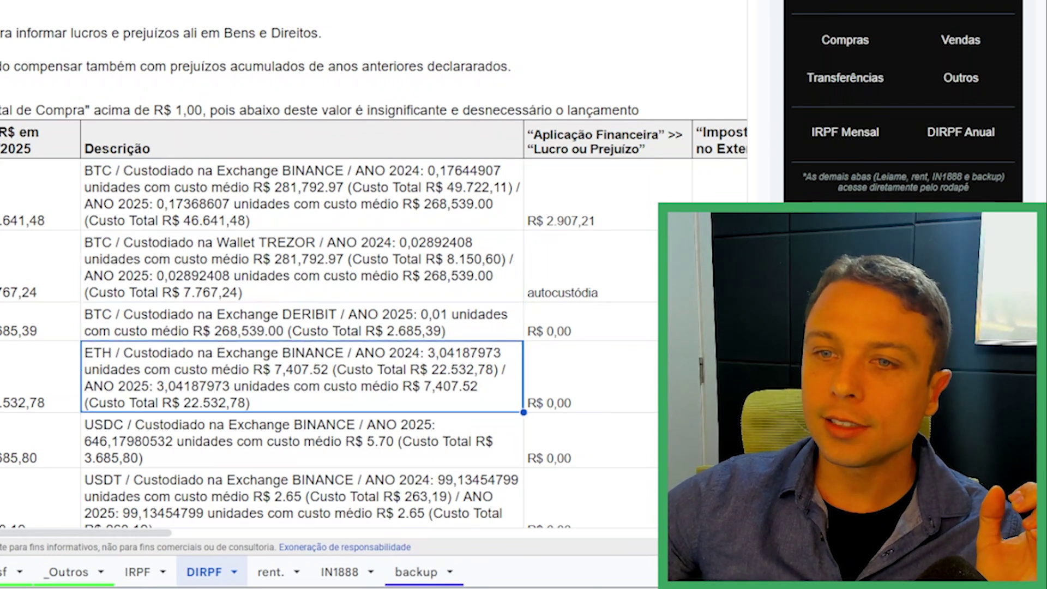
Review the report's settings, its export section and the Passo 1 instructions on profits from national exchanges
scroll(205, 378, "up", 3)
left_click_drag(71, 148, 159, 365)
scroll(159, 365, "up", 5)
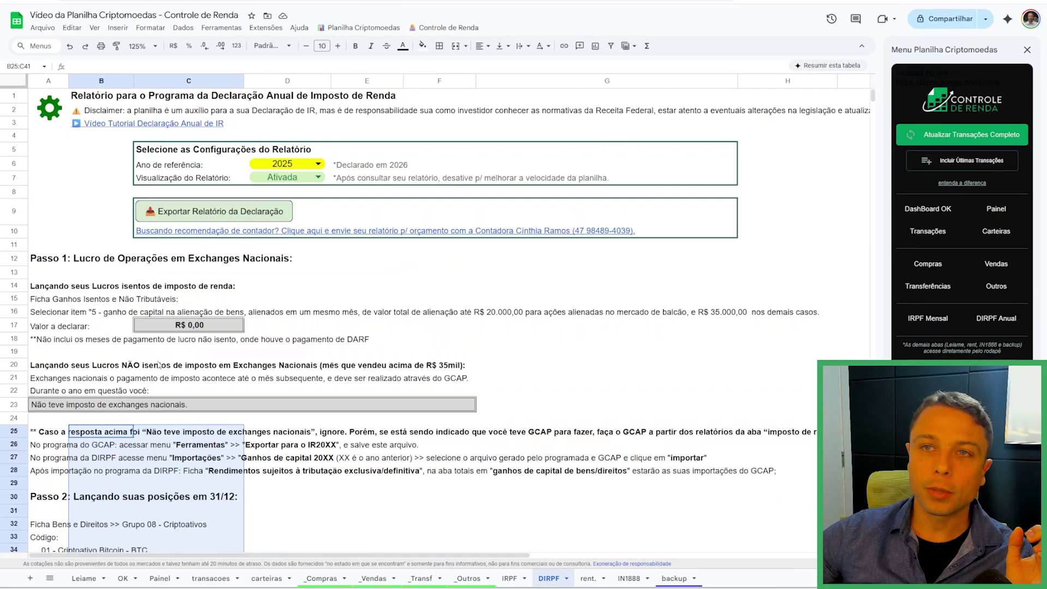
mouse_move(116, 243)
left_mouse_down()
mouse_move(679, 206)
mouse_move(781, 184)
mouse_move(753, 193)
left_mouse_up()
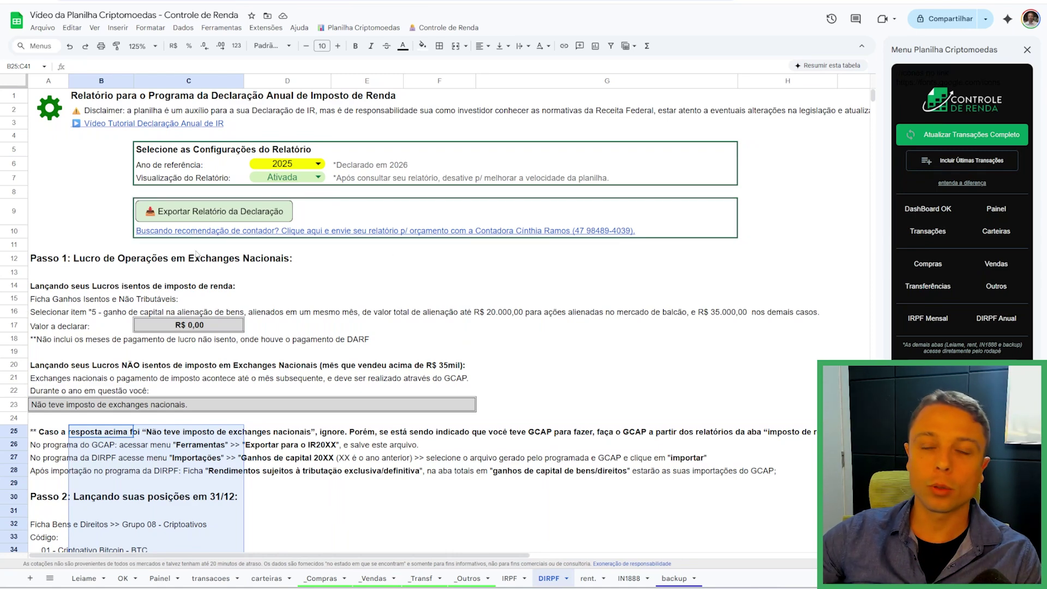
left_click(145, 341)
scroll(153, 360, "down", 3)
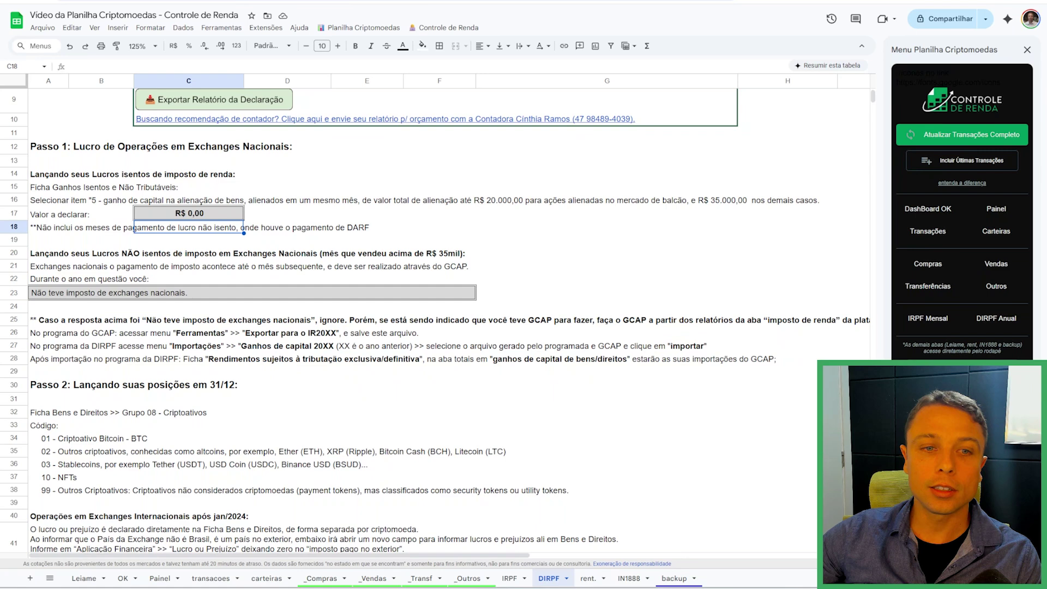
Open the _Compras sheet and examine its example rows and the recorded USDT, BTC and ETH purchases
left_click(319, 579)
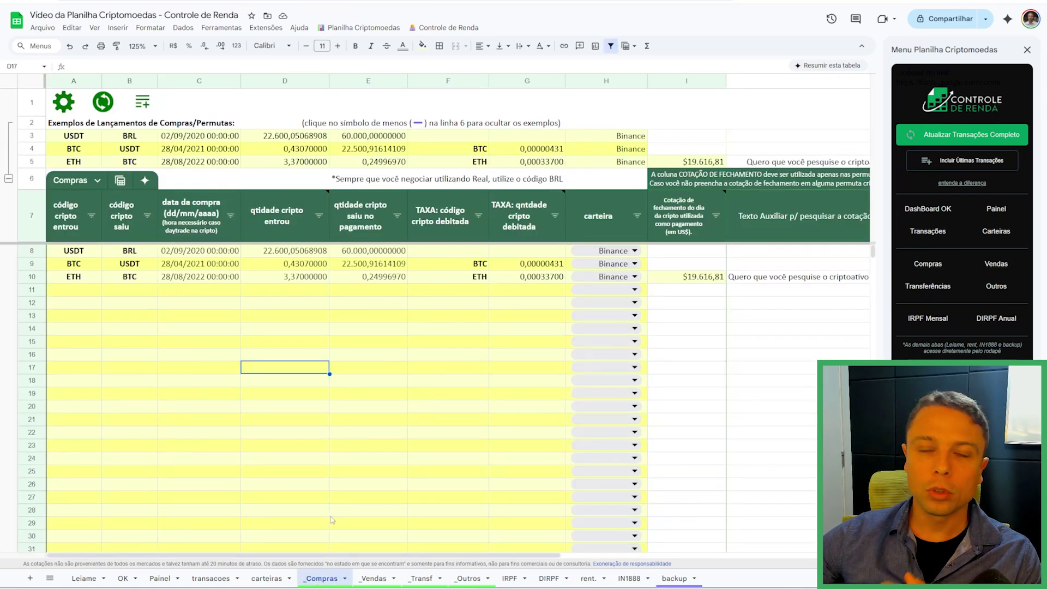
left_click_drag(77, 252, 562, 289)
left_click(483, 344)
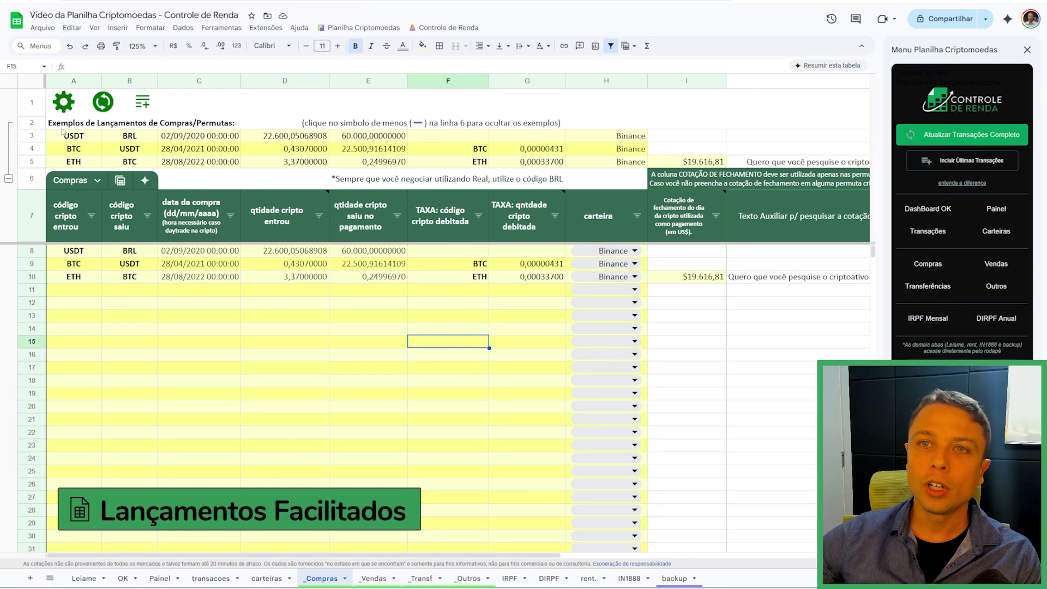
left_click_drag(63, 132, 715, 163)
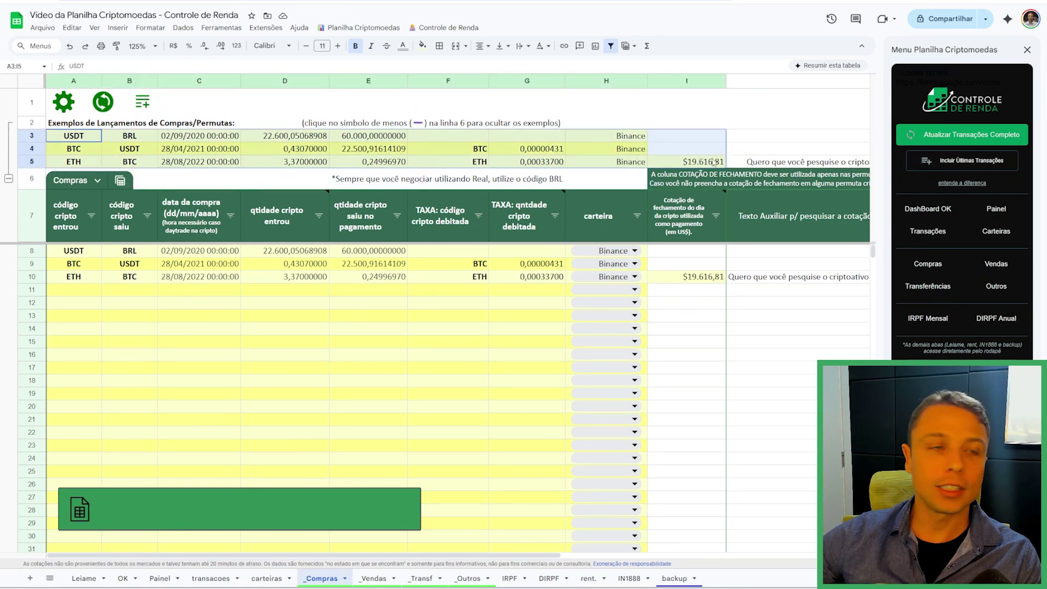
left_click(254, 288)
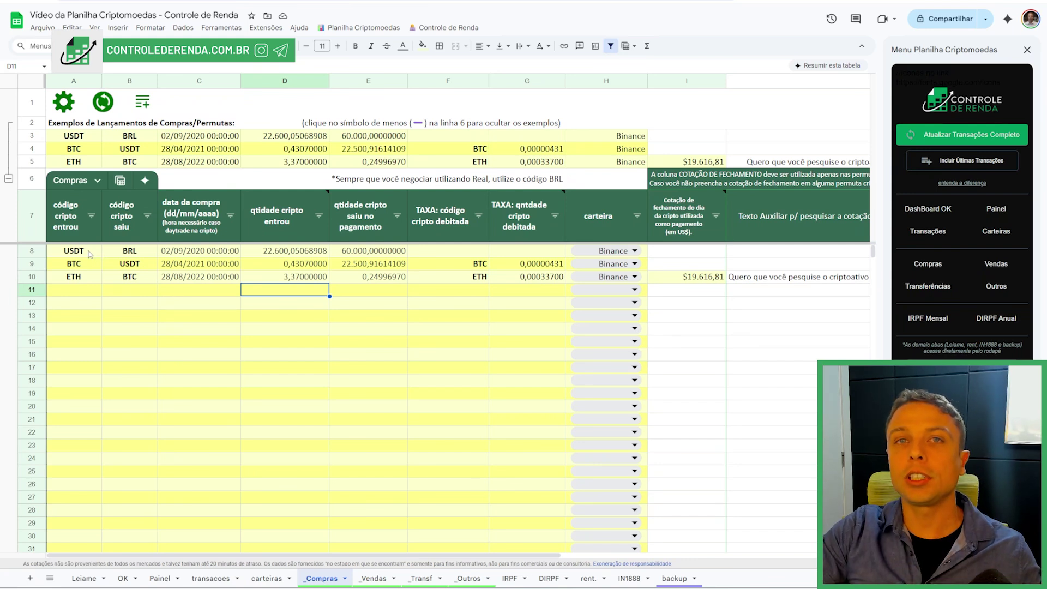
left_click(91, 253)
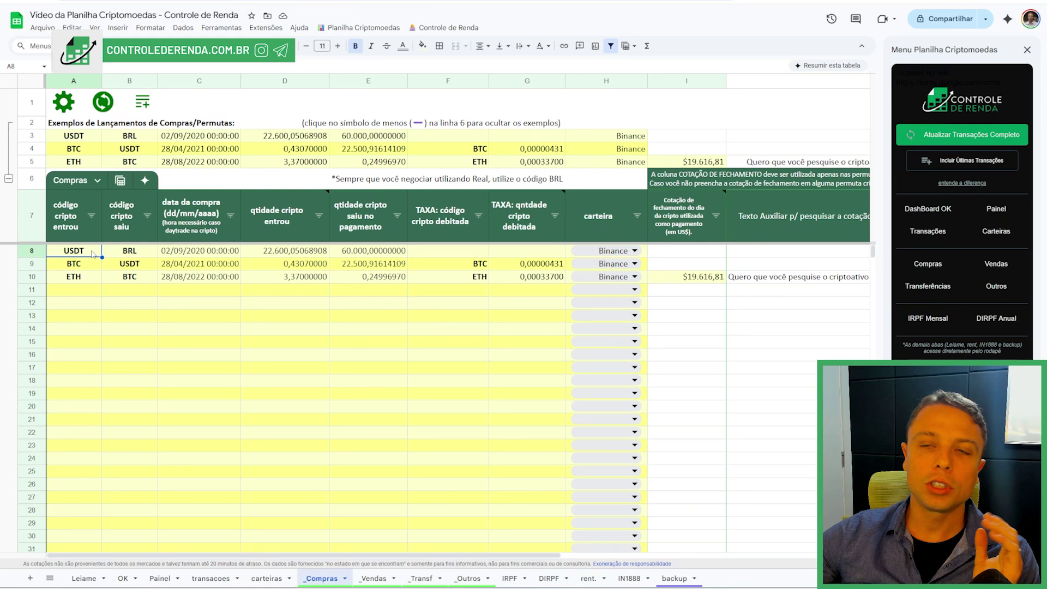
key("Tab")
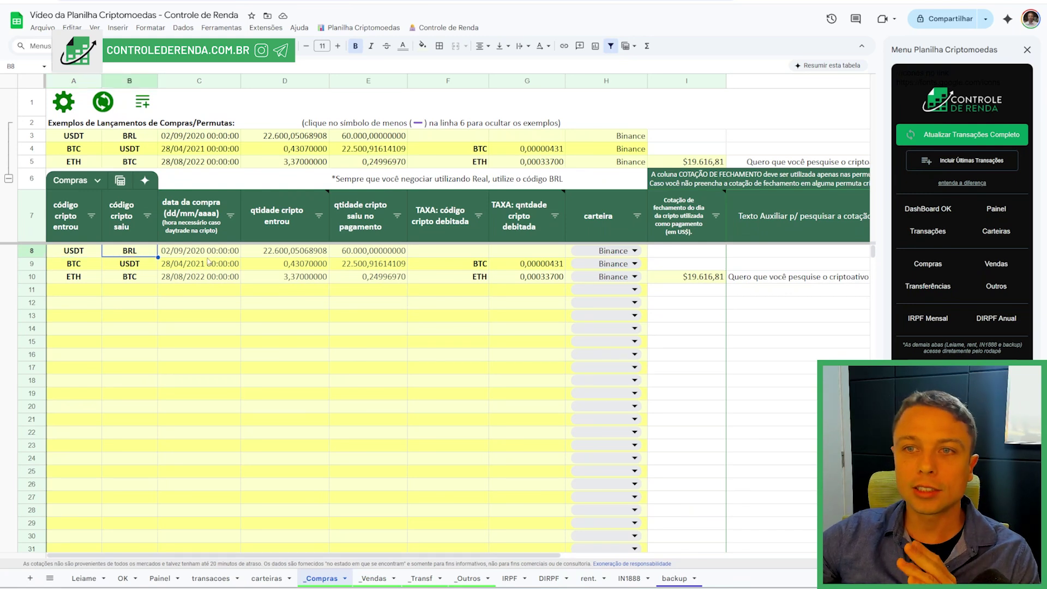
left_click(84, 252)
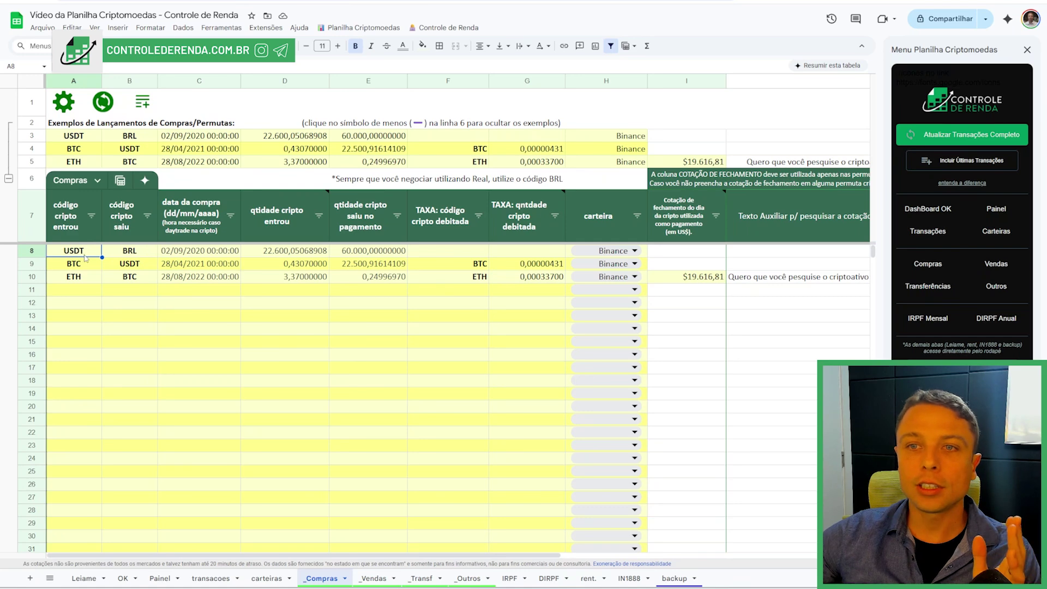
Review the USDT purchase in row 8 of _Compras: outgoing currency code, date, quantity received and quantity paid
left_click(115, 252)
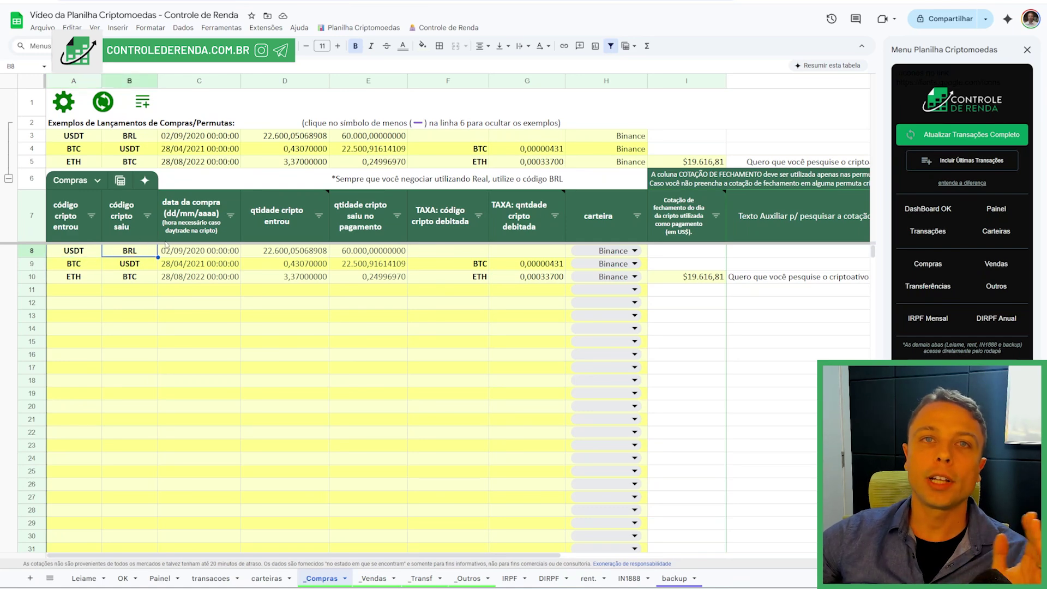
left_click(216, 252)
left_click(284, 254)
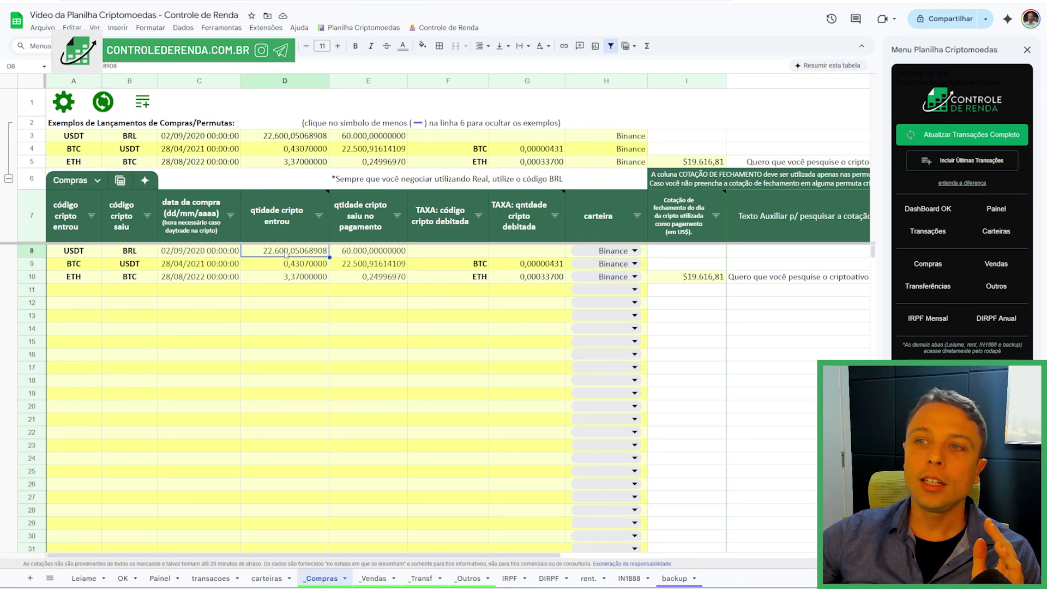
left_click(357, 257)
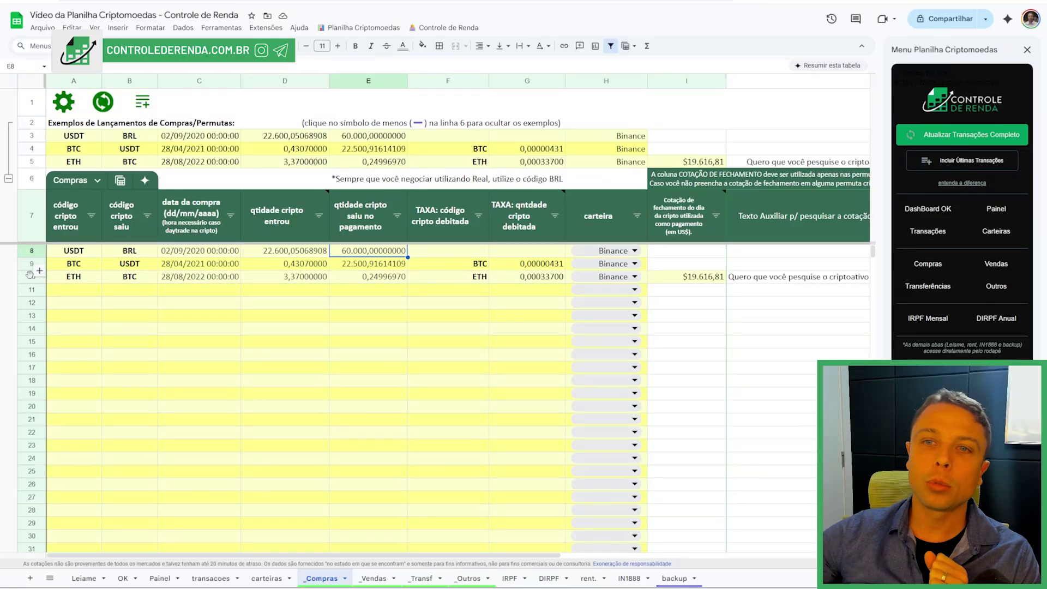
Review the ETH purchase paid with BTC in row 10, including its received quantity, paid quantity and fee code
left_click(32, 276)
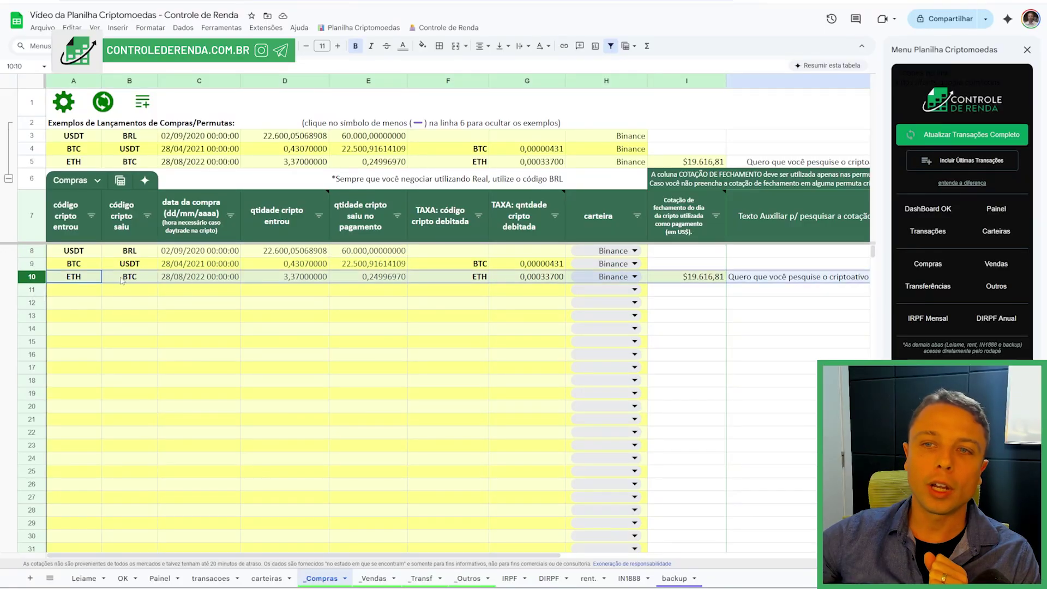
left_click(296, 280)
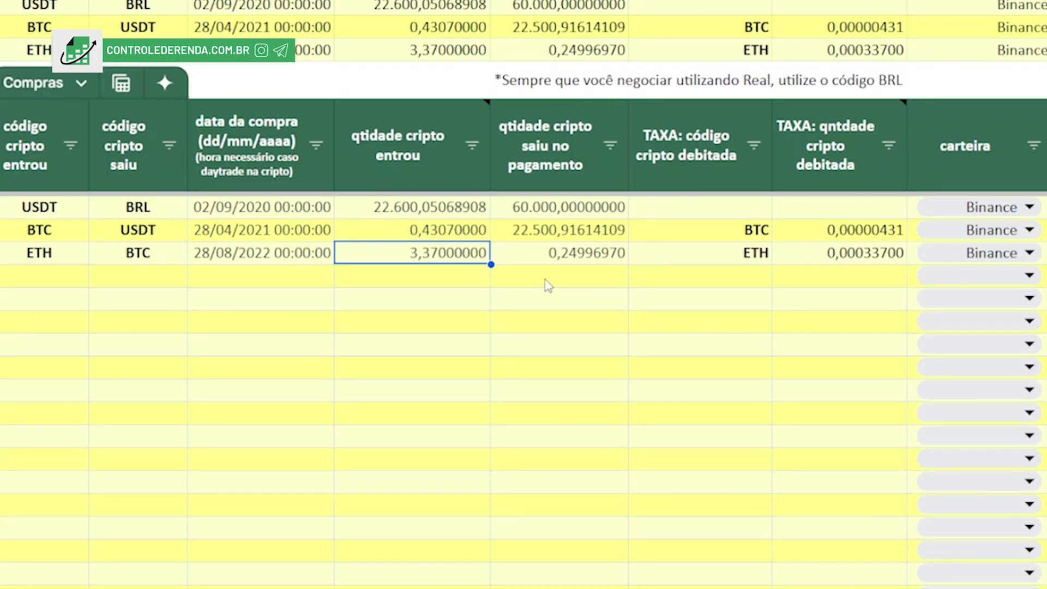
left_click(555, 261)
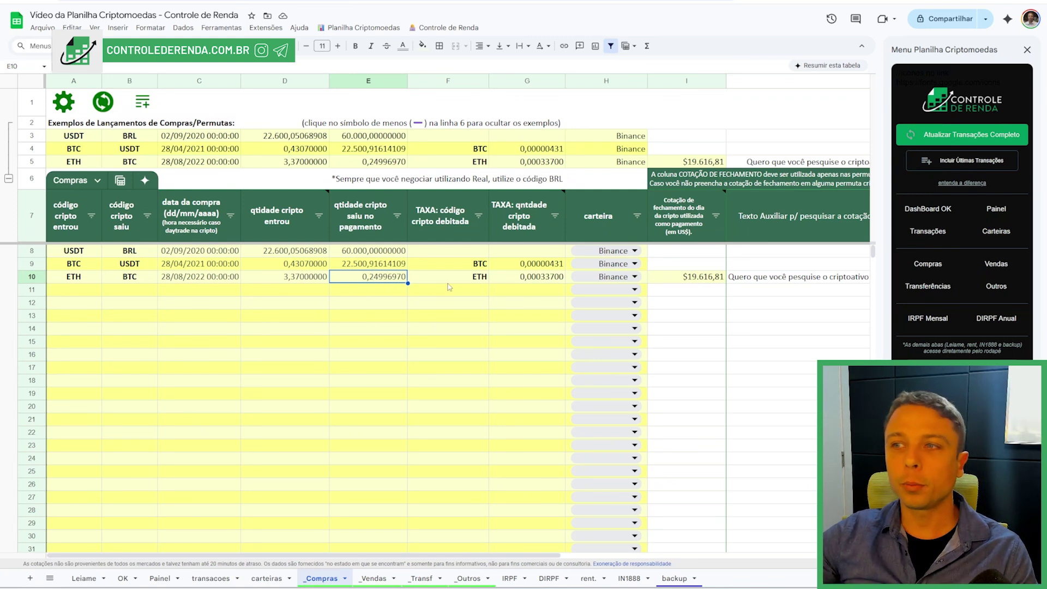
left_click(451, 281)
left_click(332, 329)
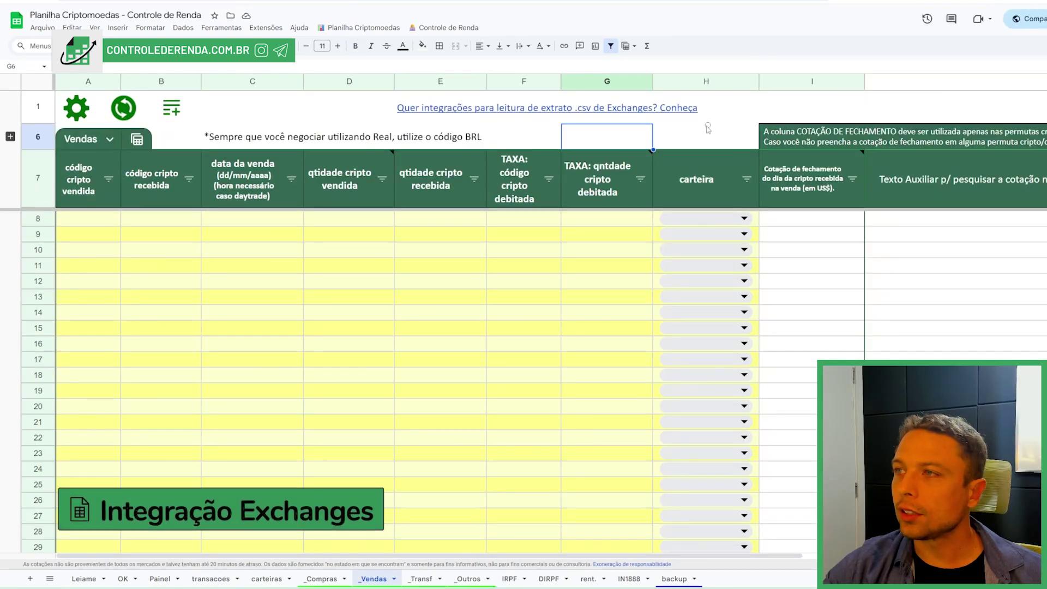
Go to the IRPF sheet and examine the explanatory notes of its IN1888 and national exchanges sections
left_click_drag(449, 81, 378, 84)
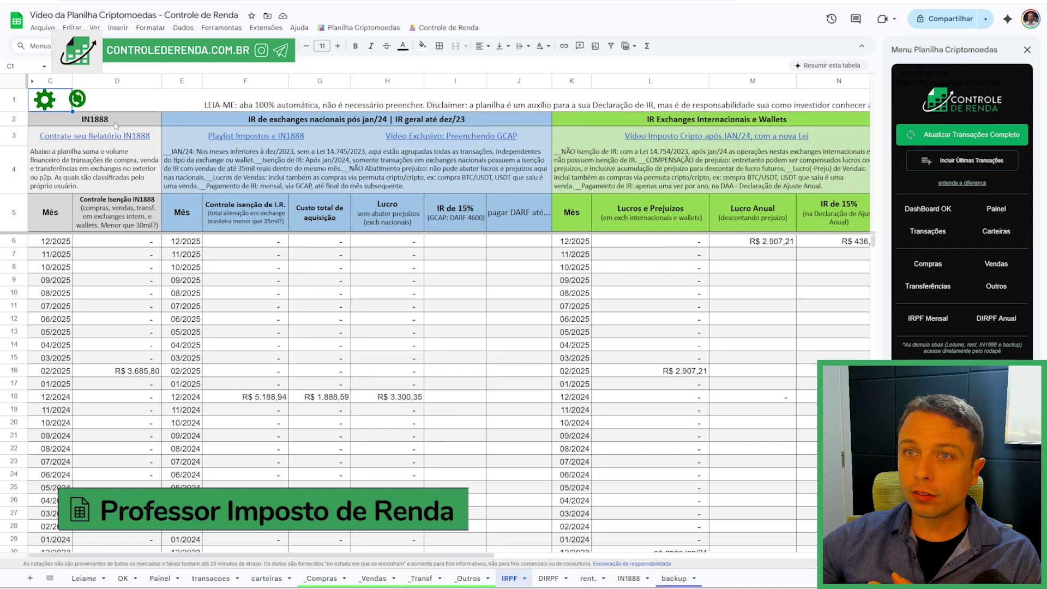
left_click_drag(115, 126, 834, 384)
left_click(133, 178)
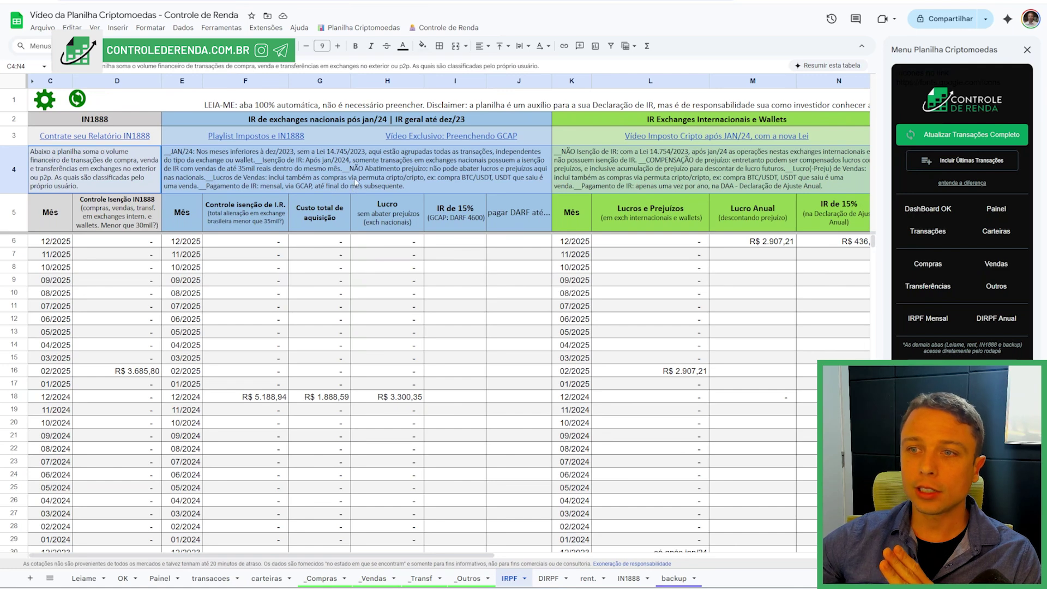
left_click(345, 169)
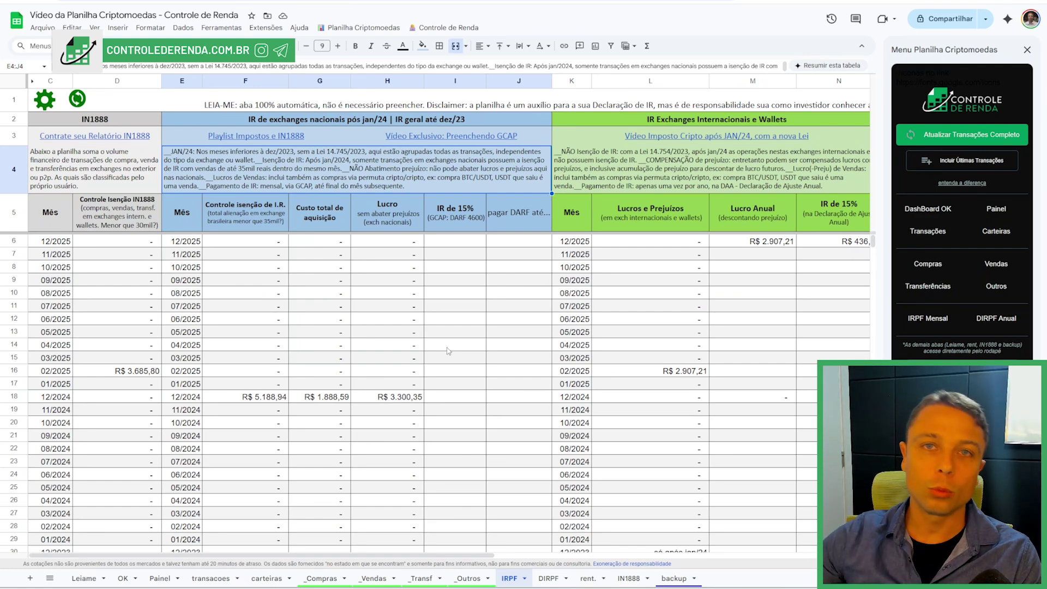
left_click(360, 292)
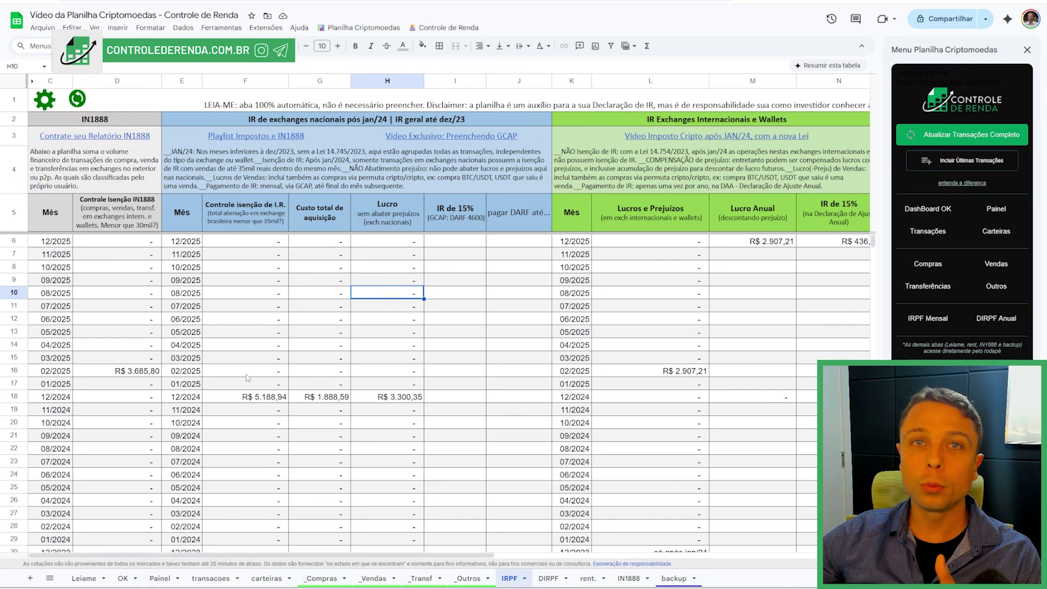
Examine the monthly IRPF rows, comparing the international exchanges and wallets section before and after January 2024
scroll(191, 416, "down", 5)
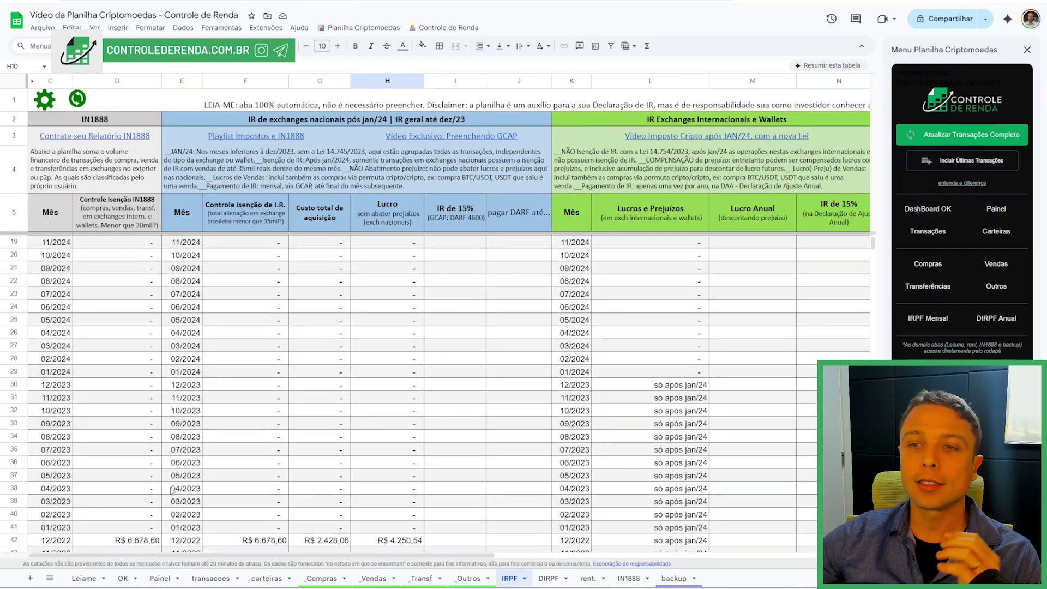
scroll(196, 473, "down", 6)
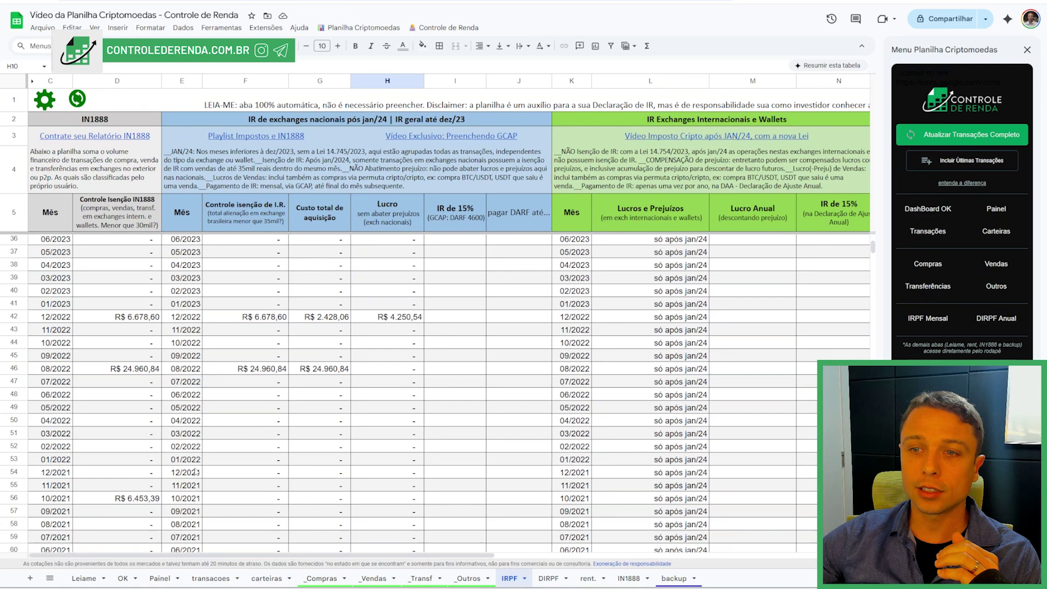
scroll(327, 409, "up", 9)
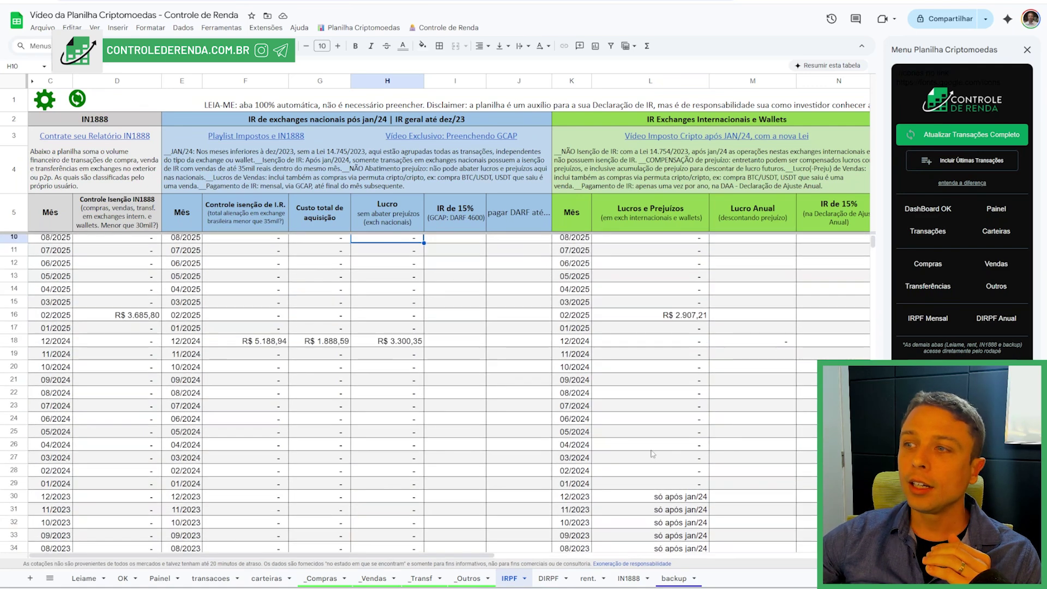
scroll(665, 437, "down", 6)
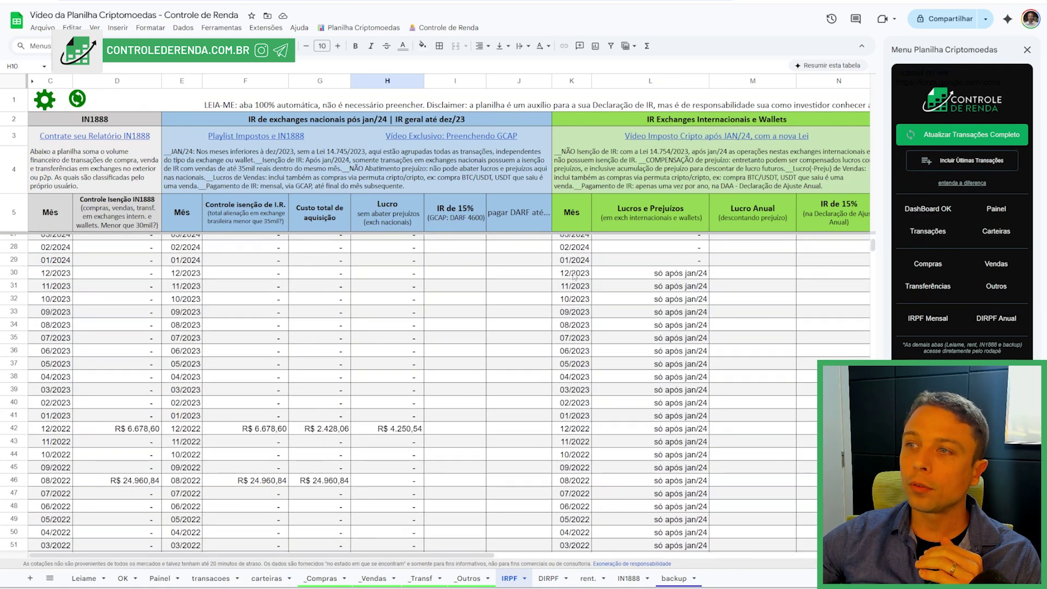
left_click_drag(574, 276, 840, 429)
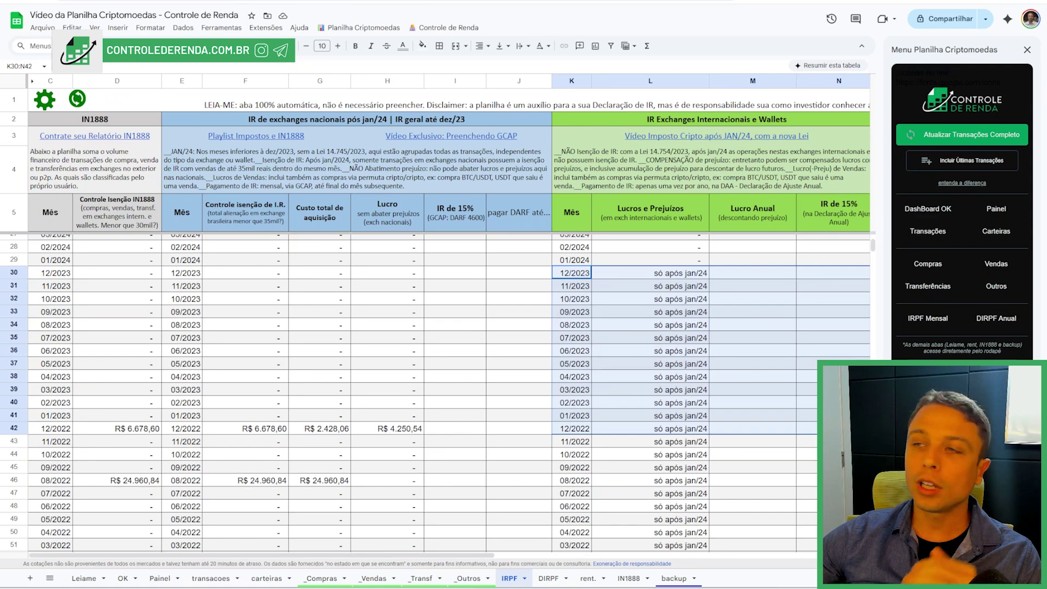
scroll(768, 344, "up", 6)
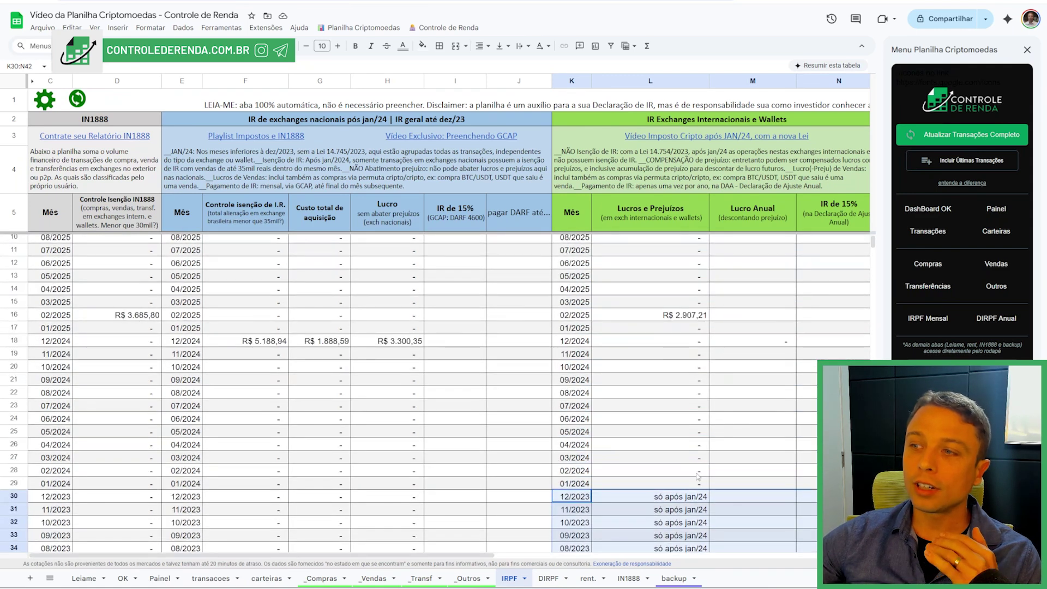
left_click_drag(573, 485, 847, 294)
scroll(680, 309, "up", 1)
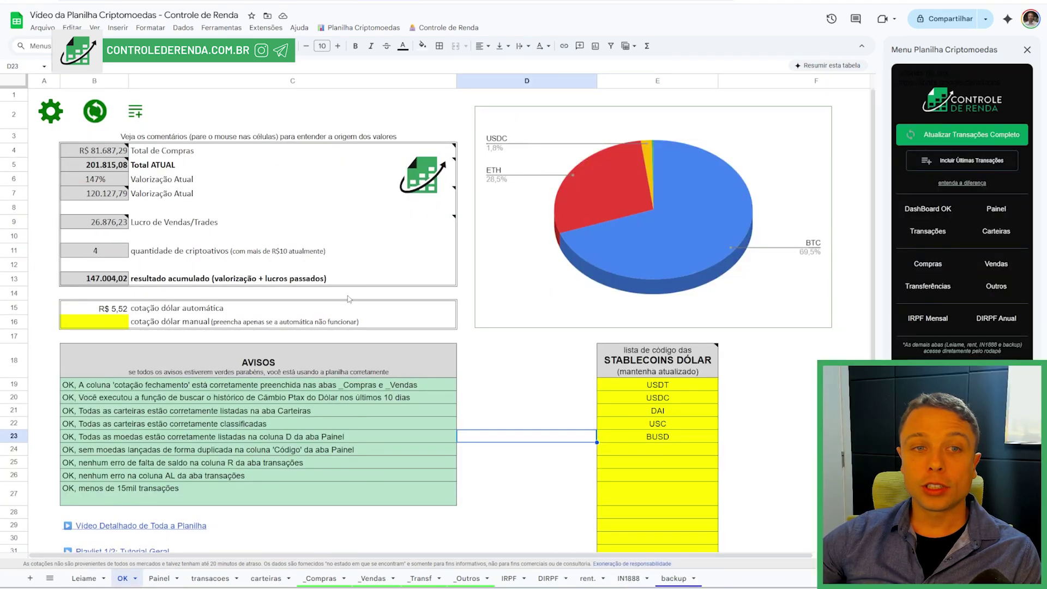
Review the summary figures, dollar quotation row and crypto allocation pie chart on the OK dashboard sheet
left_click(233, 226)
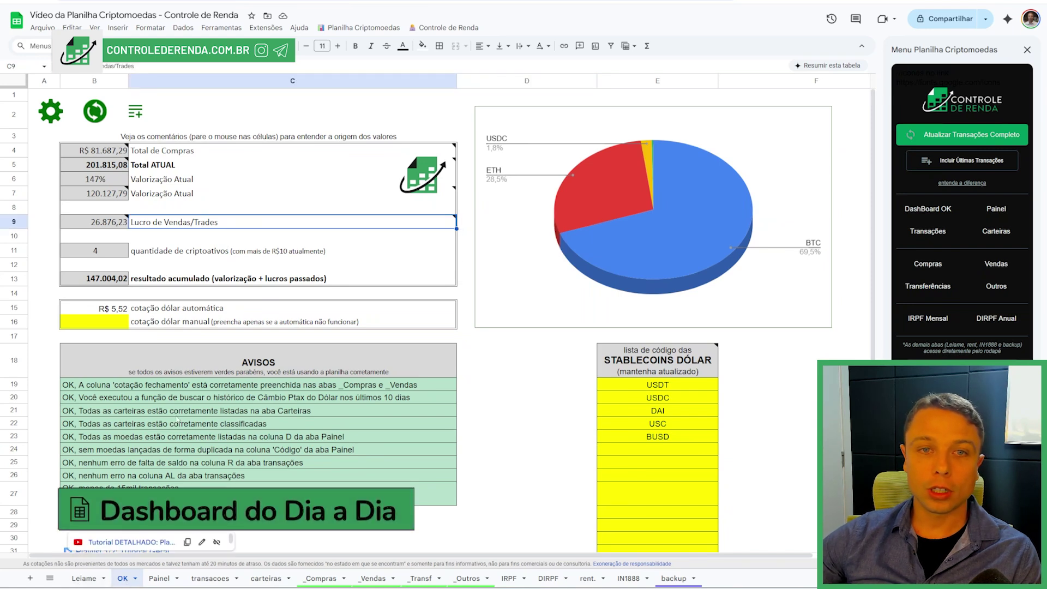
left_click(266, 308)
left_click_drag(109, 151, 204, 283)
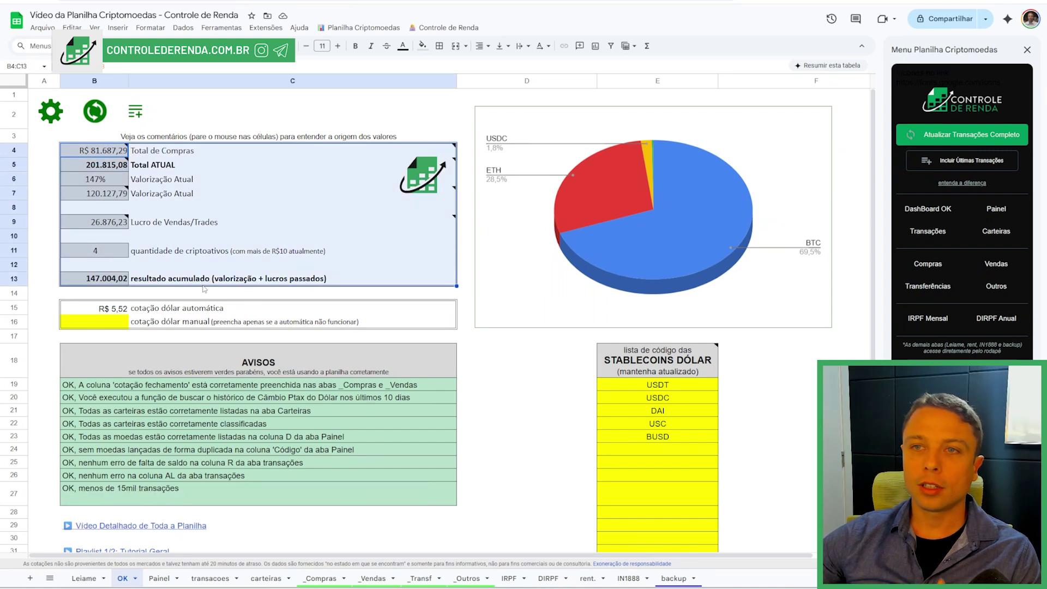
left_click(240, 212)
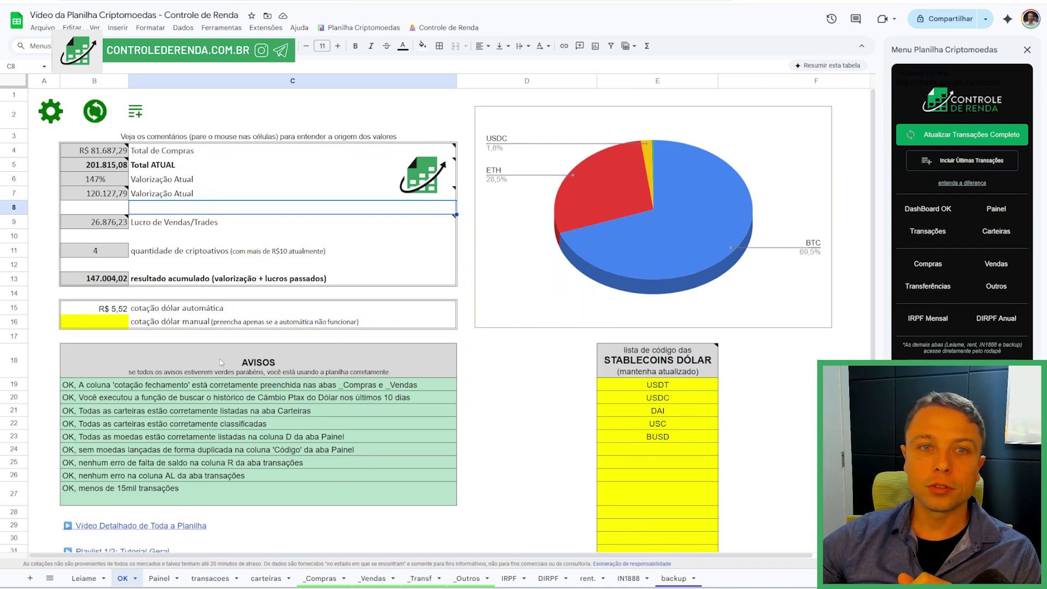
left_click(510, 126)
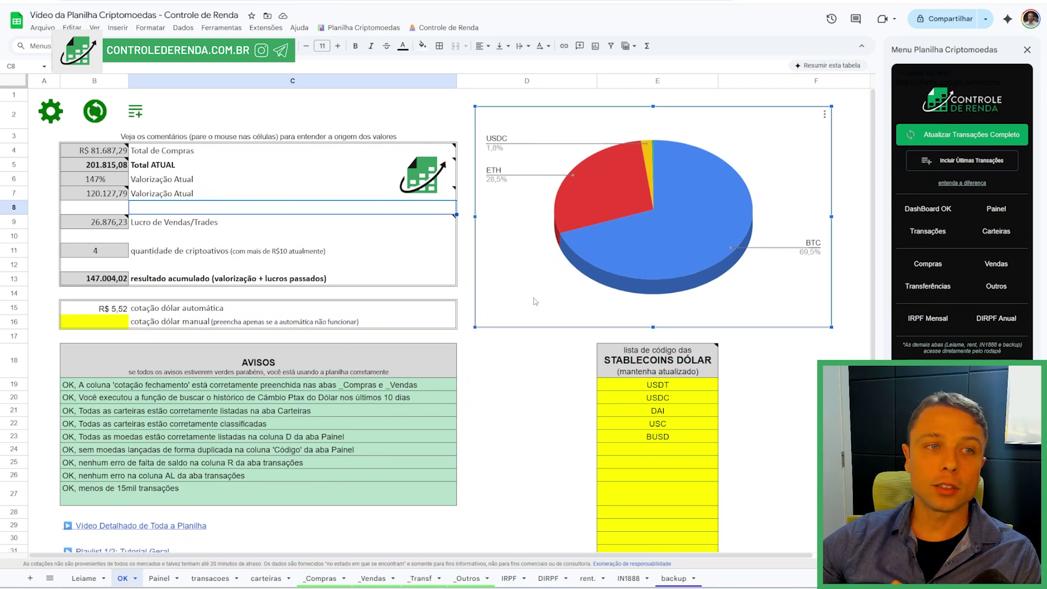
left_click_drag(108, 150, 238, 284)
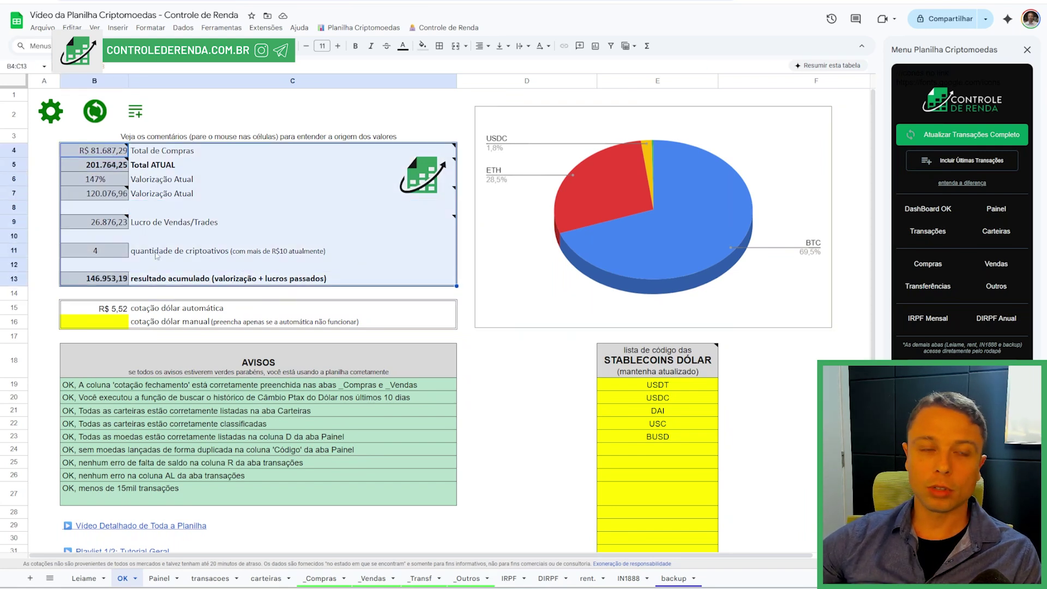
Read the dashboard comments that explain Lucro de Vendas/Trades, Total de Compras and Total ATUAL
mouse_move(167, 231)
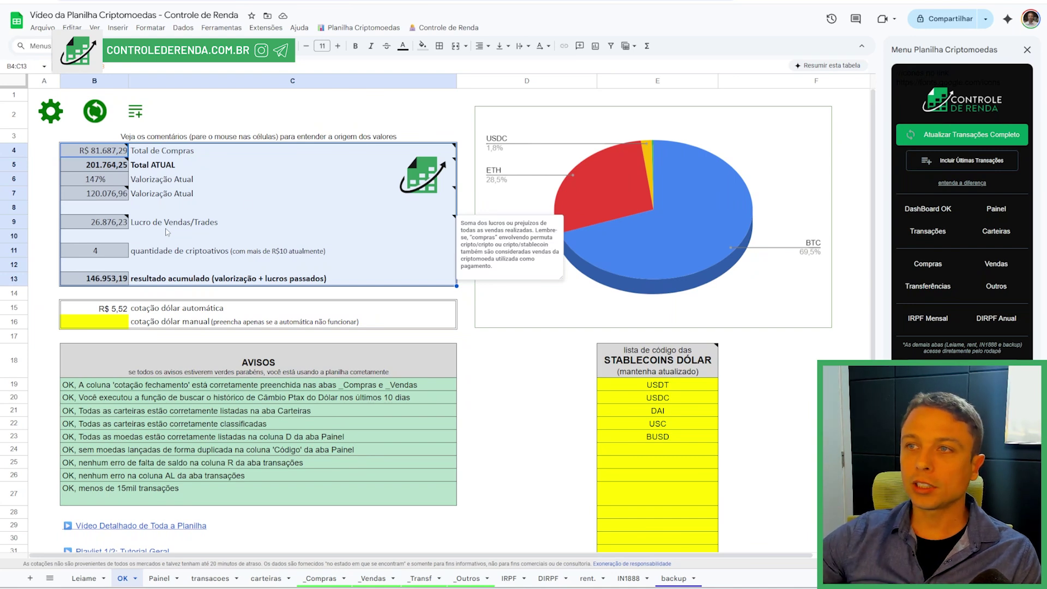
left_click(242, 199)
left_click(154, 155)
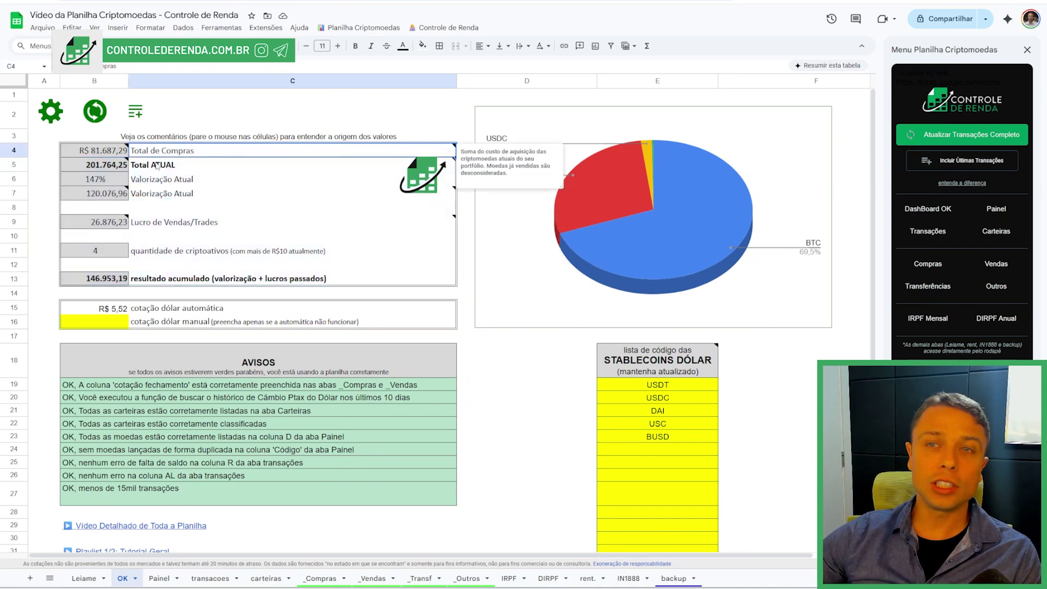
left_click(157, 166)
left_click(158, 183)
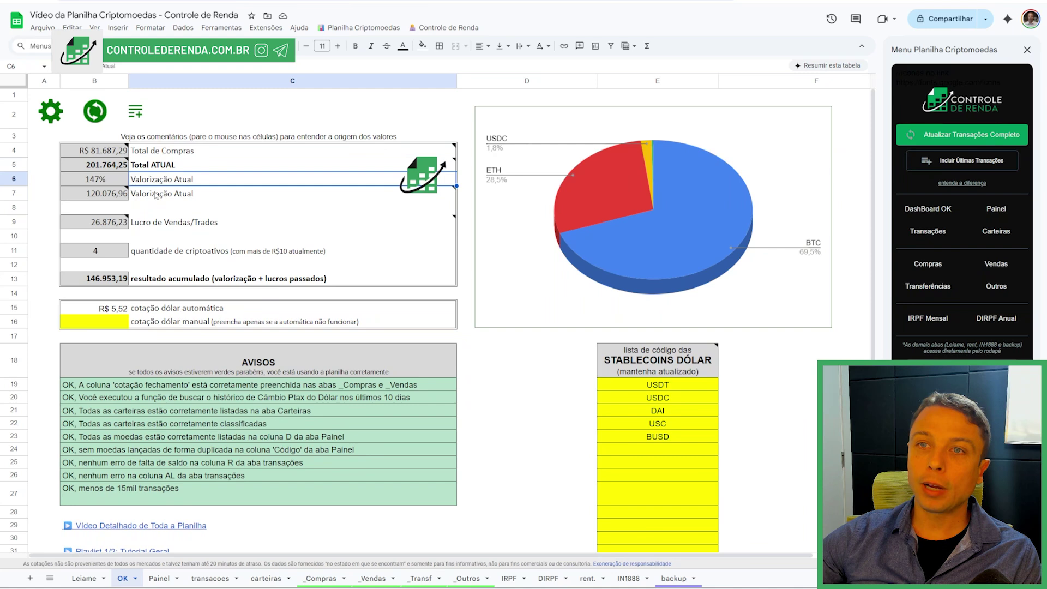
left_click(181, 157)
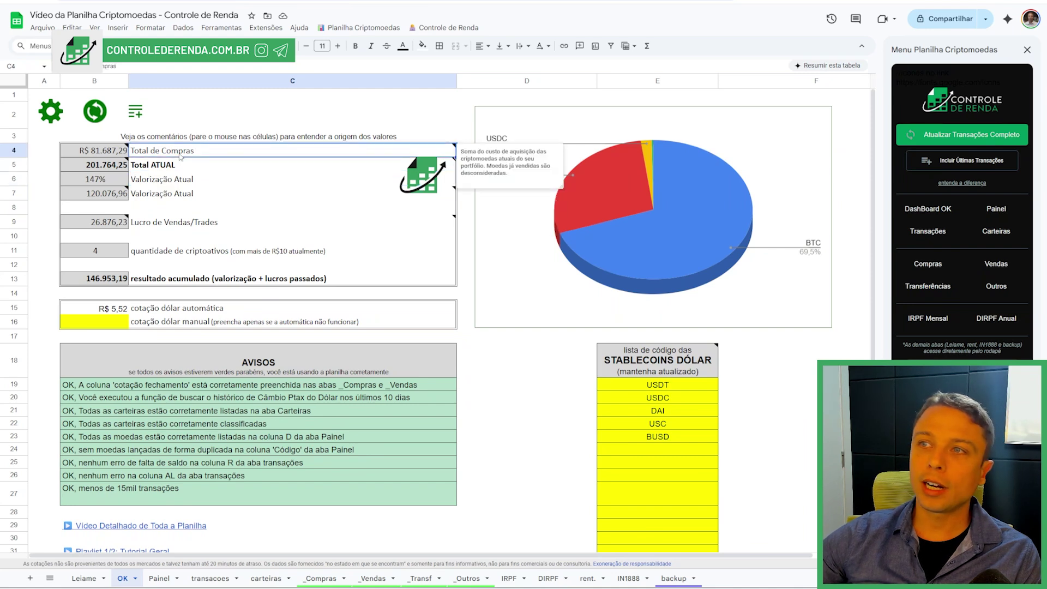
left_click_drag(513, 172, 114, 172)
left_click(295, 167)
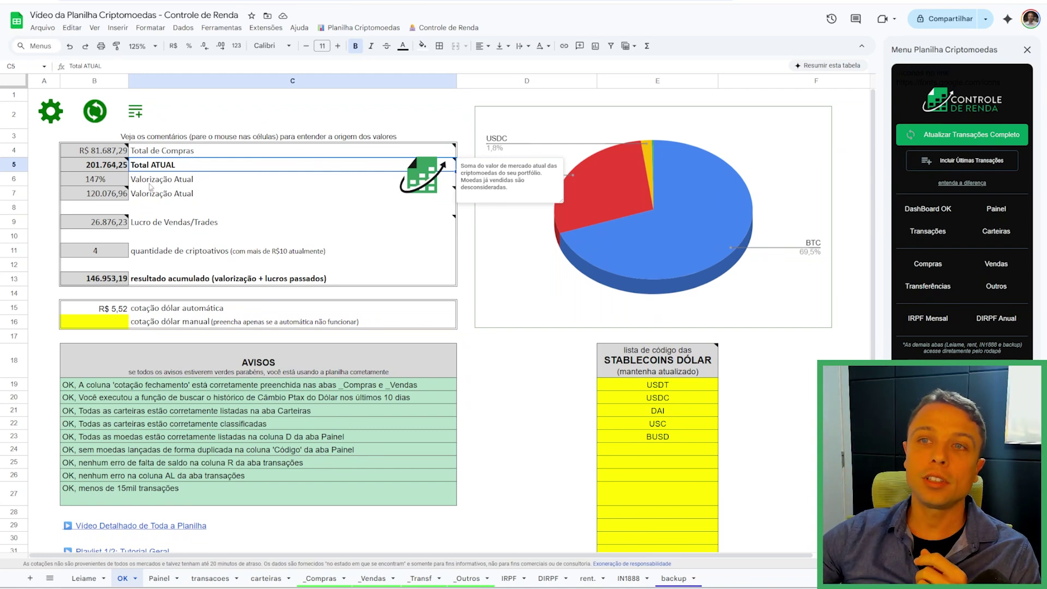
Examine the dashboard's Valorização Atual rows, the remaining summary results and the checks in the AVISOS block
left_click_drag(188, 179, 105, 201)
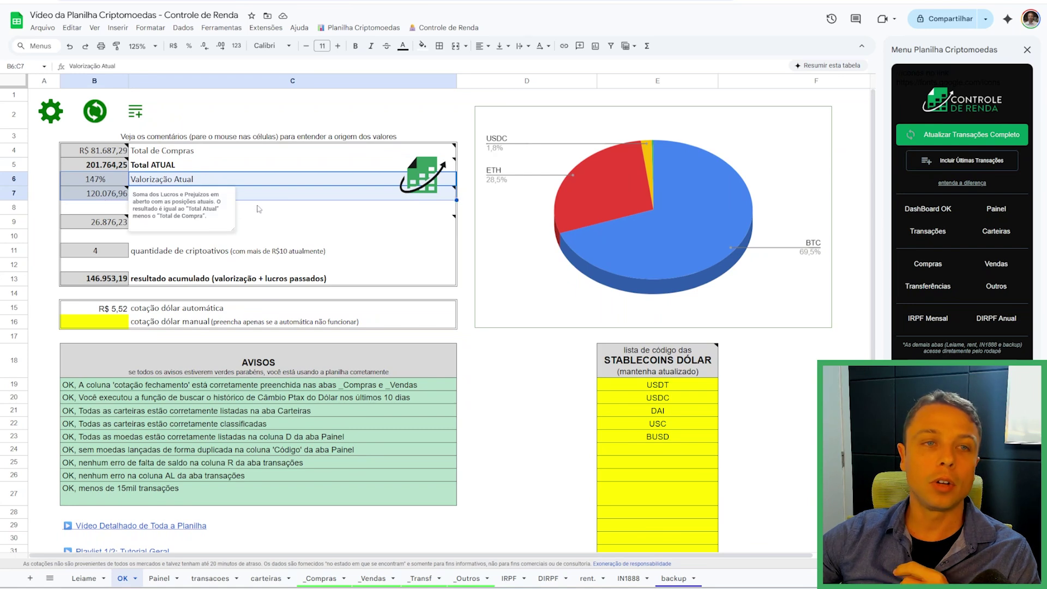
left_click(257, 208)
left_click(143, 197)
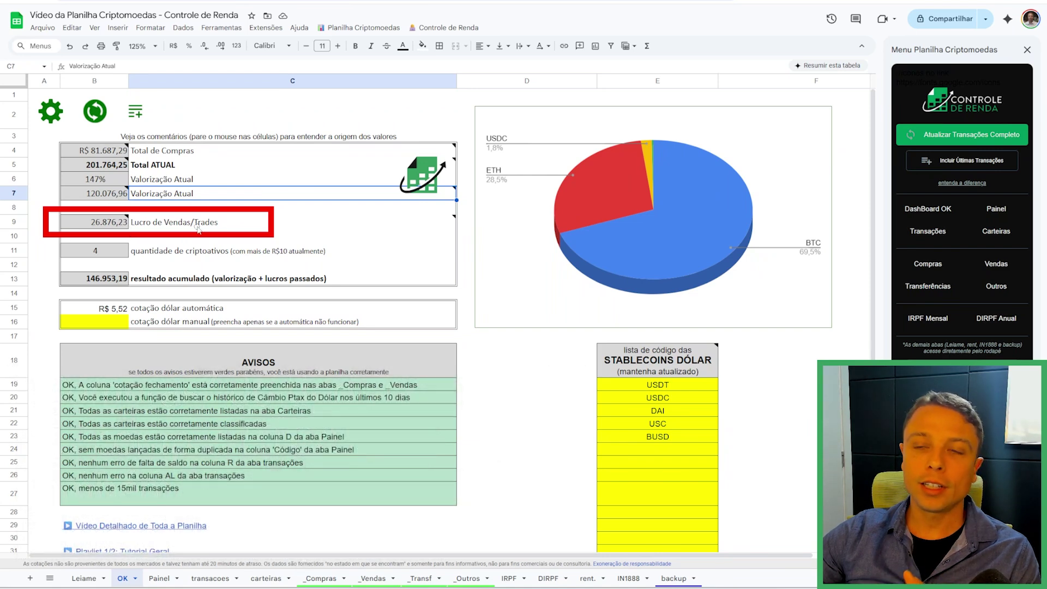
left_click_drag(45, 265, 379, 239)
left_click_drag(48, 297, 382, 266)
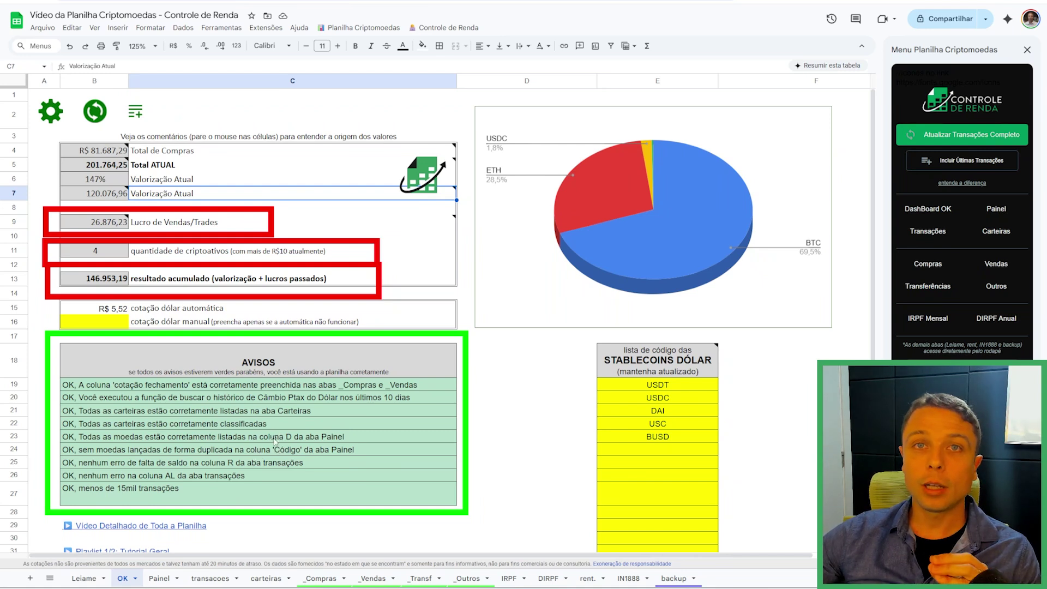
left_click(266, 413)
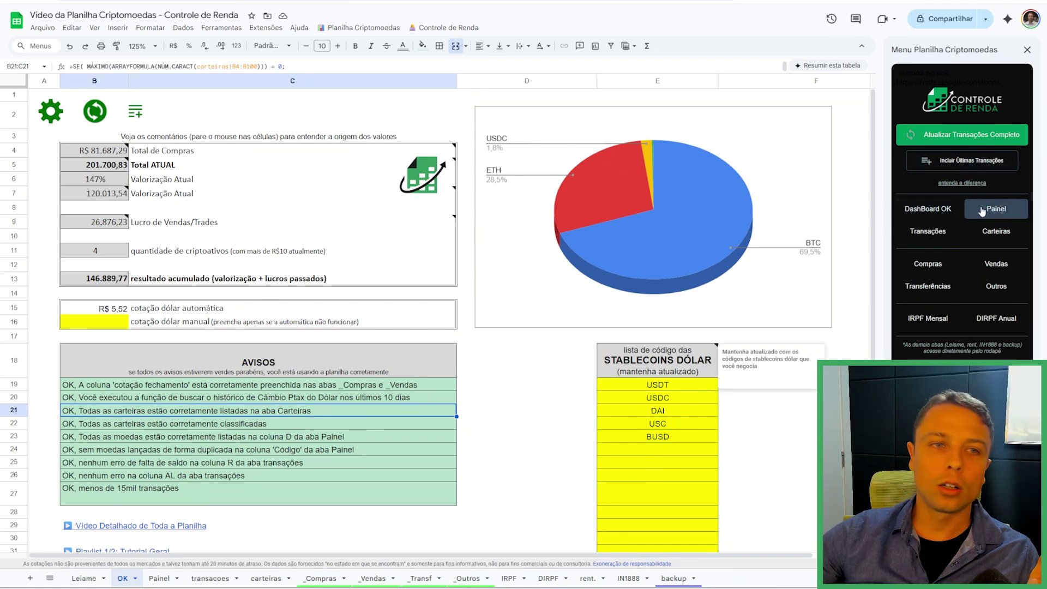
Open the Painel sheet and examine the coin codes listed in its Código column
left_click(982, 211)
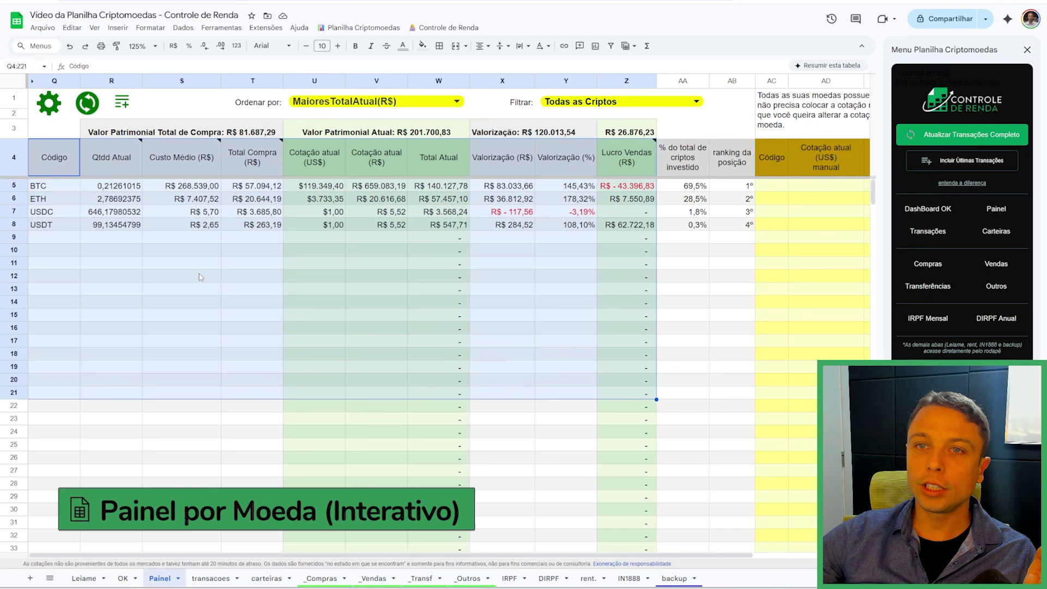
left_click(66, 236)
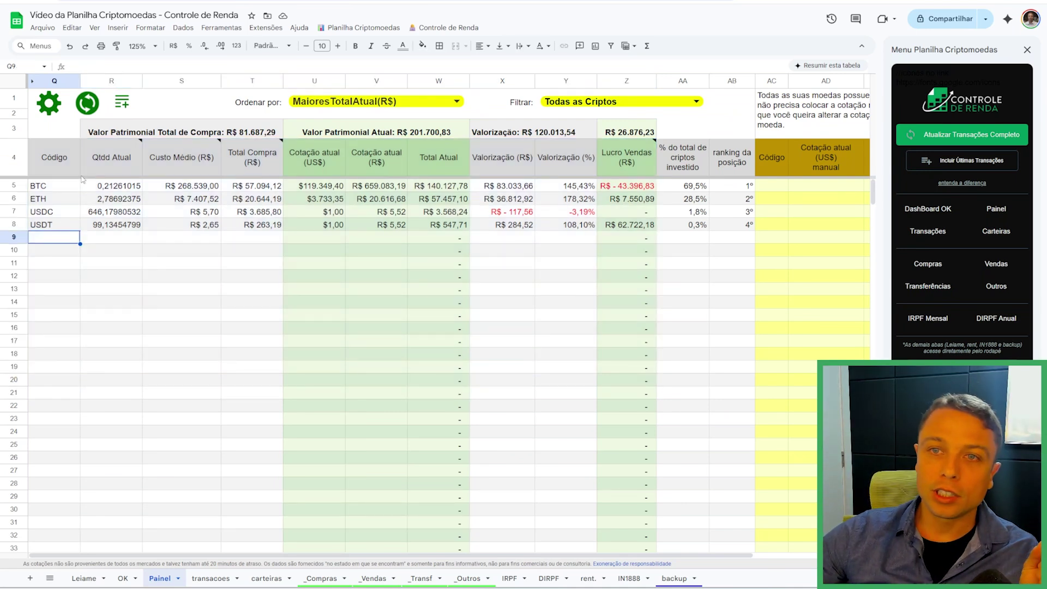
left_click_drag(52, 189, 55, 420)
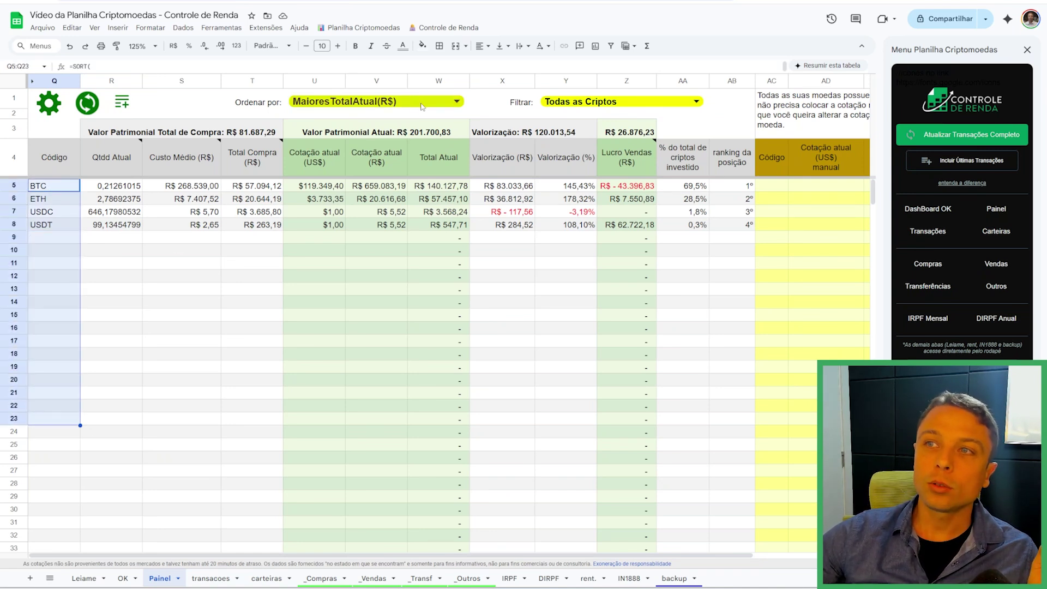
Sort the Painel coins by MaioresLucrosVendas(R$) and return the order to MaioresTotalAtual(R$)
left_click(422, 106)
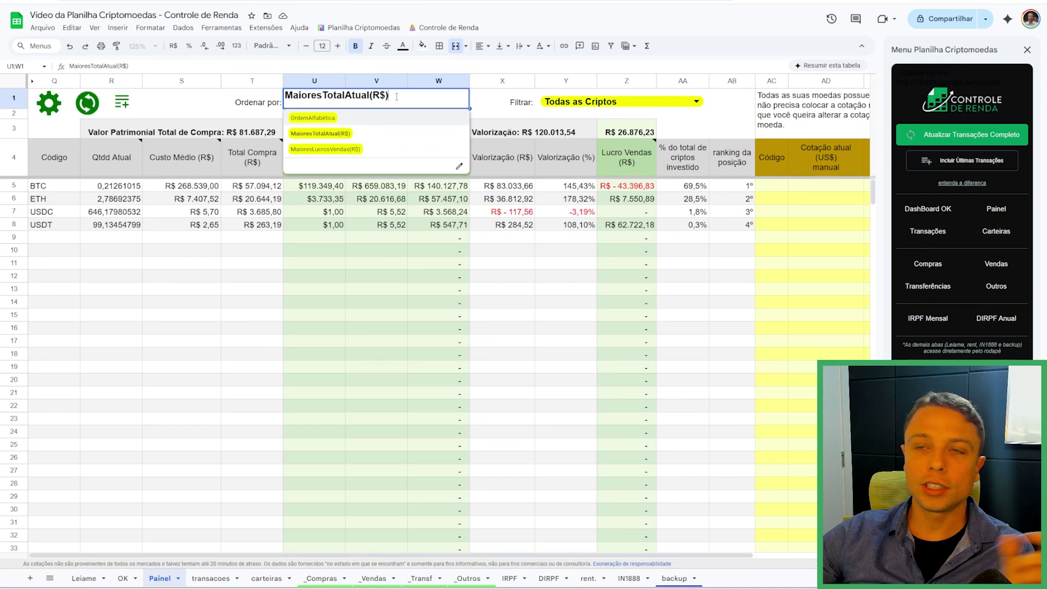
left_click(225, 236)
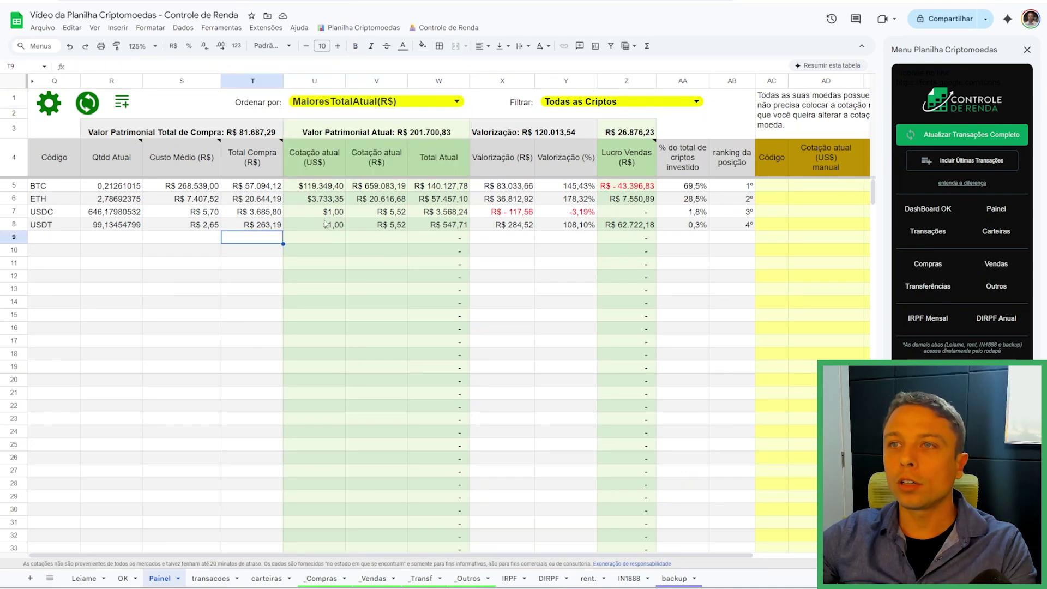
key("ctrl+plus")
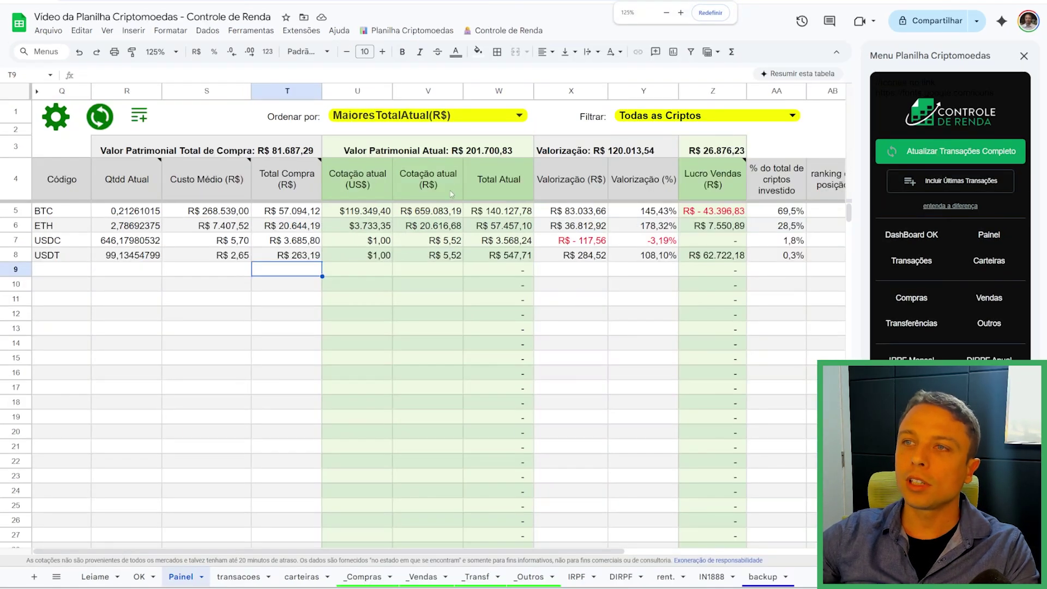
left_click(412, 116)
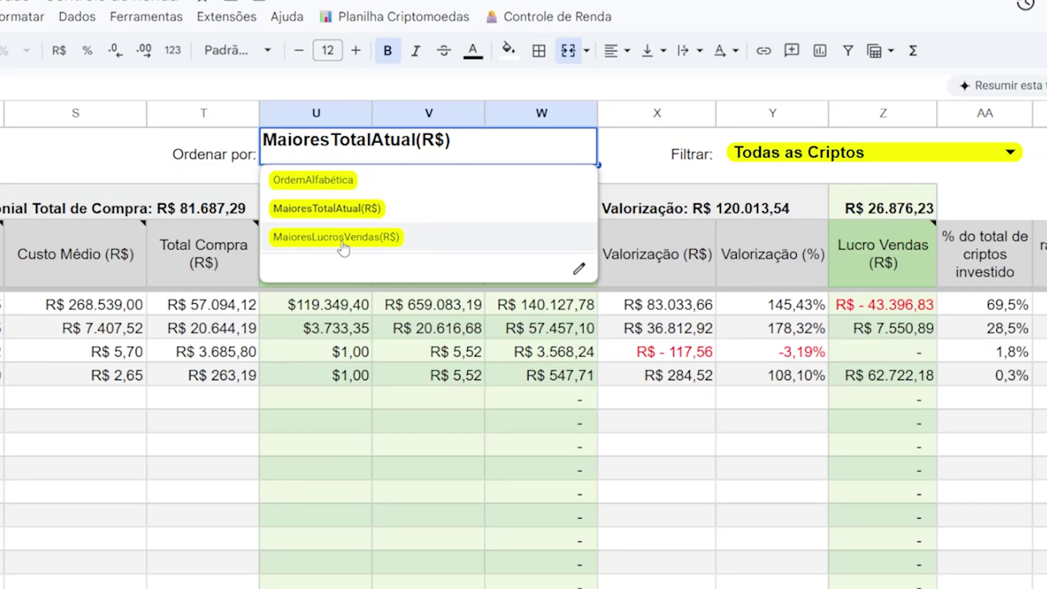
left_click(337, 236)
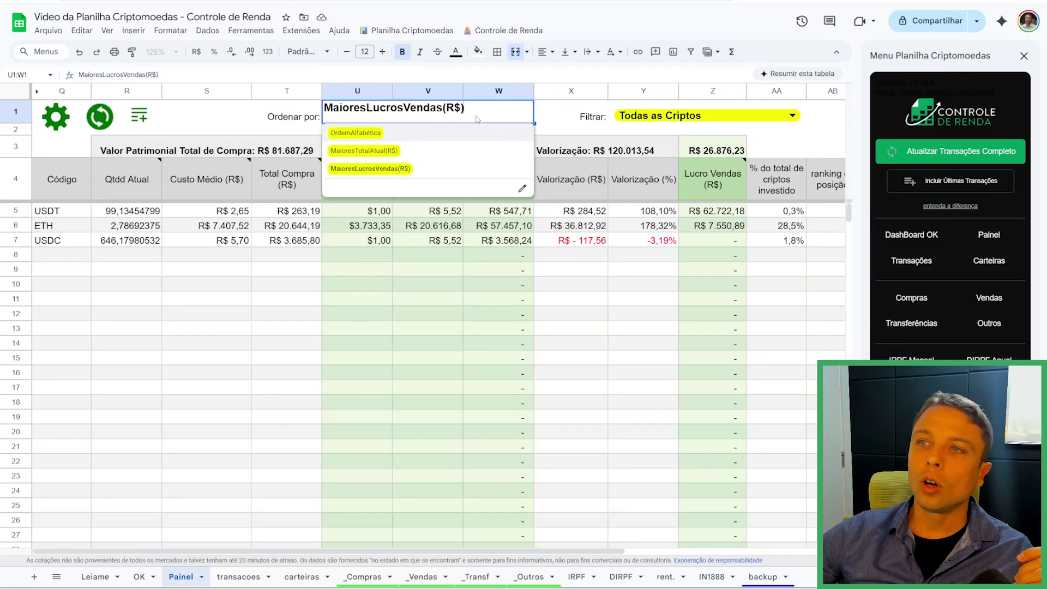
left_click(507, 155)
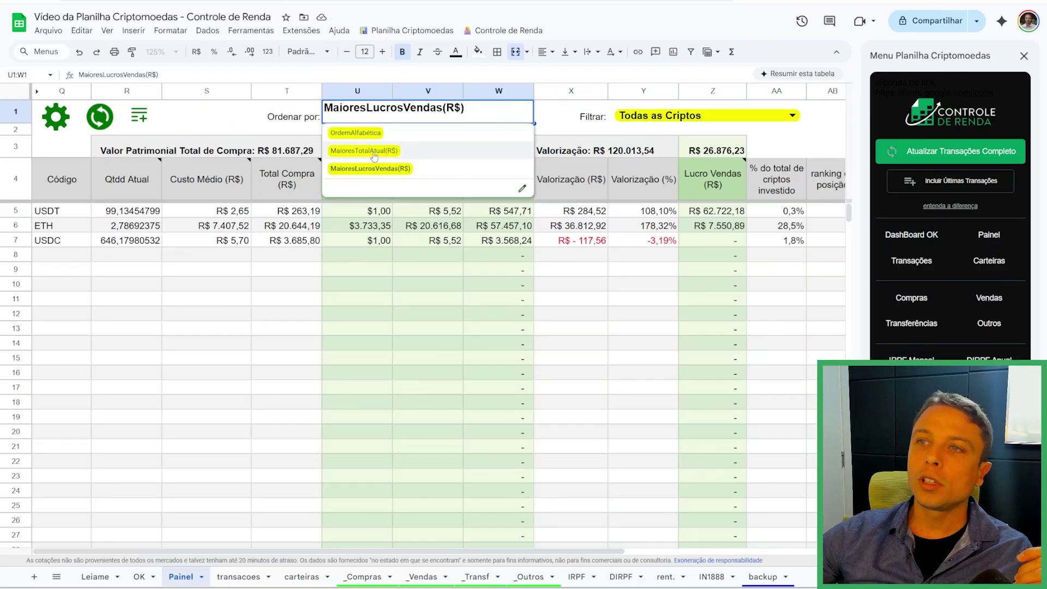
left_click(377, 156)
Review the Painel filter options and apply the filter Só com TotalAtual > R$ 5,00
left_click(671, 121)
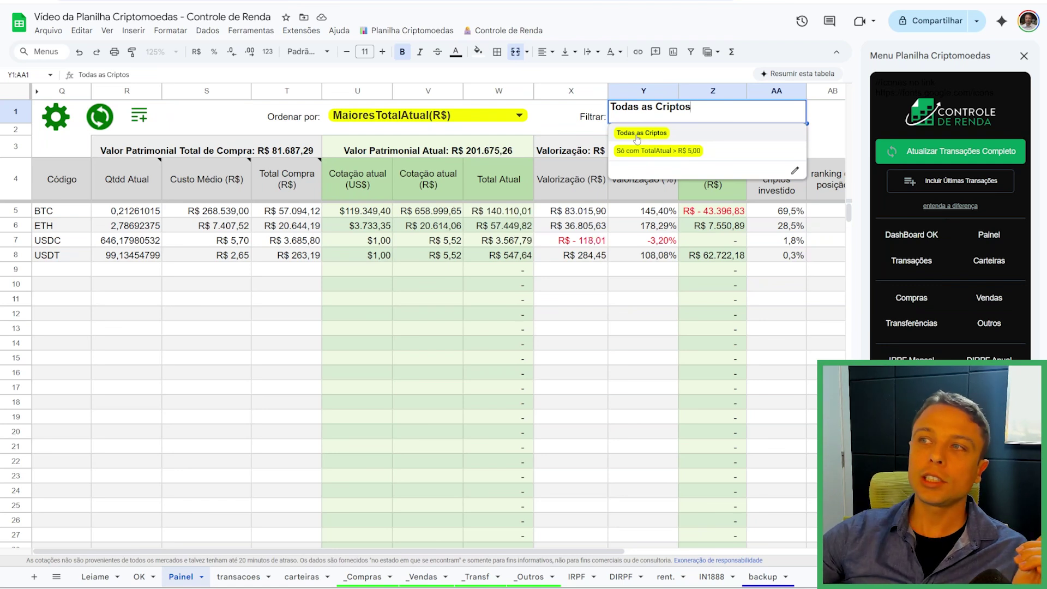
left_click(637, 135)
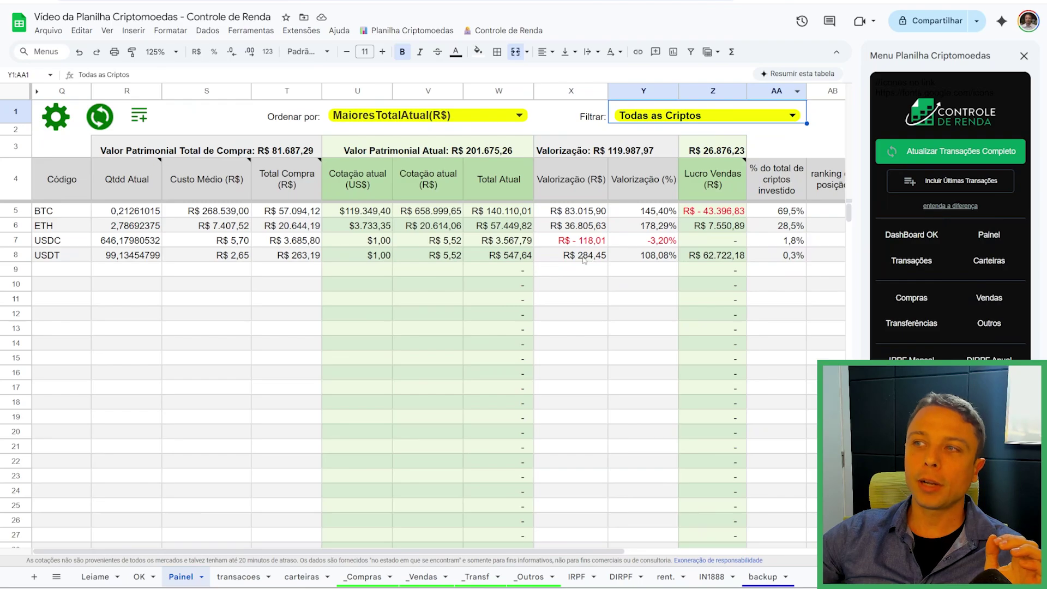
left_click(698, 116)
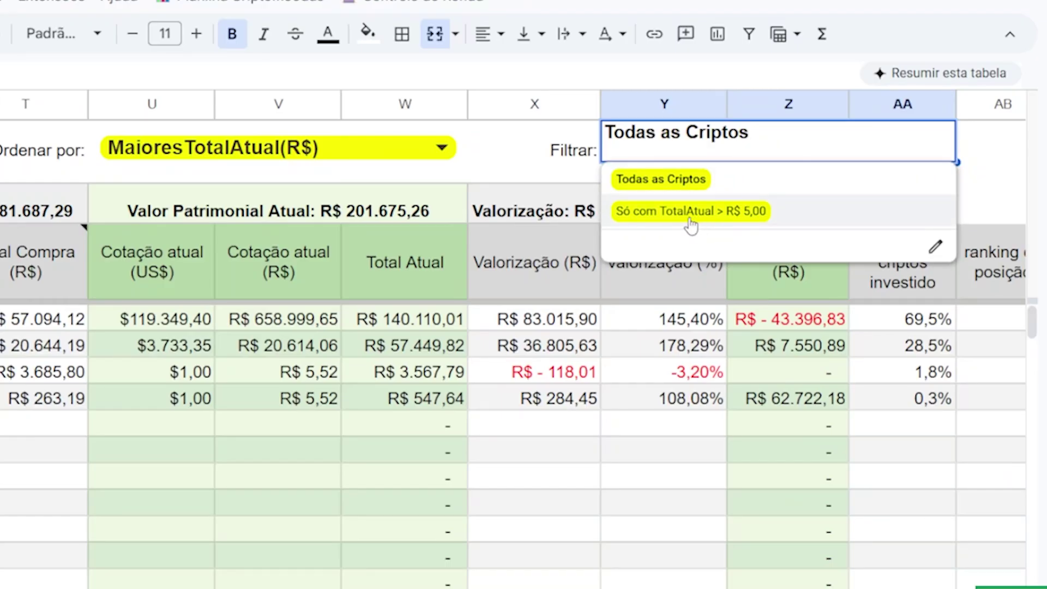
left_click(690, 217)
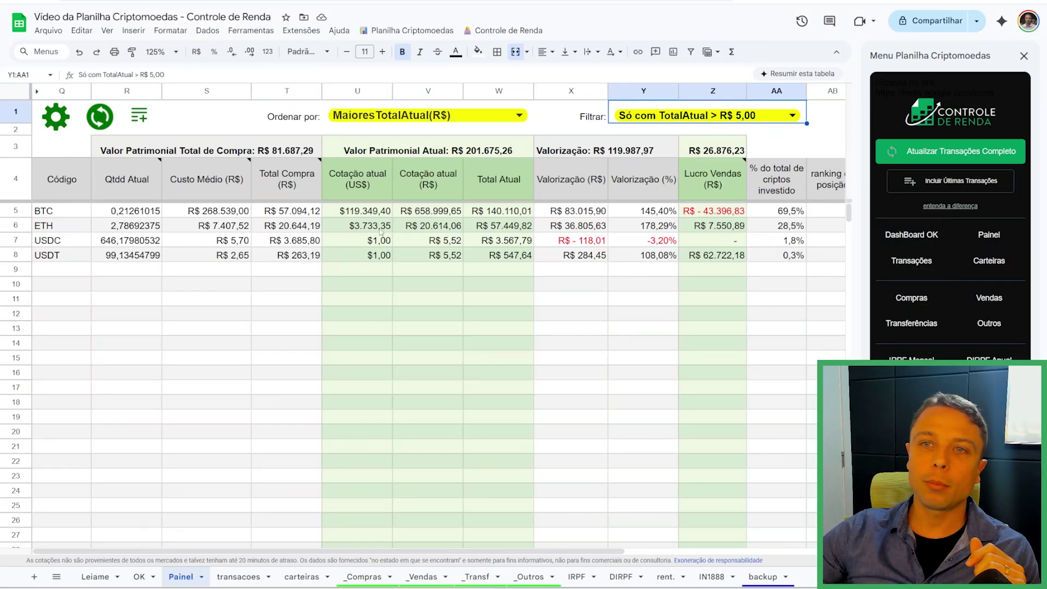
left_click(273, 241)
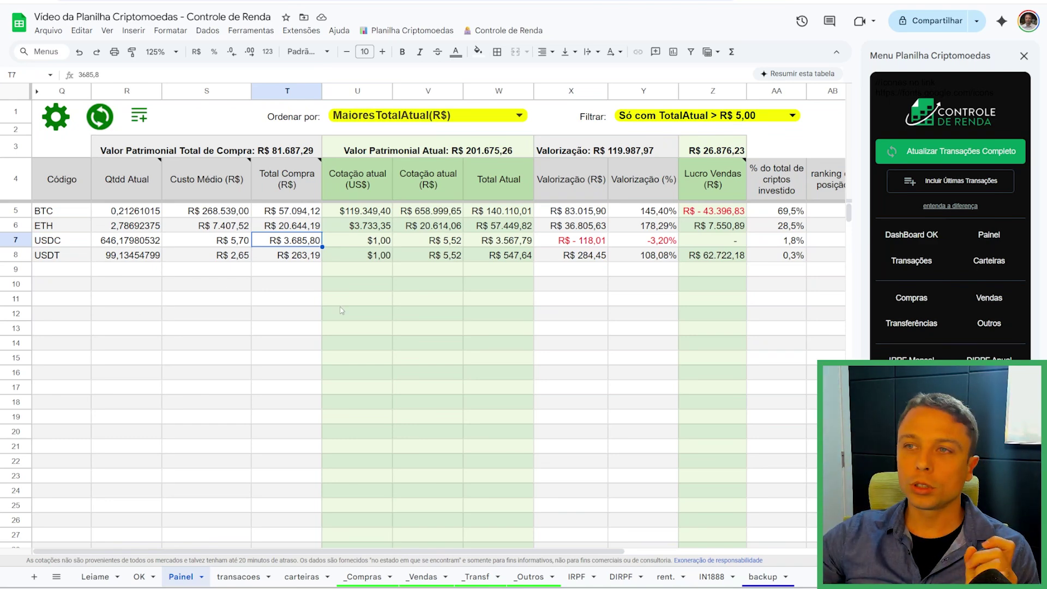
Examine the yellow manual quotation table with its code, US$ quotation and Nome ou Comentário columns
left_click_drag(397, 549, 615, 550)
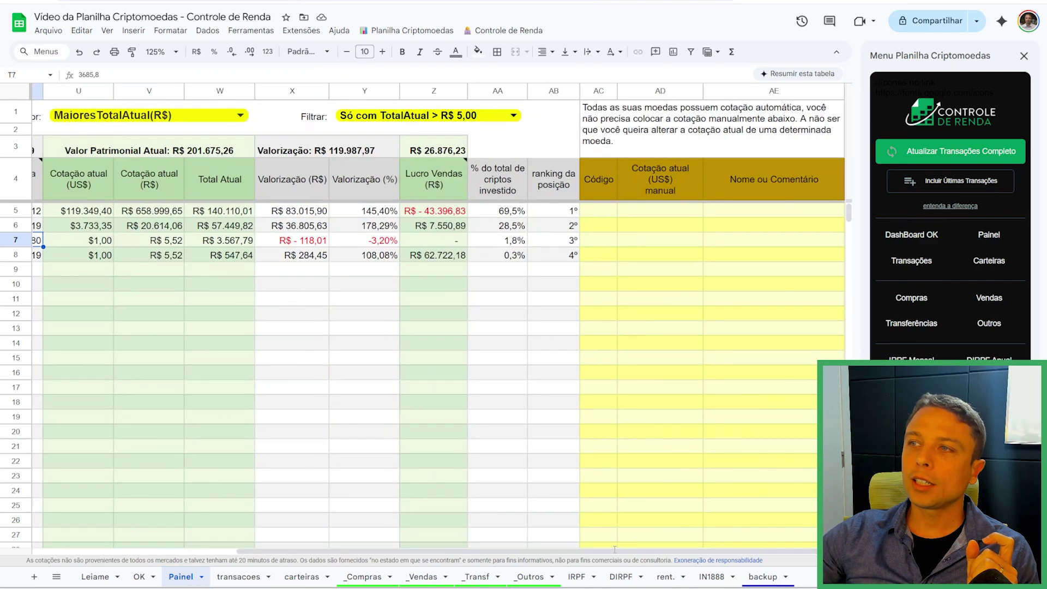
left_click_drag(598, 179, 790, 525)
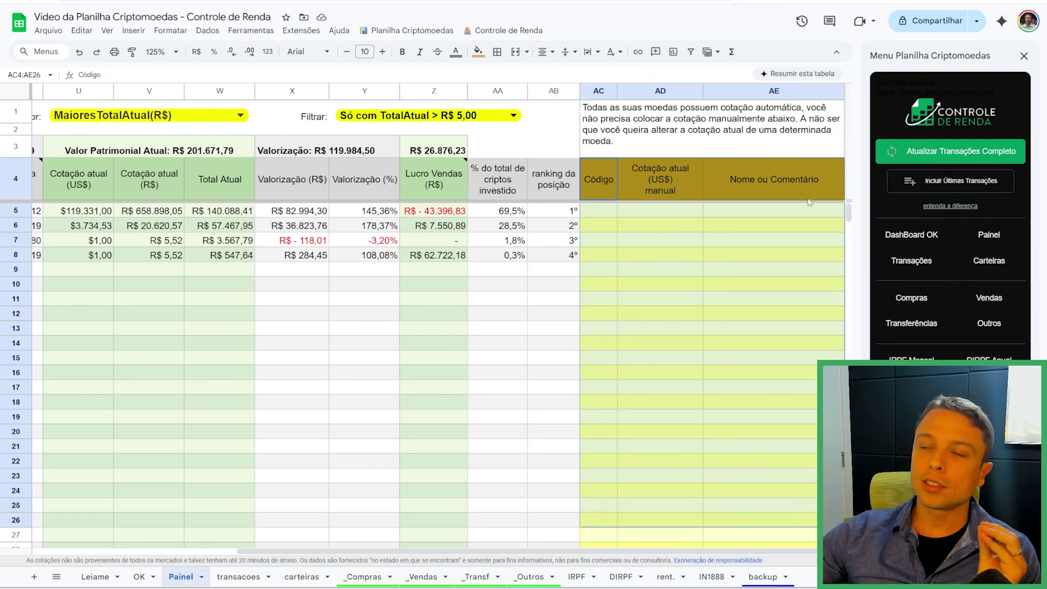
left_click(744, 185)
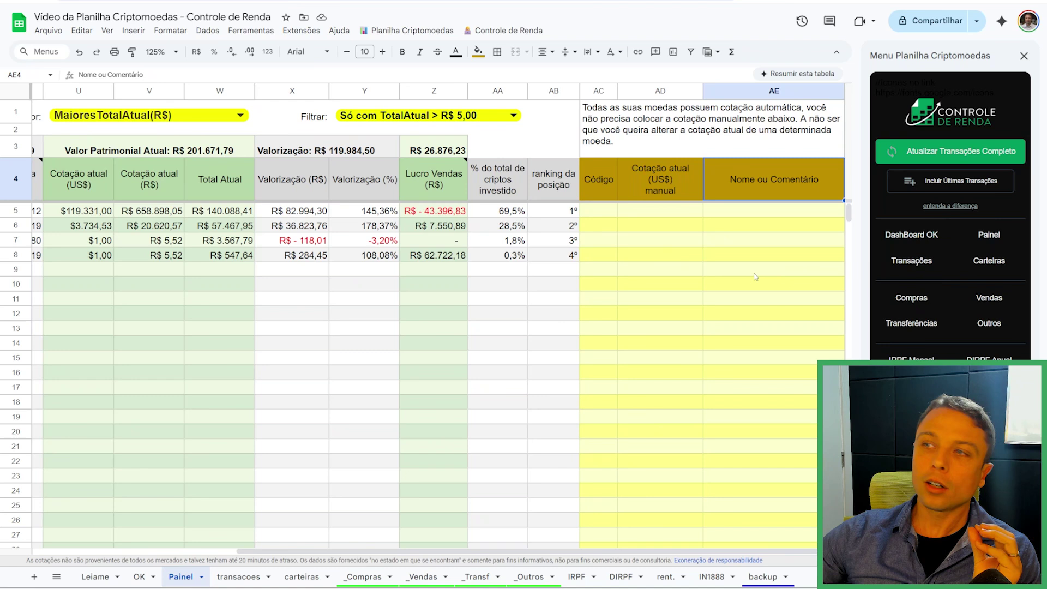
Add a sample row to the manual quotation table in row 10 with code XYZ and comment "fundamentos"
left_click(591, 289)
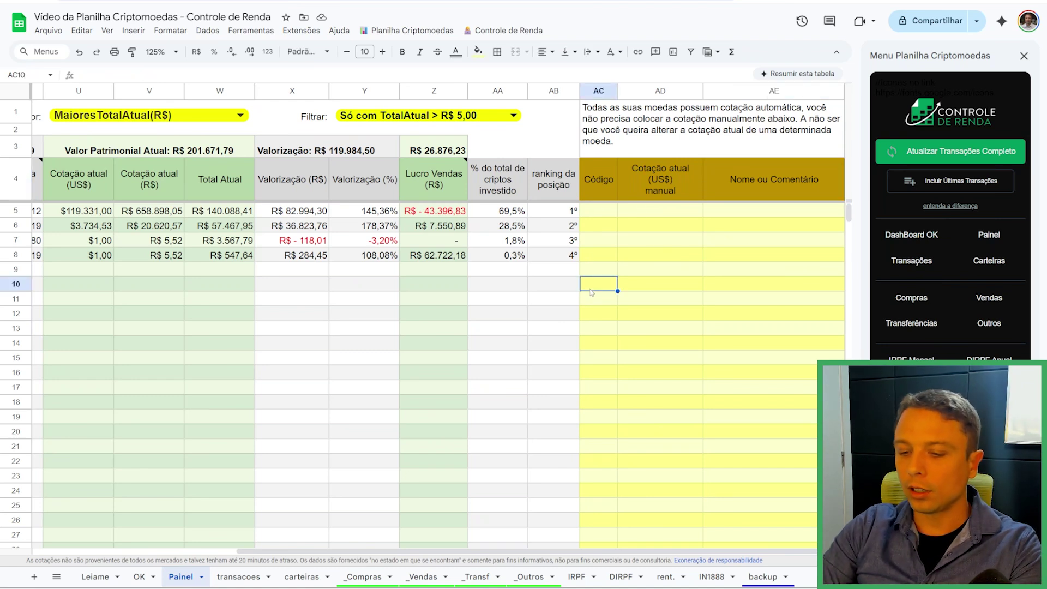
type("XYZ")
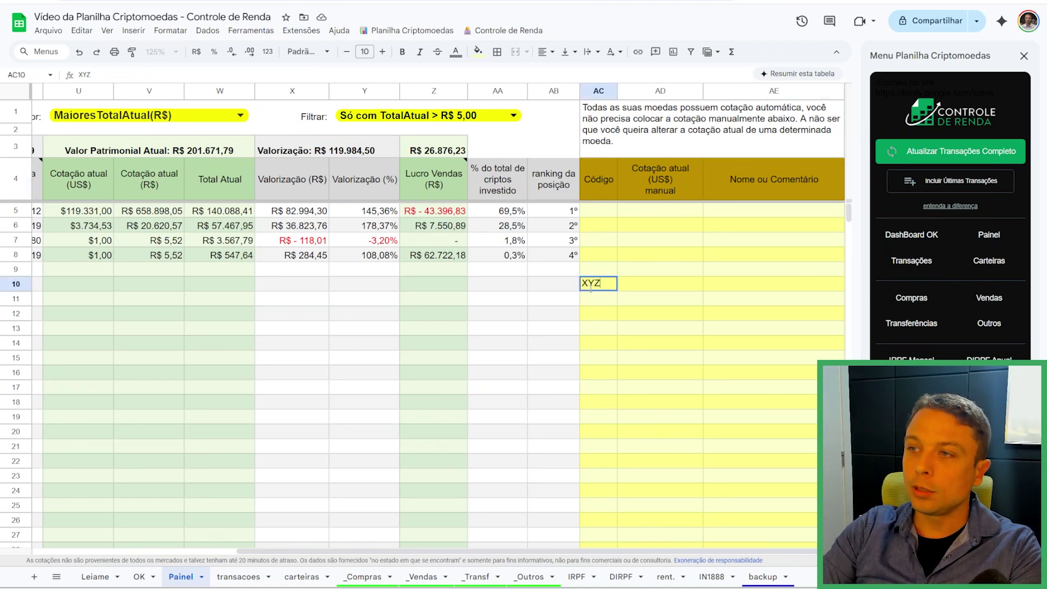
key("Tab")
key("Tab")
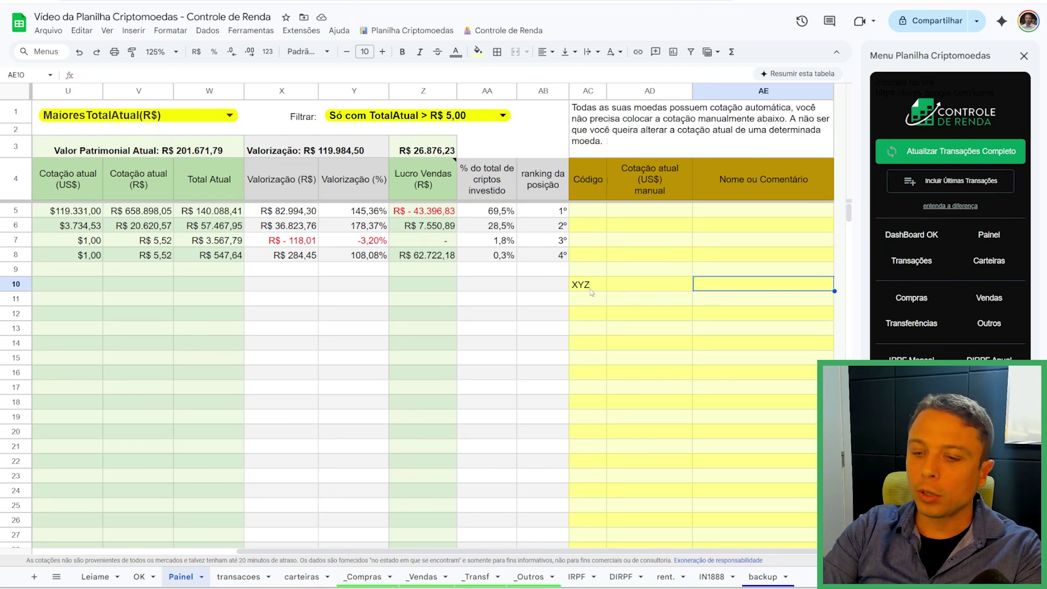
type("fundamentos")
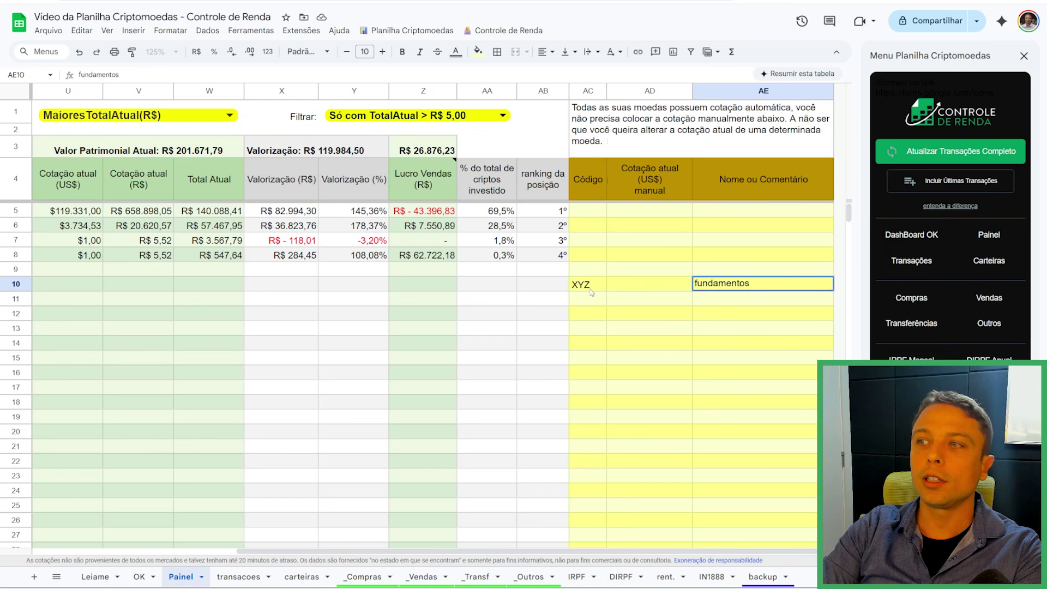
key("Return")
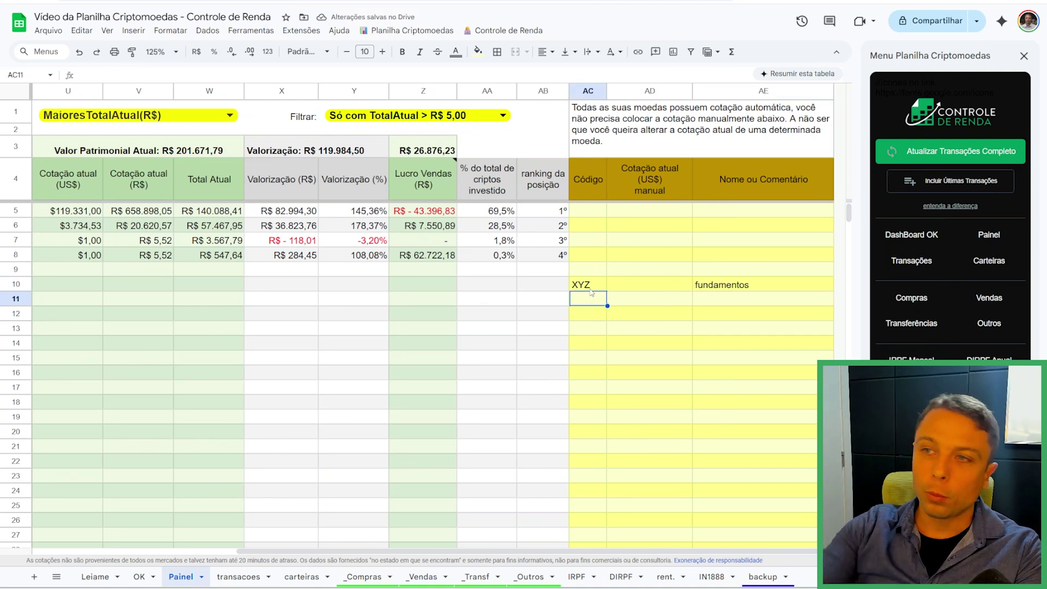
Clear the XYZ sample entry from the manual quotation table
left_click_drag(583, 288, 725, 312)
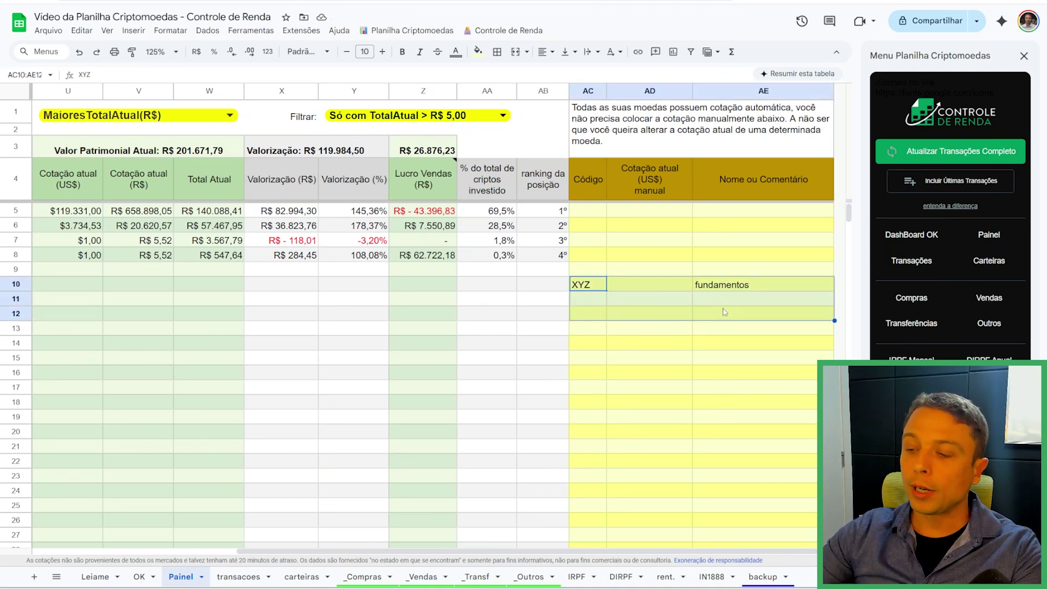
key("Delete")
left_click(654, 226)
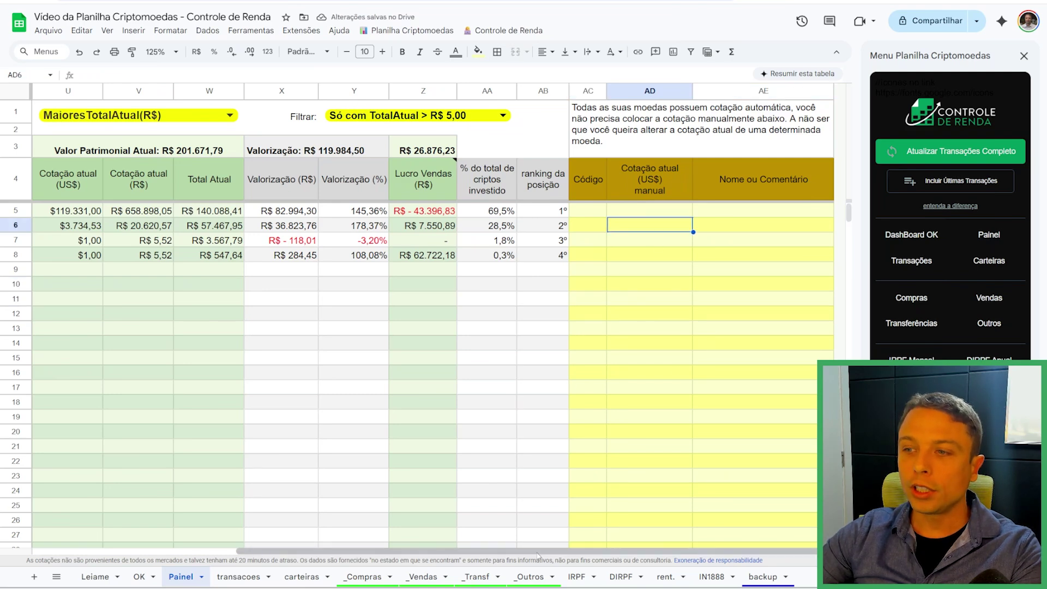
left_click_drag(506, 552, 300, 553)
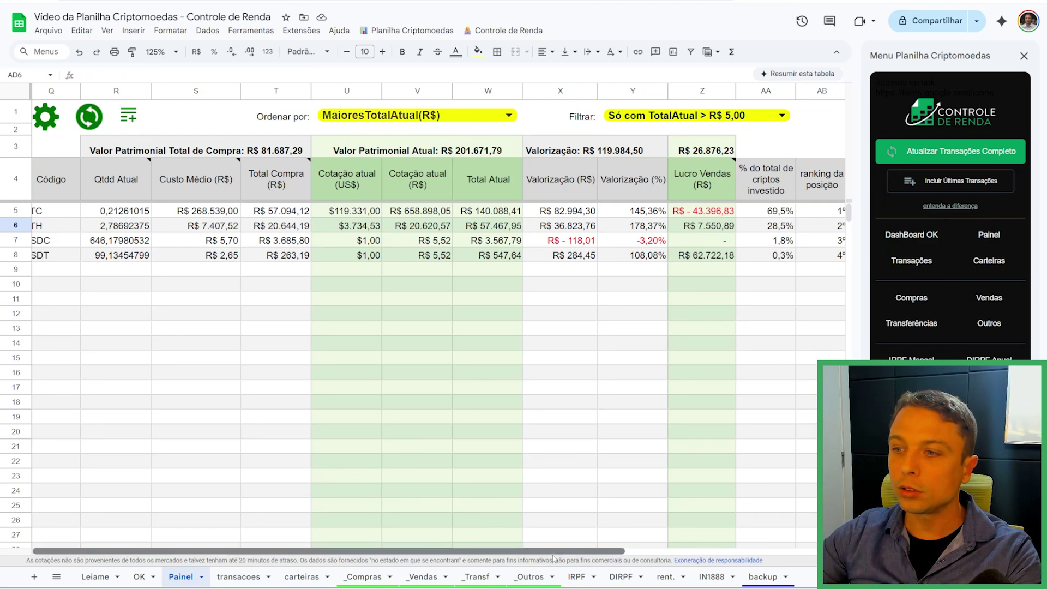
left_click(375, 476)
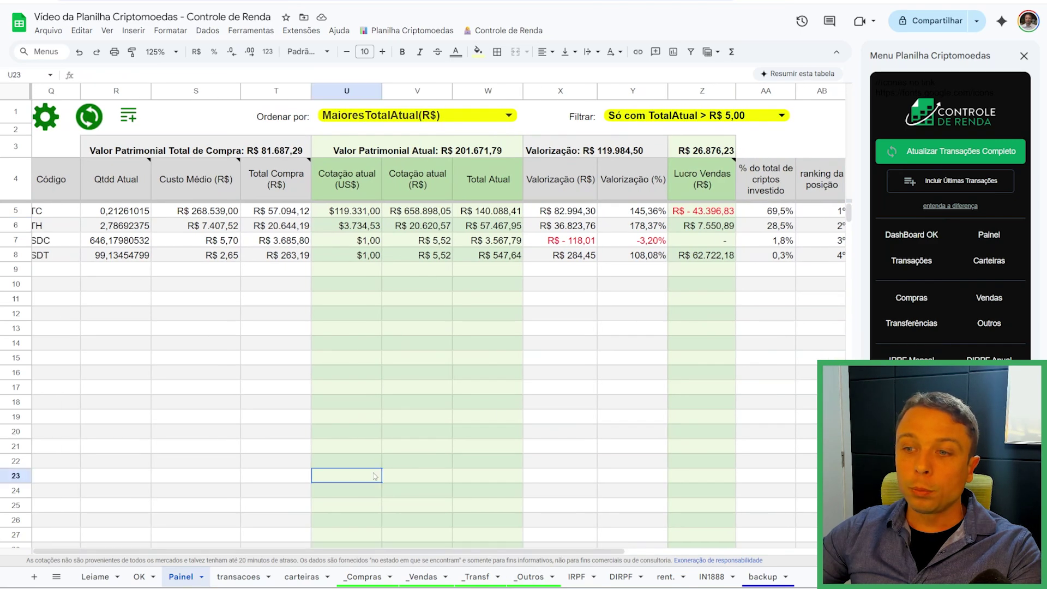
On the _Compras sheet, start a purchase in row 12 with incoming code NFTdoGTA, outgoing code BRL and date 24/07/2025
left_click(364, 576)
left_click(104, 348)
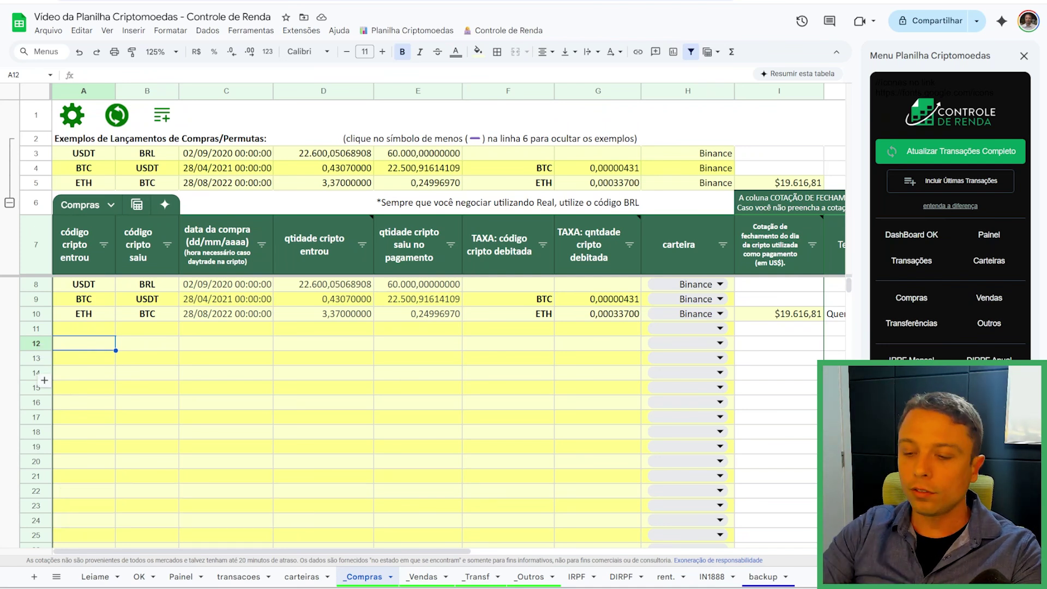
type("NFT")
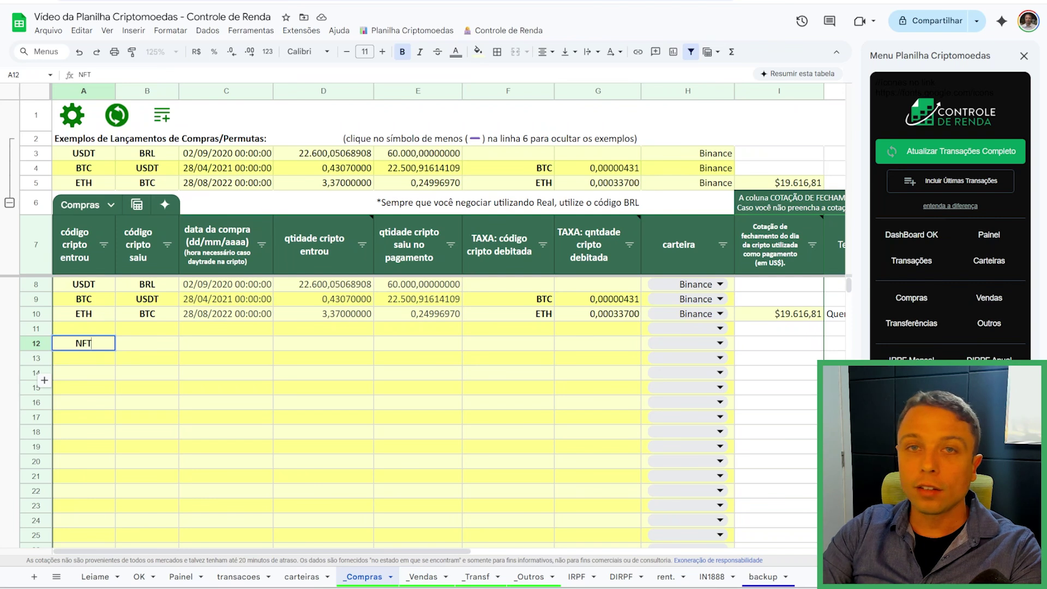
type("doGTA")
key("Tab")
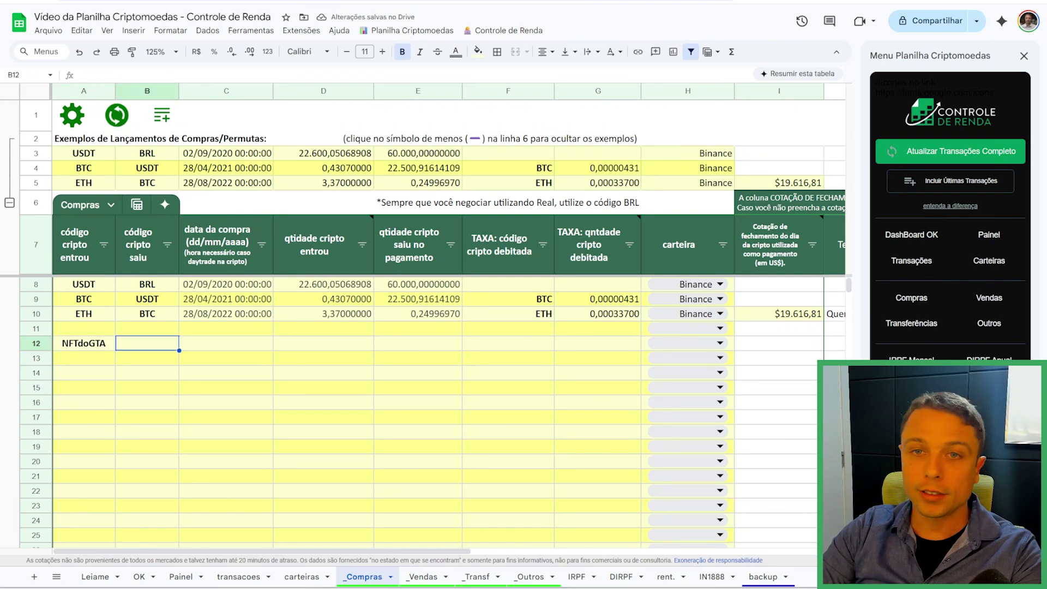
type("BRL")
key("Tab")
type("07")
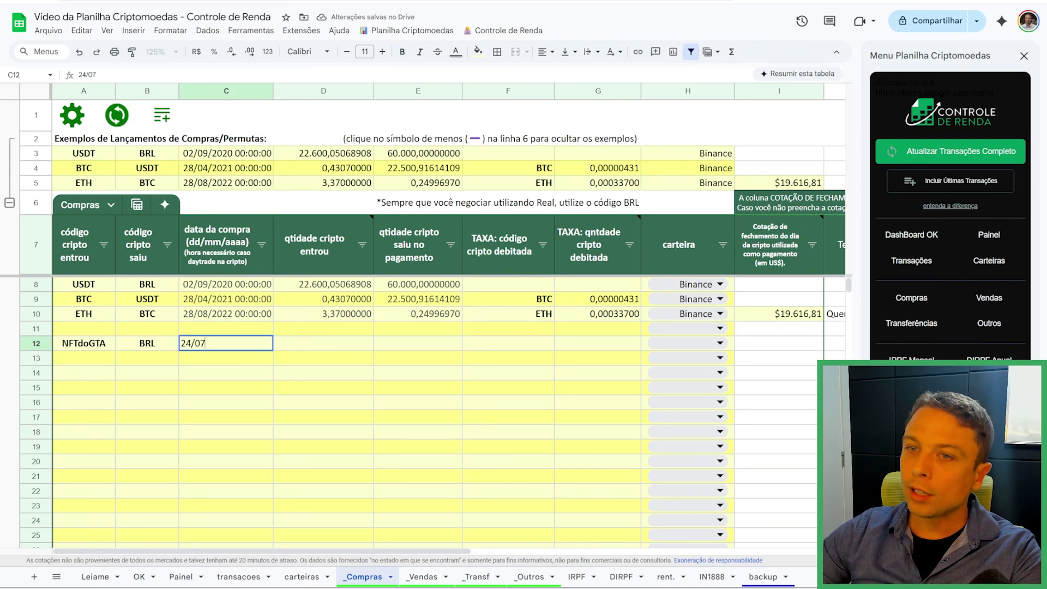
key("Tab")
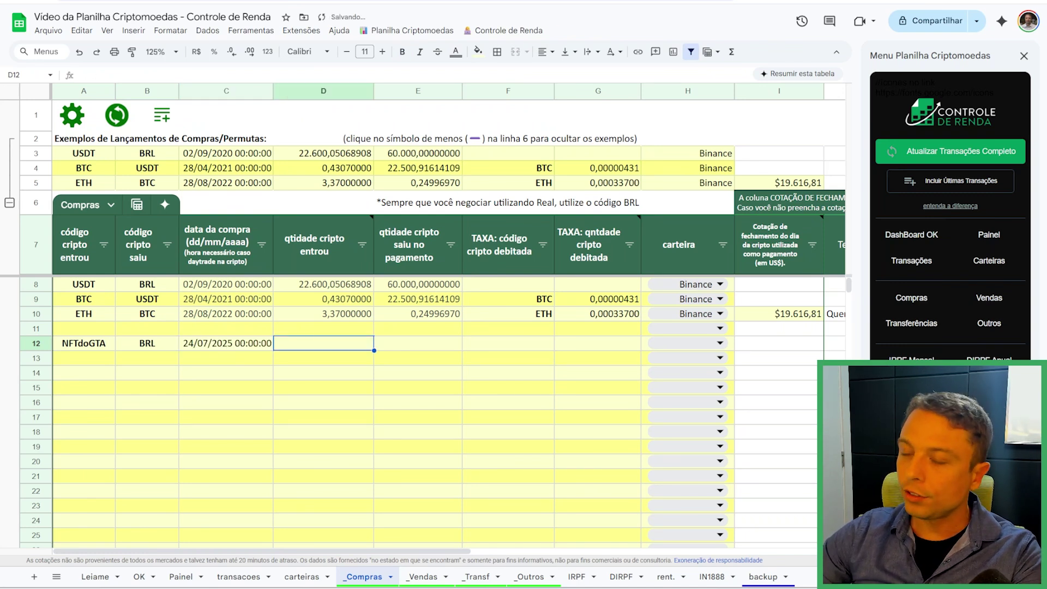
Complete the NFTdoGTA purchase with incoming quantity 1, outgoing quantity 100 and wallet Trezor
type("1")
key("Tab")
type("100")
key("Tab")
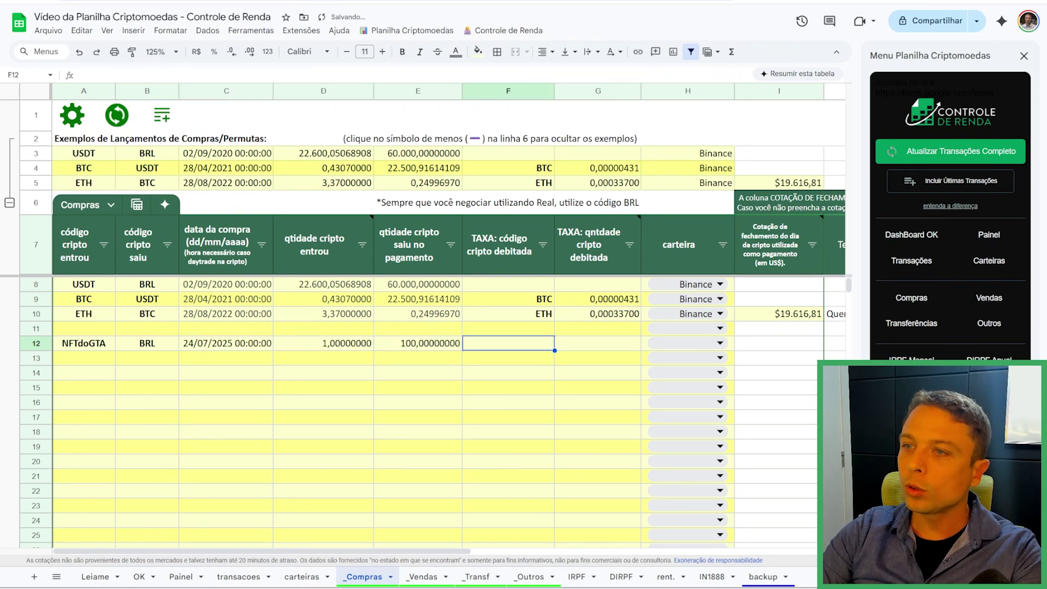
left_click(689, 343)
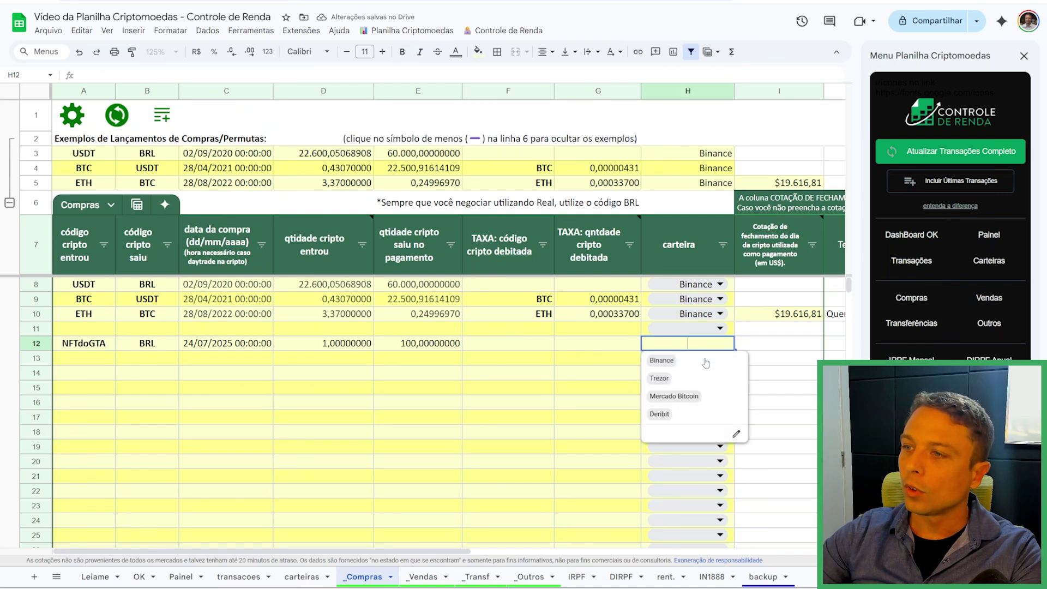
left_click(673, 378)
left_click(245, 397)
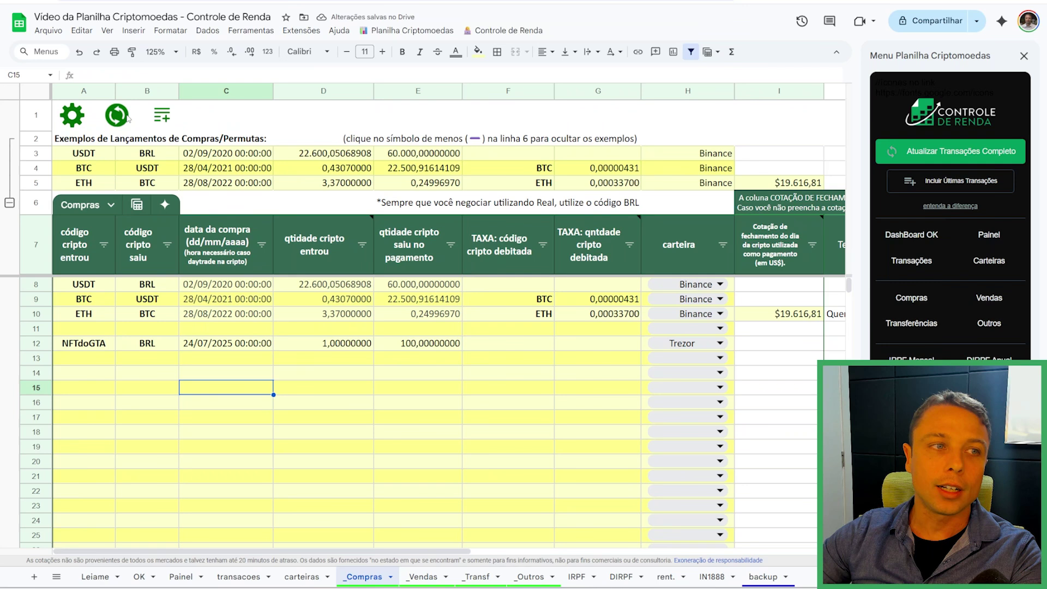
Run the transactions update and set the Painel sheet's filter to Todas as Criptos
left_click(127, 118)
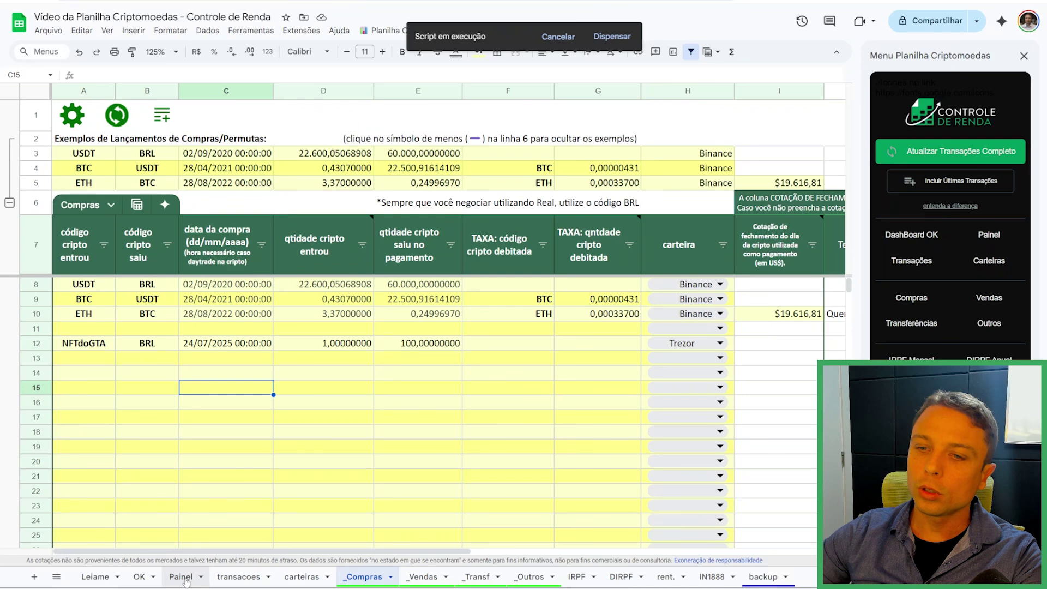
left_click(185, 580)
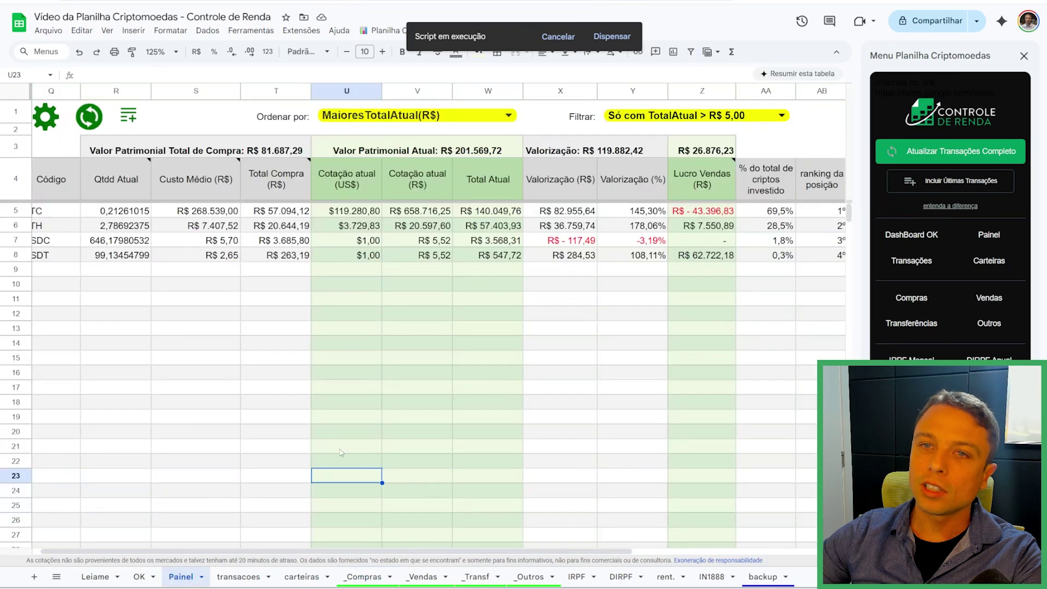
left_click(764, 115)
left_click(760, 132)
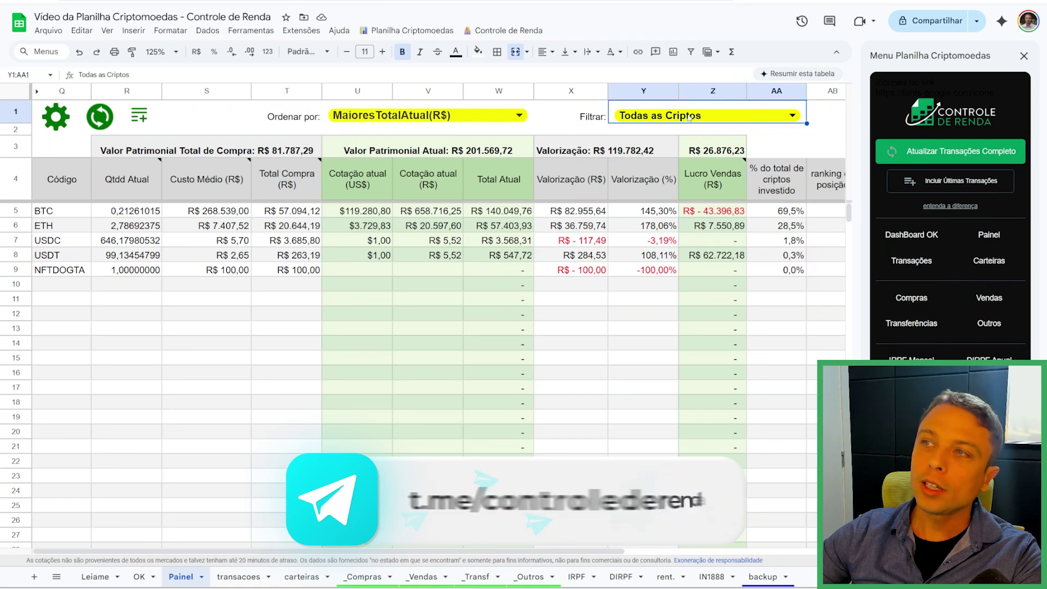
Examine the current quotation and Total Atual cells of the NFTDOGTA row on the Painel sheet
left_click(391, 267)
left_click_drag(391, 266, 510, 271)
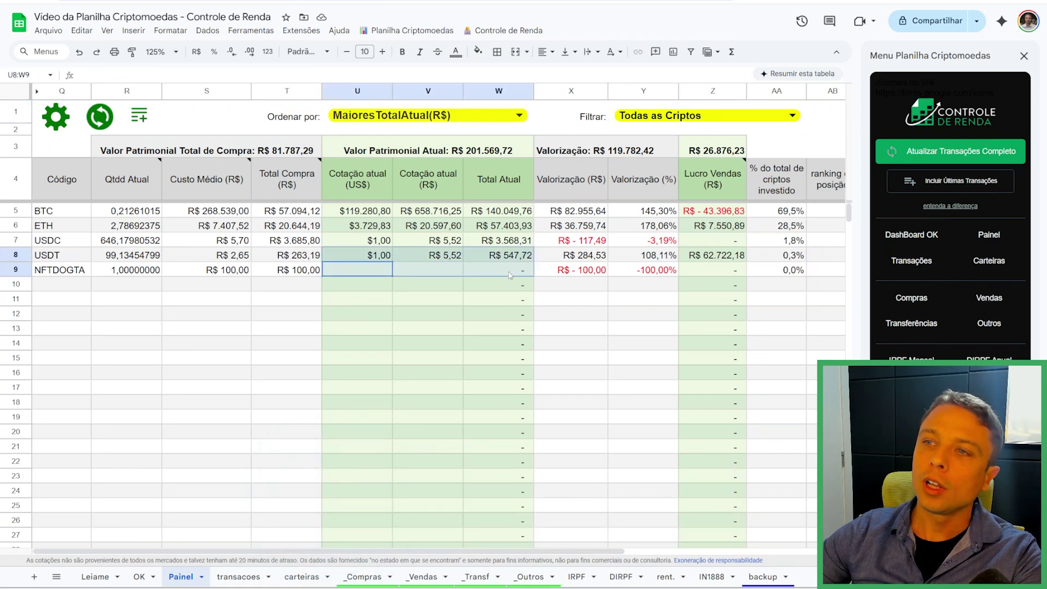
Select the empty NFTDOGTA dollar quotation cell, and examine the missing-quotation warning for that coin in the OK sheet's Avisos list
left_click(349, 273)
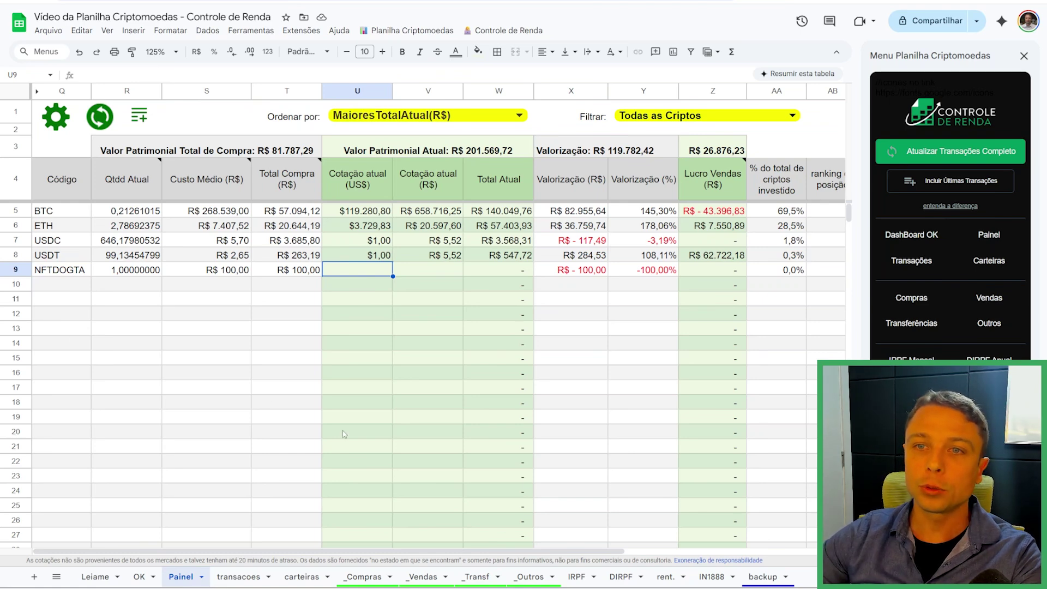
key("ctrl+Page_Up")
scroll(206, 411, "down", 1)
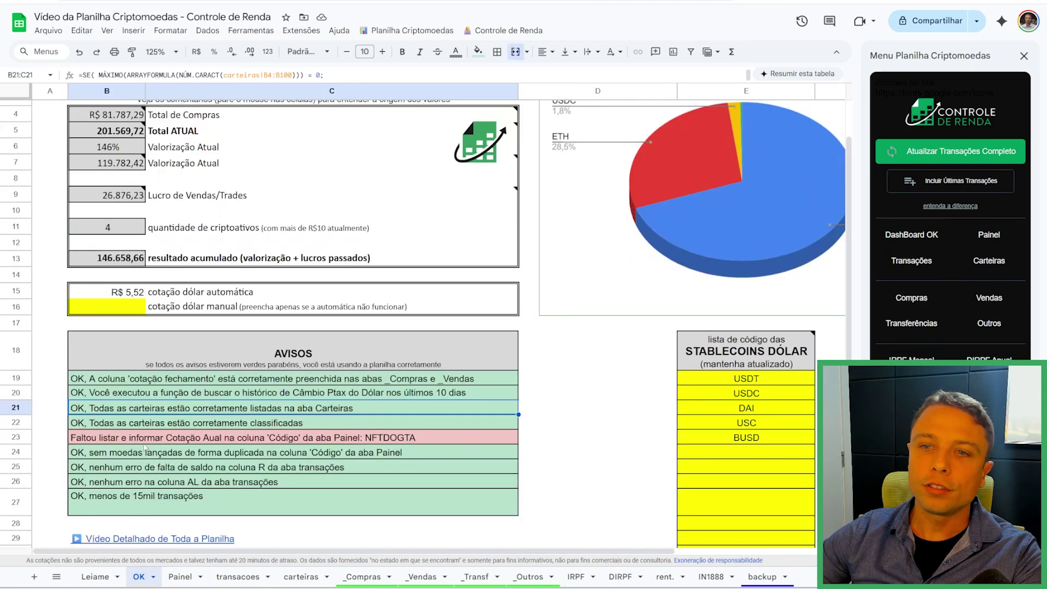
left_click(82, 440)
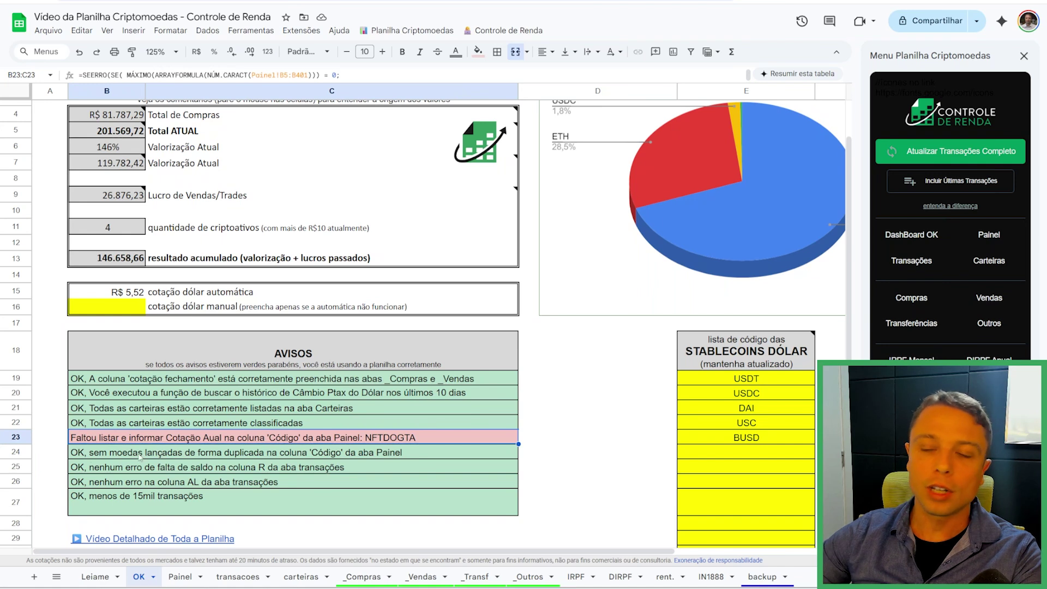
mouse_move(287, 536)
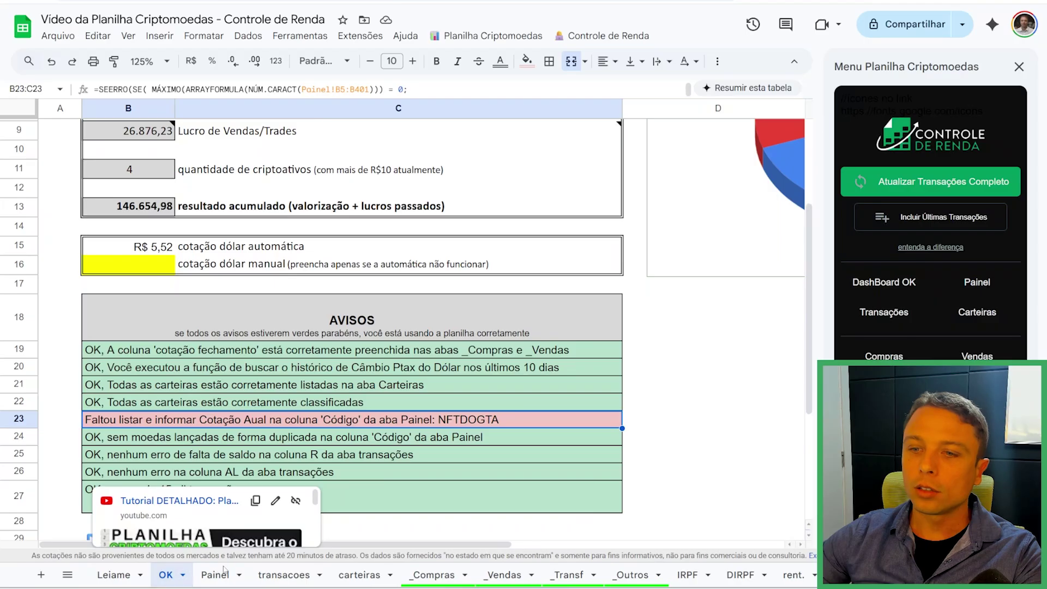
On the Painel sheet, enter code NFTdoGTA with a manual current quotation of 30 US$ in row 5 of the manual quotation table
left_click(225, 573)
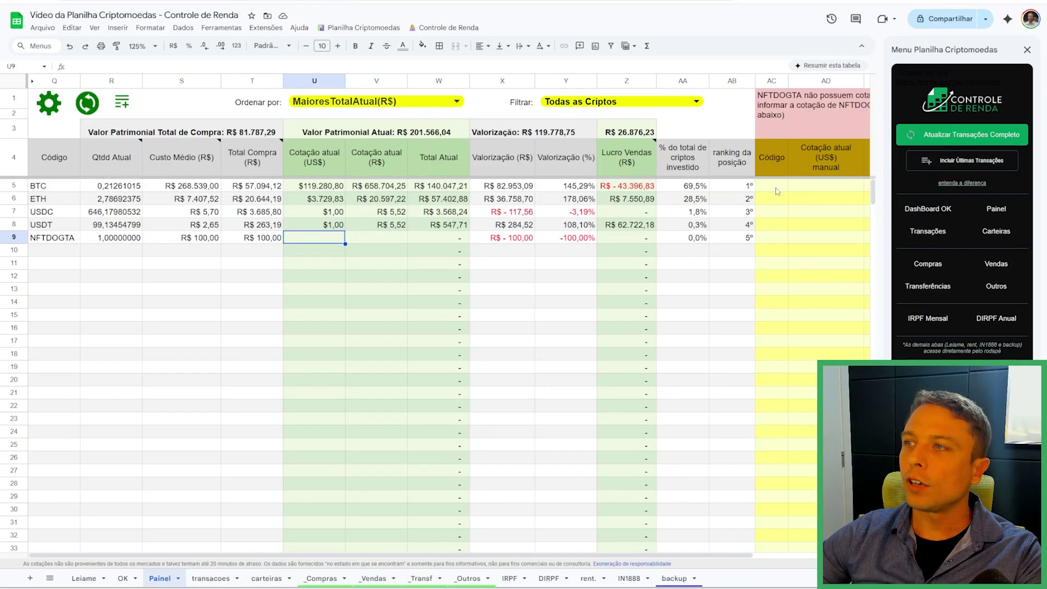
key("ctrl+minus")
left_click(777, 188)
type("NFT")
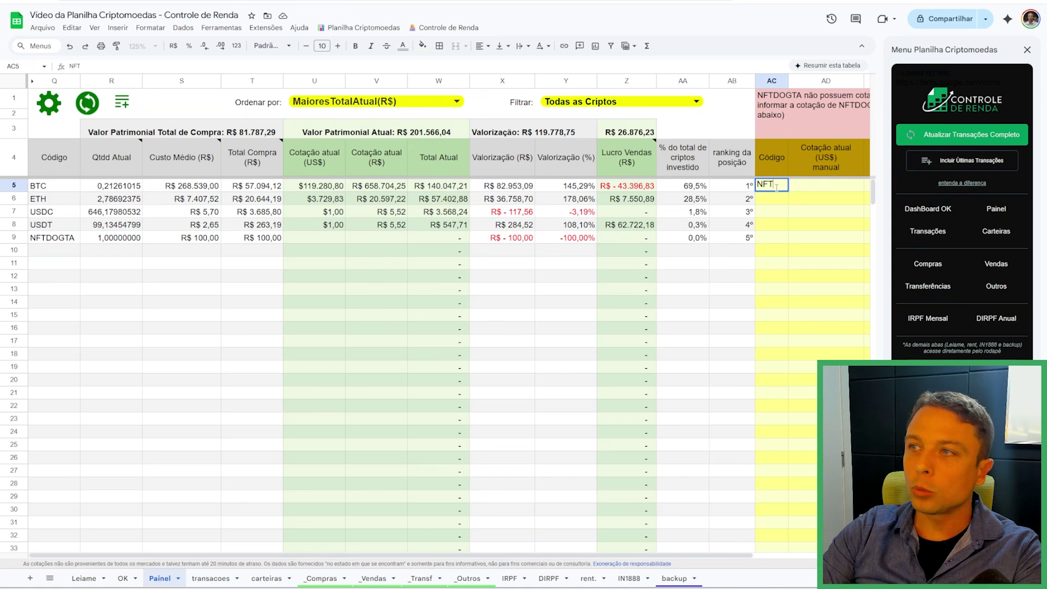
type("do")
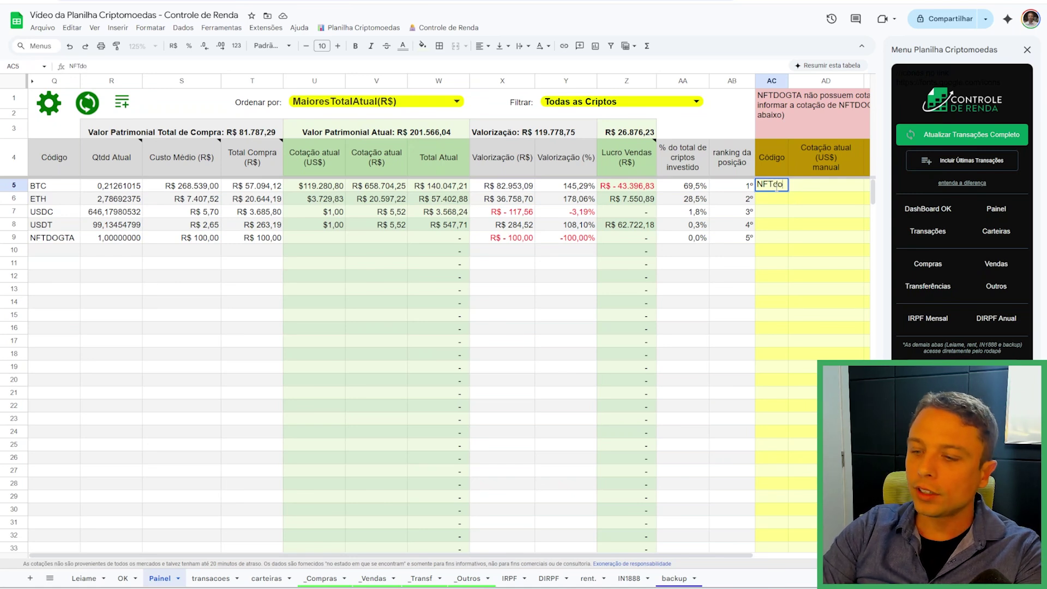
type("GTA")
key("Tab")
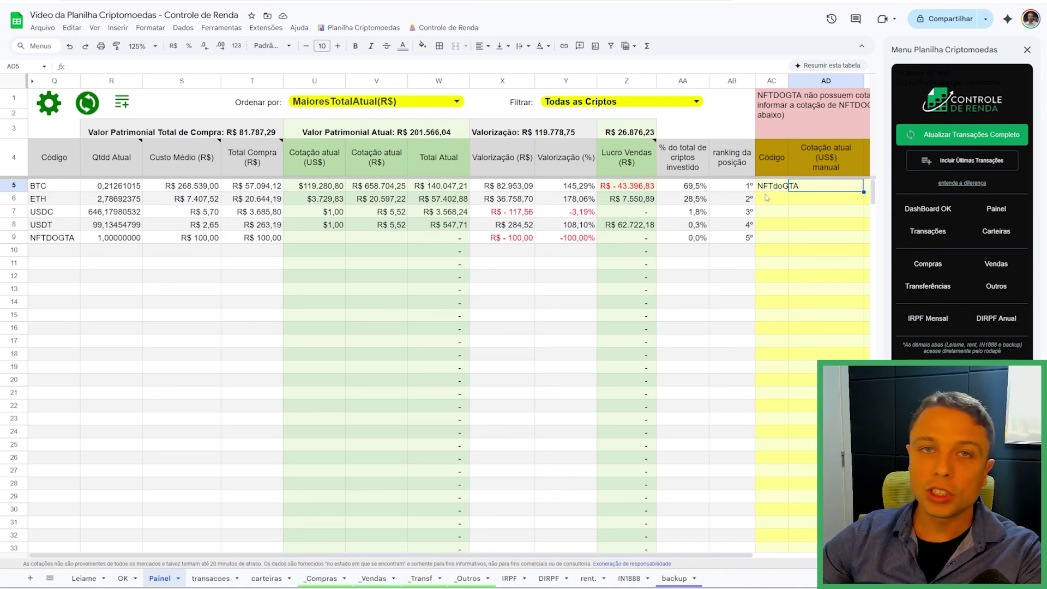
type("30")
key("Return")
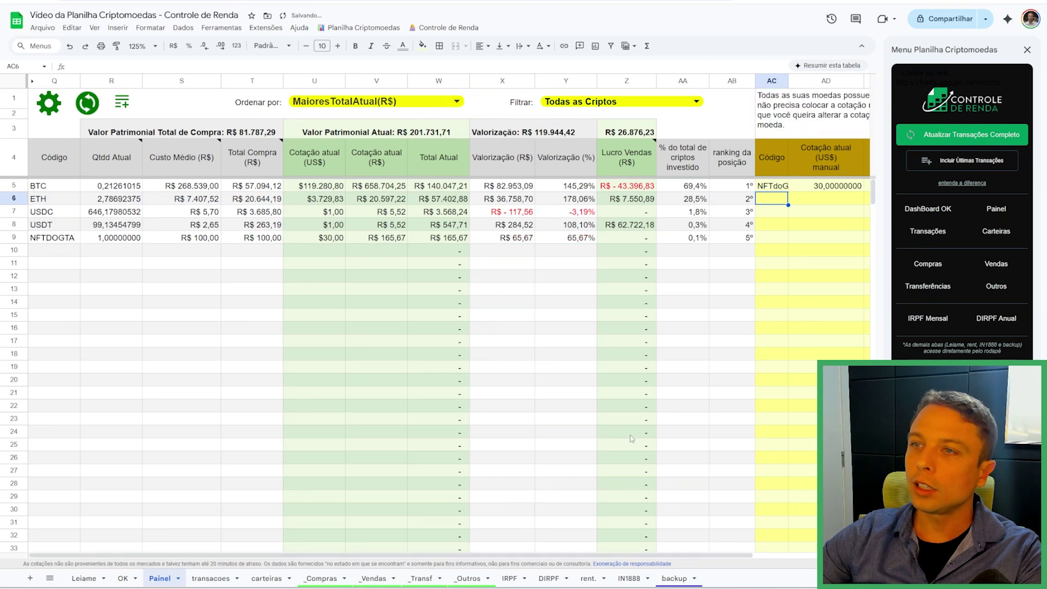
Review the Total Atual column and the portfolio summary figures on the Painel sheet
left_click(446, 79)
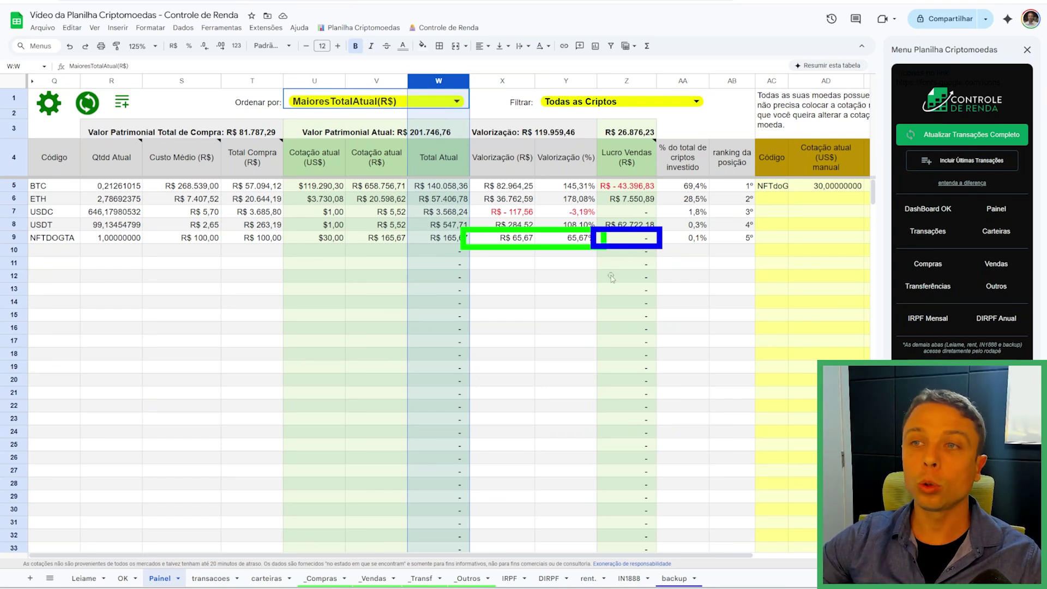
left_click(203, 263)
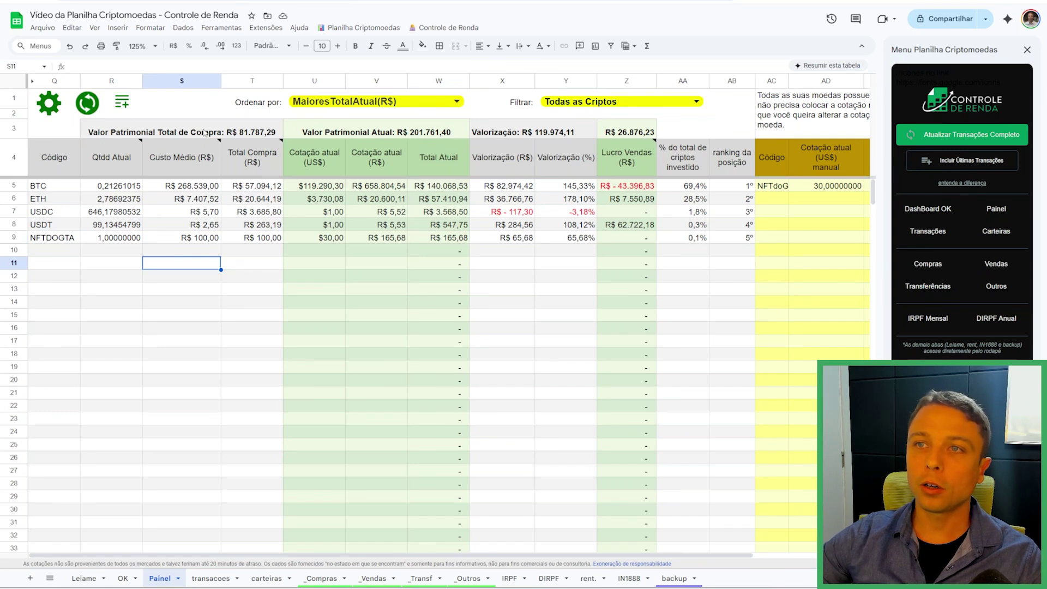
left_click_drag(627, 131, 626, 353)
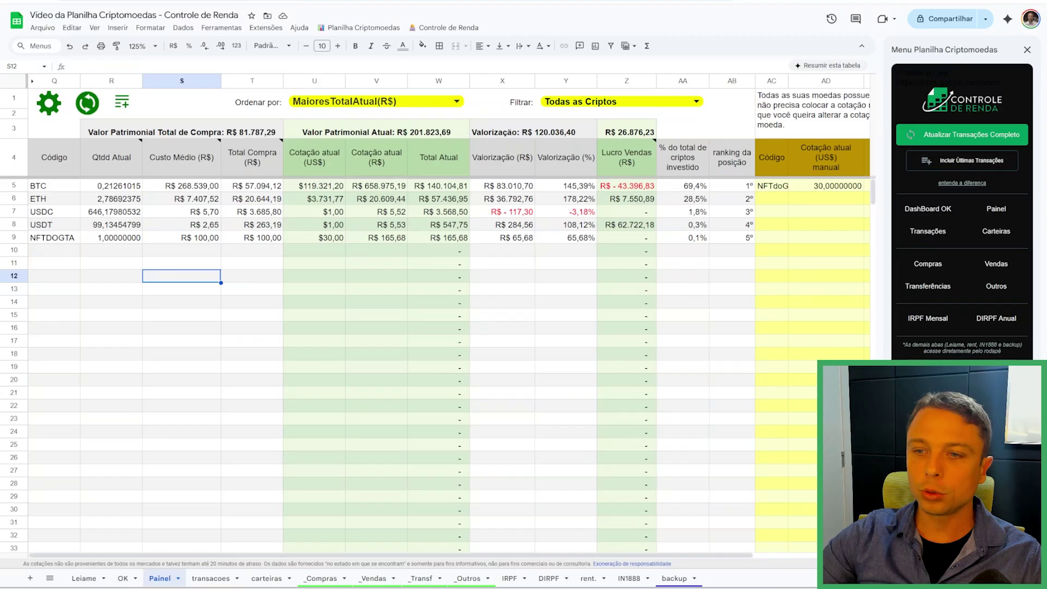
Open the carteiras sheet and examine the table of coin quantities per wallet in columns H to J
left_click(275, 579)
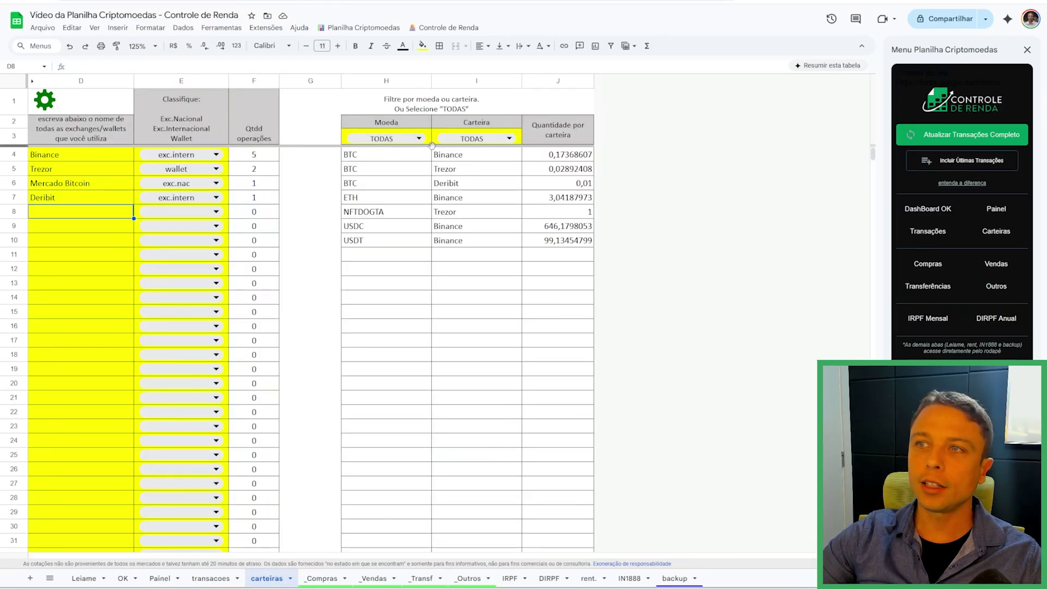
left_click_drag(457, 100, 573, 518)
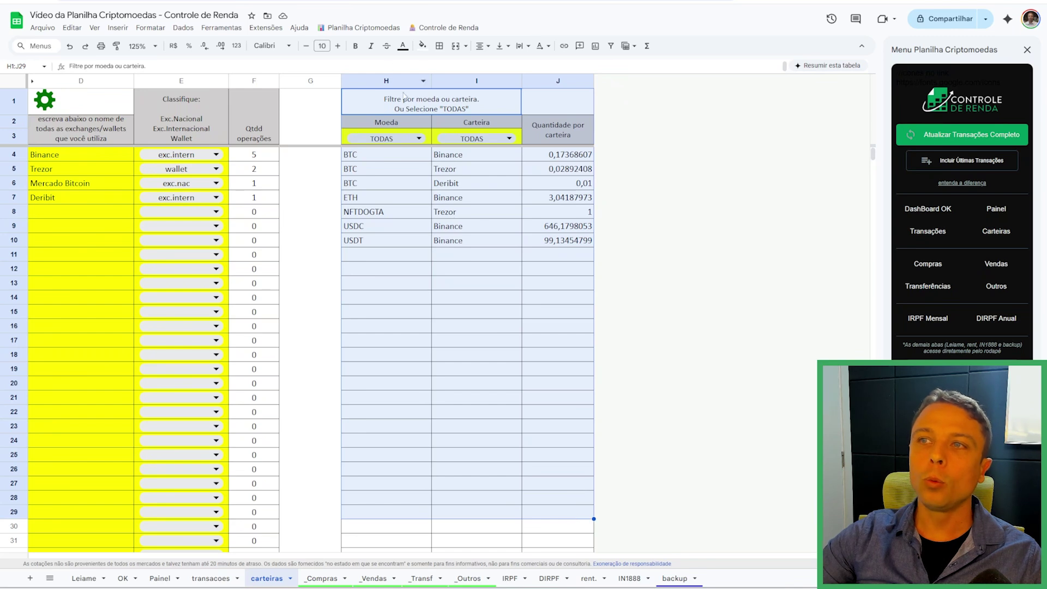
left_click_drag(404, 96, 572, 355)
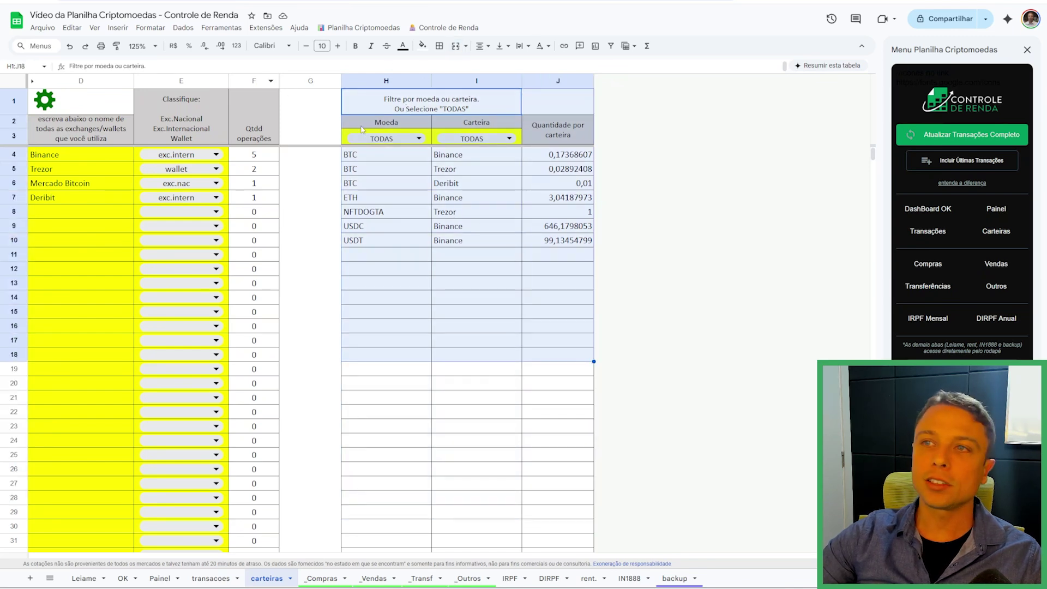
Try the Moeda filter with BTC, restore it to TODAS, and view the wallet options of the Carteira filter
left_click(415, 139)
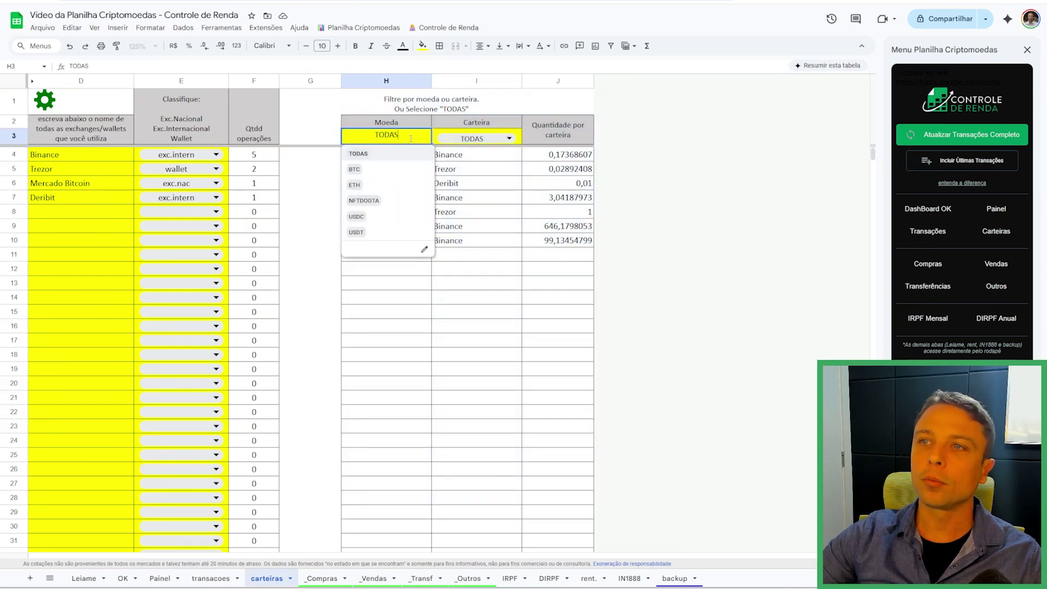
left_click(376, 170)
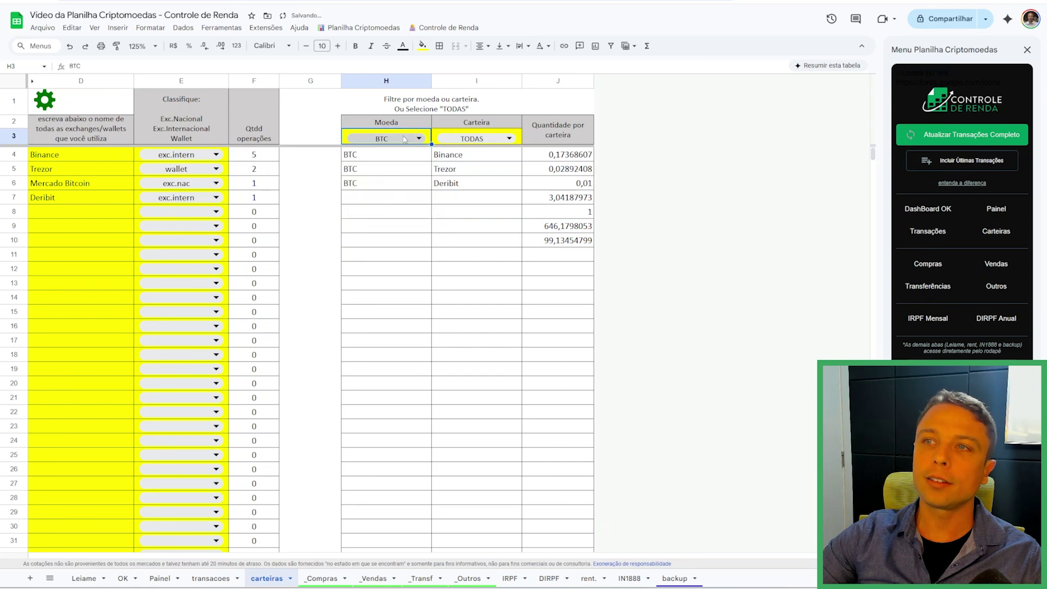
left_click_drag(377, 159, 465, 190)
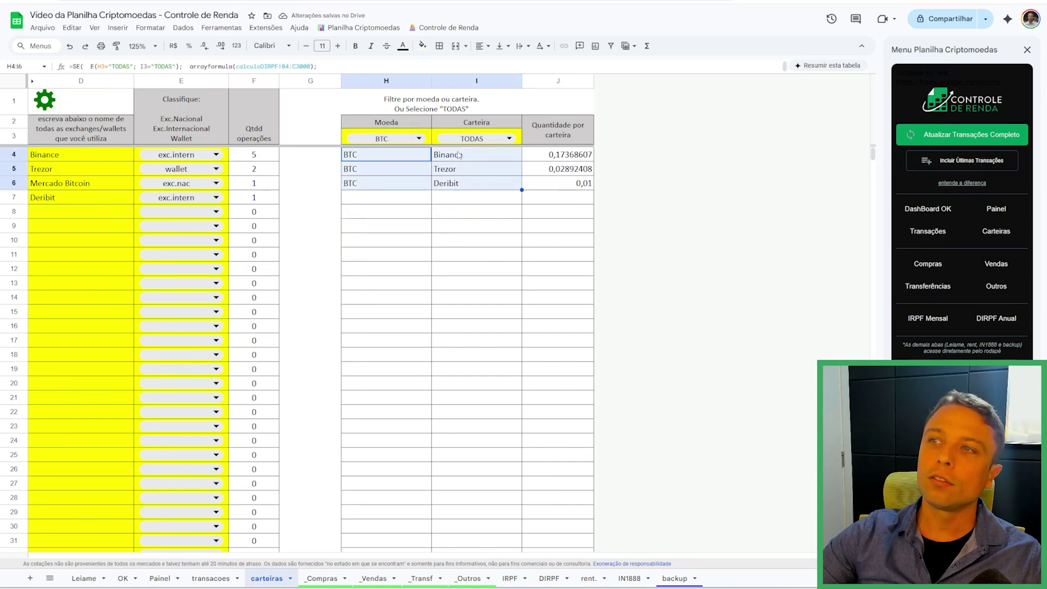
left_click_drag(446, 154, 572, 188)
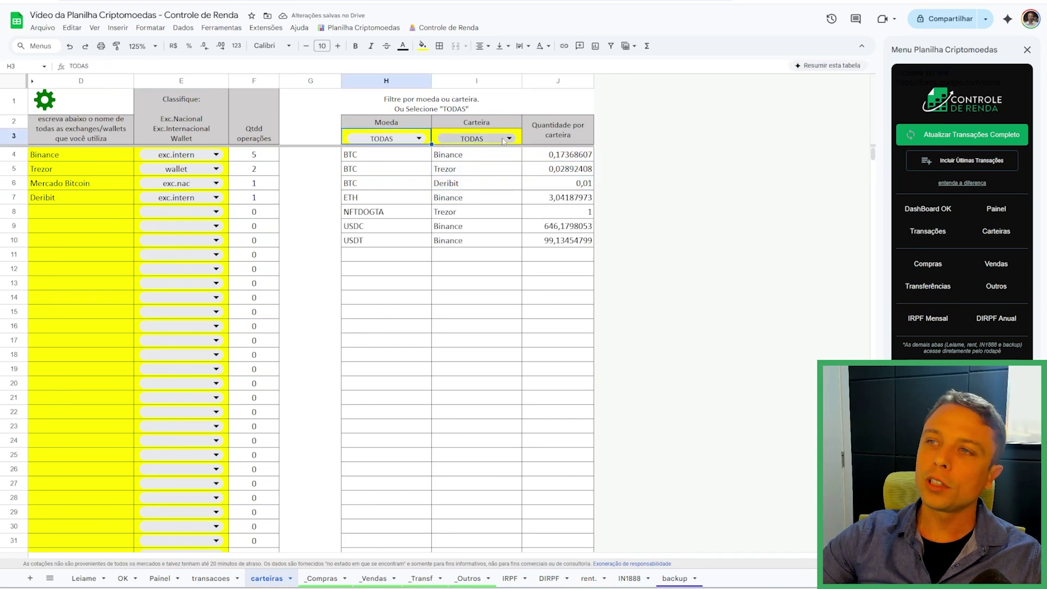
left_click(503, 139)
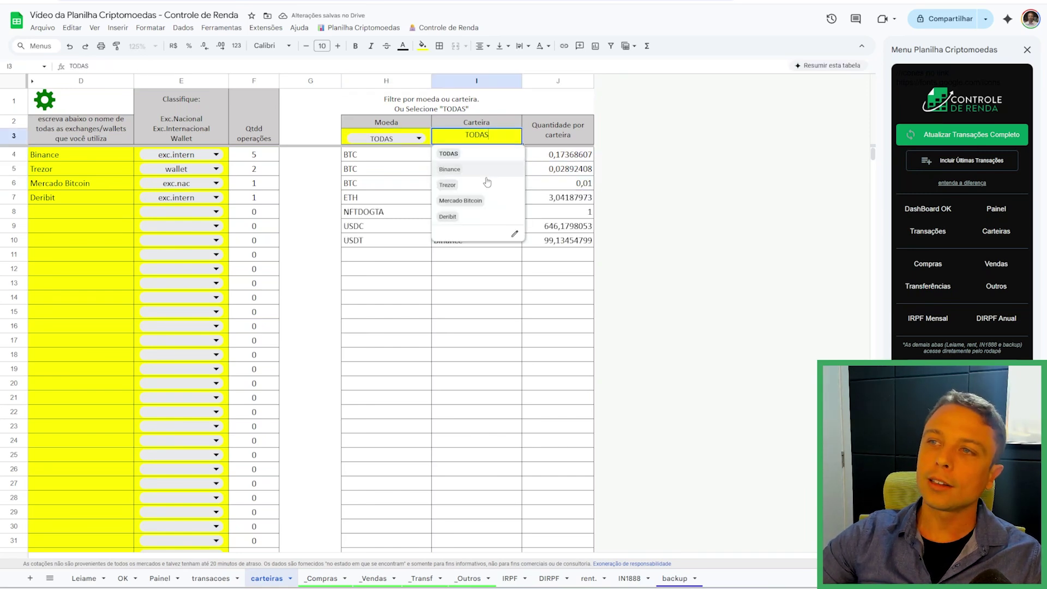
left_click(384, 281)
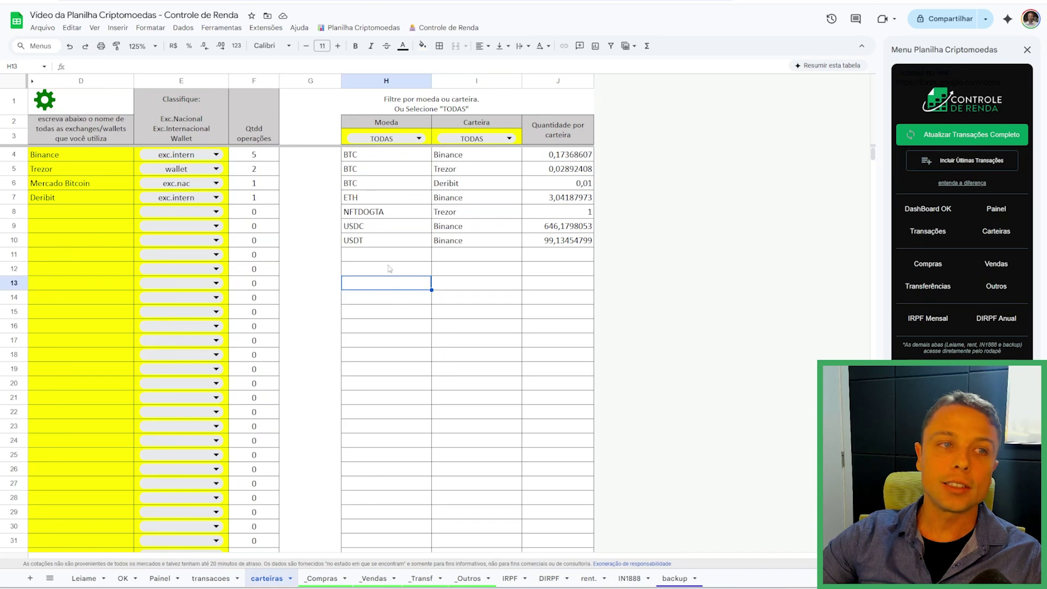
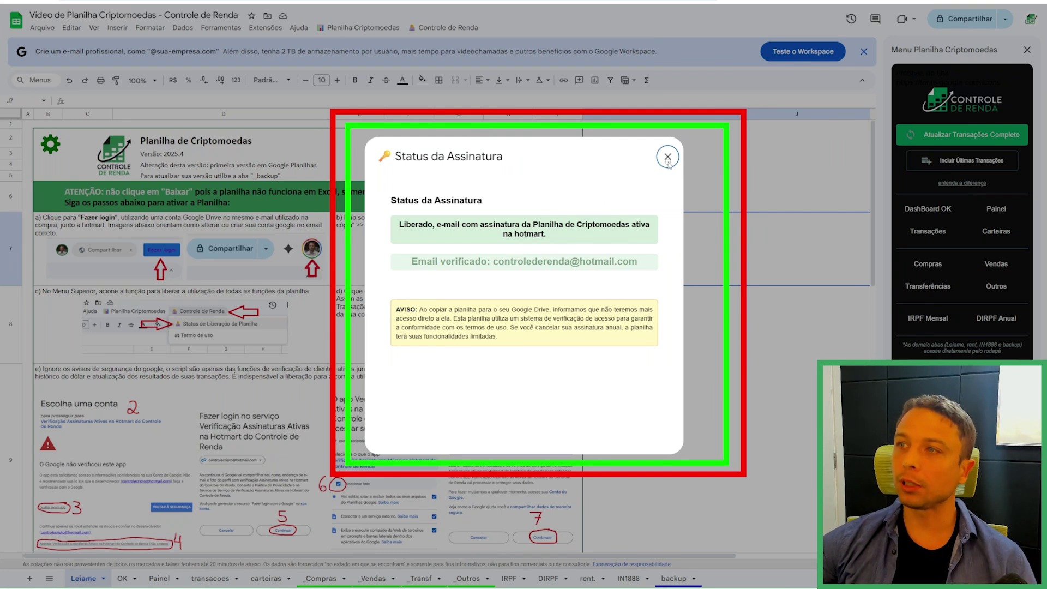
Check the subscription status through Status e Ativação da Planilha and close the status dialog
left_click(429, 28)
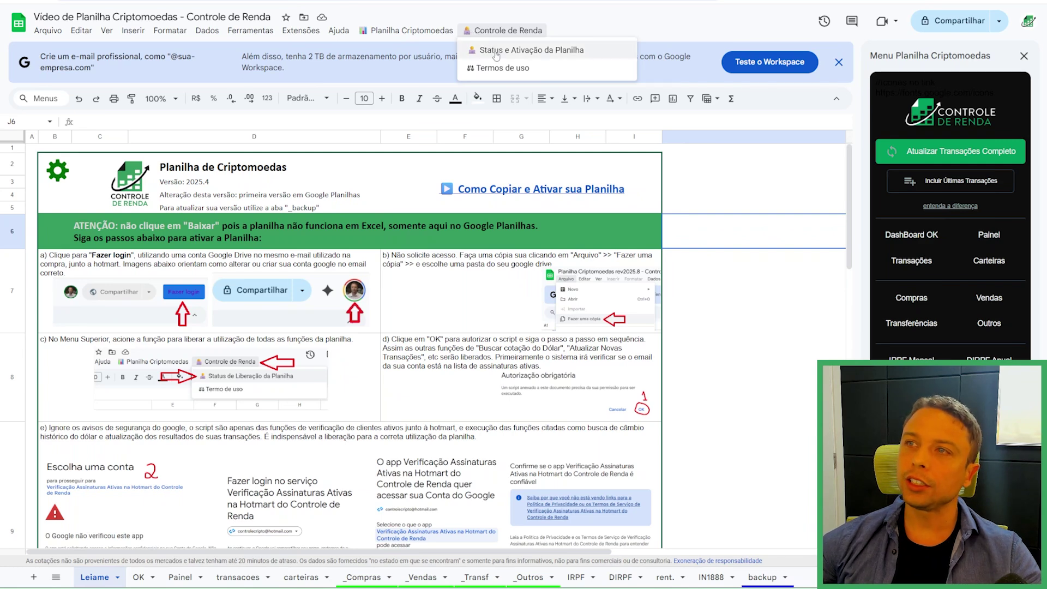
left_click(496, 52)
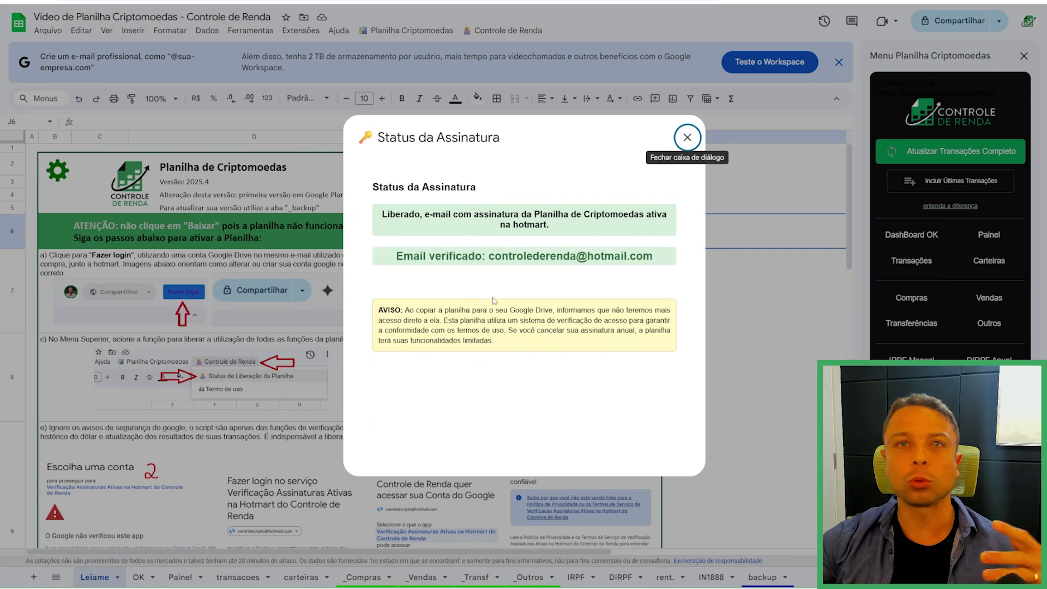
left_click(687, 137)
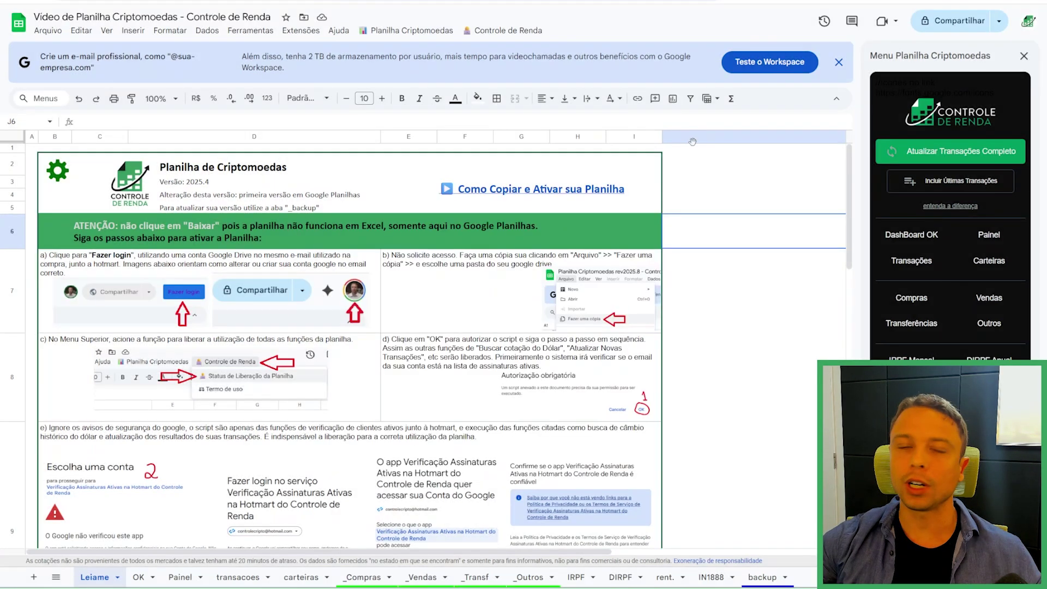
left_click(728, 291)
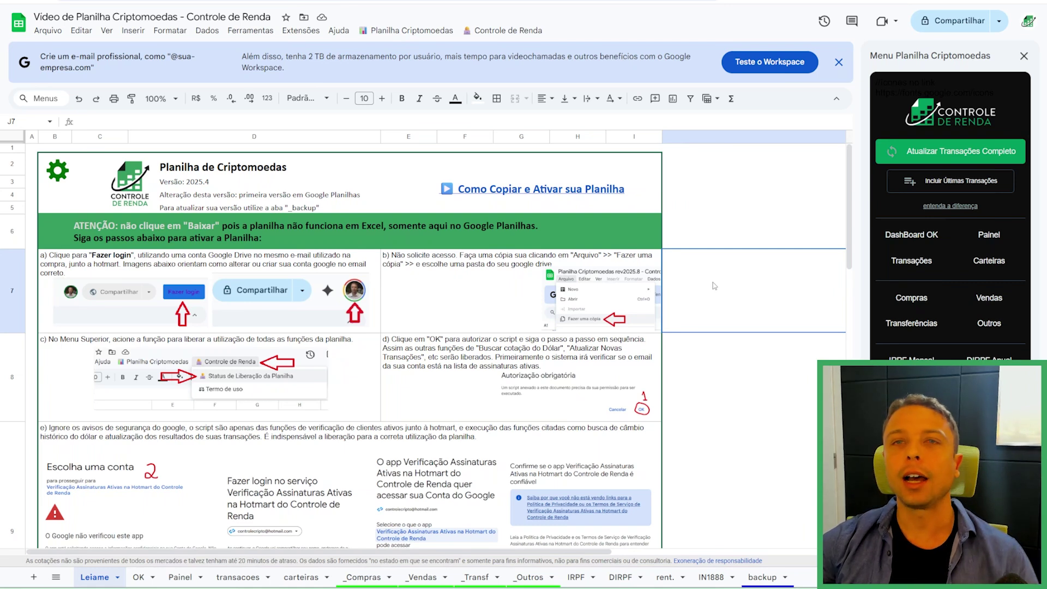
Examine the Leiame sheet's Como Copiar e Ativar sua Planilha link, its activation instructions, and the support and tutorial links
left_click(519, 225)
left_click(478, 199)
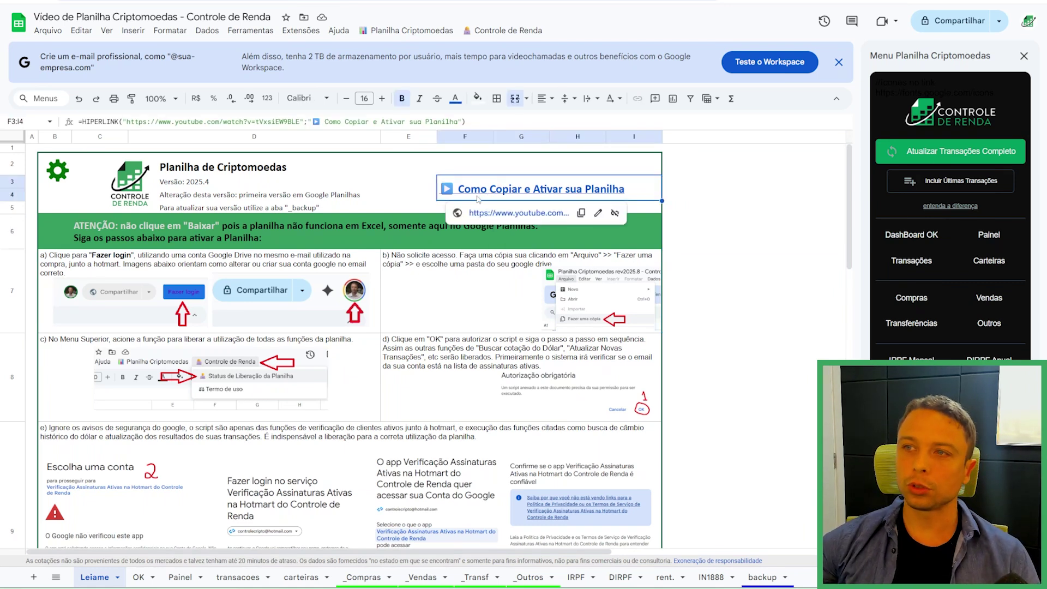
left_click_drag(141, 224, 502, 332)
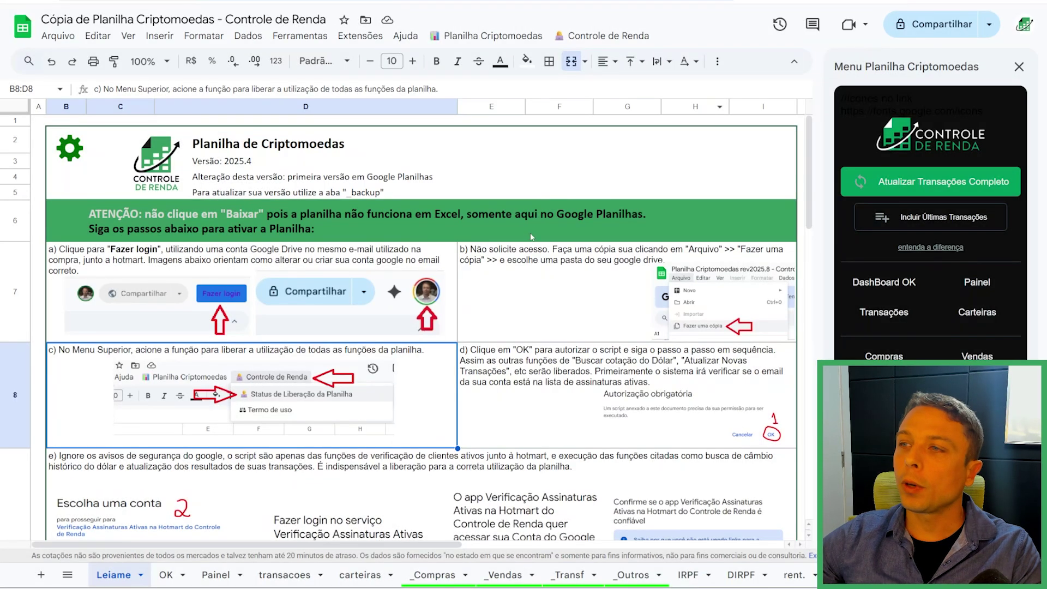
key("ctrl+minus")
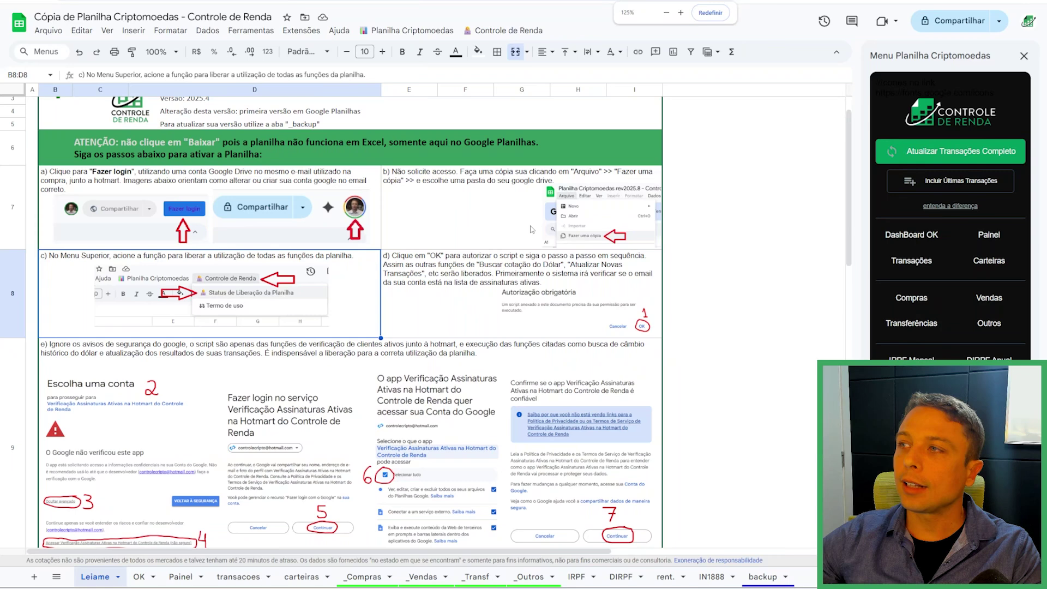
scroll(532, 234, "down", 3)
scroll(535, 244, "up", 2)
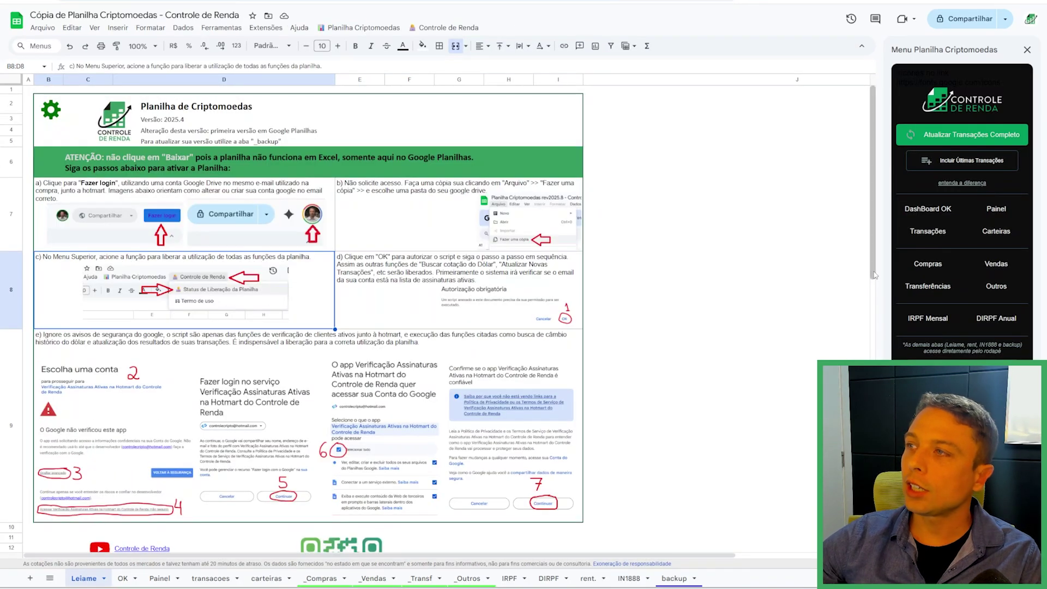
left_click(660, 284)
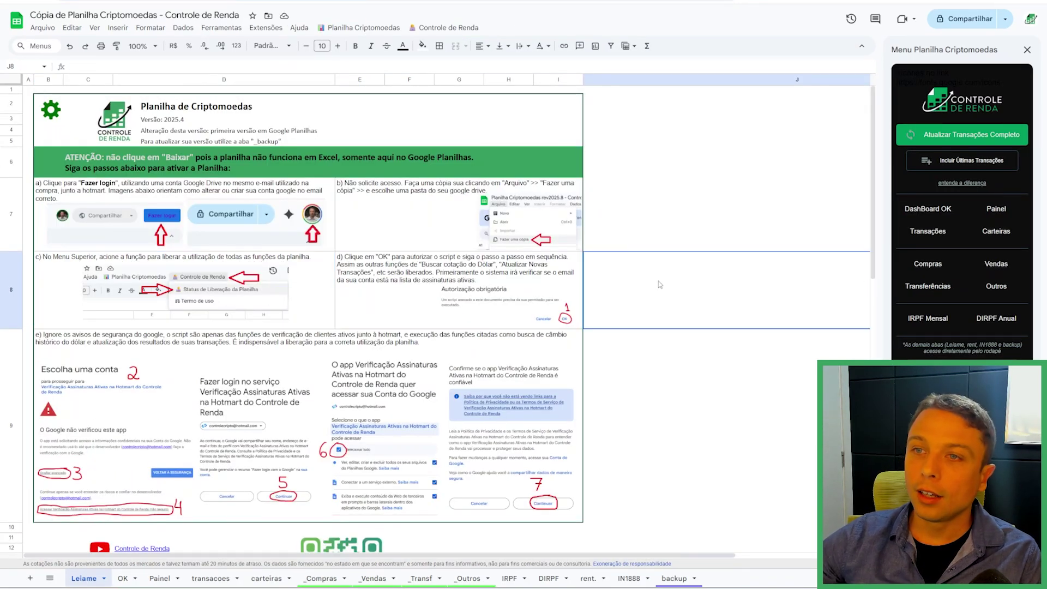
scroll(626, 362, "down", 3)
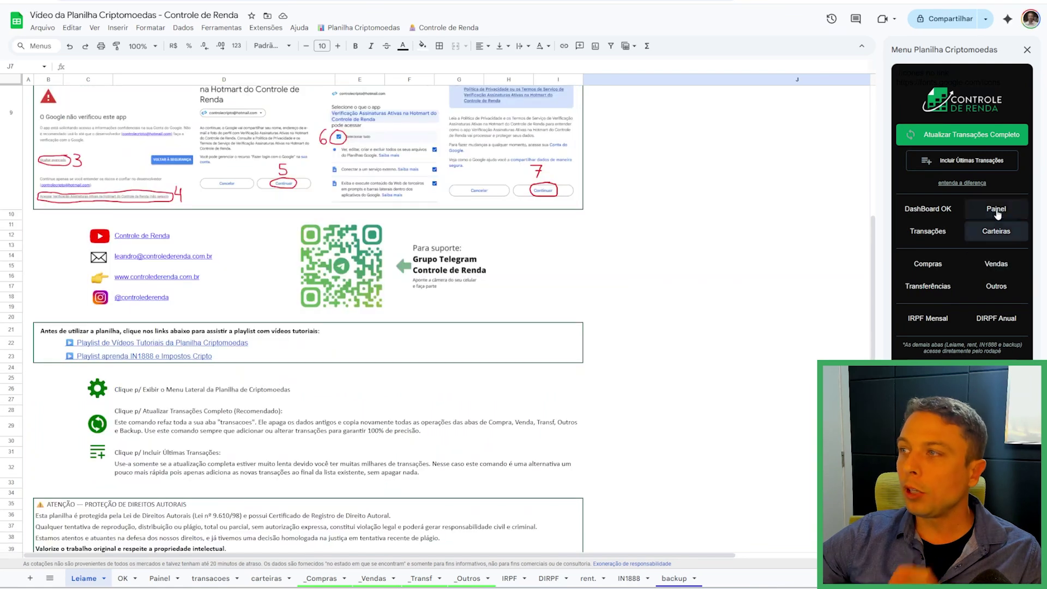
Go to the carteiras sheet and select the exchange and wallet names in D4:D9
left_click(989, 214)
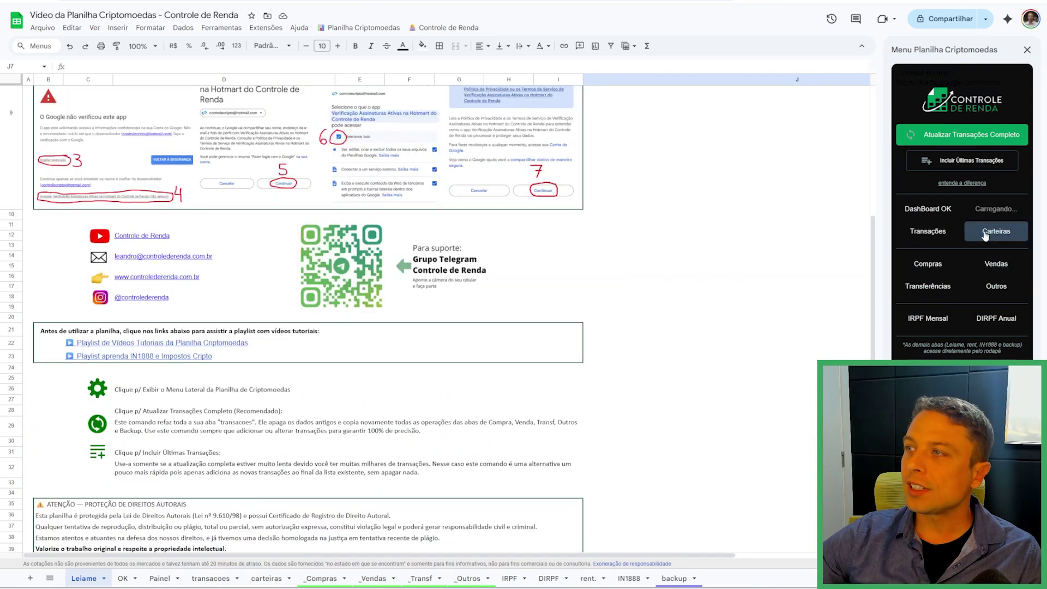
left_click(975, 233)
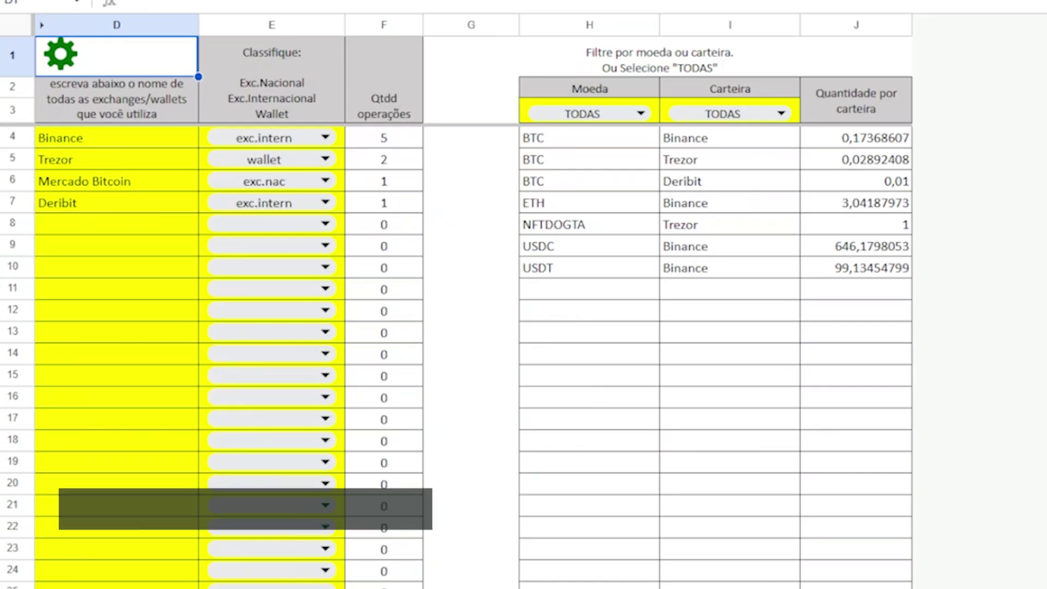
left_click_drag(103, 143, 89, 238)
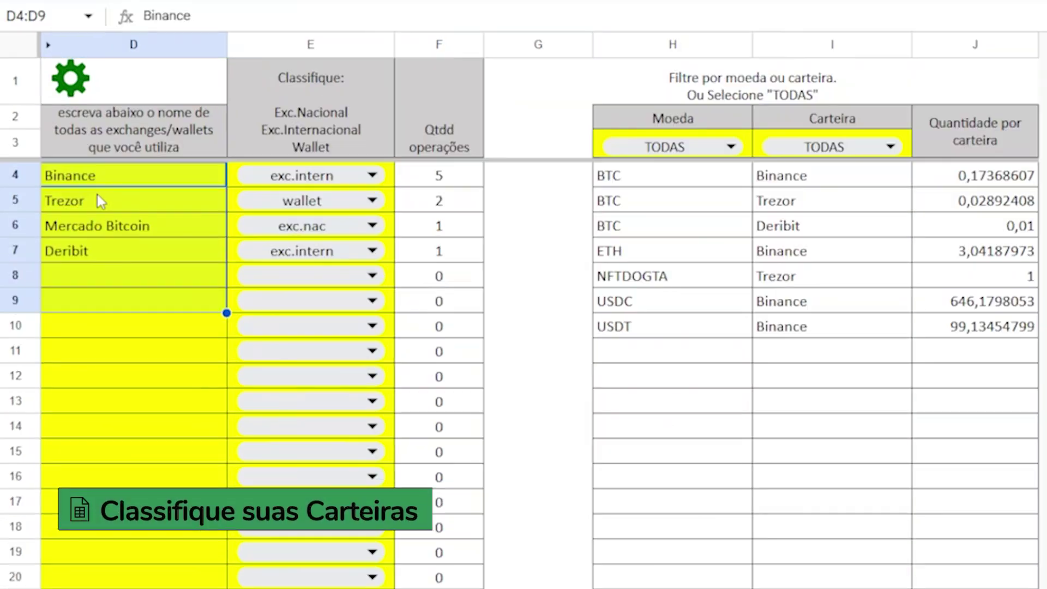
View the classification options for Binance in E4 and select the wallet names with their classifications in D4:E11
left_click(118, 160)
left_click(349, 181)
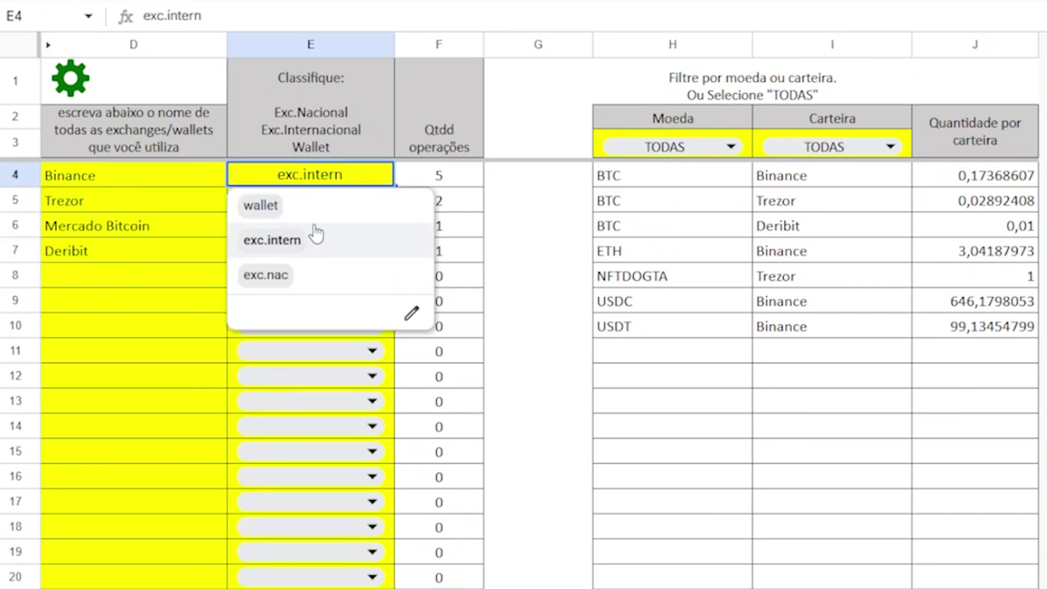
left_click(150, 313)
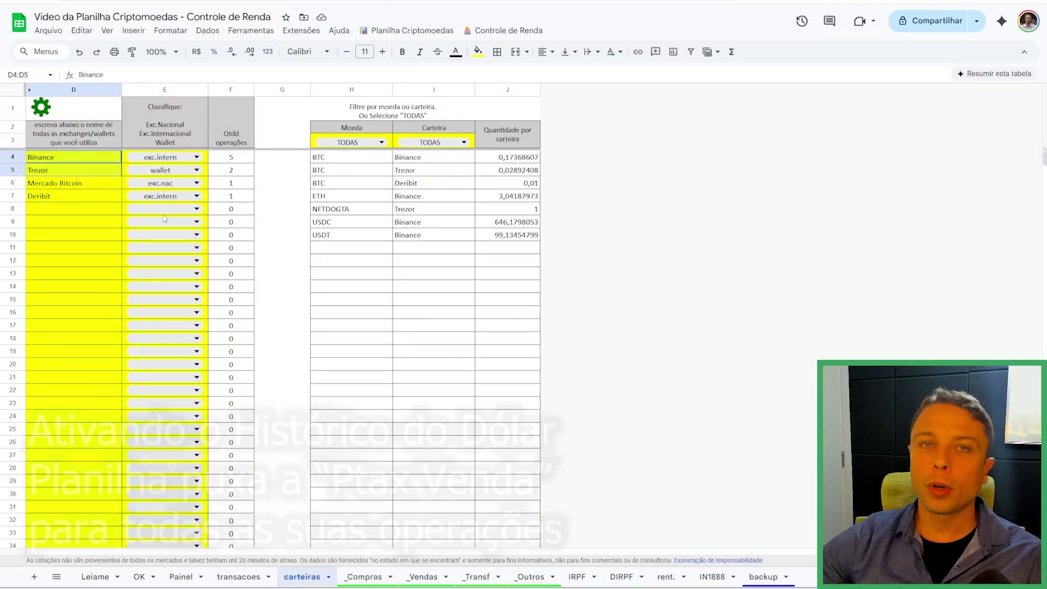
left_click(164, 247, "shift")
Define 01/01/2020 as the start date of the dollar history (PTAX VENDA) and import the rates
left_click(407, 30)
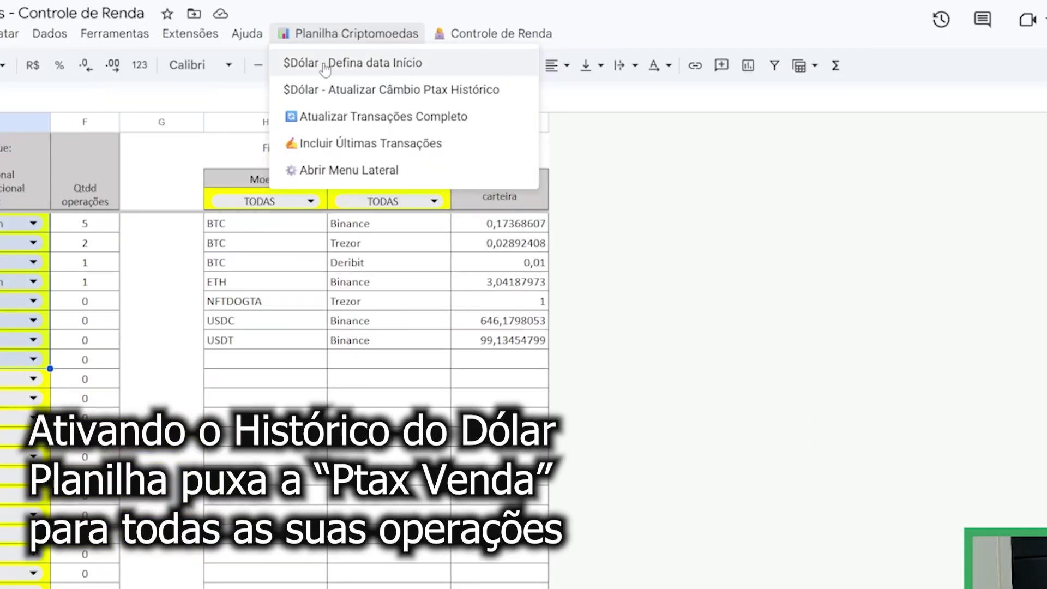
left_click(326, 64)
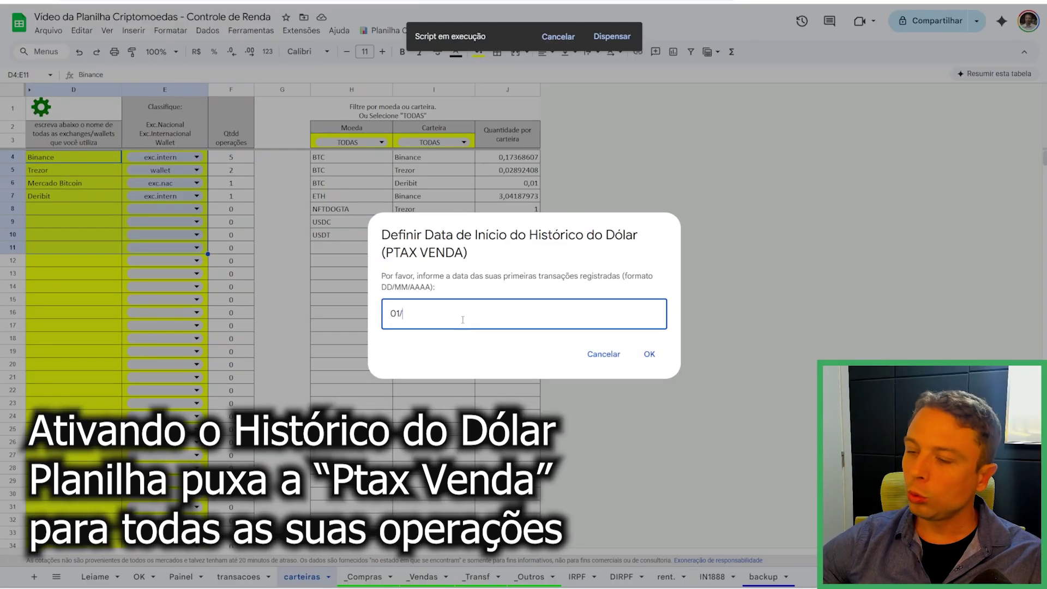
type("01/01/2020")
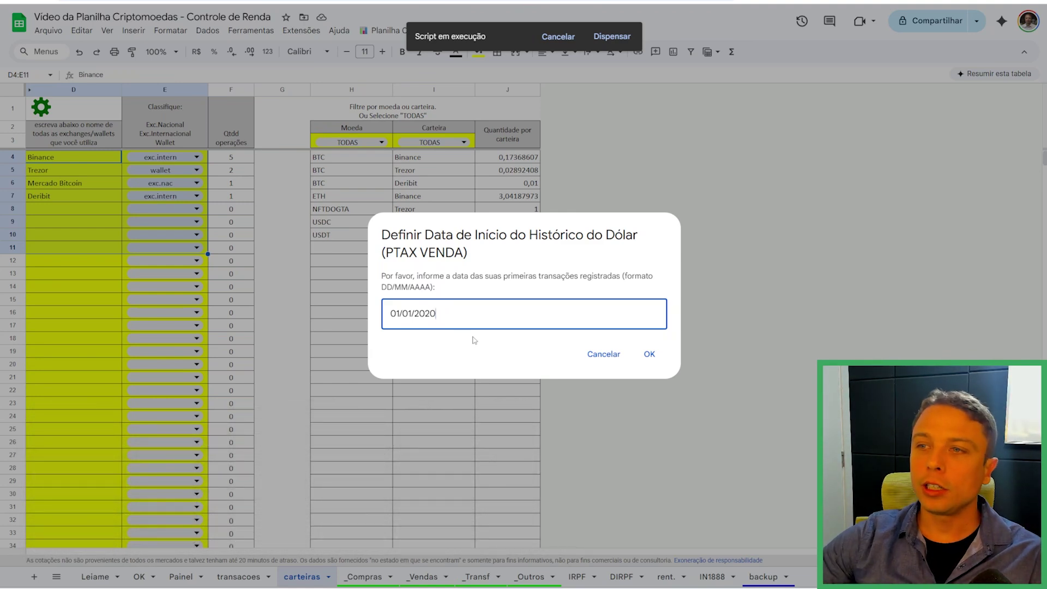
left_click(648, 361)
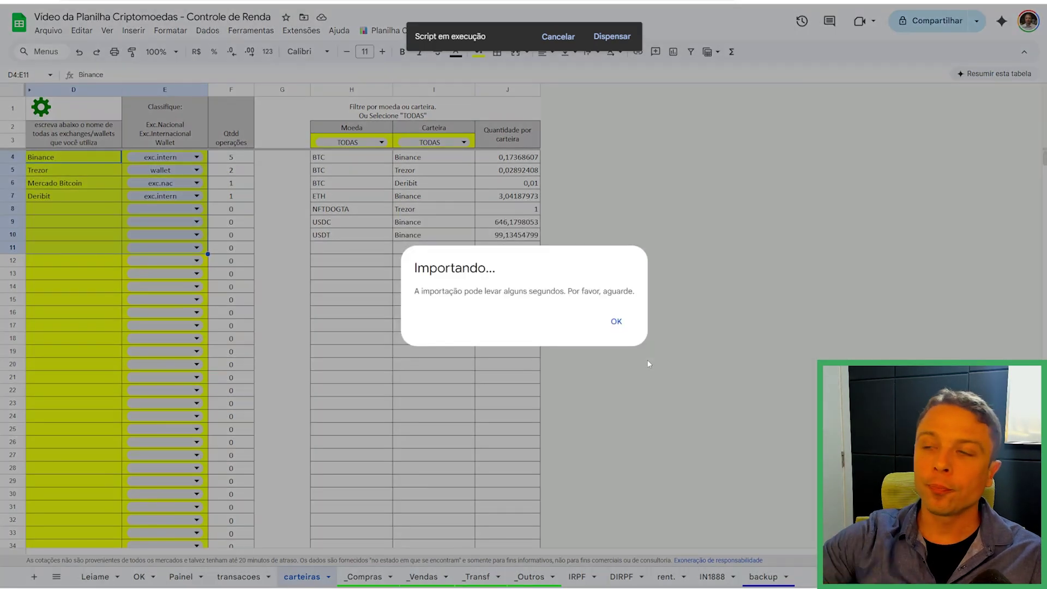
left_click(617, 322)
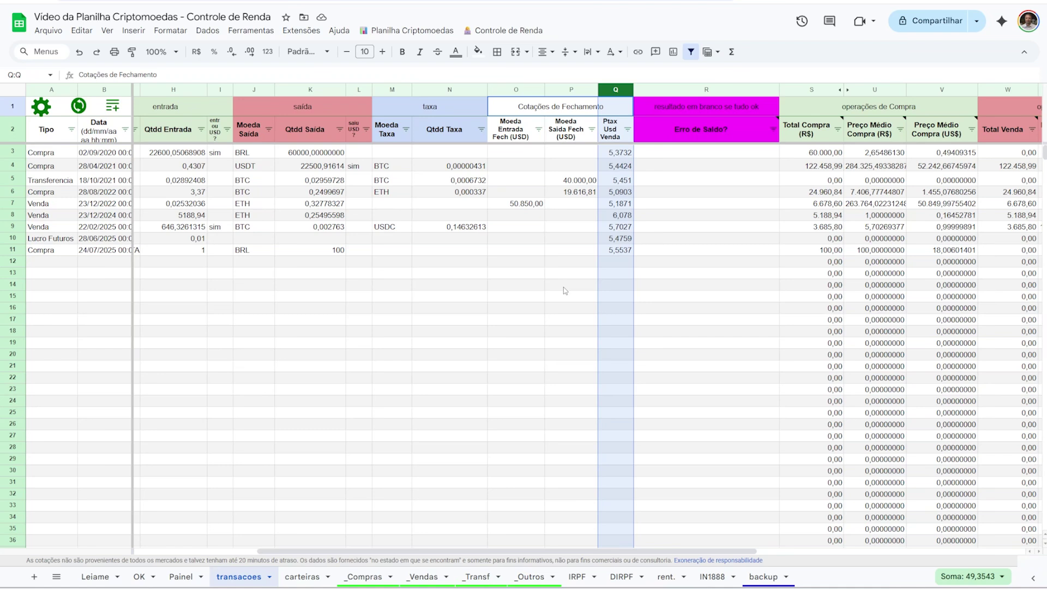
Examine the Ptax Usd Venda column on the transacoes sheet and the commands for updating the historical Ptax rate
left_click(601, 277)
left_click(411, 30)
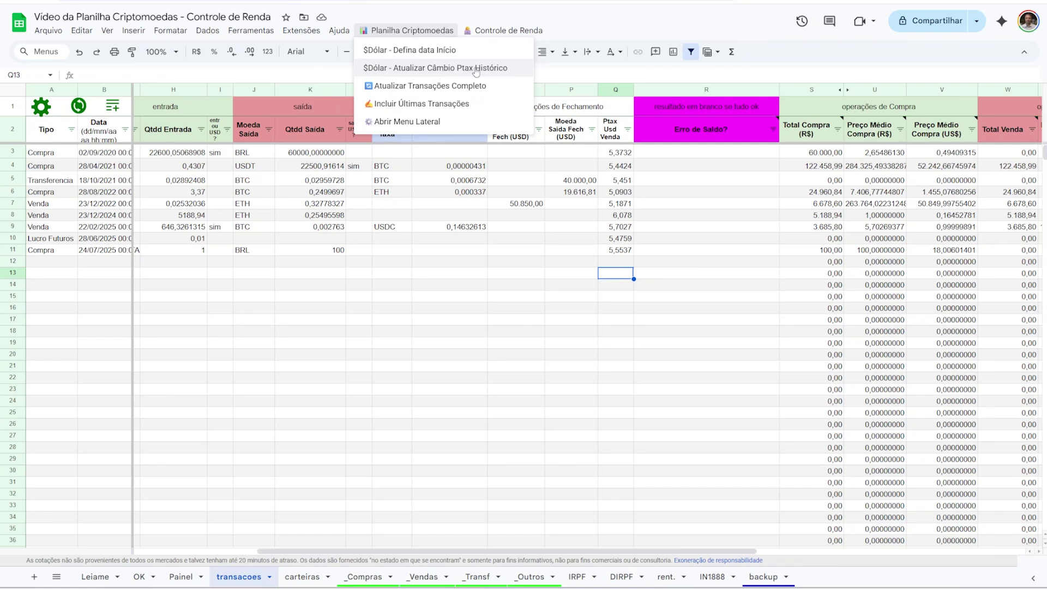
left_click(515, 273)
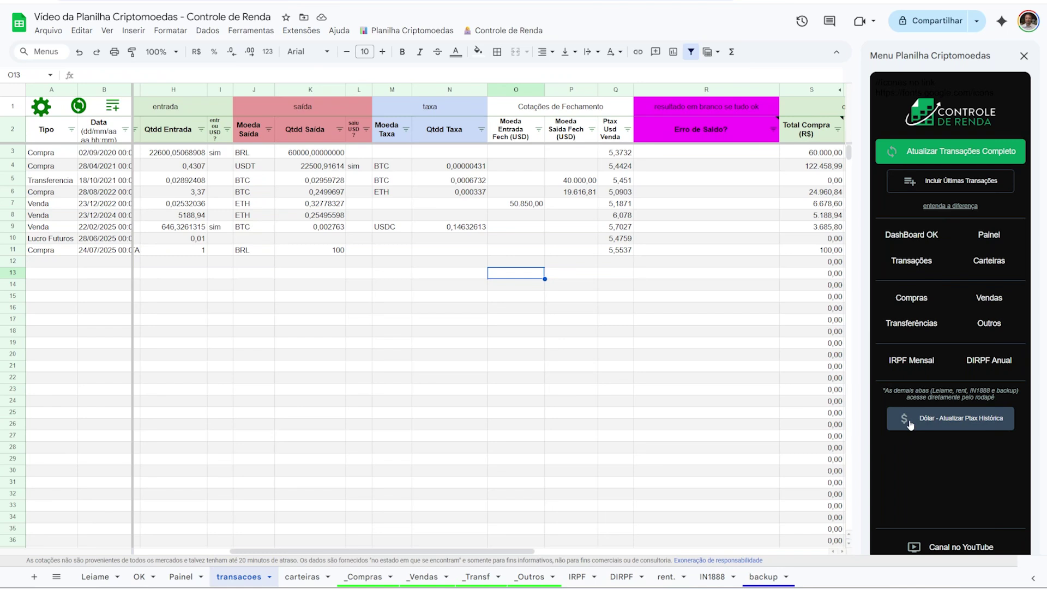
left_click(626, 263)
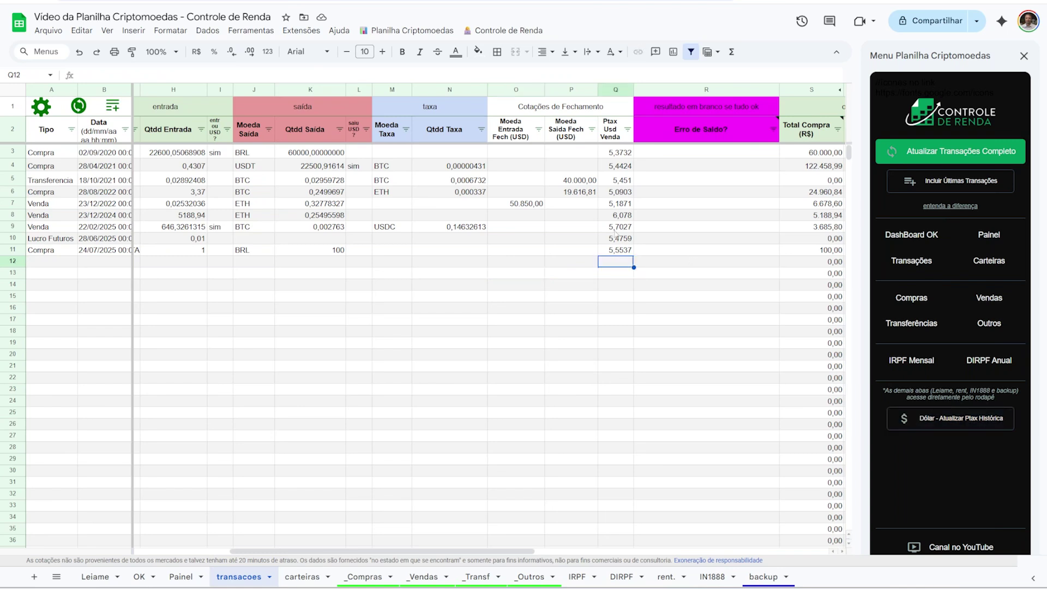
left_click(619, 253)
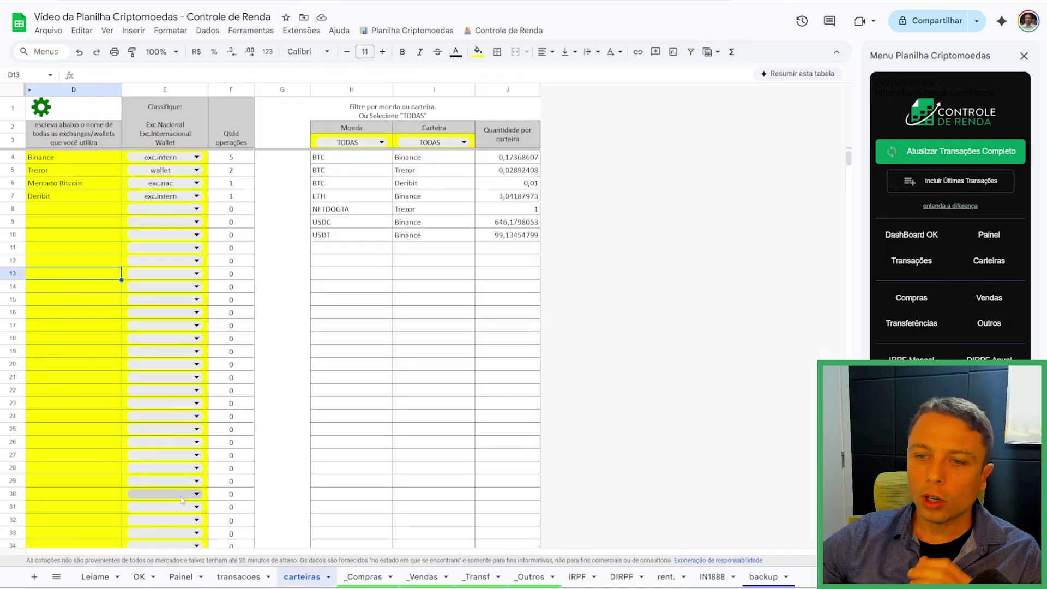
Go to the _Compras sheet, set the USDT purchase date in C8 to 31/12/2020, and select its quantity cells
left_click(364, 577)
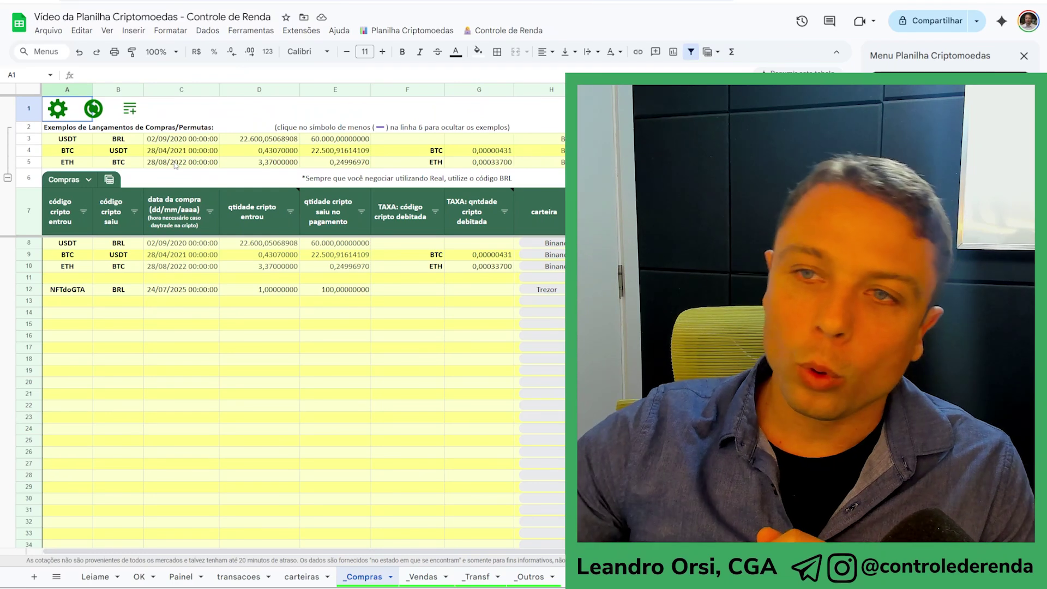
left_click(182, 245)
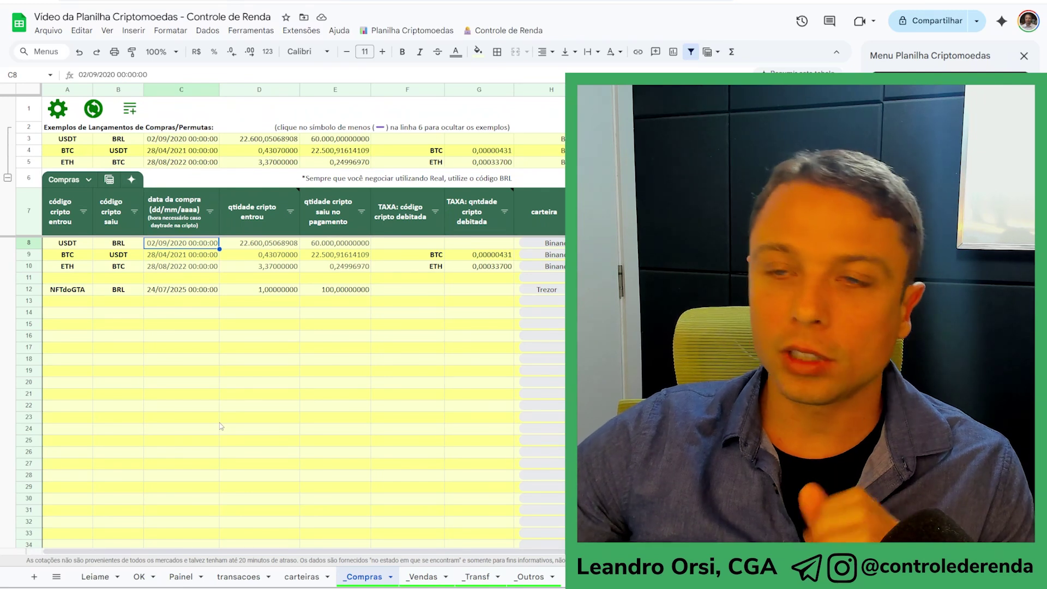
type("31/")
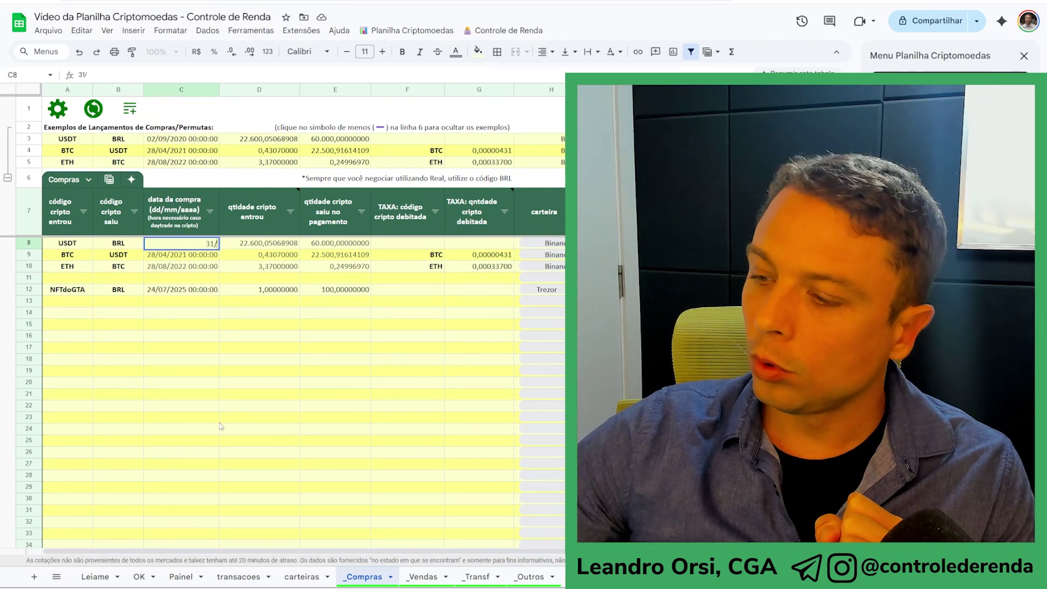
type("12/2020")
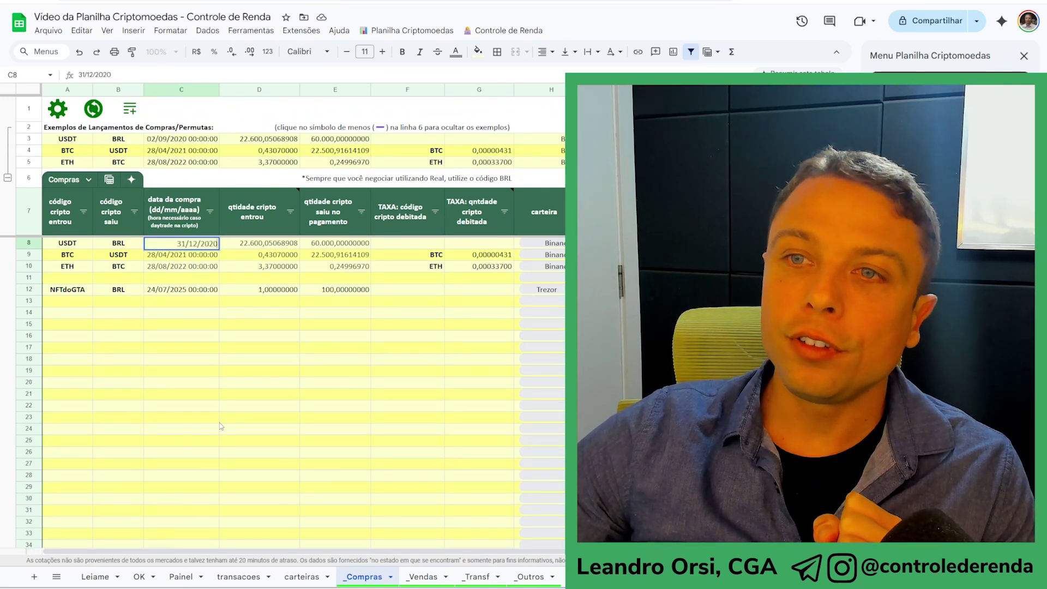
key("Return")
left_click(265, 247)
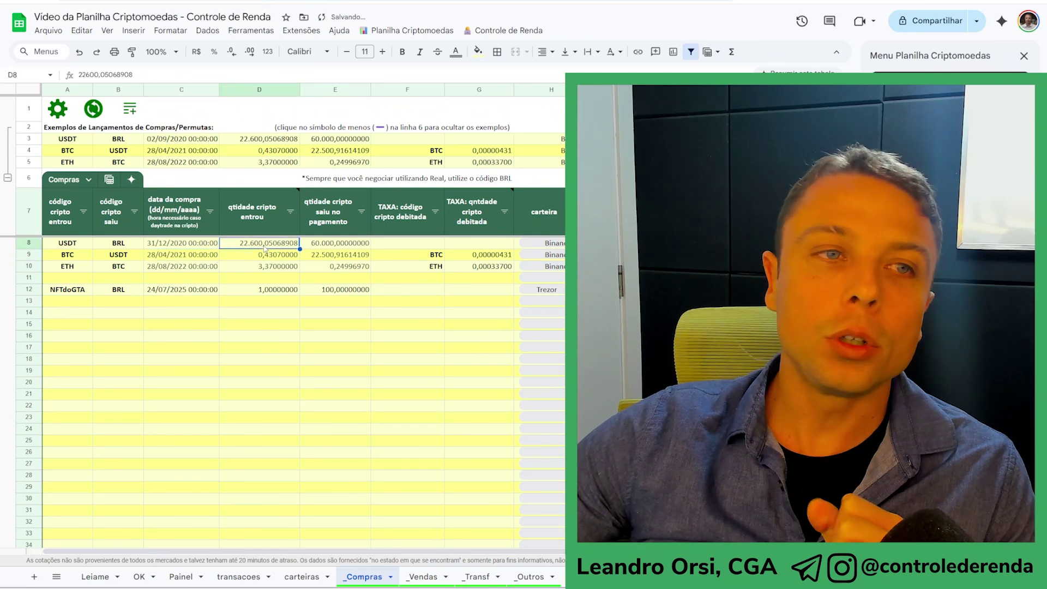
left_click(327, 247)
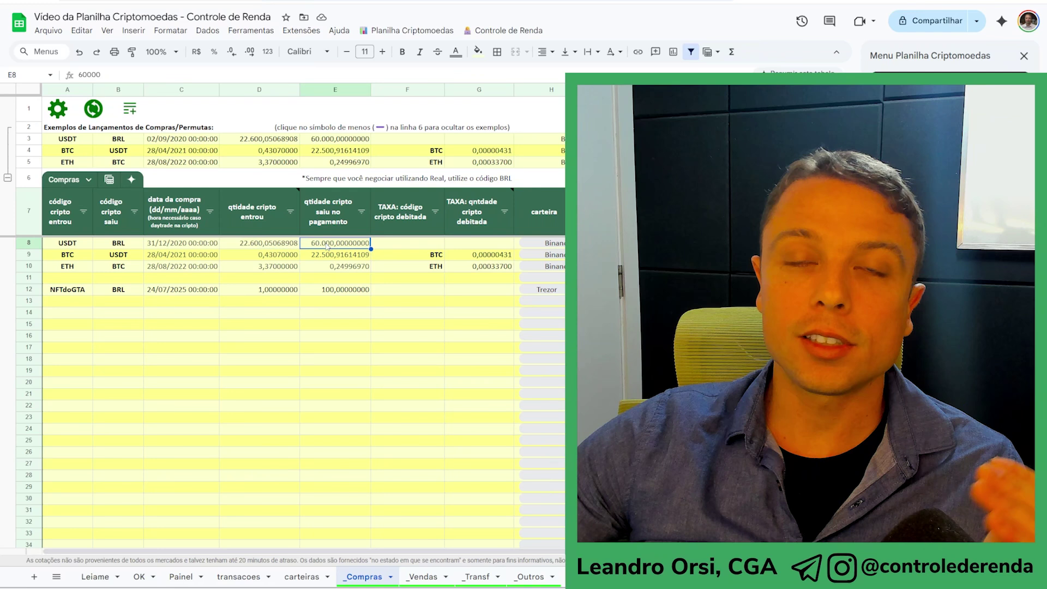
Review the registered purchases in rows 8 to 12 and the example purchase and swap entries in rows 3 to 5
left_click(30, 243)
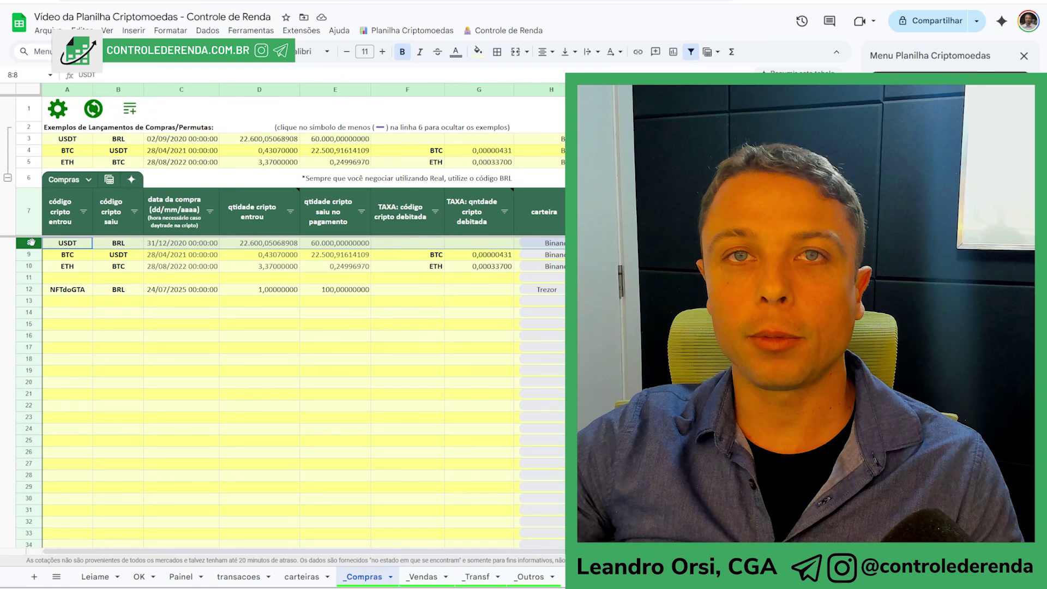
left_click(177, 313)
left_click_drag(66, 243, 480, 290)
left_click(424, 318)
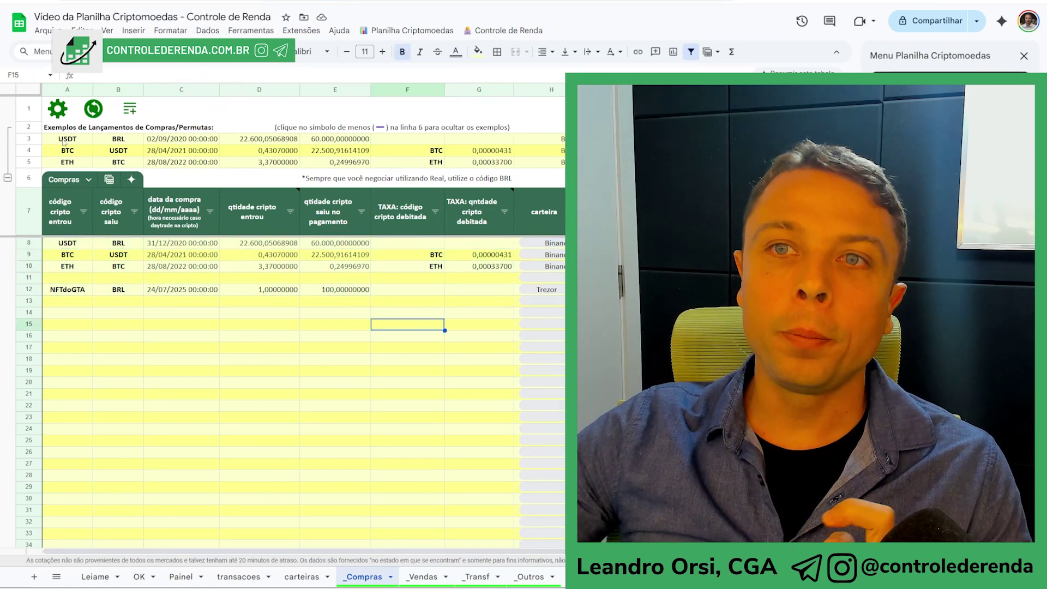
left_click_drag(66, 139, 681, 162)
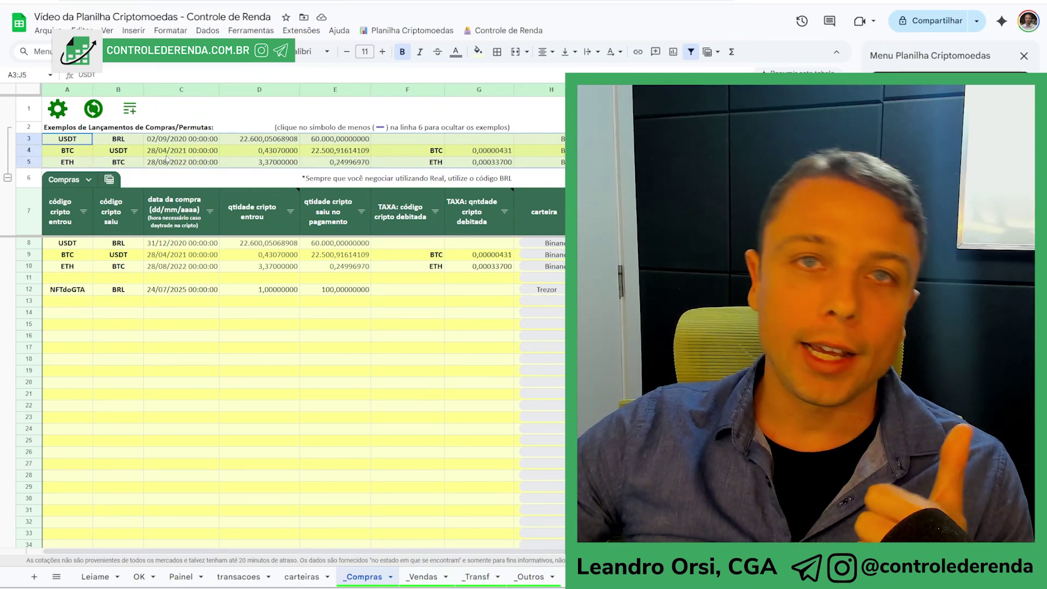
left_click(124, 152)
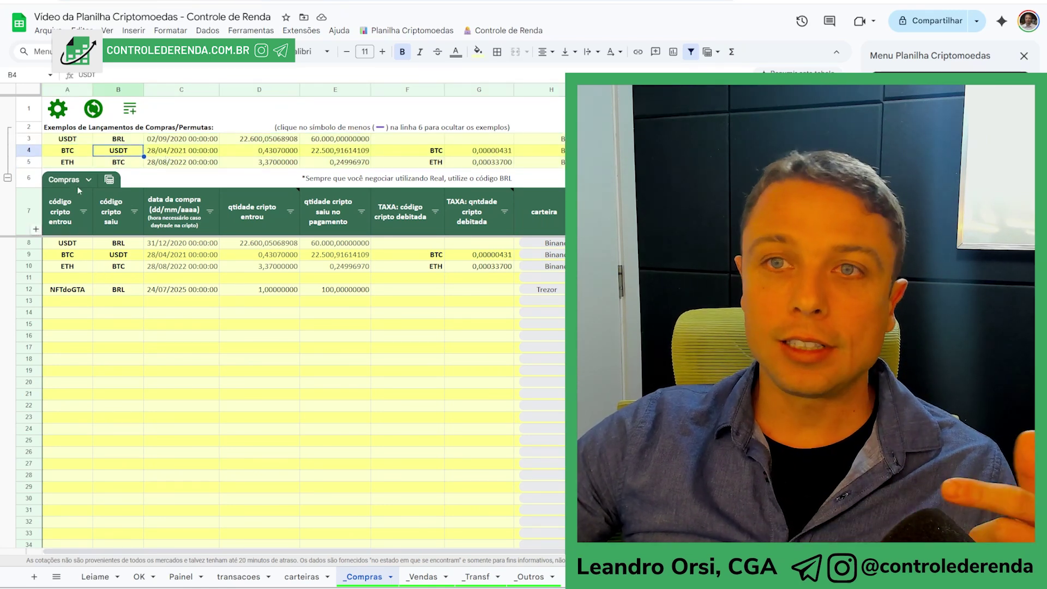
left_click(75, 165)
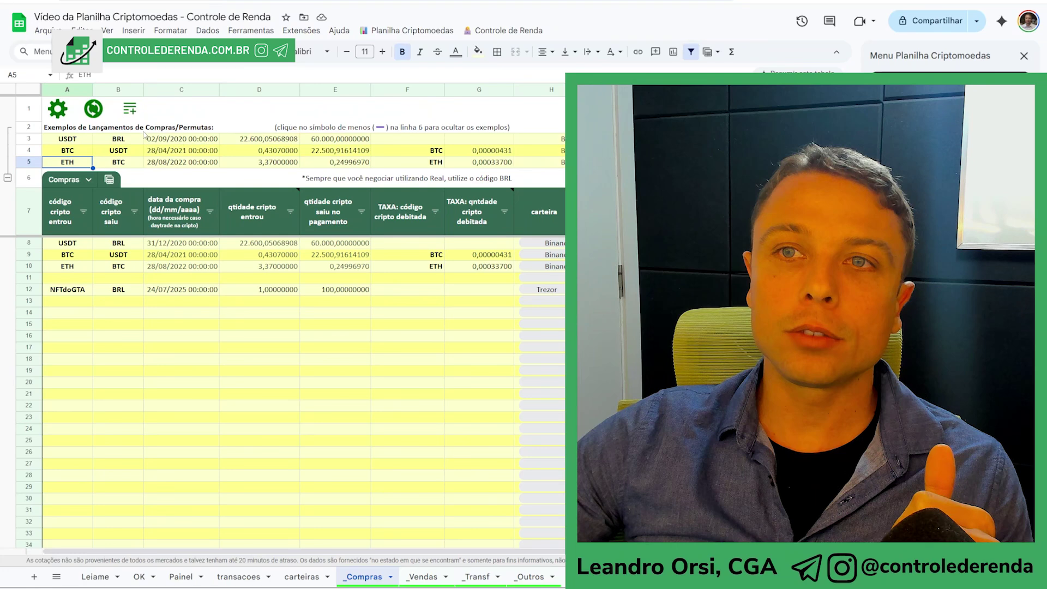
Collapse the grouped example rows on the _Compras, _Vendas and _Transf sheets
left_click_drag(29, 138, 29, 162)
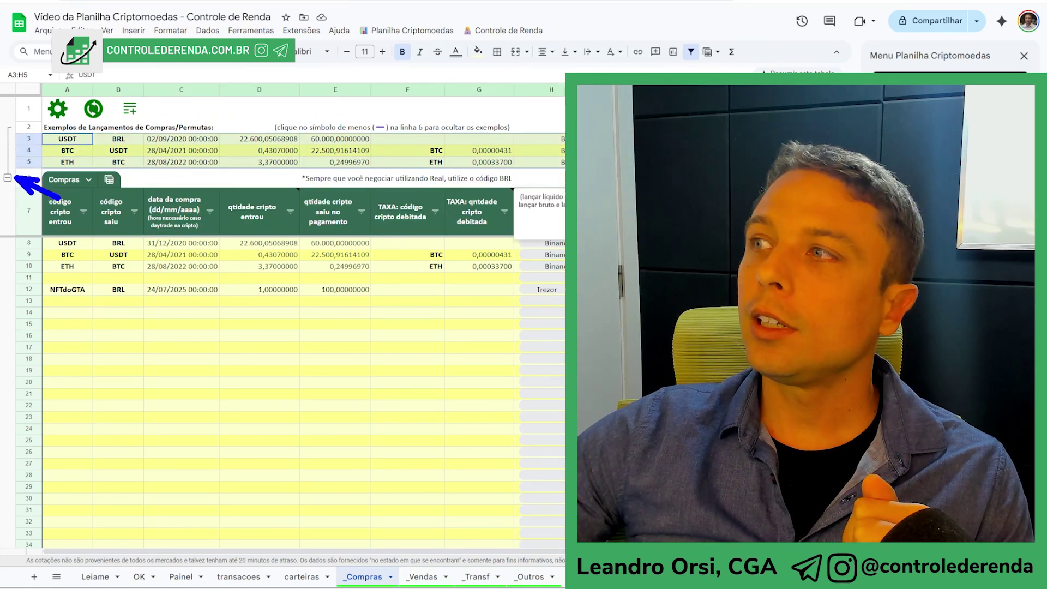
left_click(8, 178)
left_click_drag(182, 122, 186, 109)
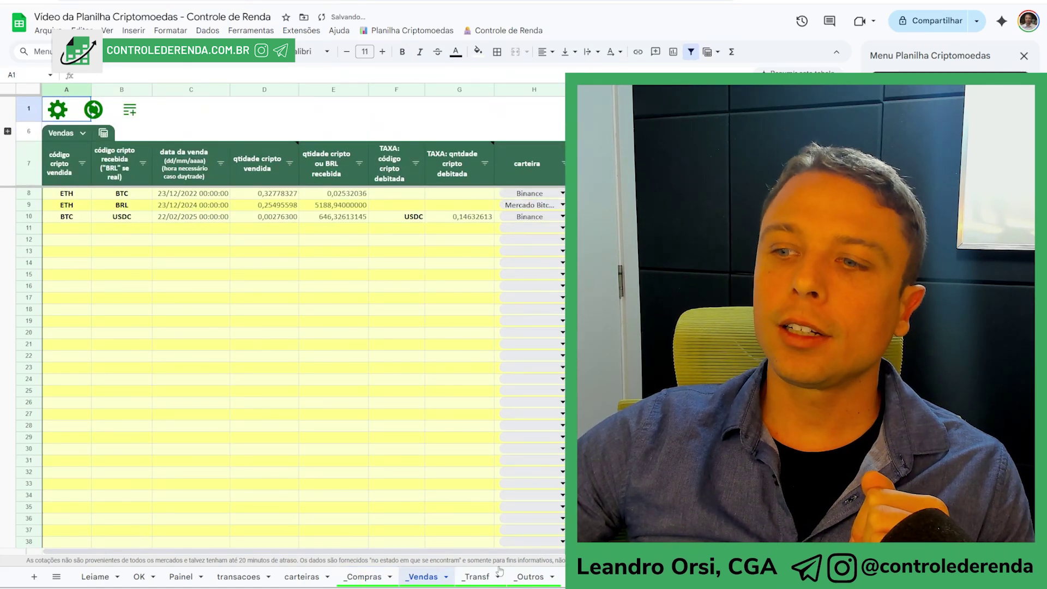
left_click(483, 577)
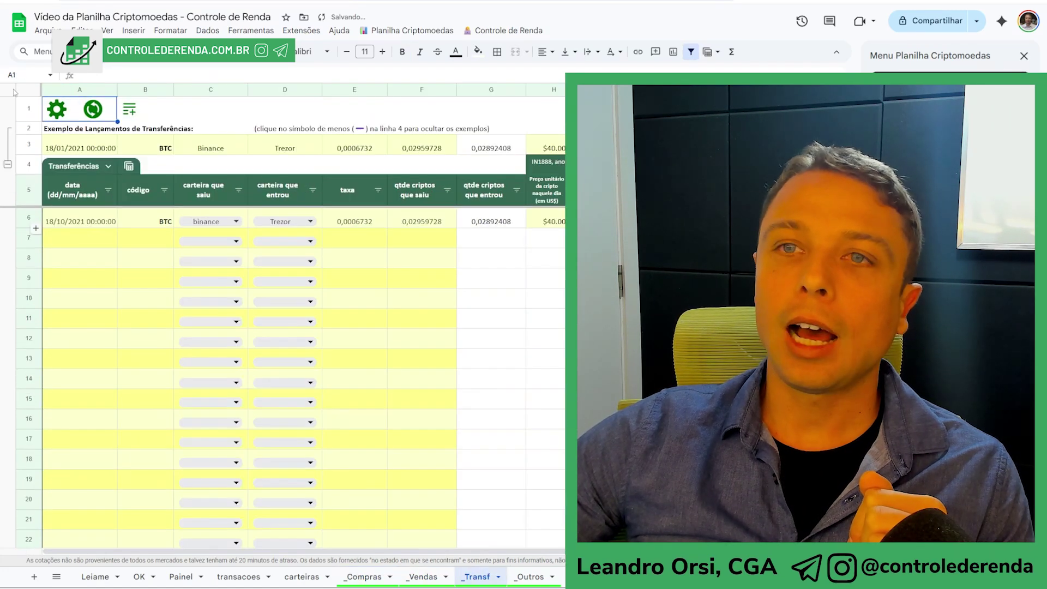
left_click(183, 167)
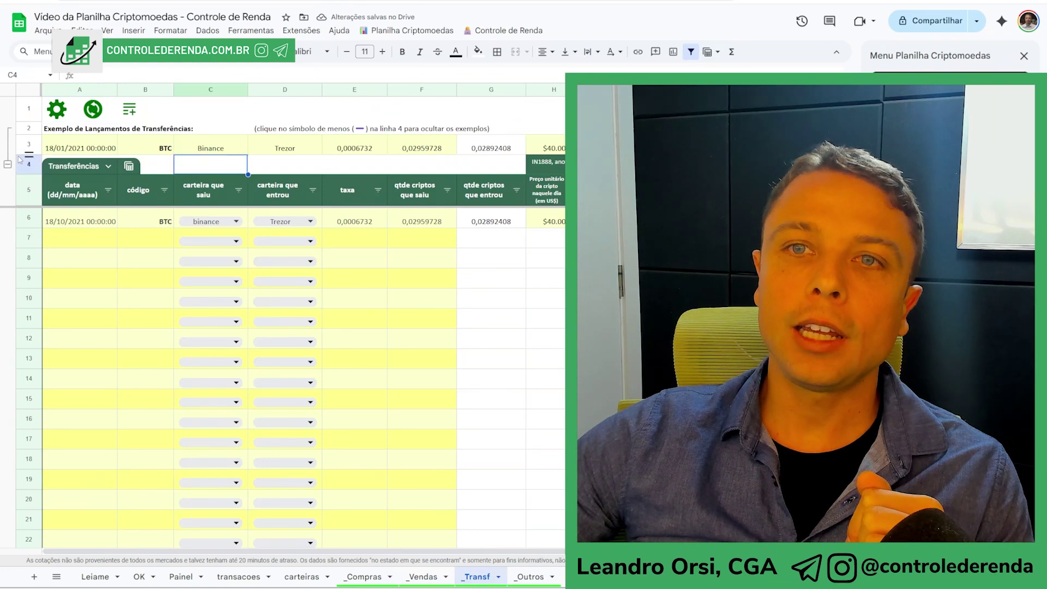
left_click(7, 165)
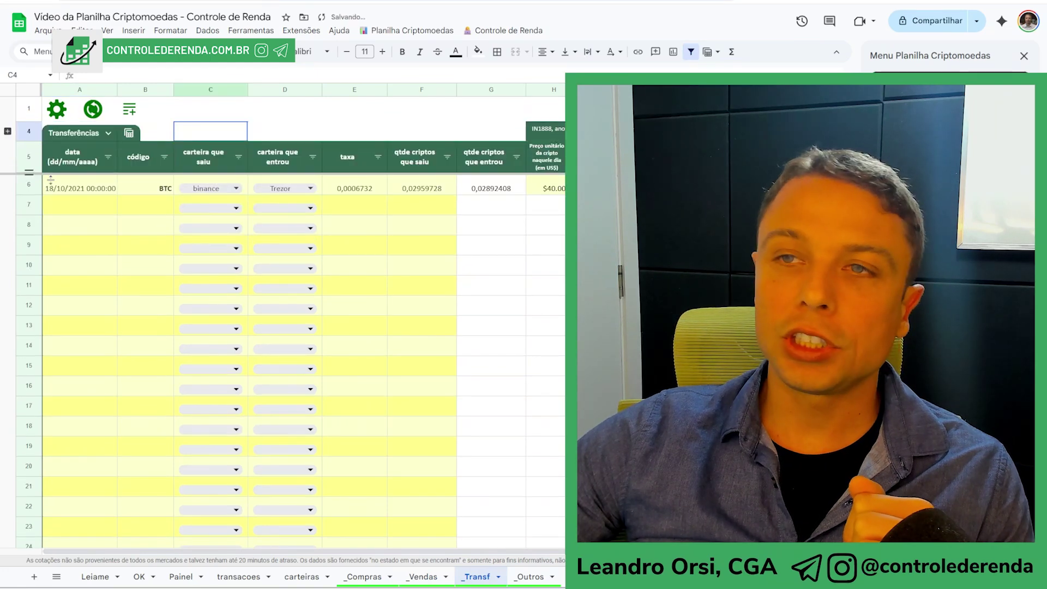
left_click(273, 117)
Return to the _Compras sheet and check the incoming code, outgoing code and date cells of the USDT purchase in row 8
left_click(376, 579)
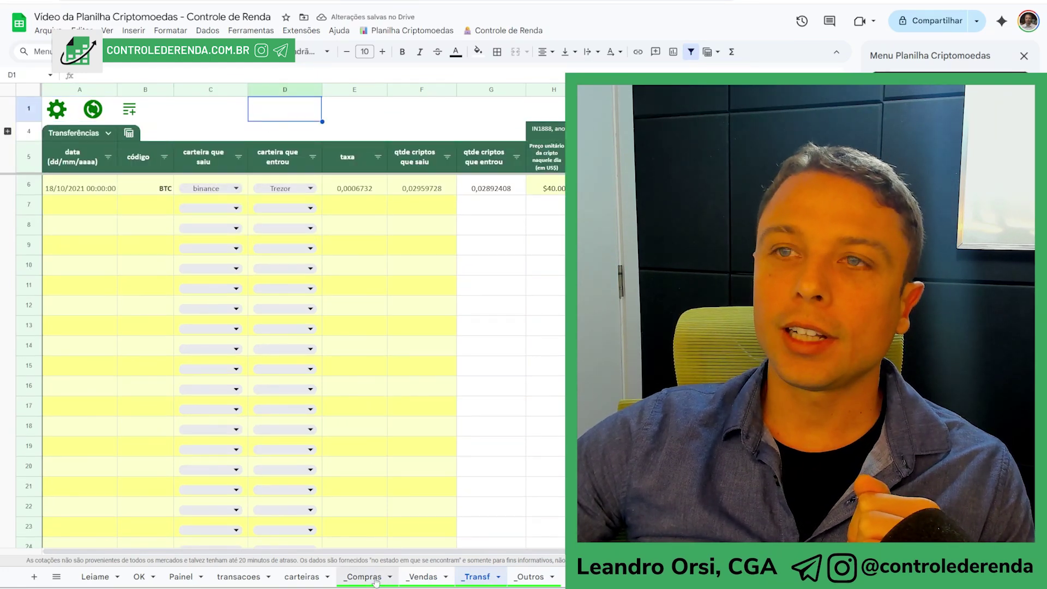
left_click(233, 244)
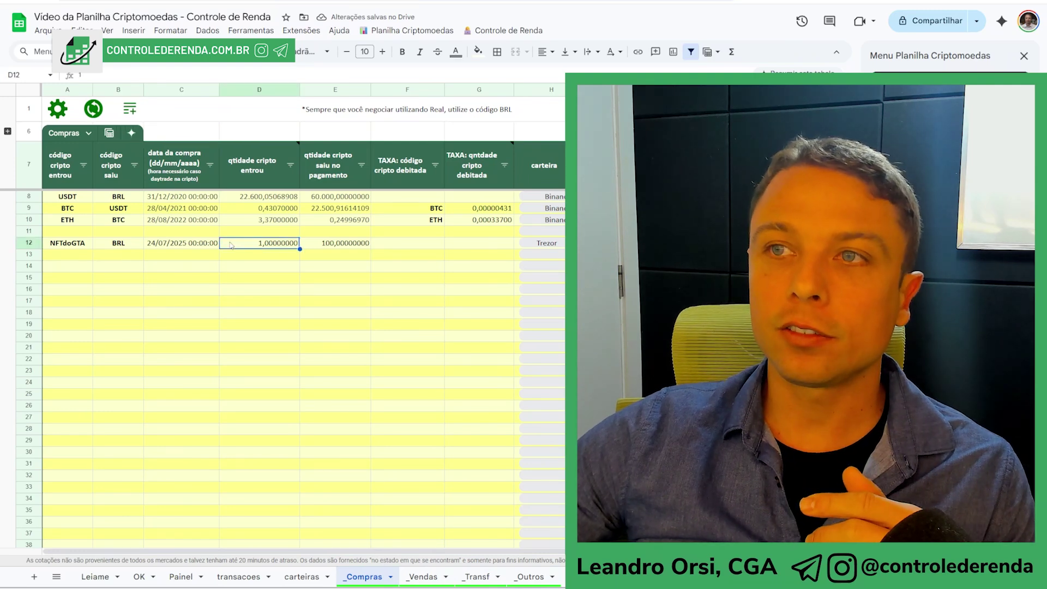
left_click(78, 200)
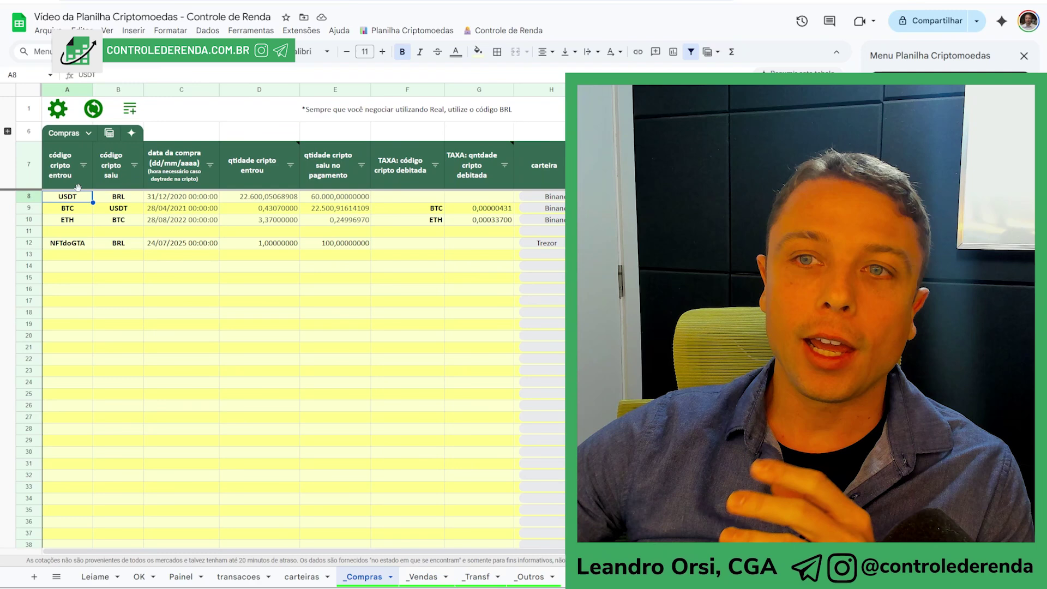
left_click(121, 199)
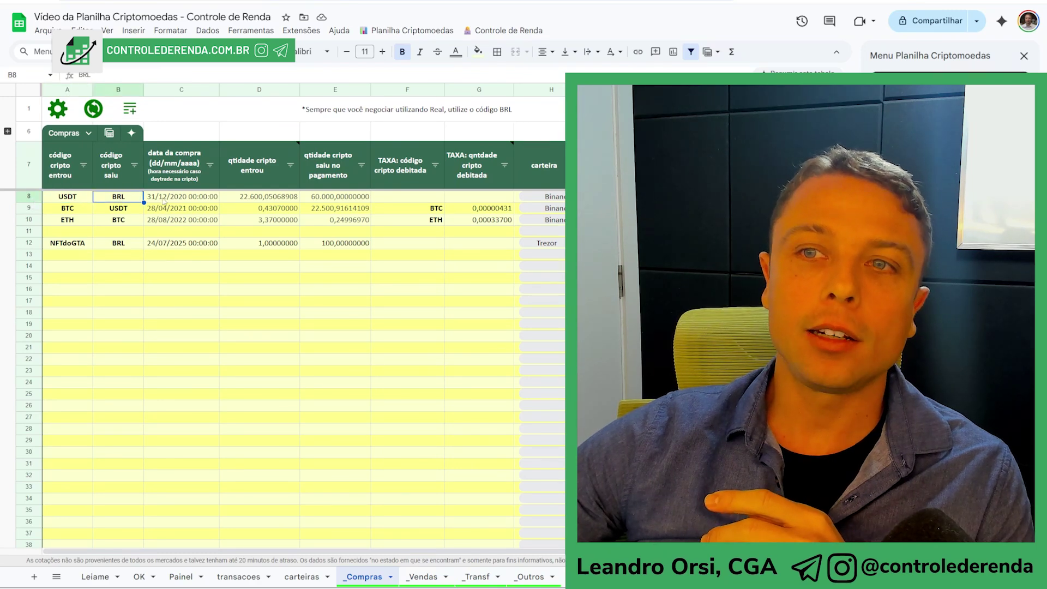
left_click(179, 202)
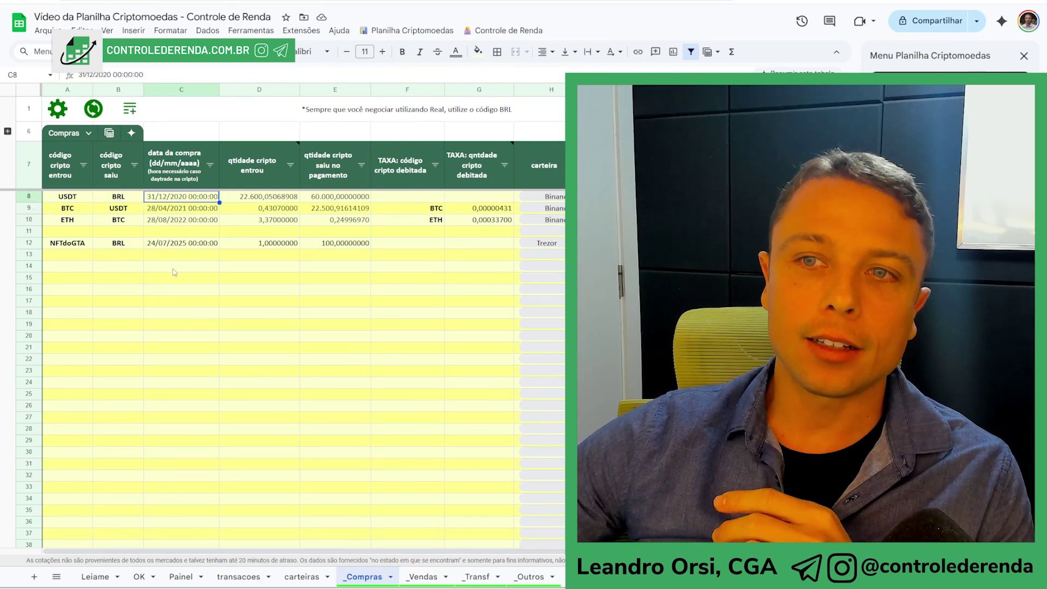
Enter the purchase date 31/12/2025 in C14 and select the data da compra header to check its date format
left_click(175, 267)
type("31/12/2025")
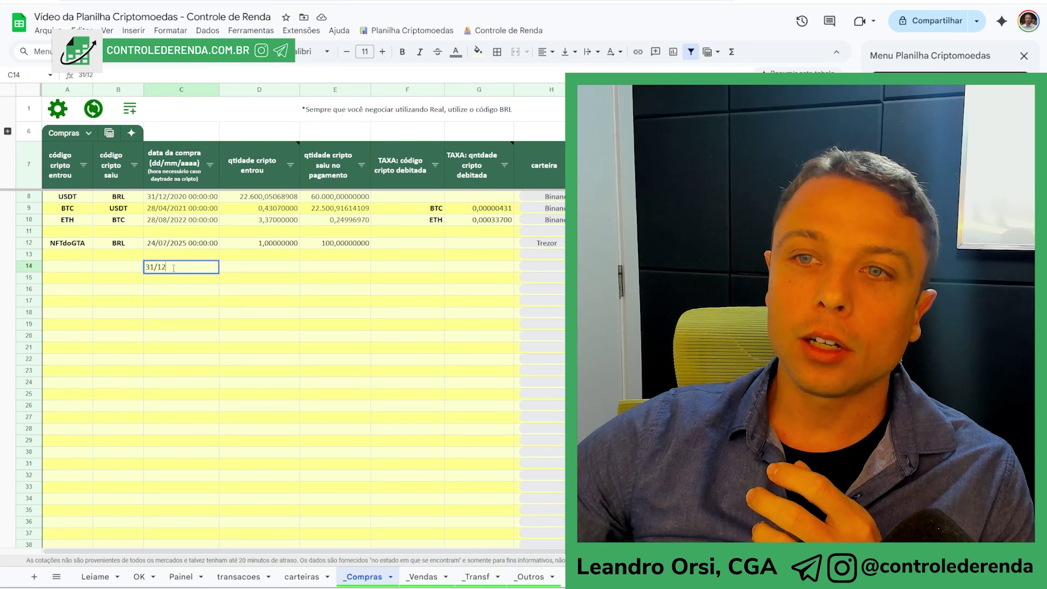
key("Return")
left_click(174, 269)
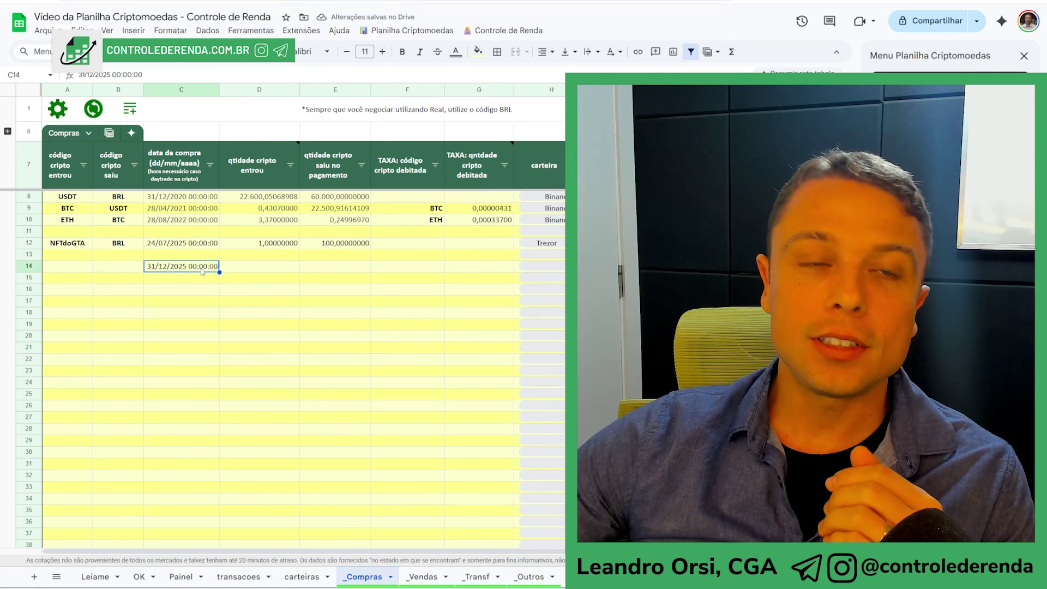
left_click(173, 184)
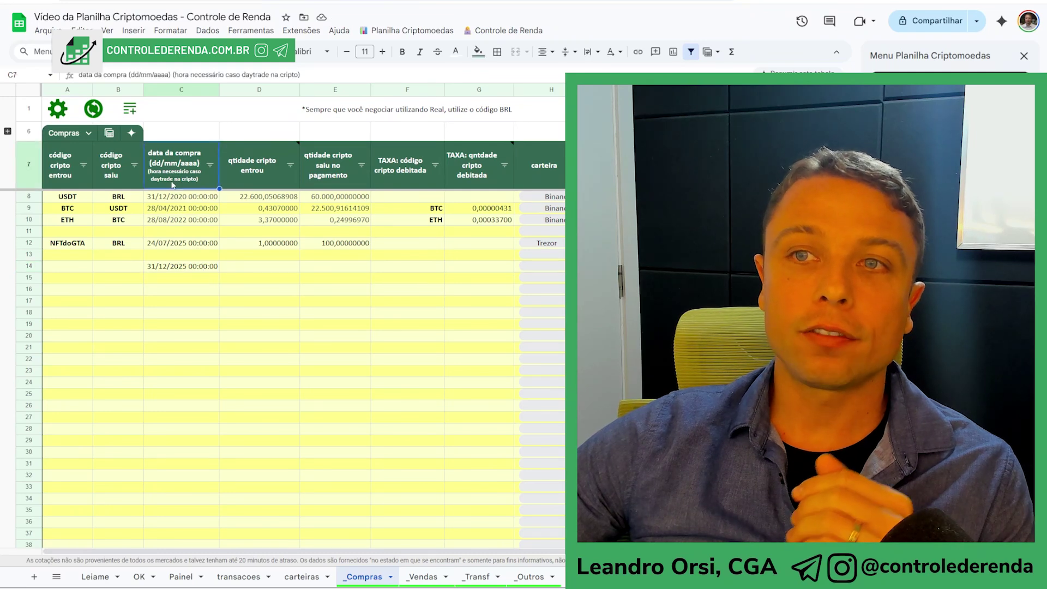
Clear the test date from C14 and look over the incoming and outgoing crypto quantities in D8:E14
left_click(194, 267)
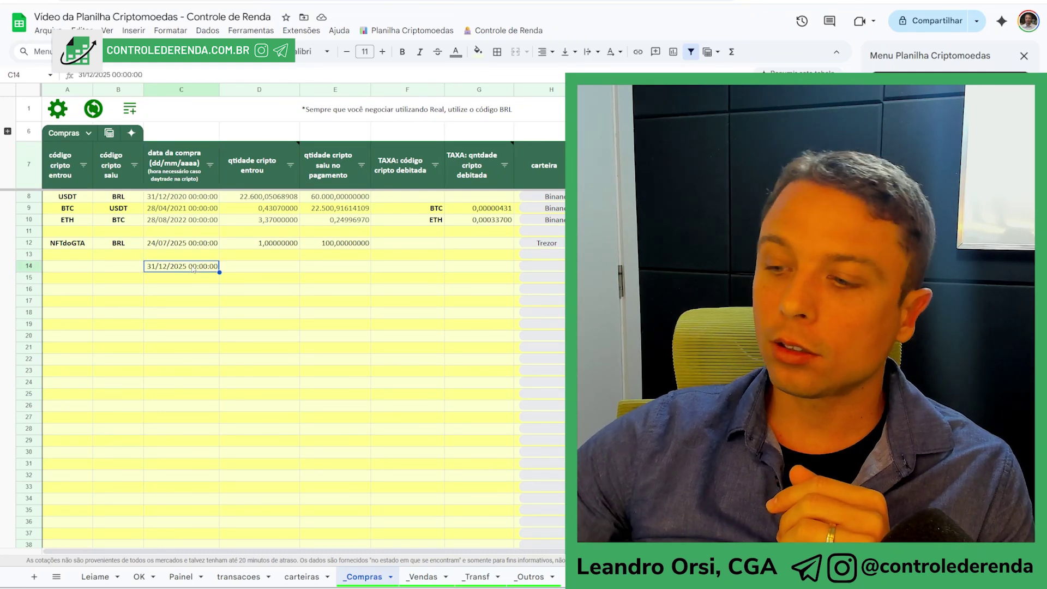
key("Delete")
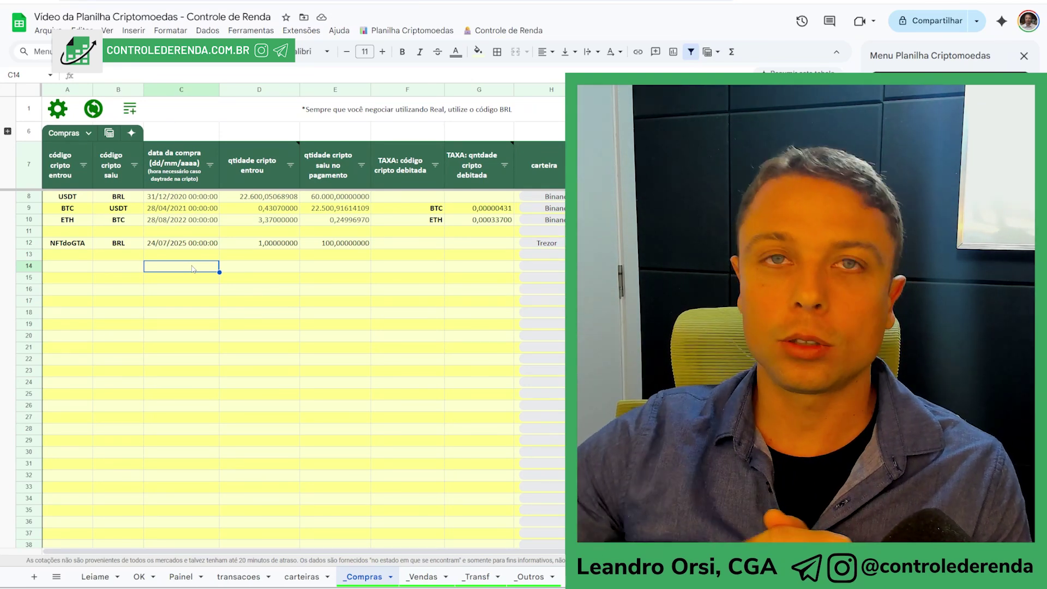
left_click_drag(267, 197, 325, 268)
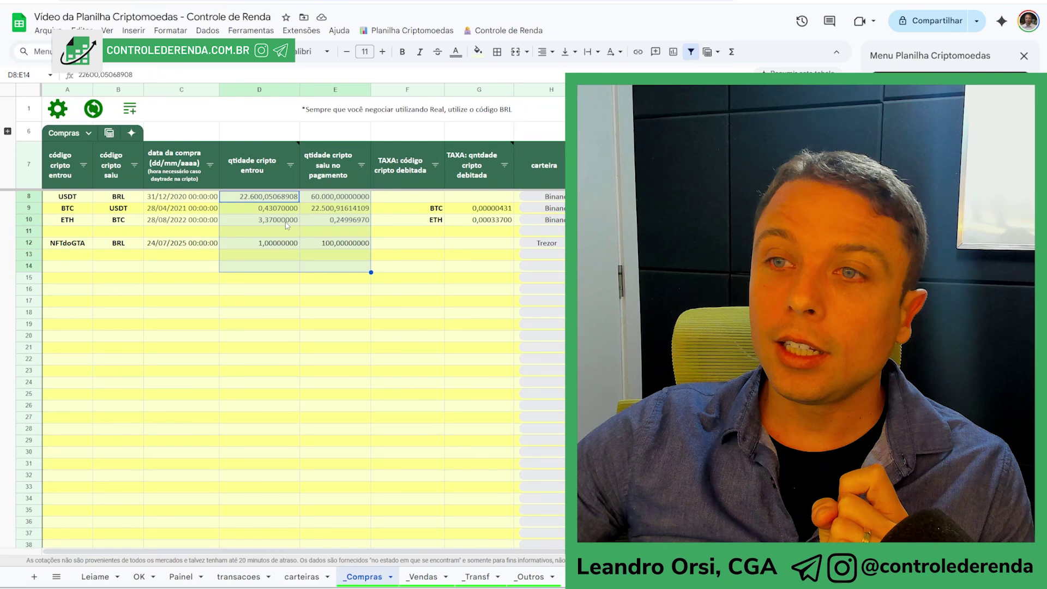
left_click(274, 242)
Try the decimal quantity 50,4 in D16 of the qtidade cripto entrou column and clear the cell again
left_click(258, 299)
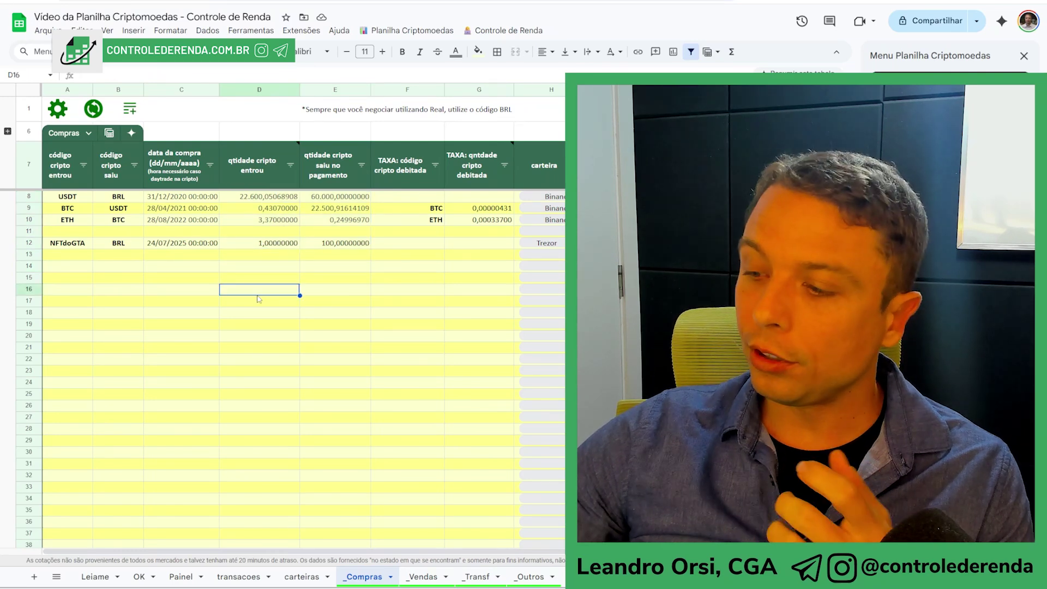
type("50,4")
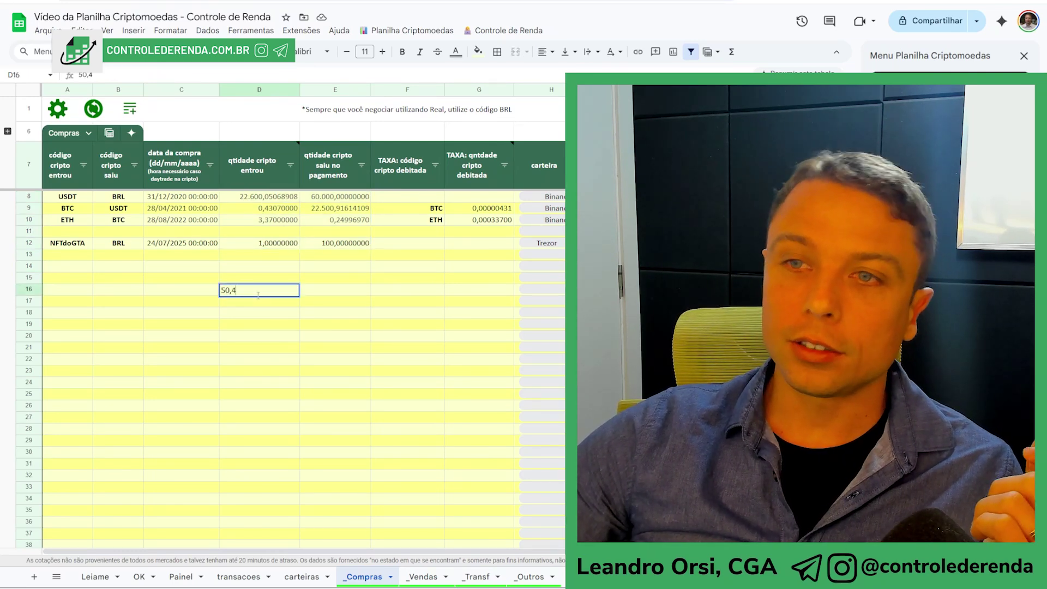
key("Return")
key("Up")
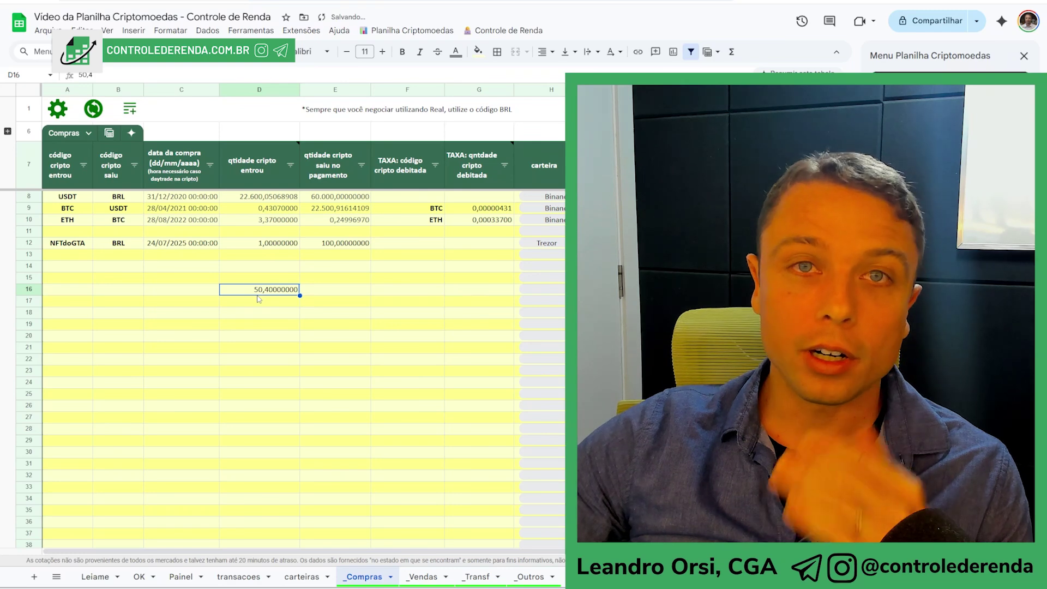
key("Delete")
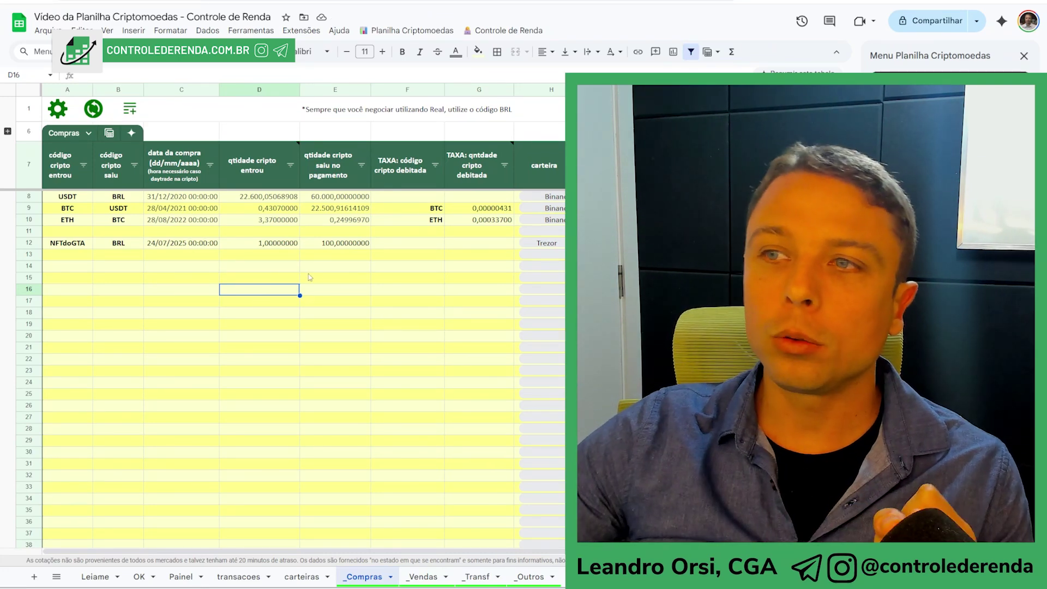
Examine the TAXA columns F and G and the fee code, fee amount and incoming quantity of the BTC purchase in row 9
left_click(426, 86)
left_click_drag(426, 82, 470, 89)
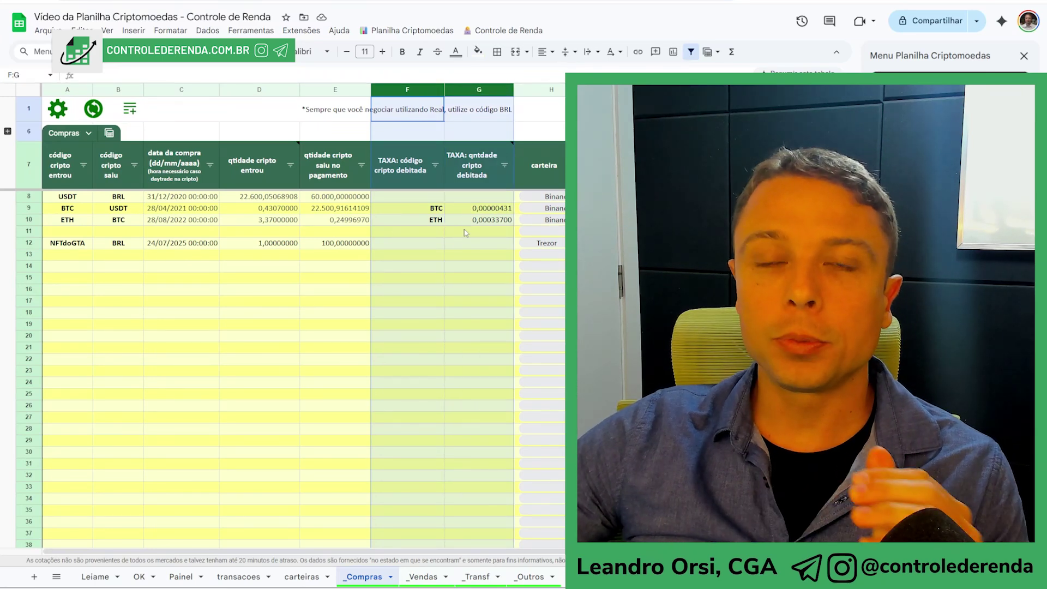
left_click(423, 212)
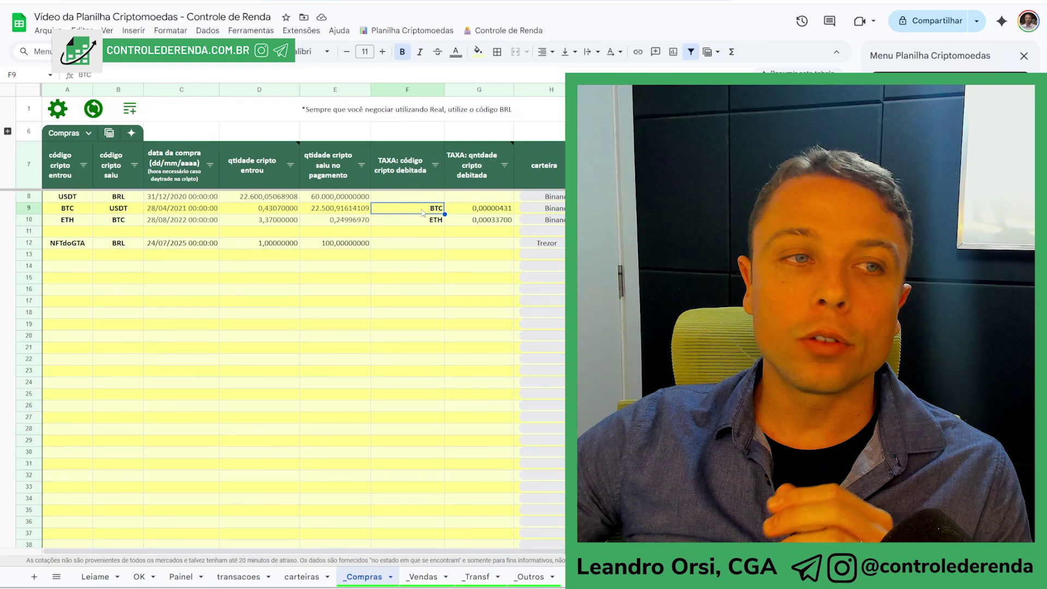
left_click(23, 207)
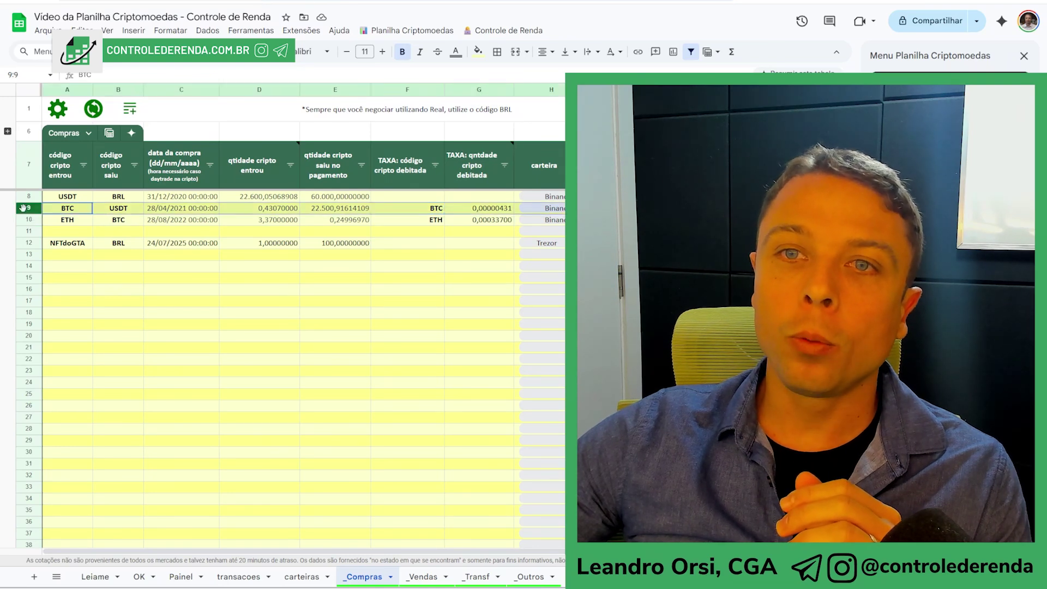
left_click(406, 213)
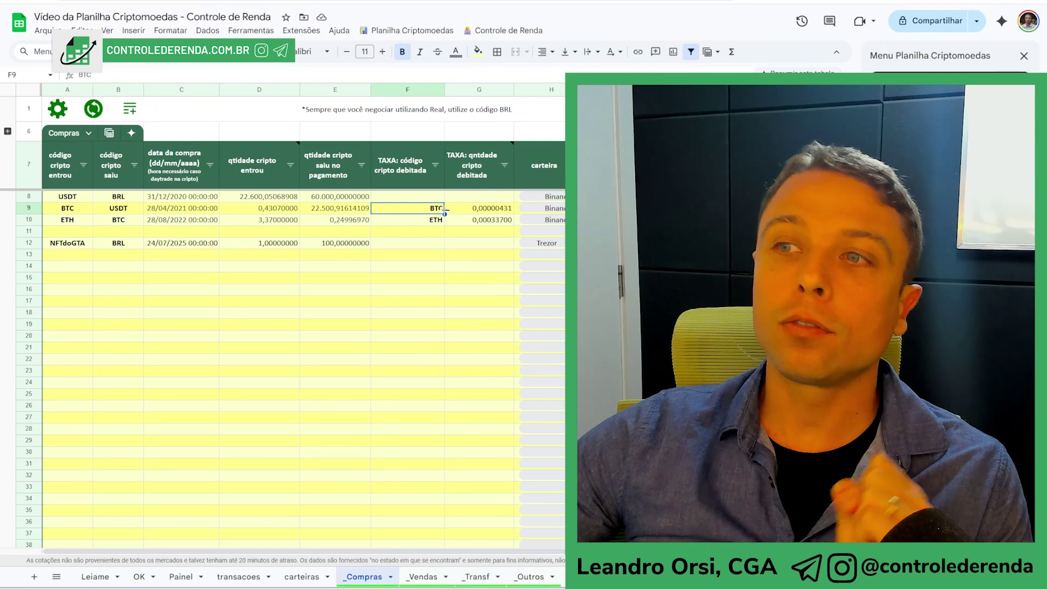
left_click(473, 212)
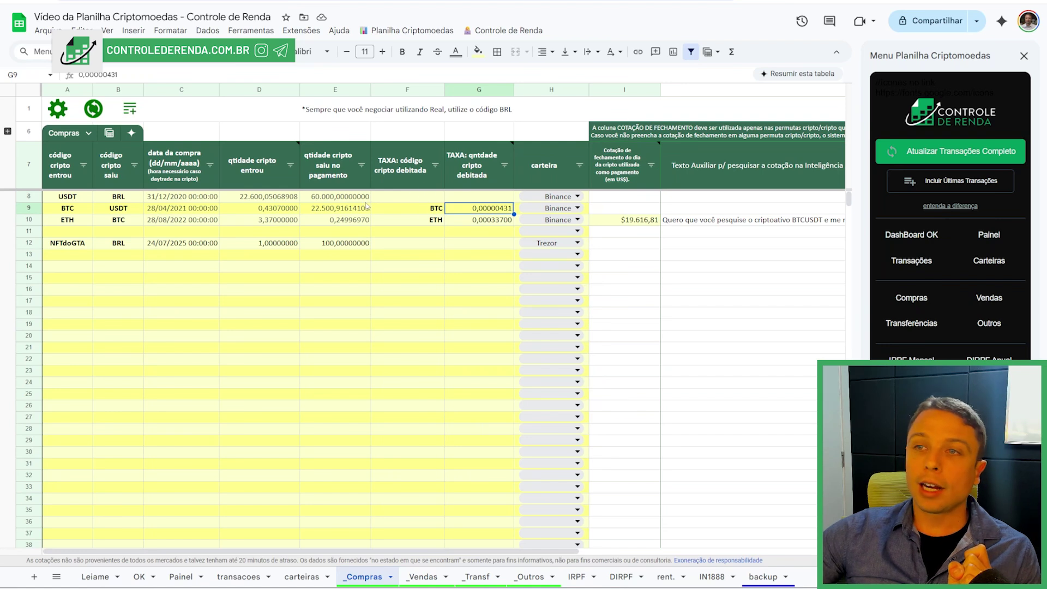
left_click(256, 211)
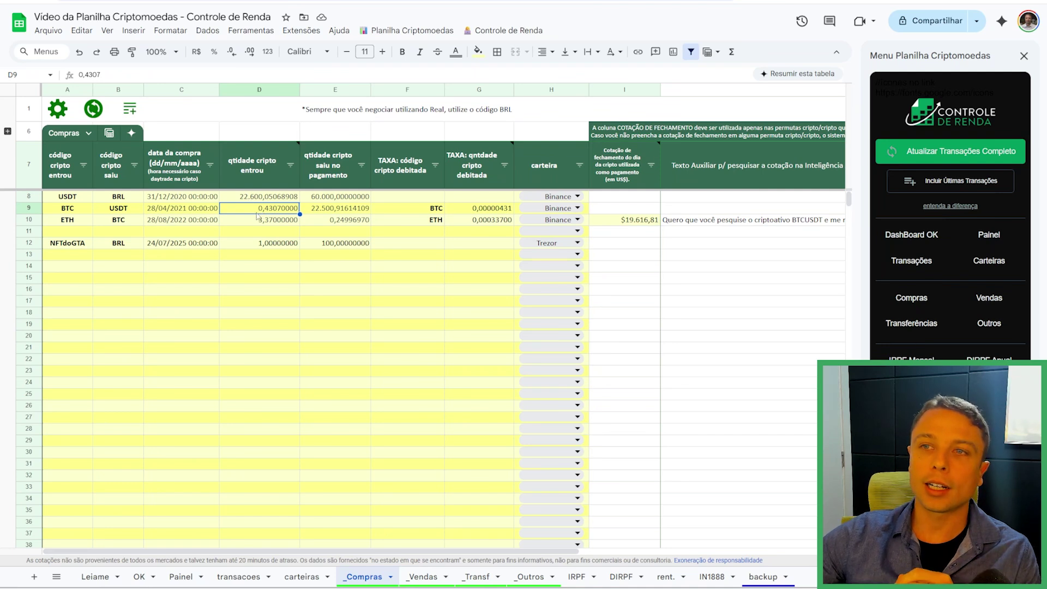
Clear the fee code and fee quantity of the BTC purchase in F9:G9, undo the deletion and check the quantity in D9
left_click_drag(392, 213, 456, 212)
key("Delete")
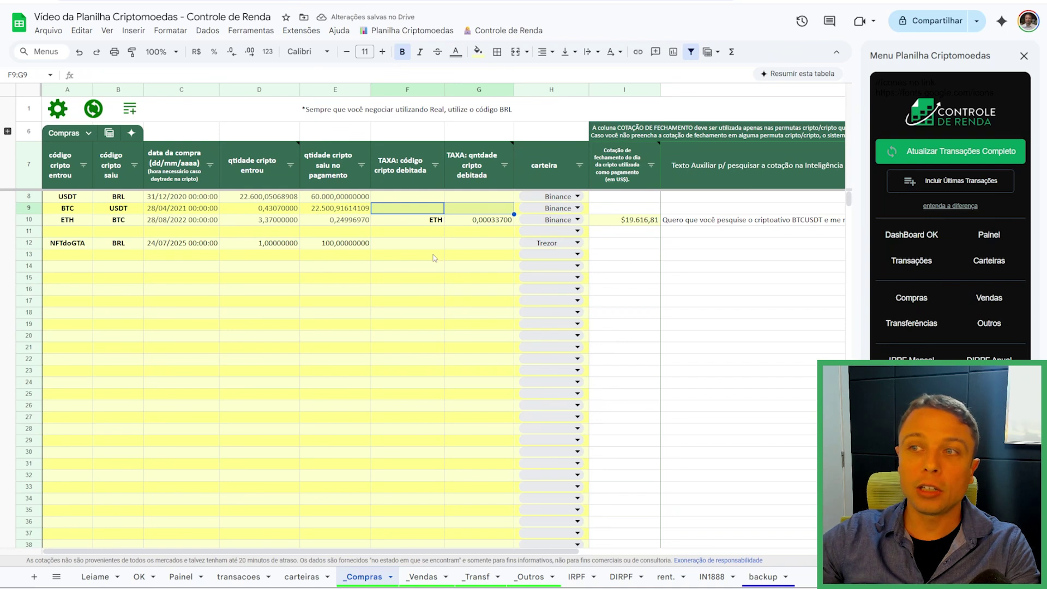
left_click(432, 252)
key("ctrl+z")
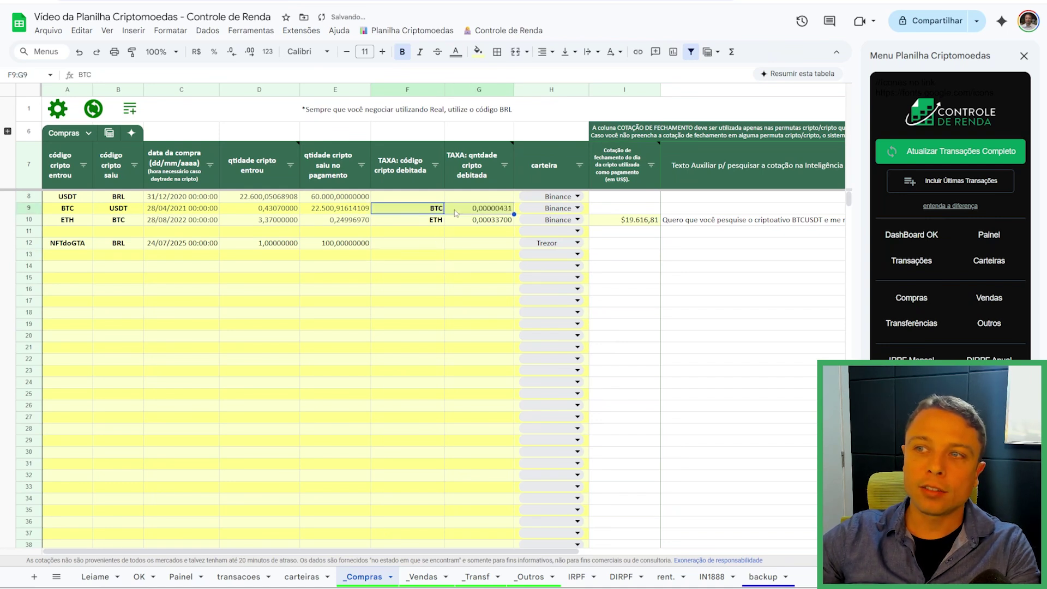
left_click(284, 212)
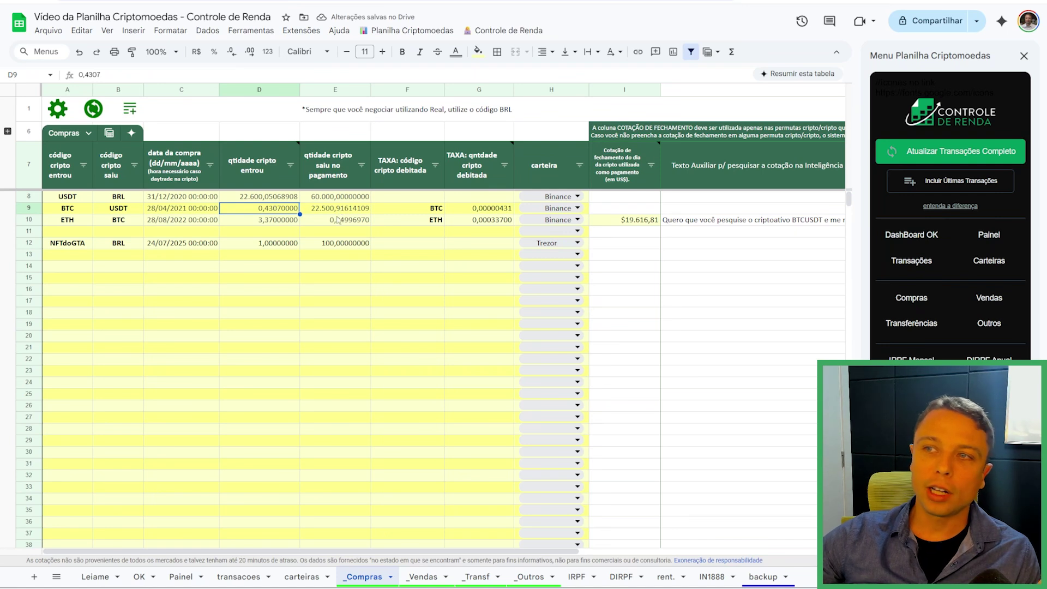
Review the USDT purchase in row 8 and the BRL outgoing codes used in rows 8 and 12
left_click_drag(68, 198, 348, 200)
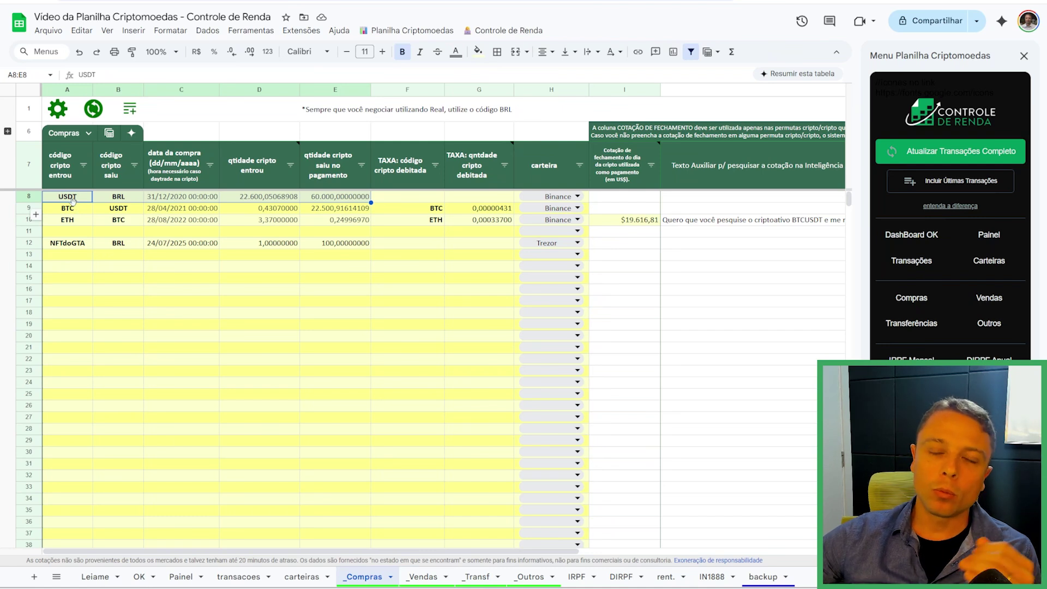
left_click(74, 199)
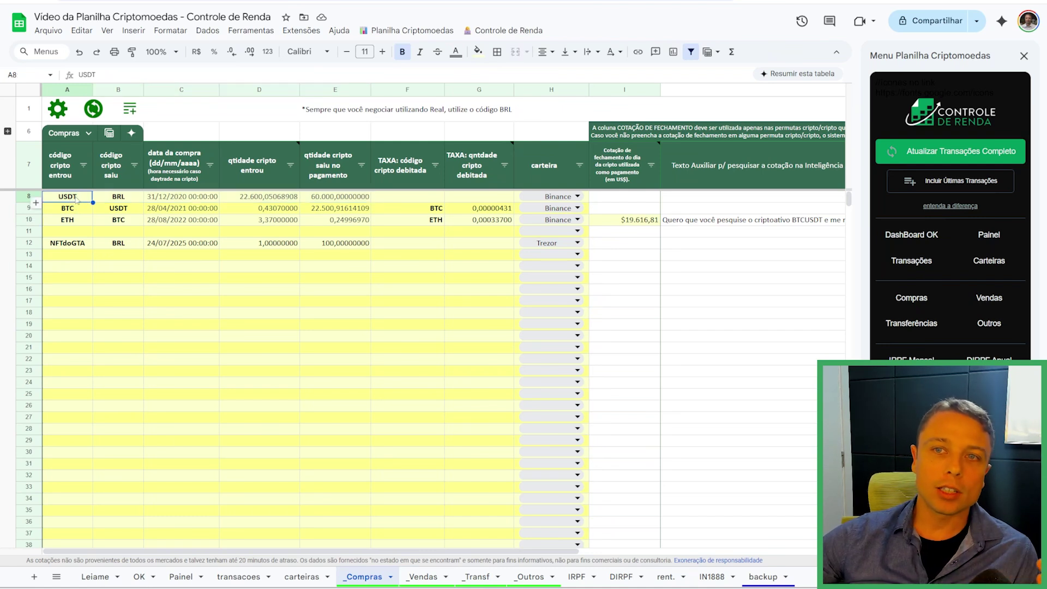
left_click(117, 199)
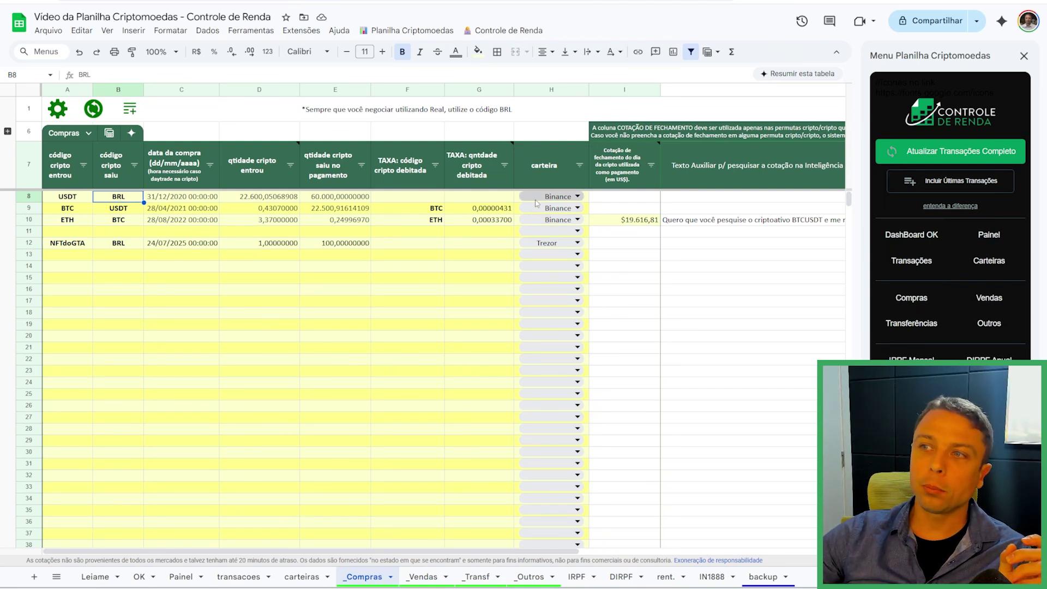
left_click(80, 197)
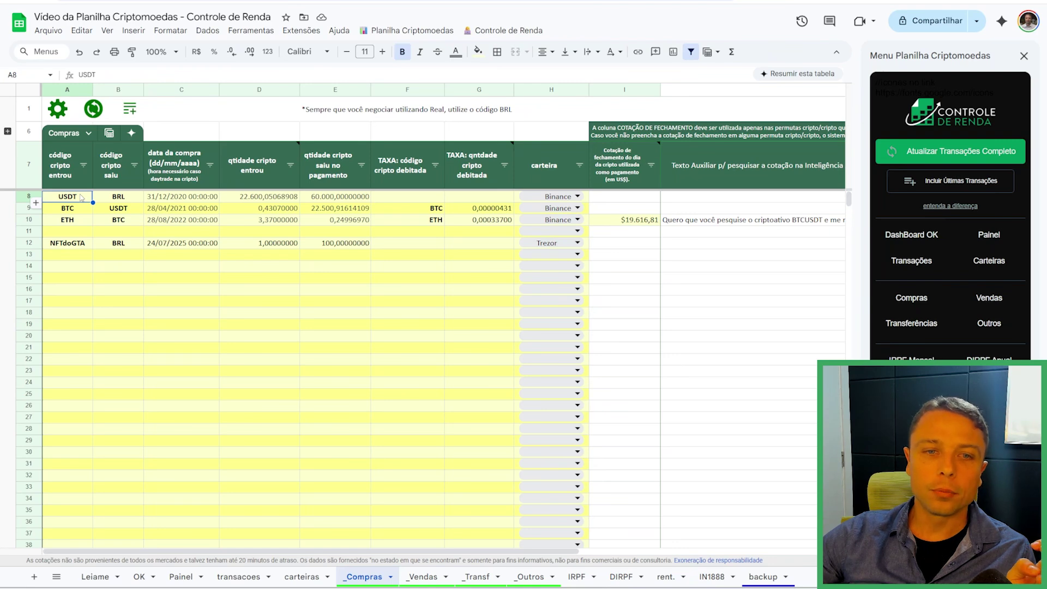
left_click(112, 243)
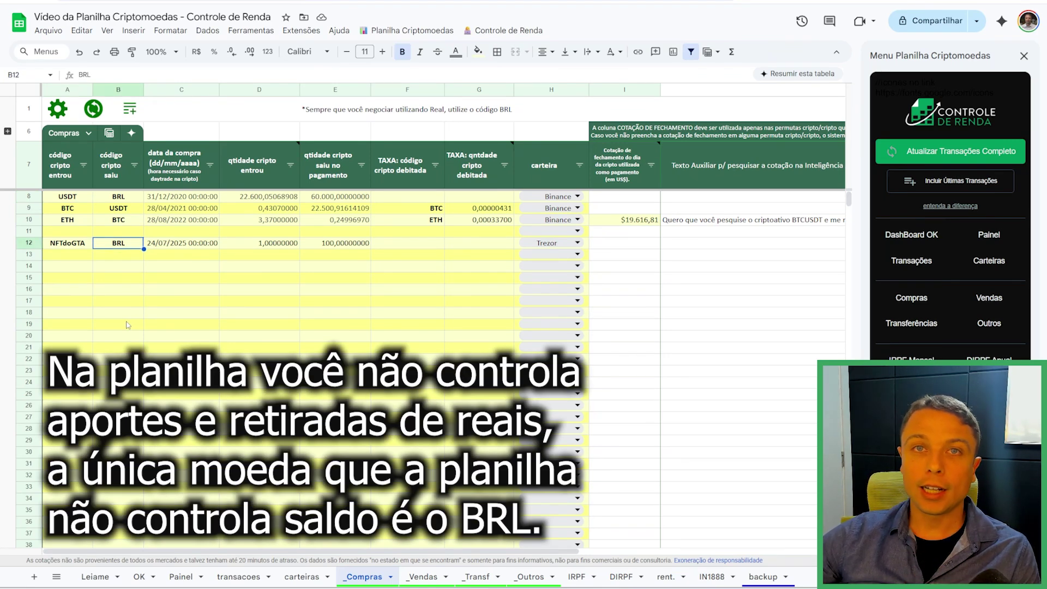
left_click(259, 255)
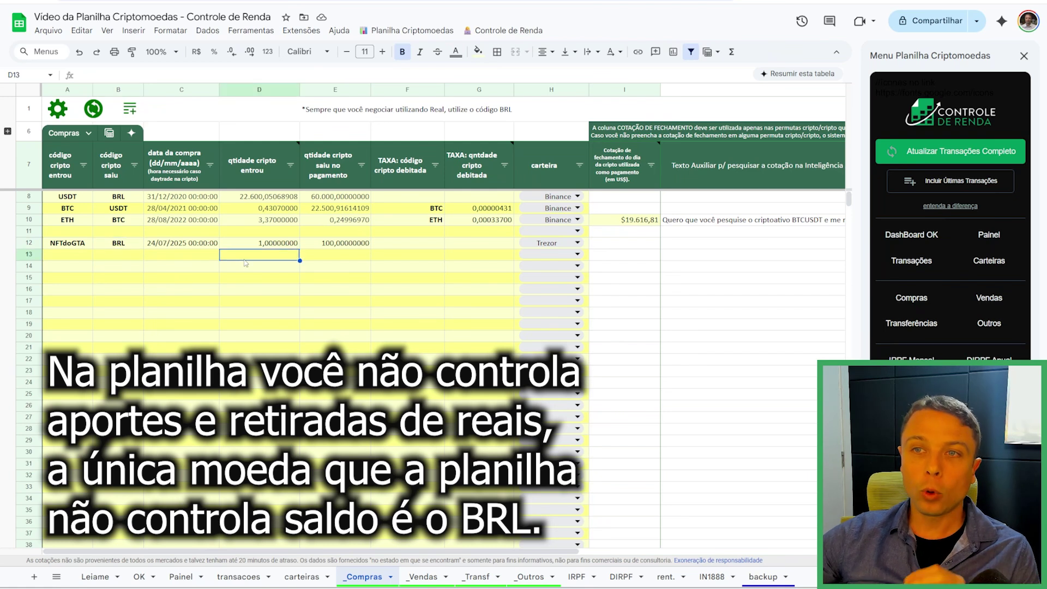
left_click(122, 197)
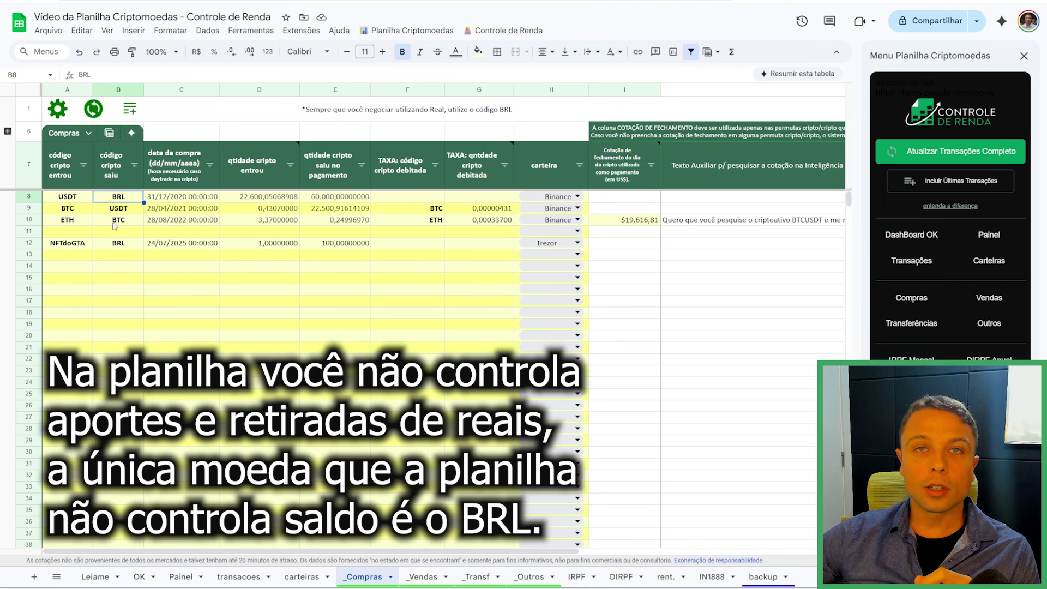
left_click(77, 199)
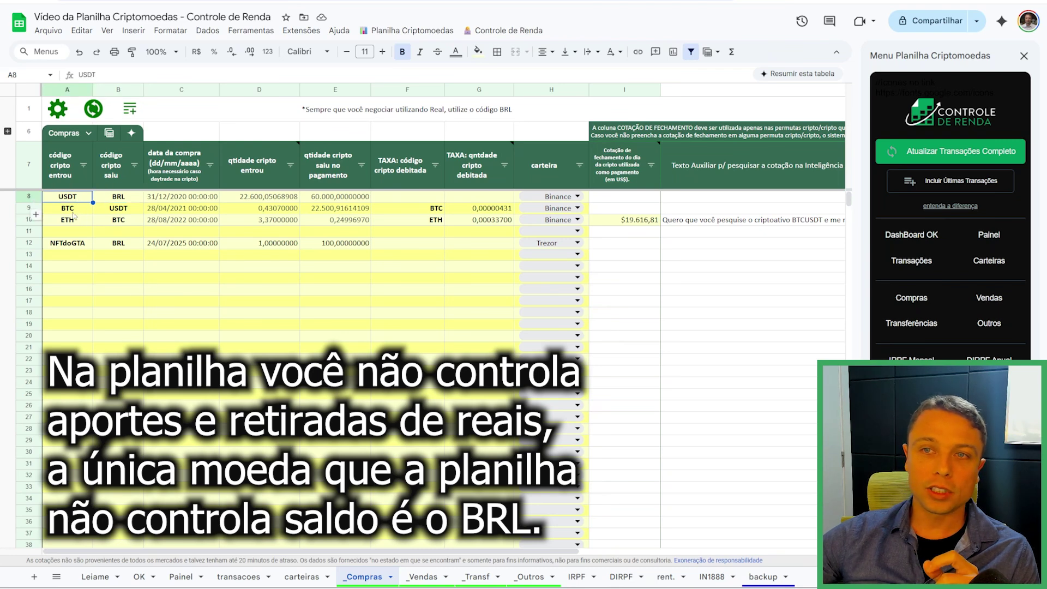
Delete the USDT purchase entry in A8:E8 and check the USDT outgoing code of the BTC purchase in row 9
left_click_drag(78, 201, 332, 191)
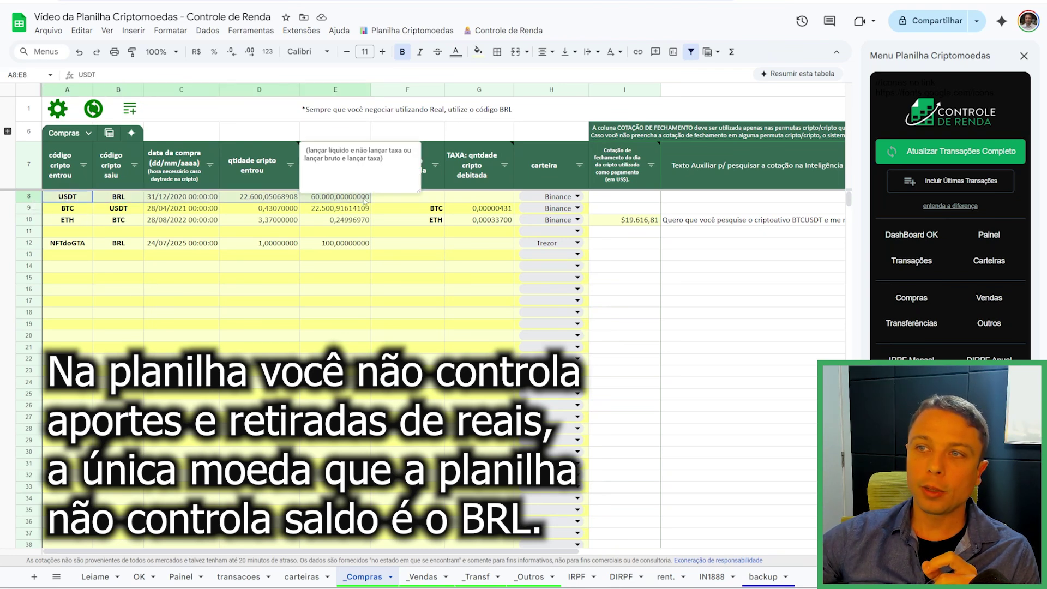
key("Delete")
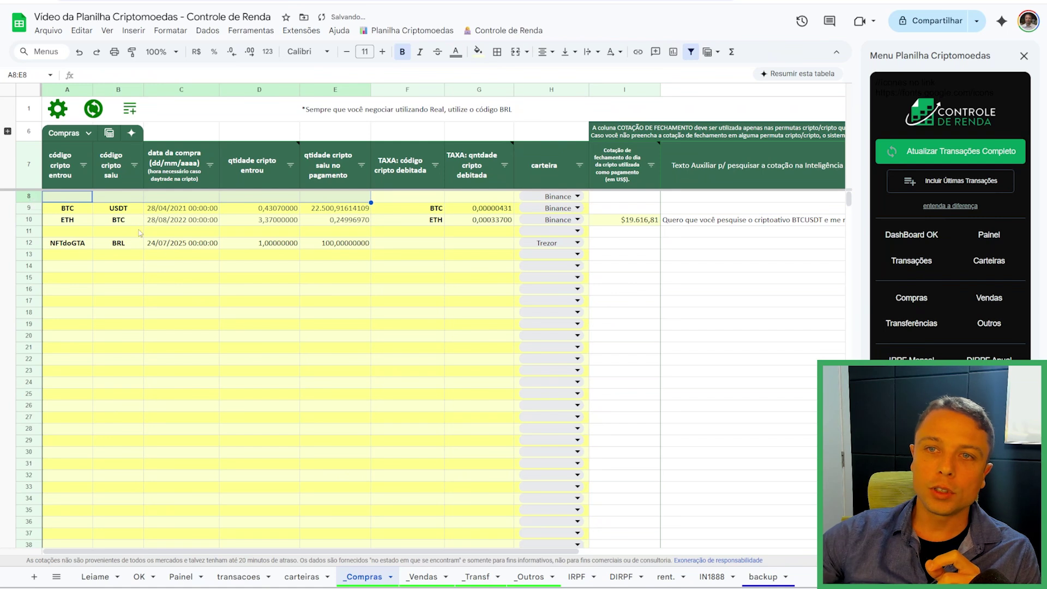
left_click_drag(75, 208, 366, 208)
left_click(122, 211)
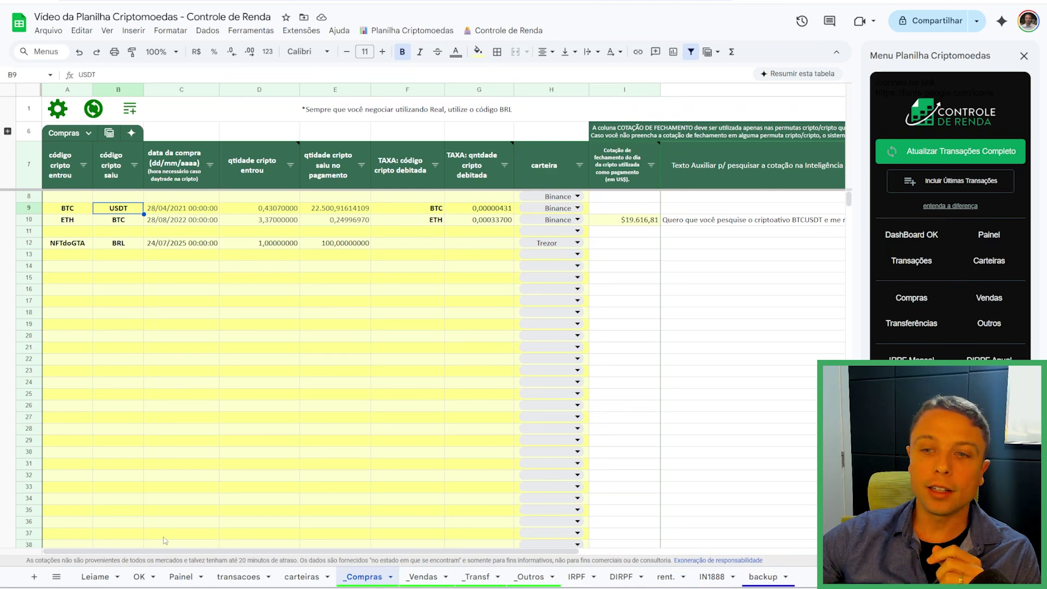
Open the transacoes sheet and examine the Erro de Saldo? column for balance errors
left_click(231, 578)
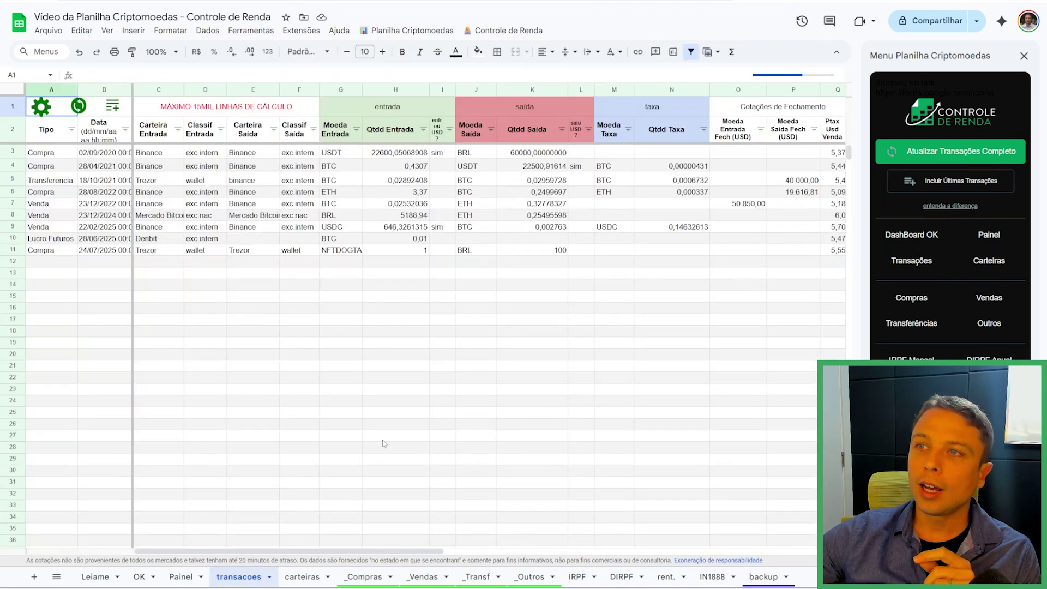
left_click_drag(358, 552, 506, 562)
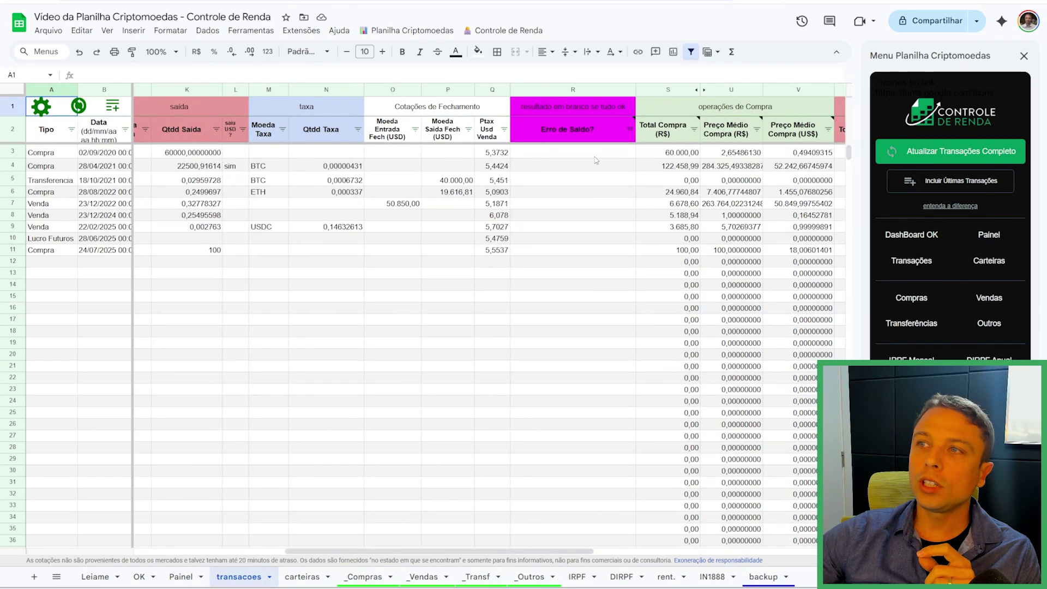
left_click(572, 90)
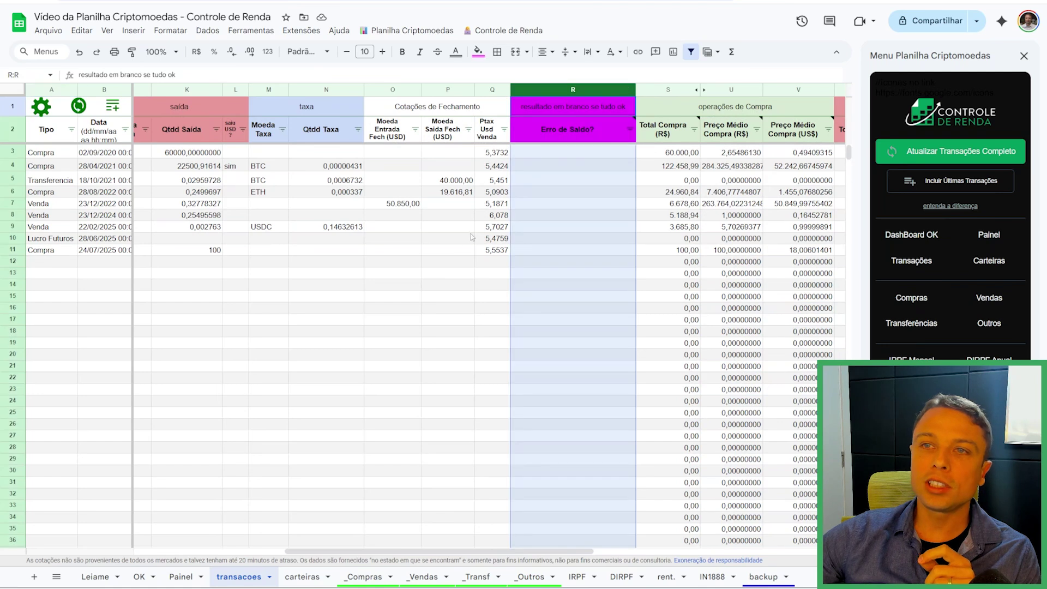
left_click(356, 296)
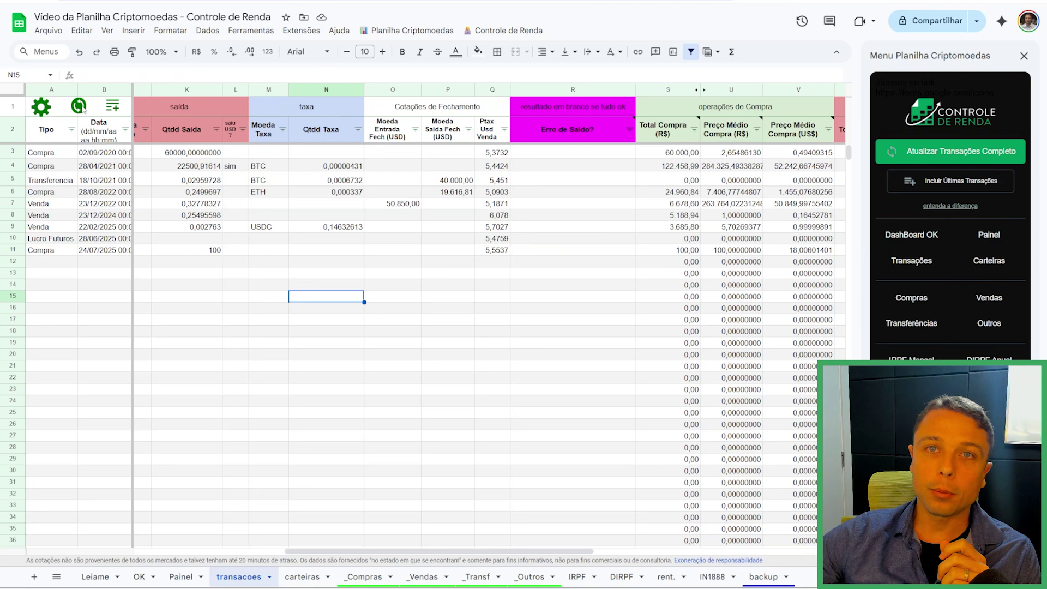
Update the transactions on the transacoes sheet and check the incoming BTC and outgoing USDT codes of the purchase in row 3
left_click(82, 109)
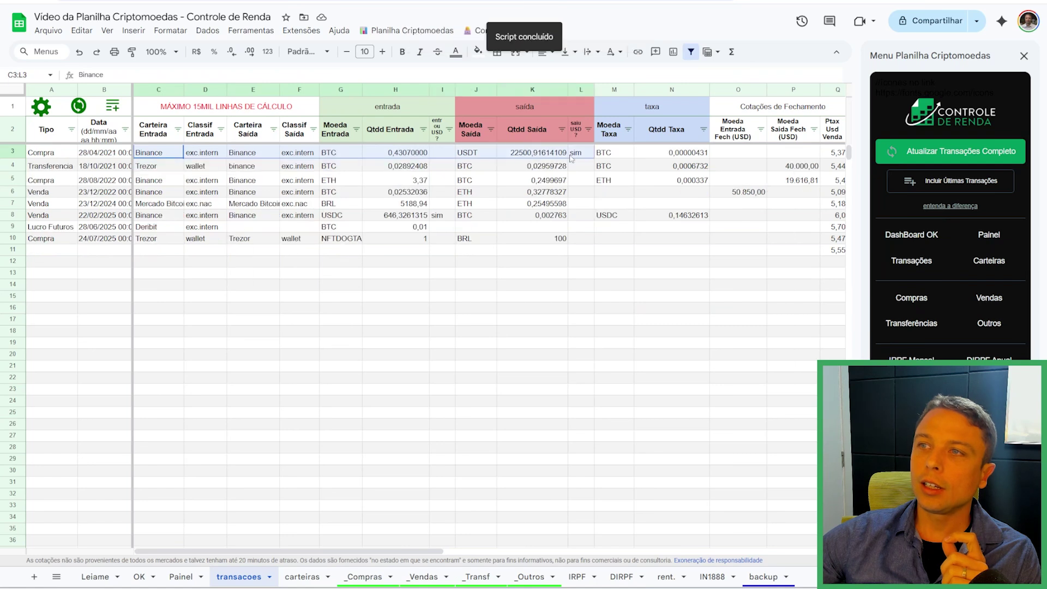
left_click(474, 158)
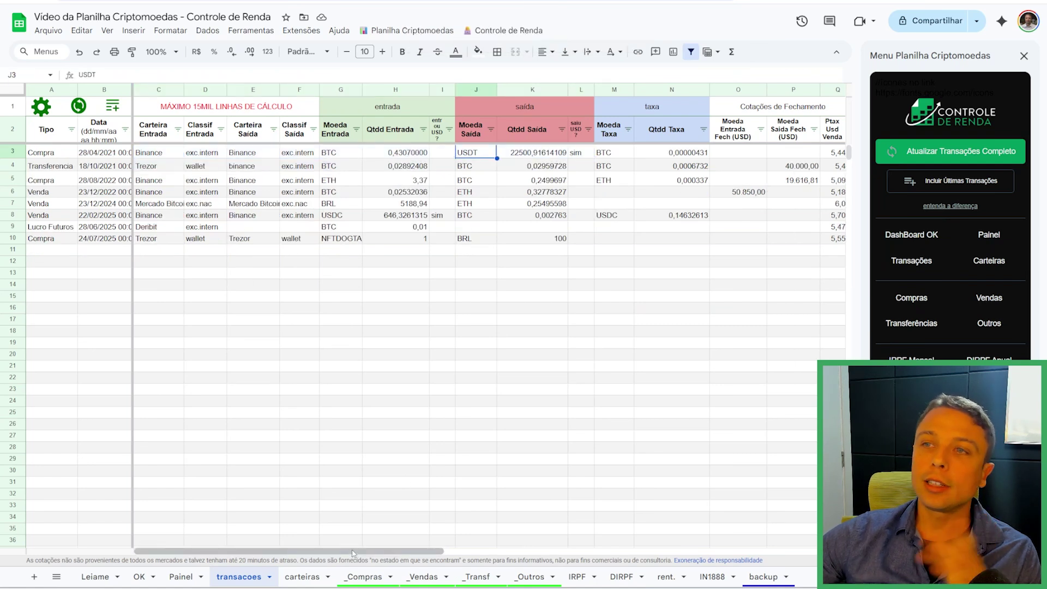
left_click(344, 158)
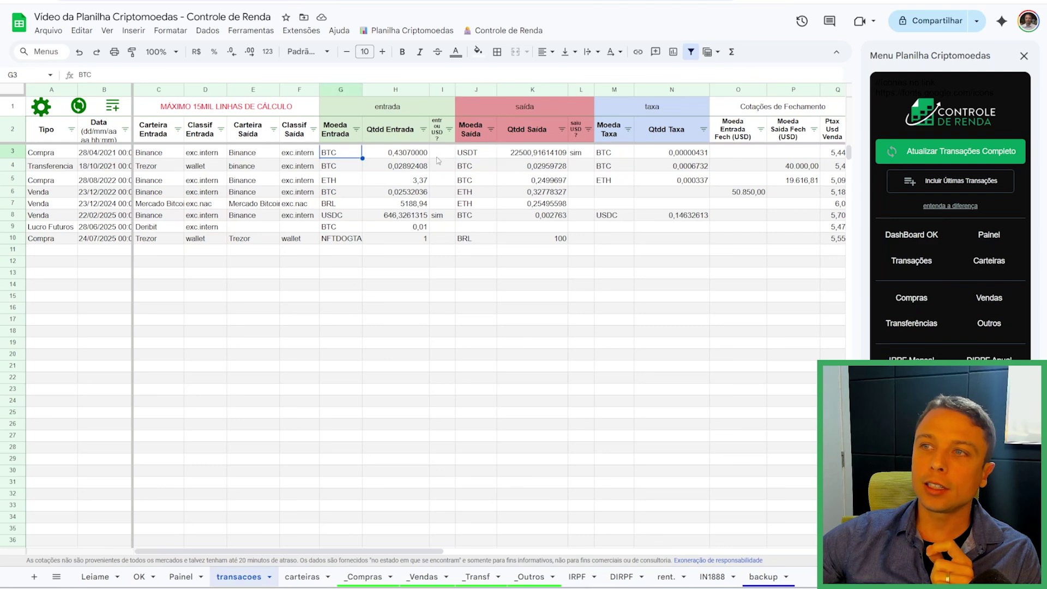
left_click(477, 158)
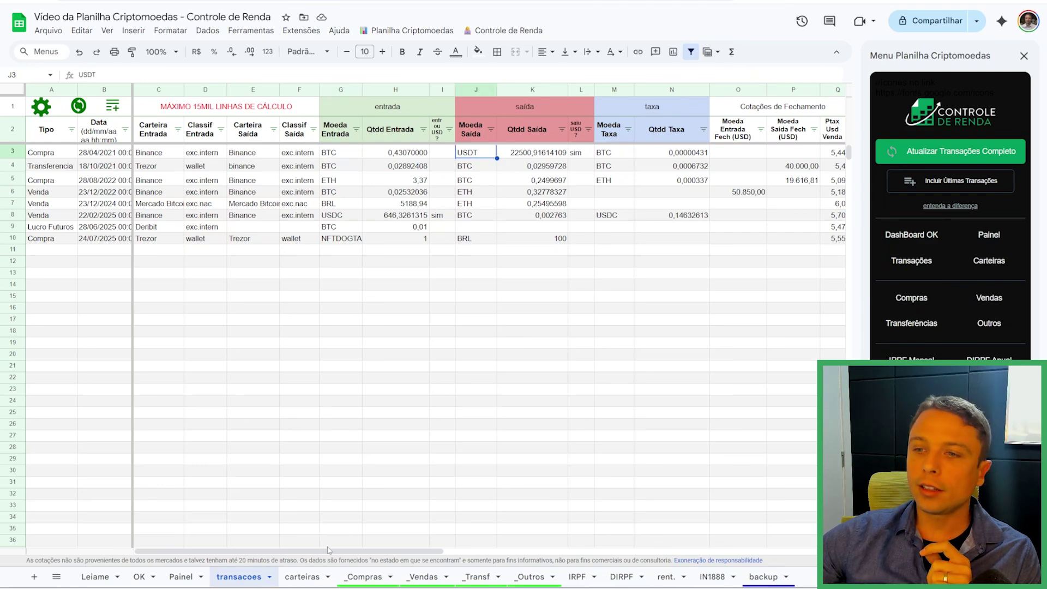
Select the balance error of the BTC purchase in R3 and widen the Erro de Saldo? column to read it
left_click_drag(329, 551, 514, 540)
left_click(506, 153)
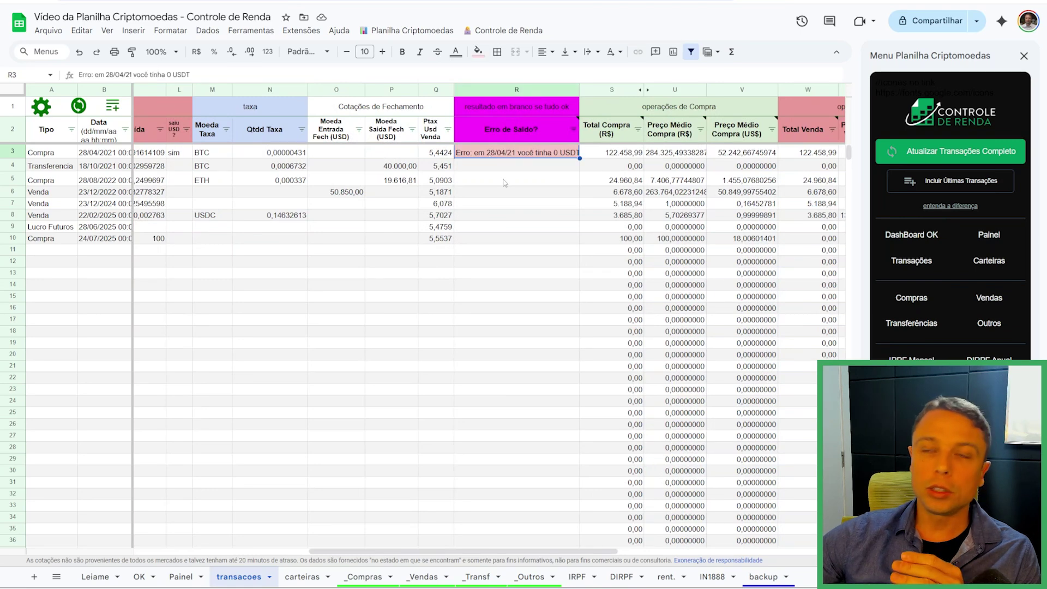
mouse_move(580, 90)
left_mouse_down()
mouse_move(610, 90)
mouse_move(600, 91)
left_mouse_up()
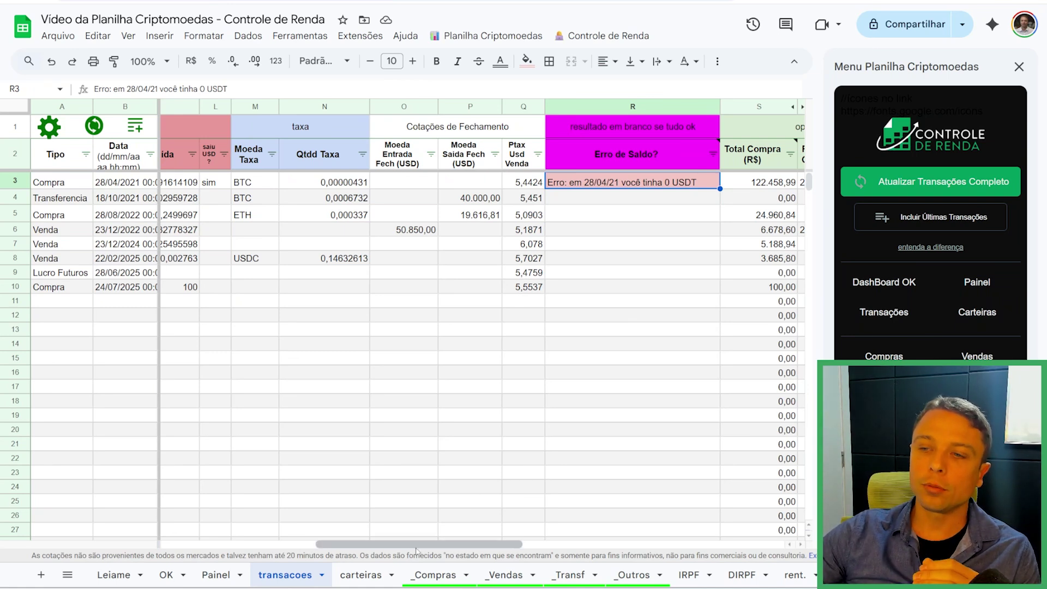
mouse_move(598, 157)
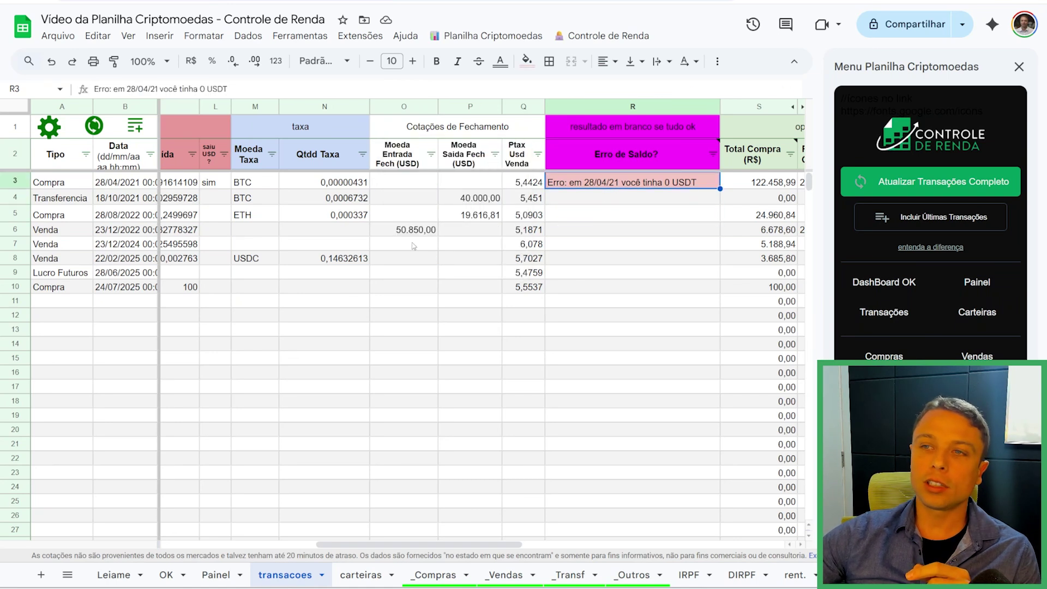
left_click(414, 246)
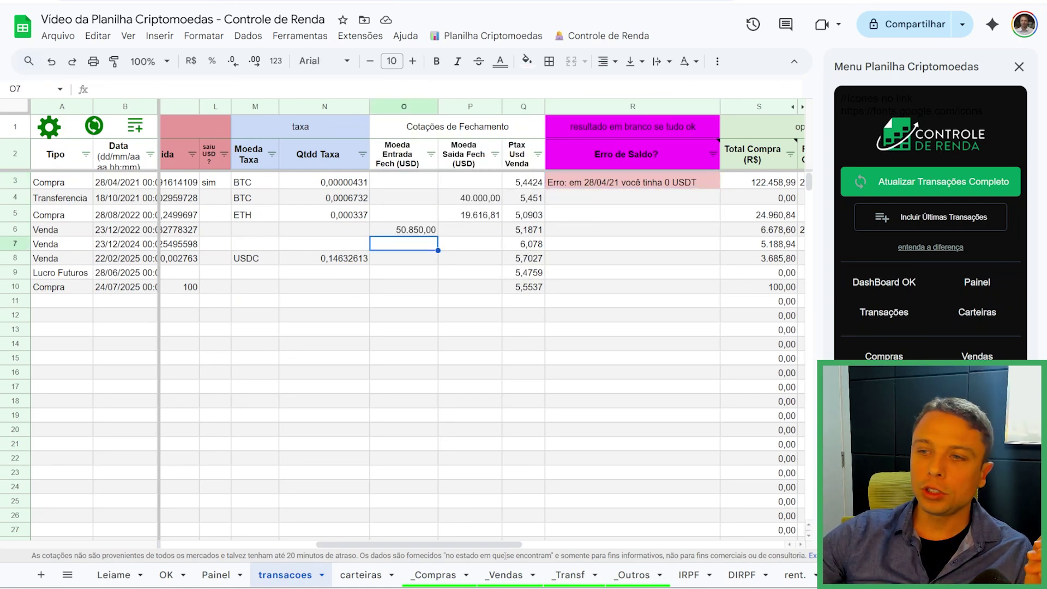
key("ctrl+minus")
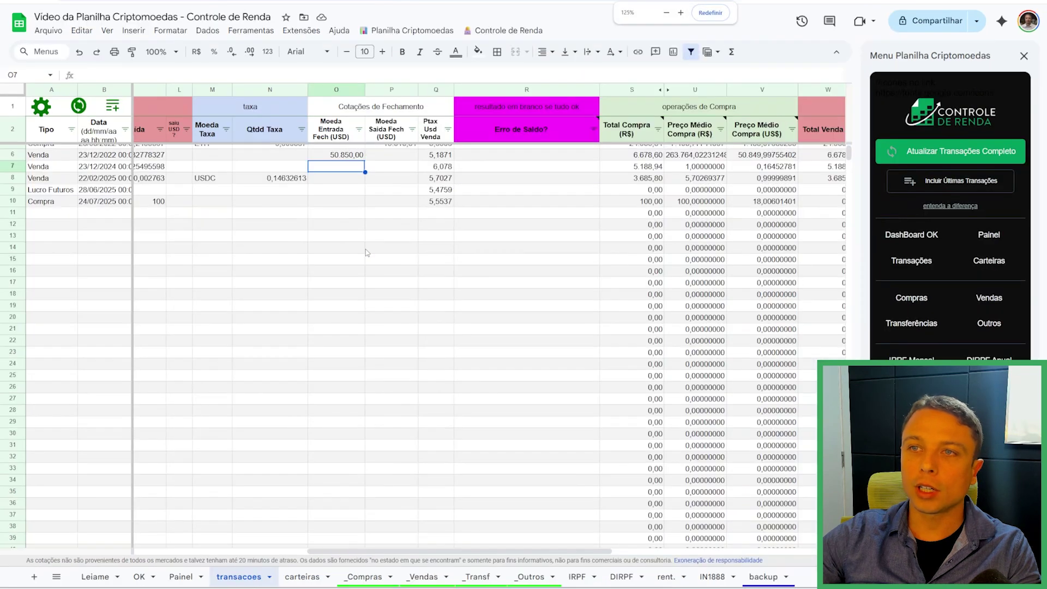
Restore the USDT purchase on the _Compras sheet by copying the example entry A3:H3 into row 8, and check its wallet options
left_click(365, 577)
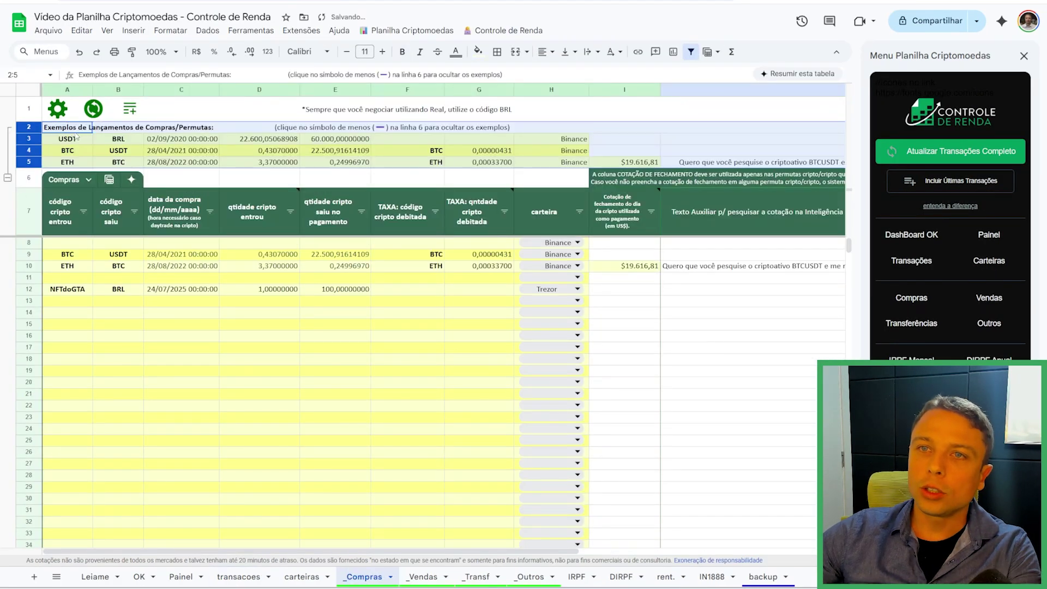
left_click(76, 140)
left_click_drag(76, 140, 567, 143)
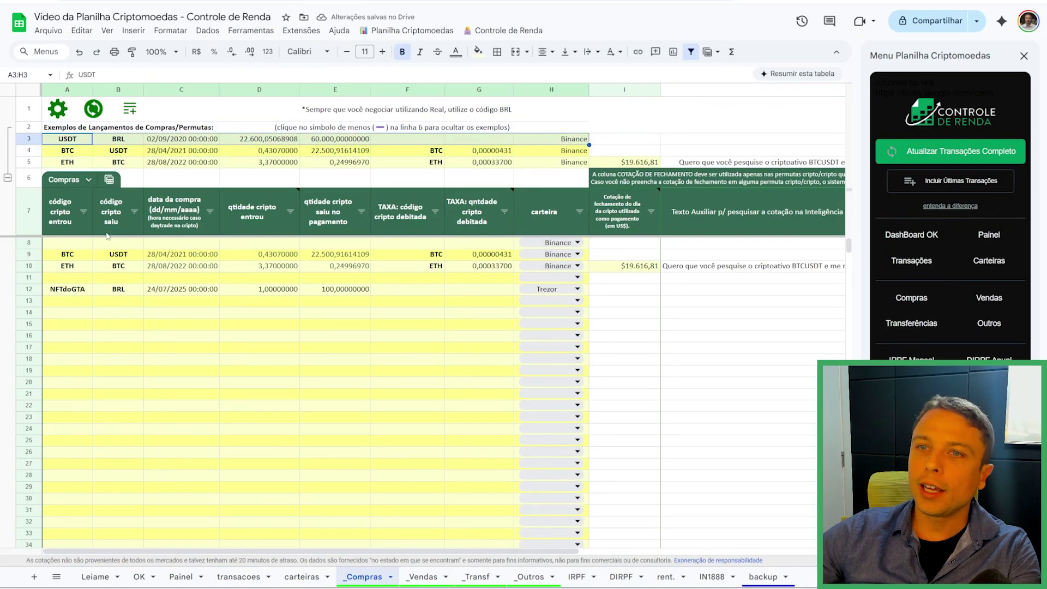
key("ctrl+c")
left_click(90, 243)
key("ctrl+v")
left_click(551, 244)
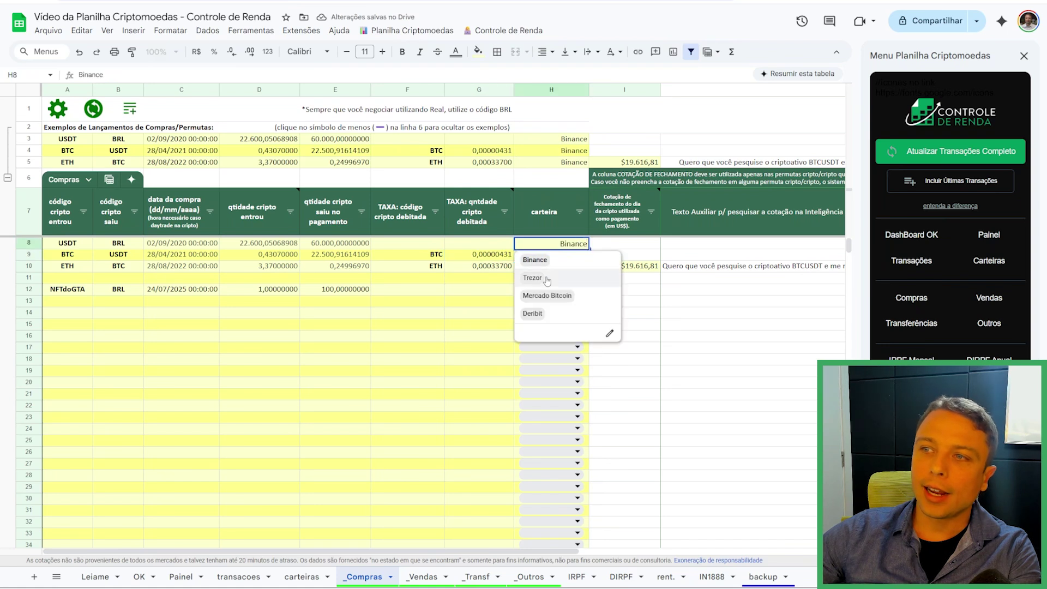
left_click(335, 315)
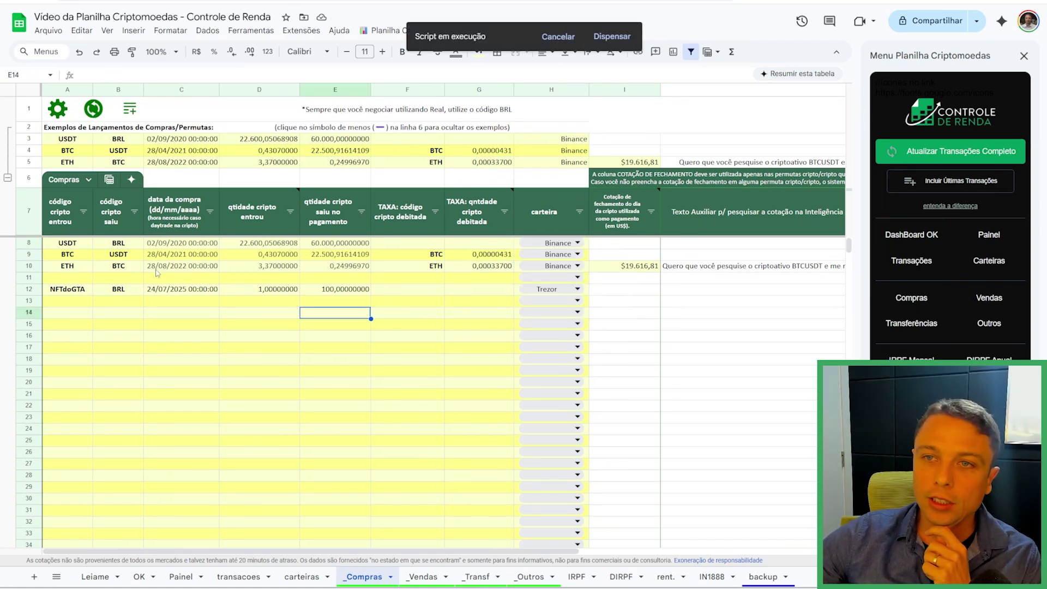
Review the NFTdoGTA purchase date in row 12 and the closing quote column for the ETH purchase in row 10
left_click(146, 291)
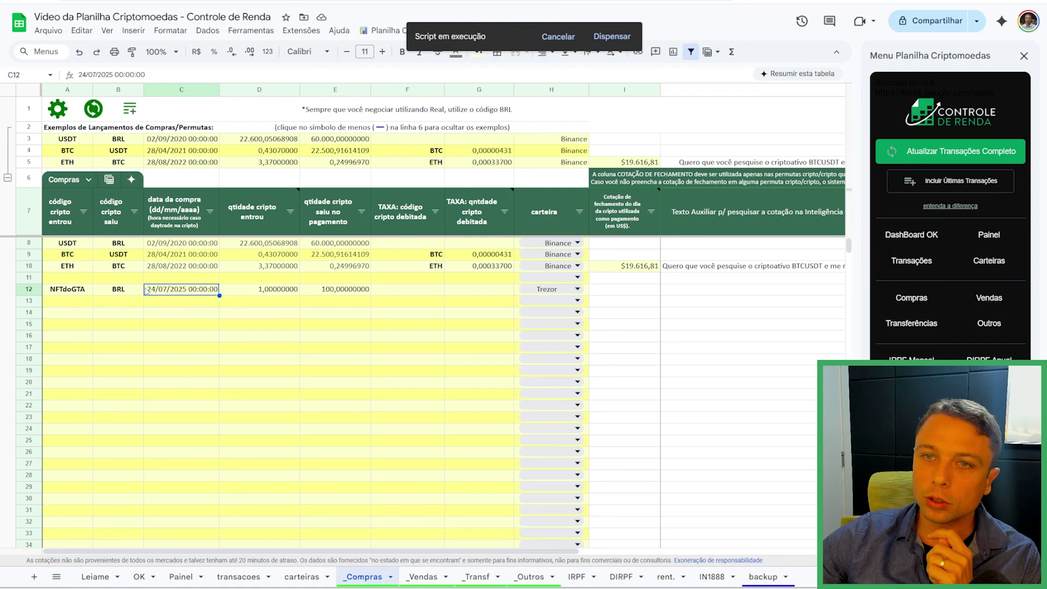
left_click(77, 270)
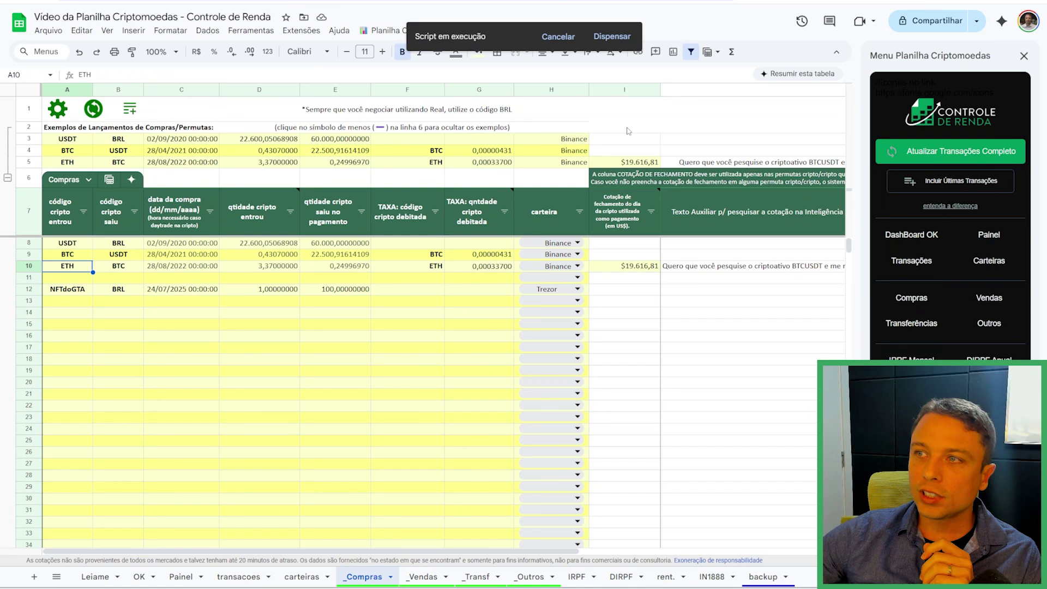
left_click(633, 90)
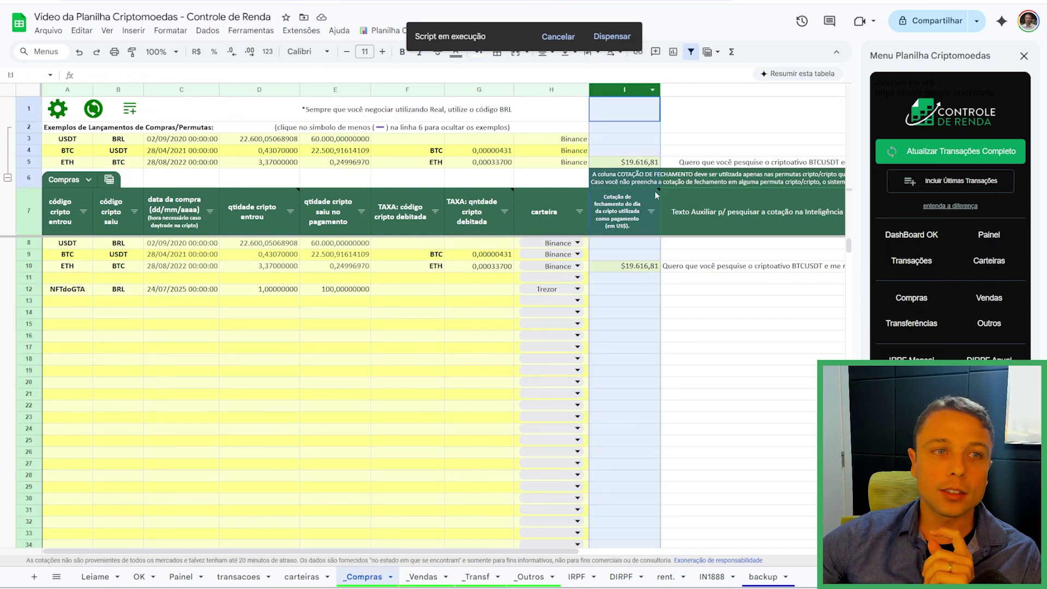
left_click(624, 268)
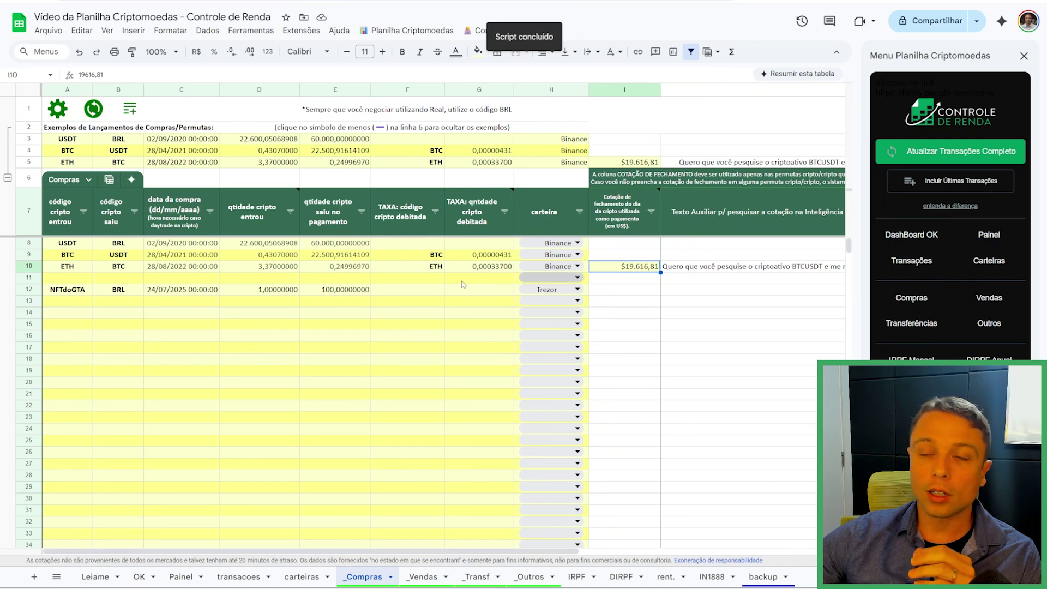
Examine the BTC purchase in row 9, checking its USDT outgoing code and its purchase date
left_click(28, 255)
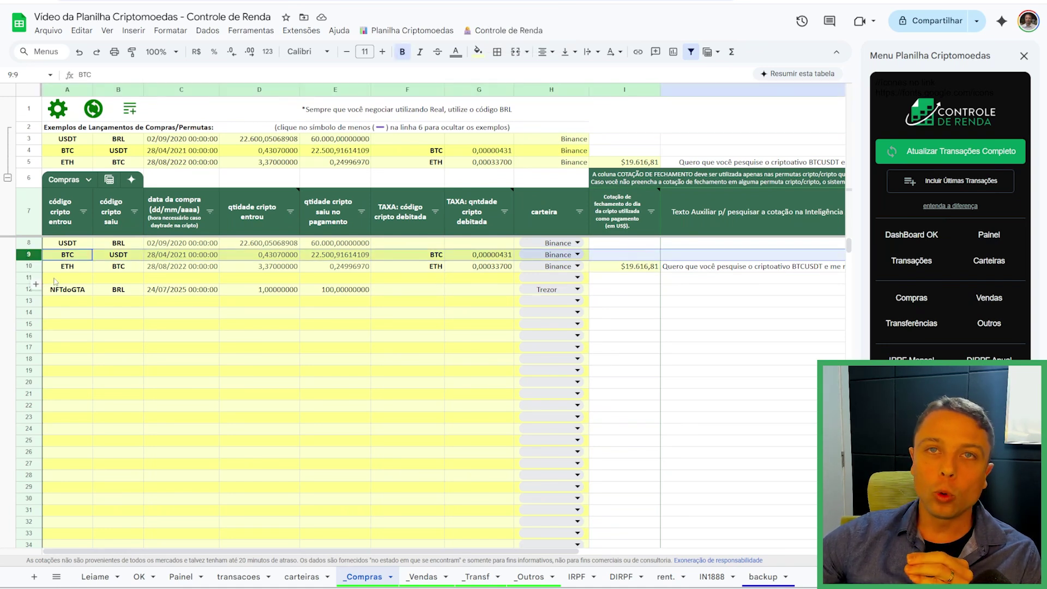
left_click(104, 257)
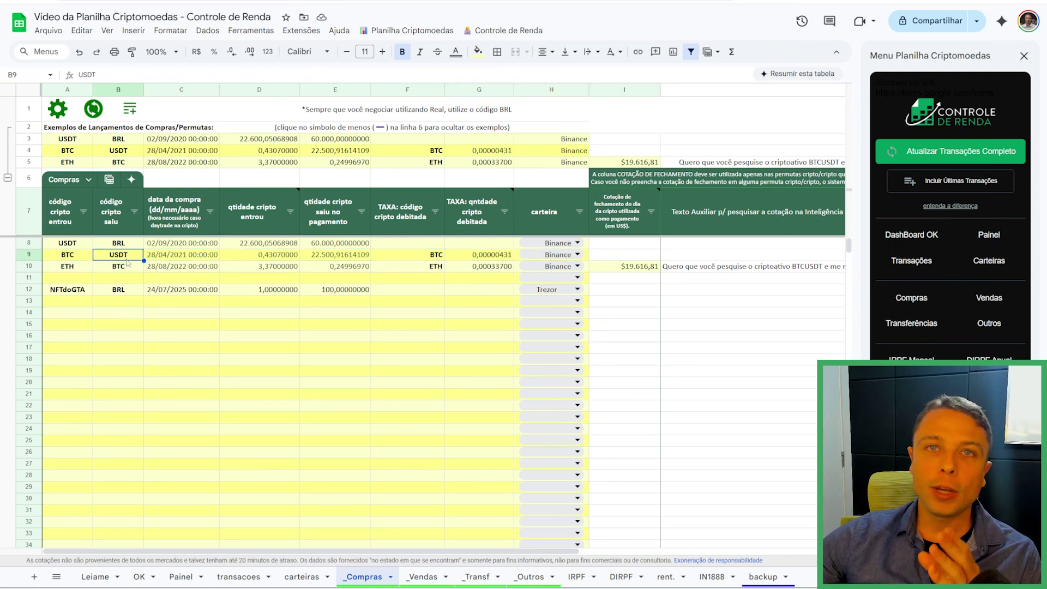
left_click(158, 260)
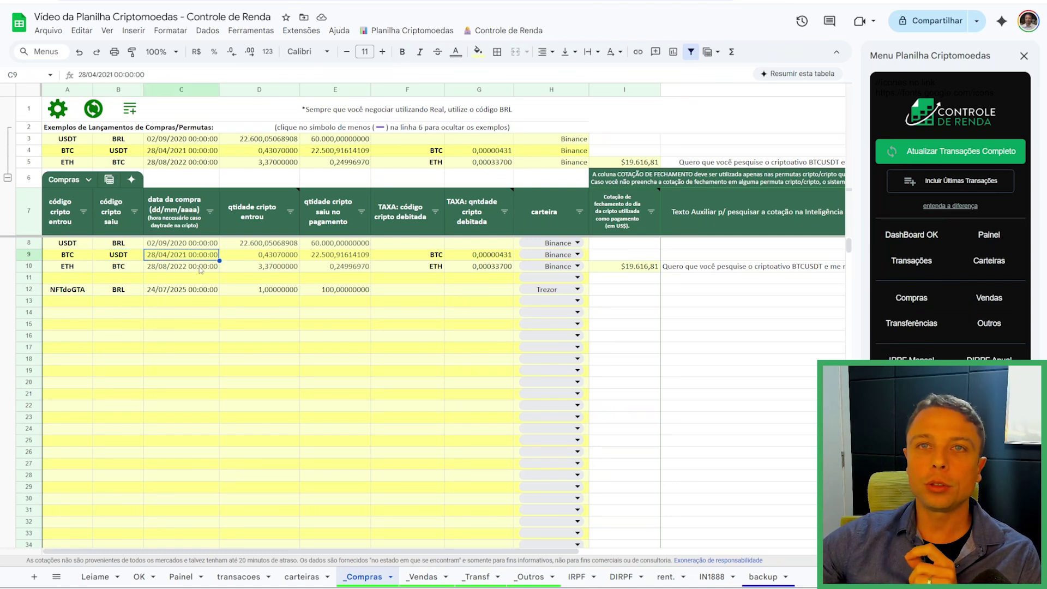
Check the incoming ETH and outgoing BTC codes in row 10 against the closing quote in column I
left_click(29, 266)
left_click(74, 269)
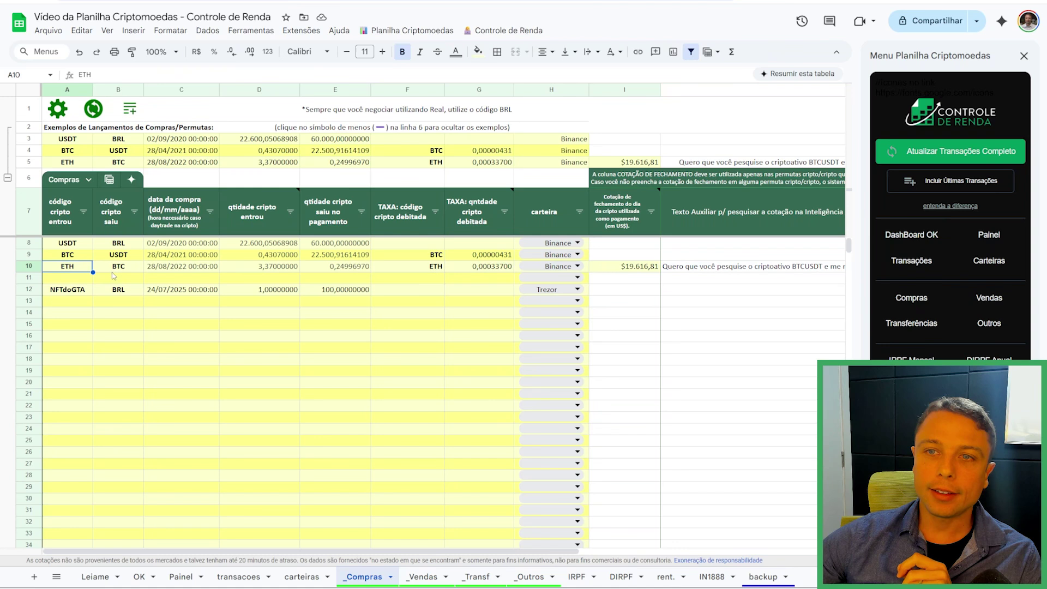
key("Right")
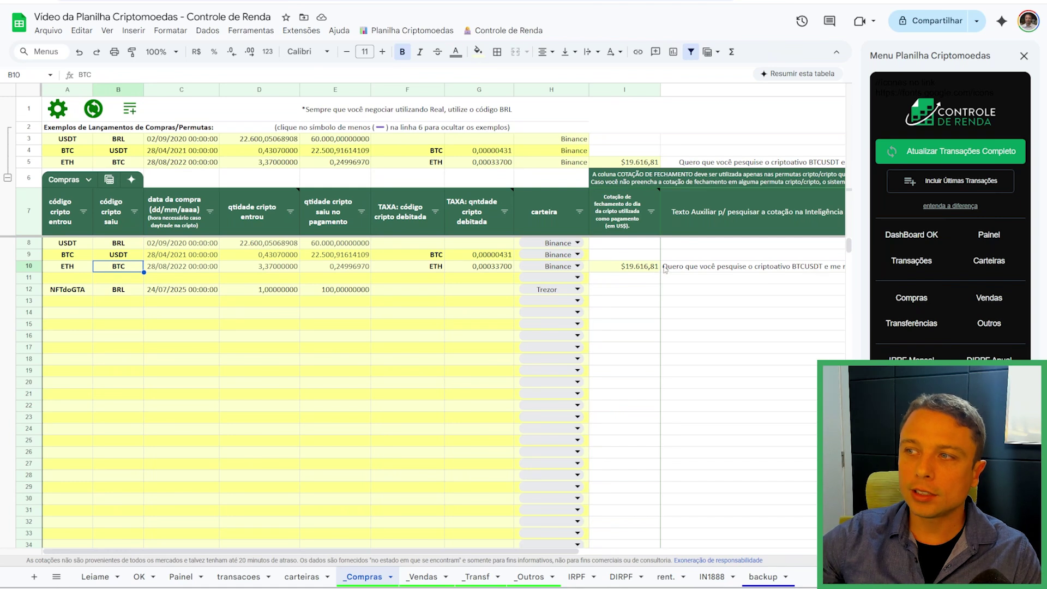
left_click(634, 267)
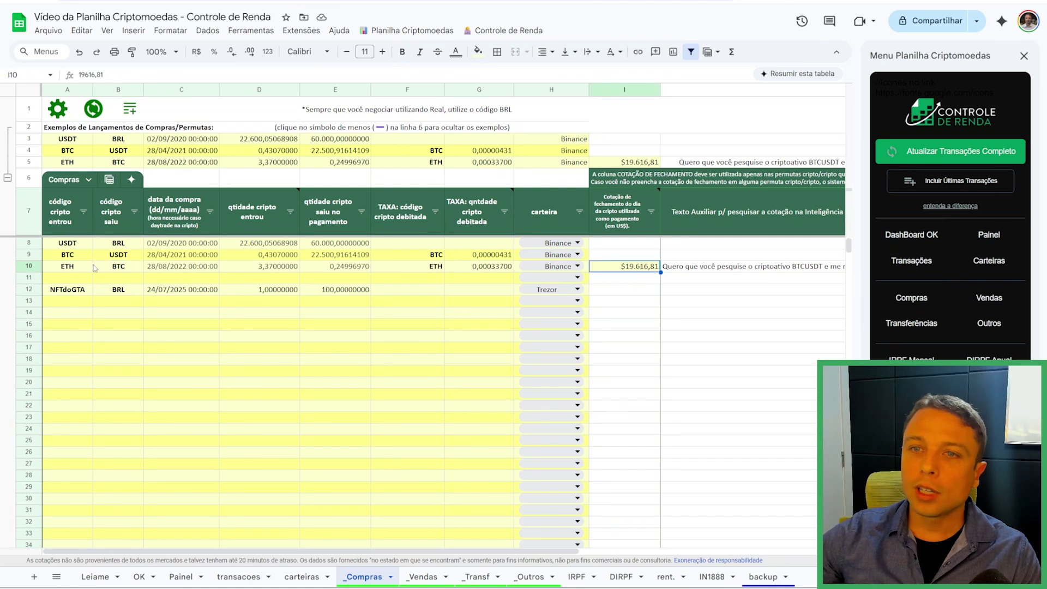
left_click_drag(92, 267, 110, 267)
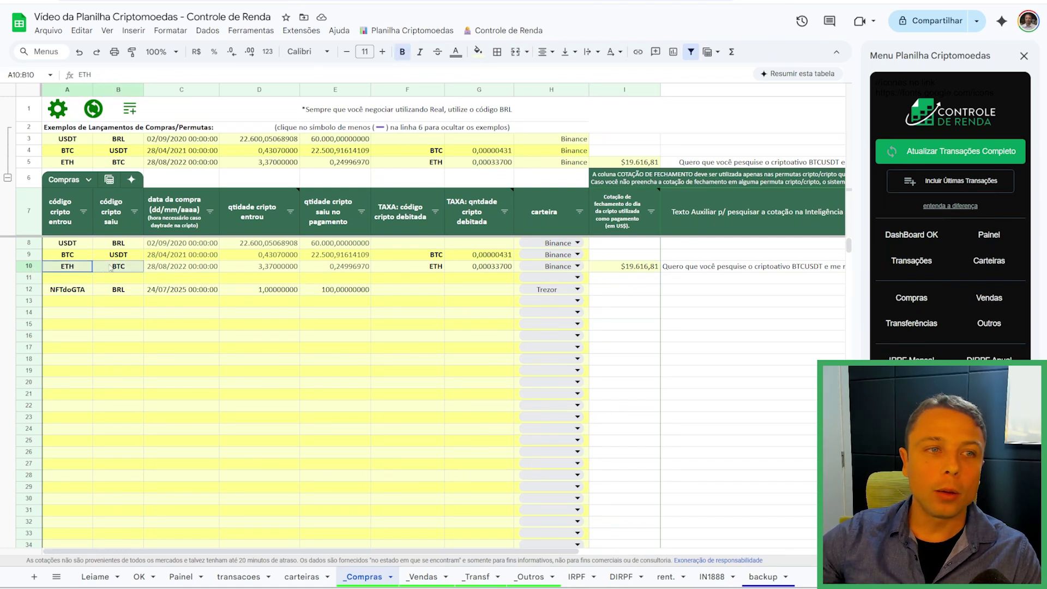
left_click(640, 269)
left_click(628, 90)
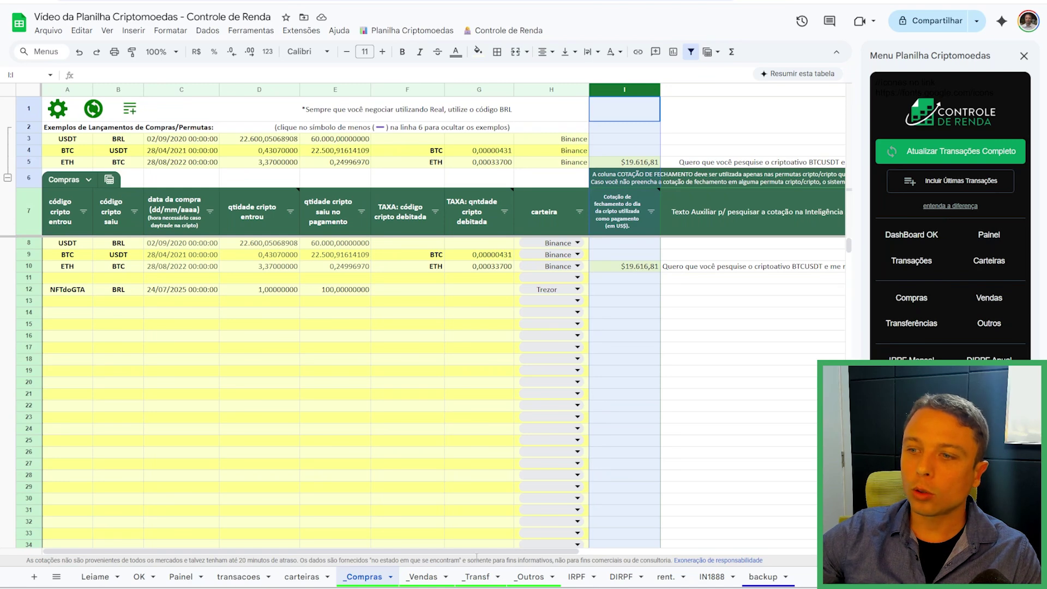
Copy the AI search text from J10 and submit it in Gemini to look up the BTCUSDT closing quote for 28/08/2022
left_click_drag(477, 556, 692, 552)
left_click(497, 267)
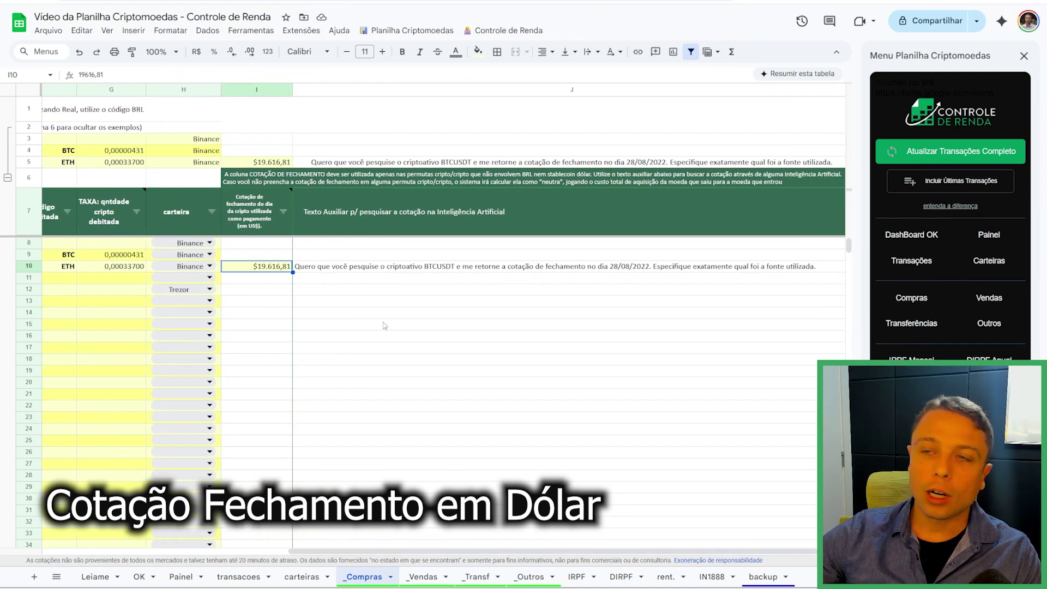
left_click(353, 267)
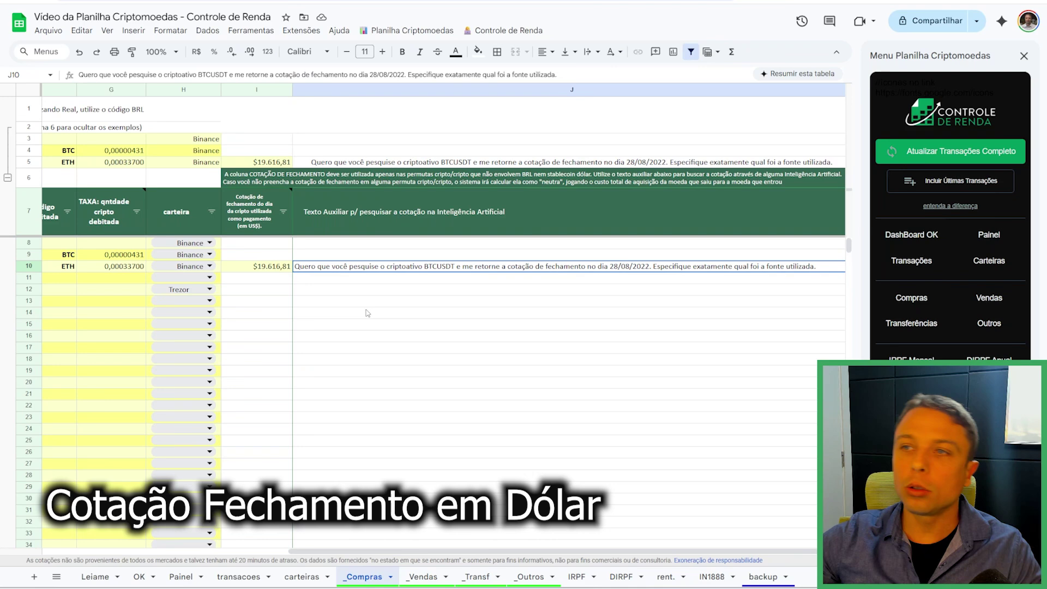
key("ctrl+c")
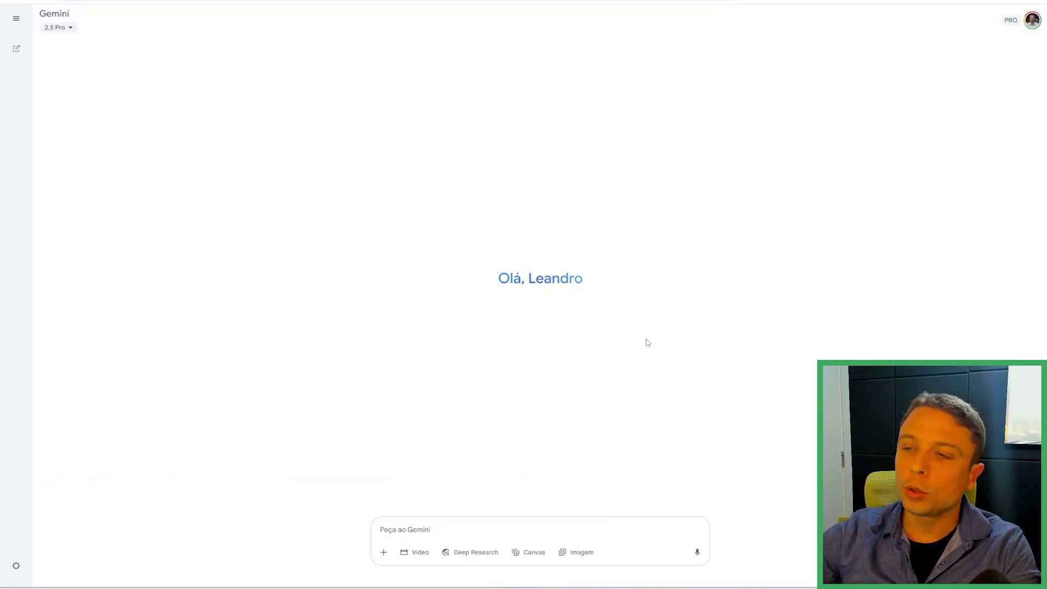
key("ctrl+v")
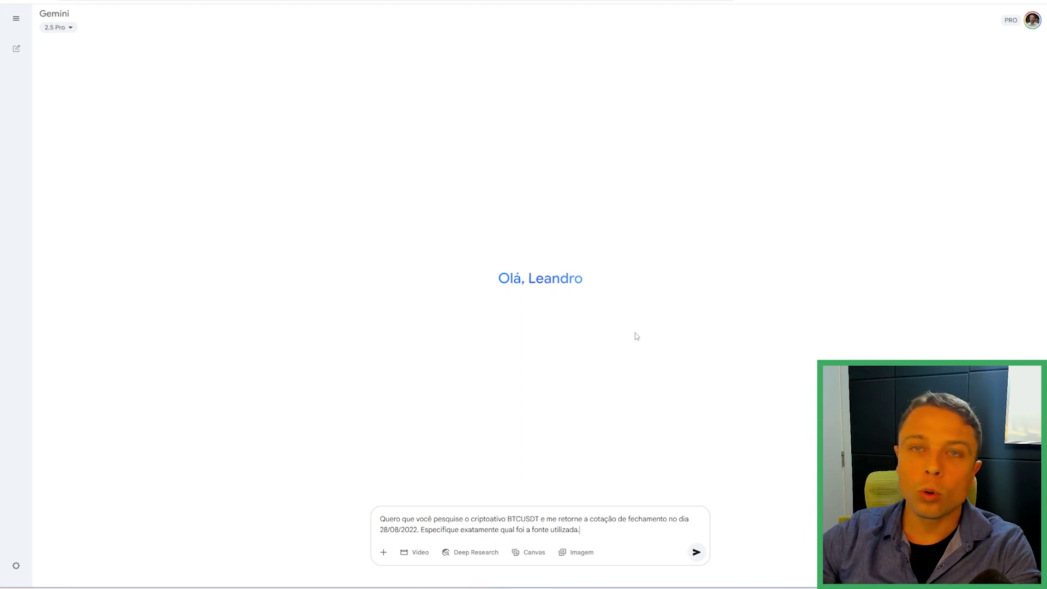
key("Return")
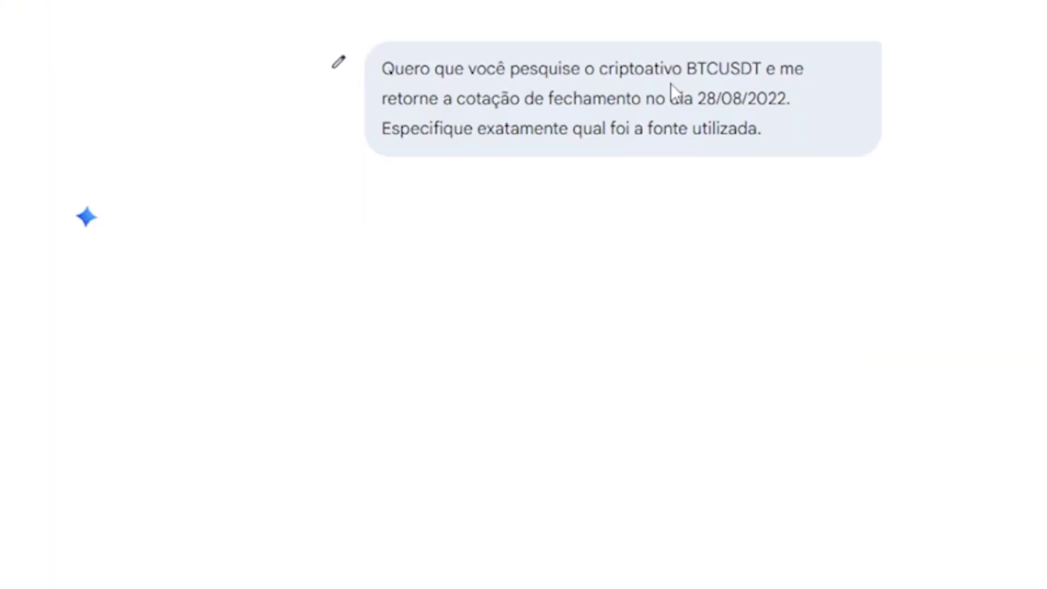
Check the BTCUSDT pair and date in the submitted Gemini query and the closing quote in its answer
left_click_drag(686, 68, 775, 69)
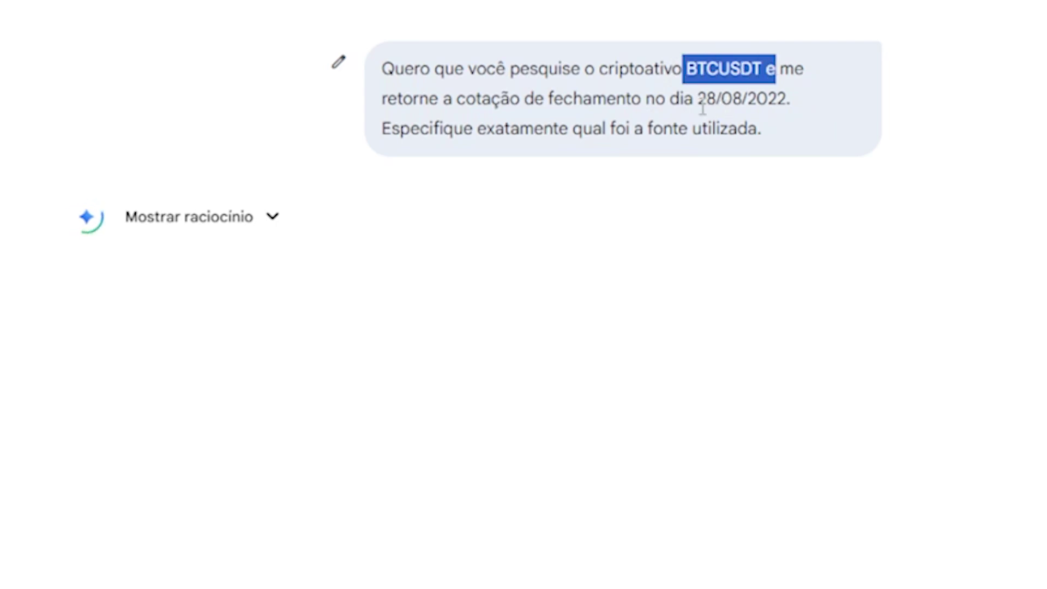
left_click_drag(698, 99, 791, 96)
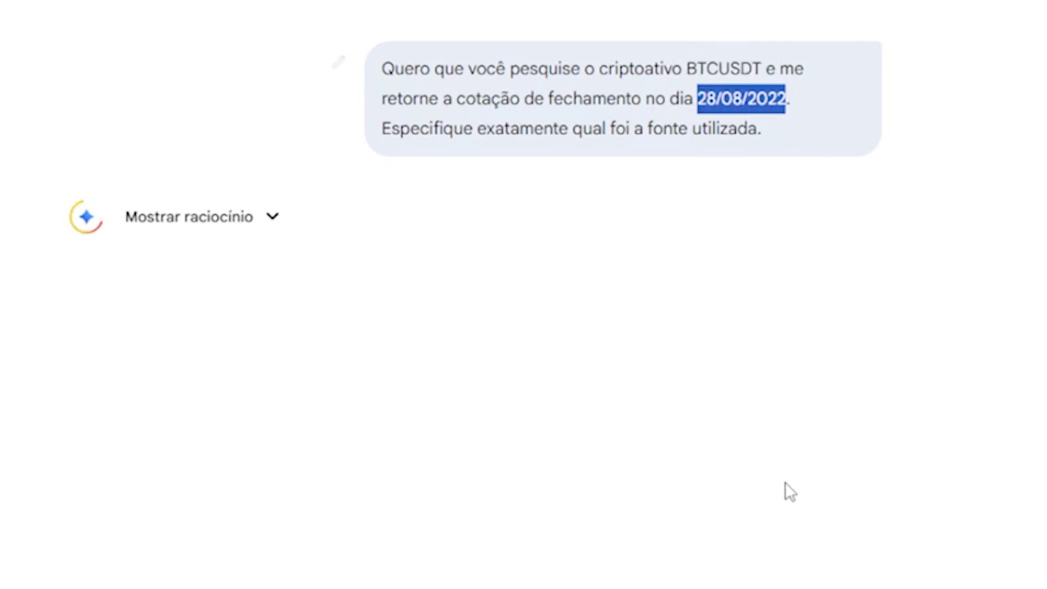
left_click_drag(418, 158, 450, 158)
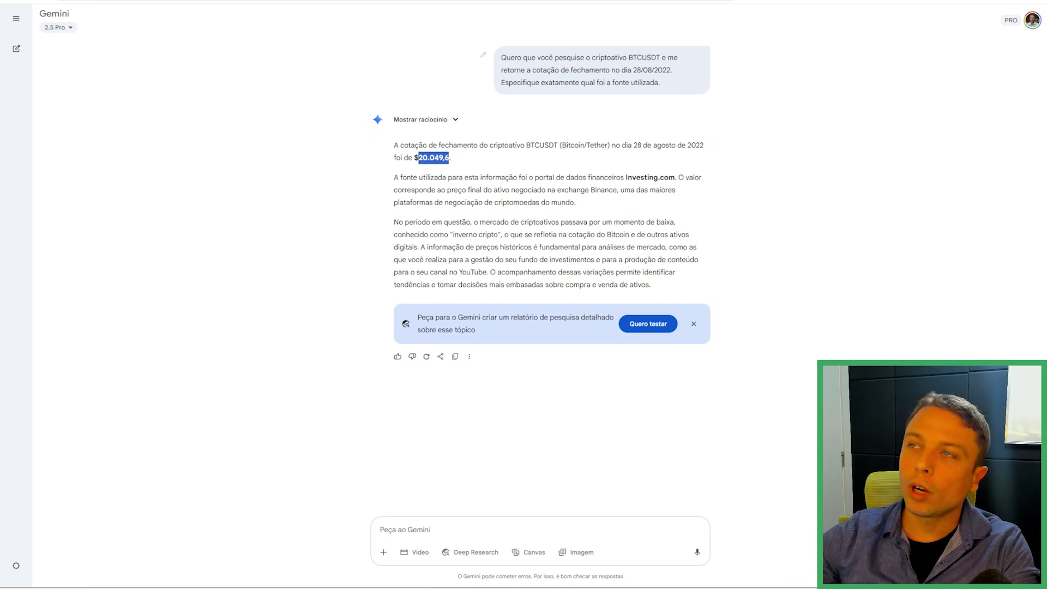
left_click(434, 159)
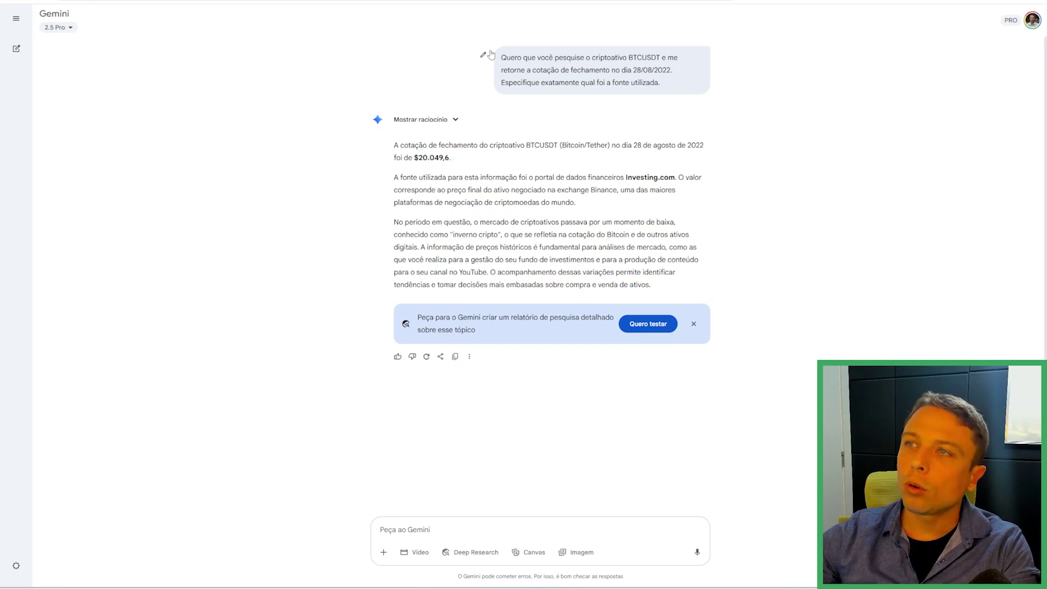
Back in Google Sheets, clear the closing quote of the ETH purchase in I10 and check the AVISOS list on the OK sheet
key("ctrl+shift+Tab")
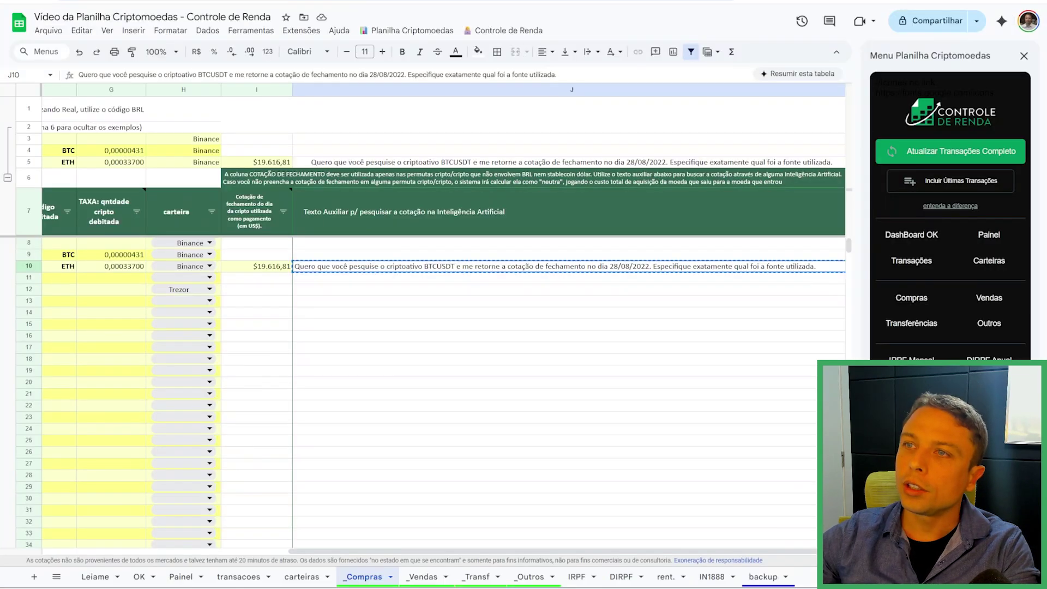
left_click(257, 272)
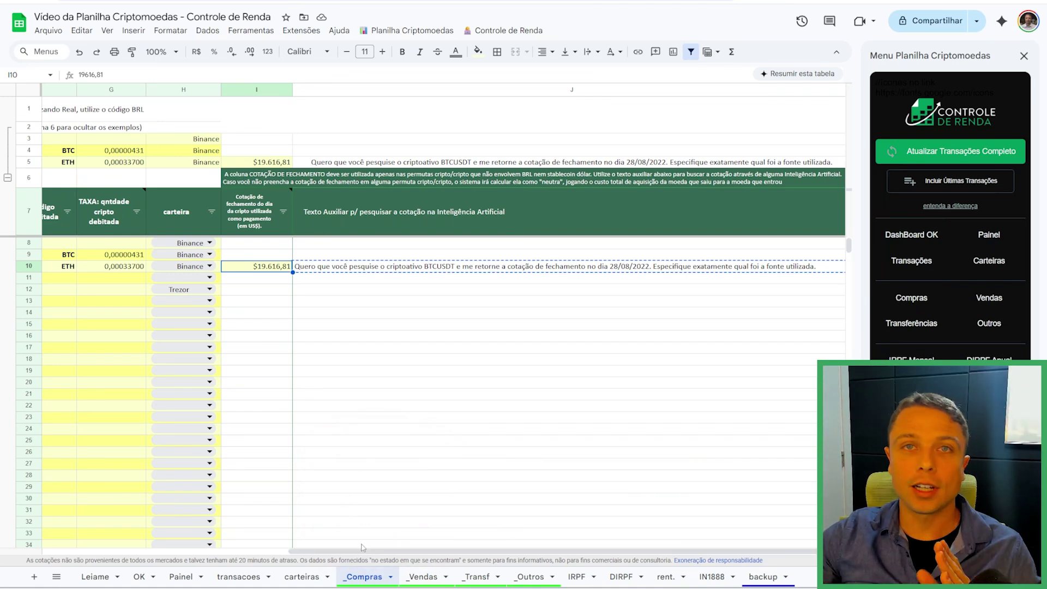
left_click_drag(366, 552, 342, 552)
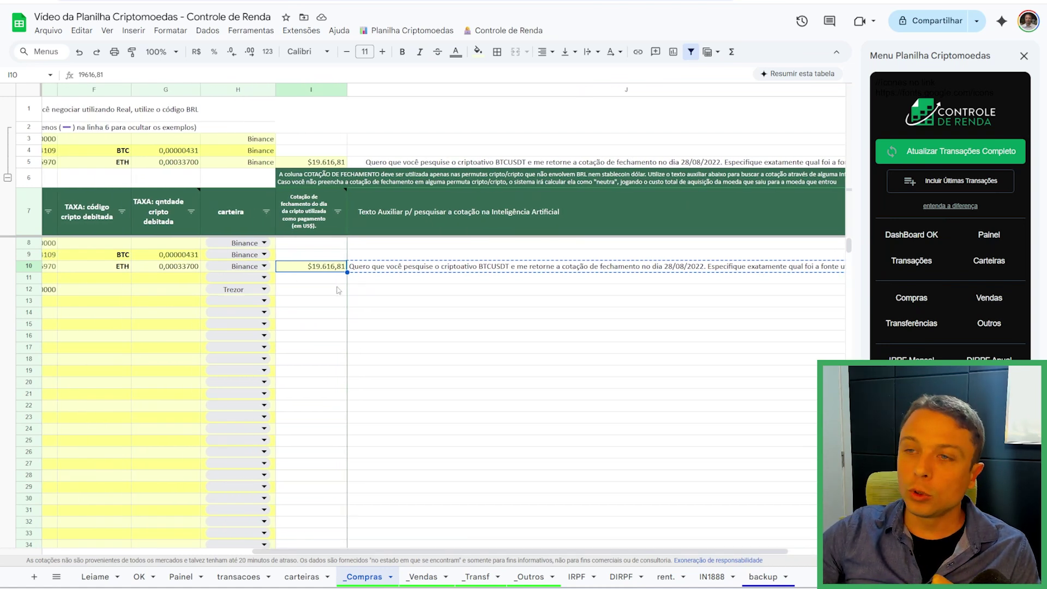
key("Delete")
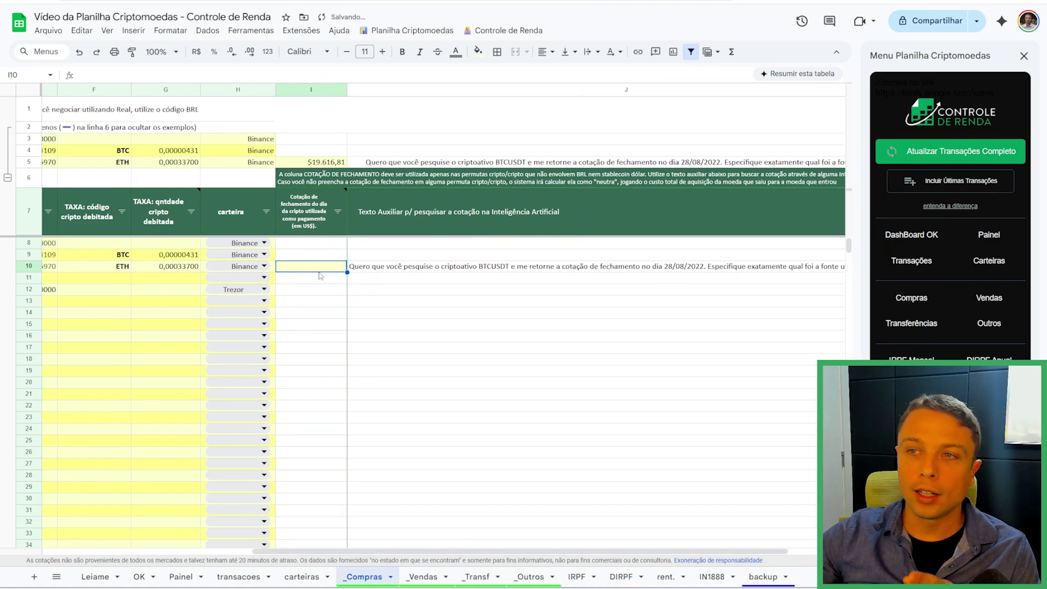
left_click(141, 576)
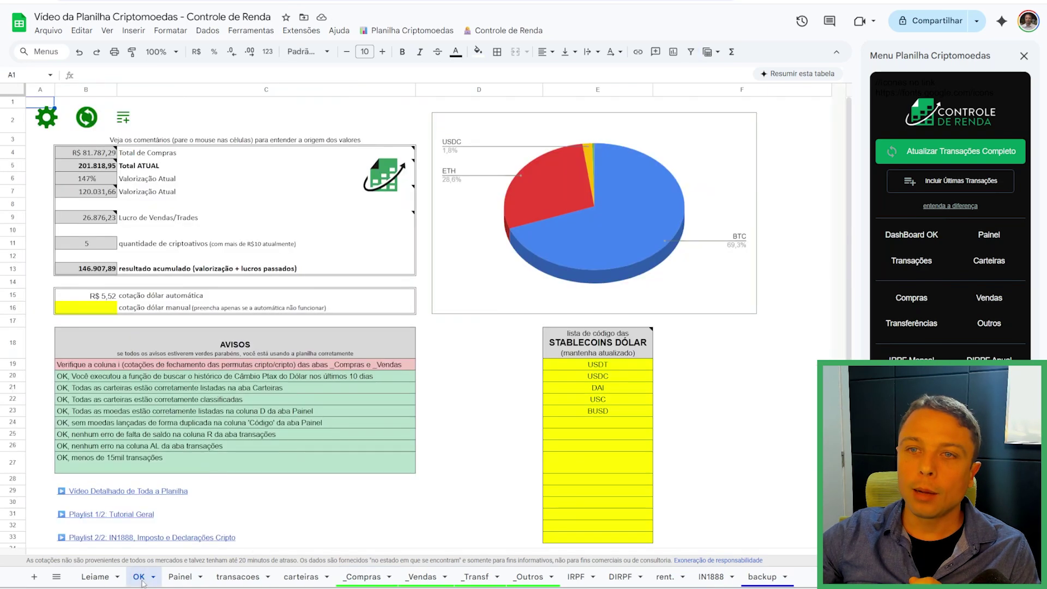
Check the AVISOS warning about column I on the OK sheet and read the closing quote and neutral swap notes on the _Compras sheet
left_click(111, 366)
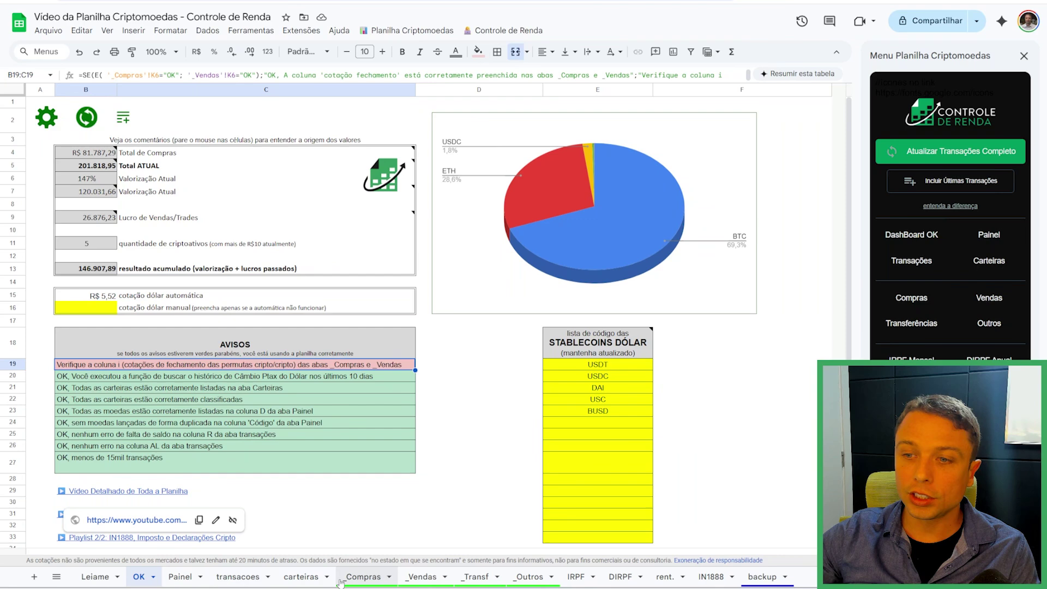
left_click(363, 577)
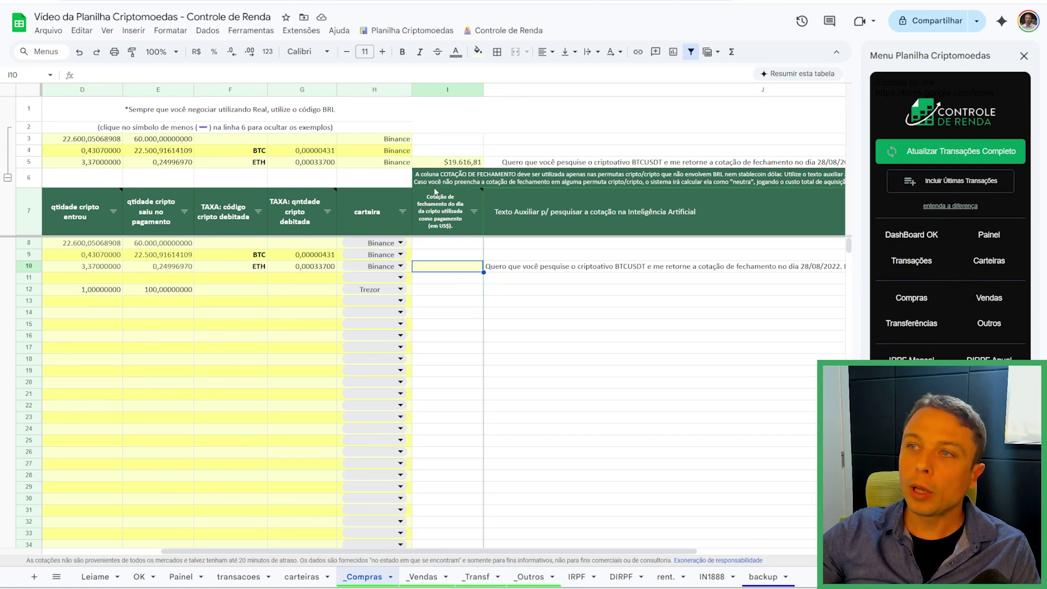
mouse_move(454, 211)
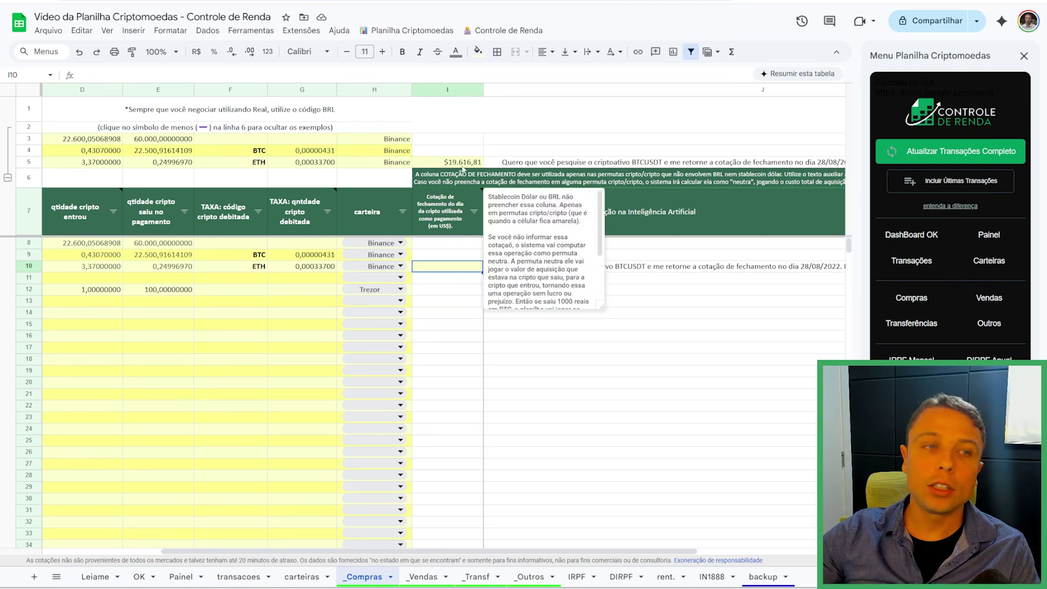
mouse_move(461, 180)
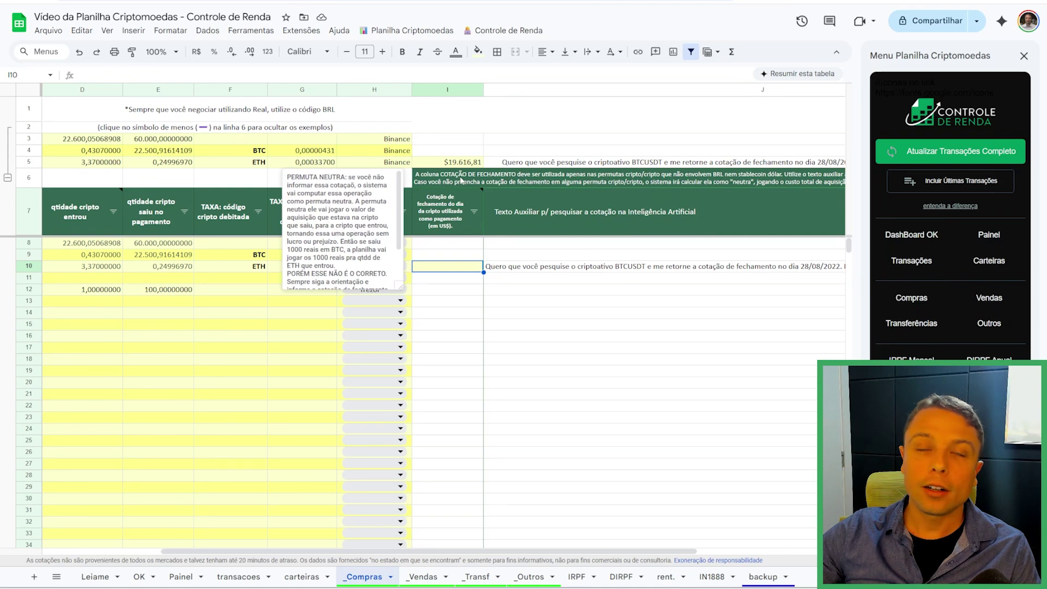
left_click(243, 329)
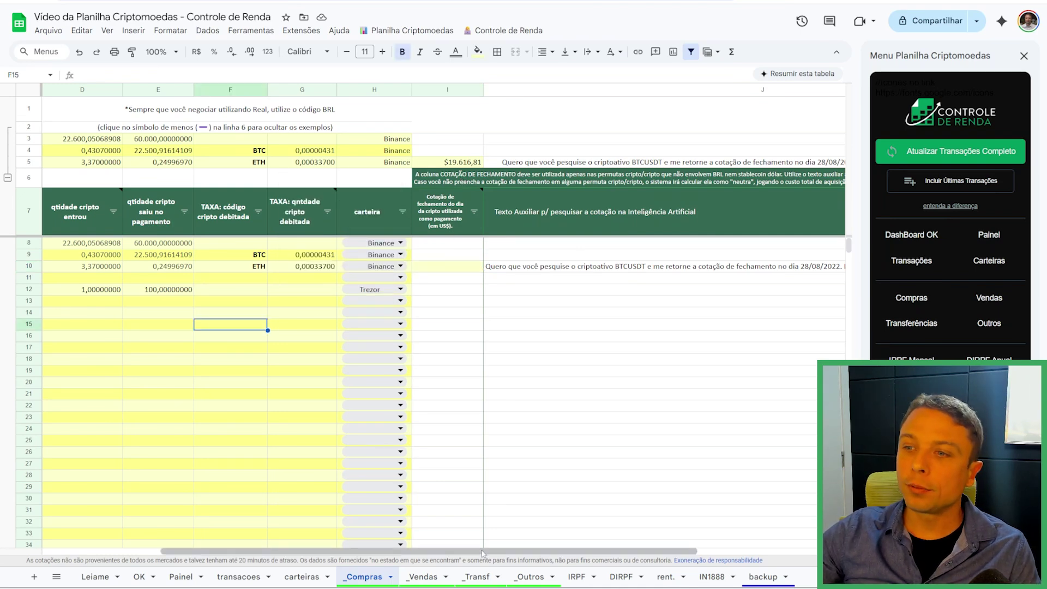
Review the ETH purchase in row 10, from its outgoing BTC code and traded quantities to the closing quote cell I10
scroll(123, 266, "left", 3)
left_click(123, 267)
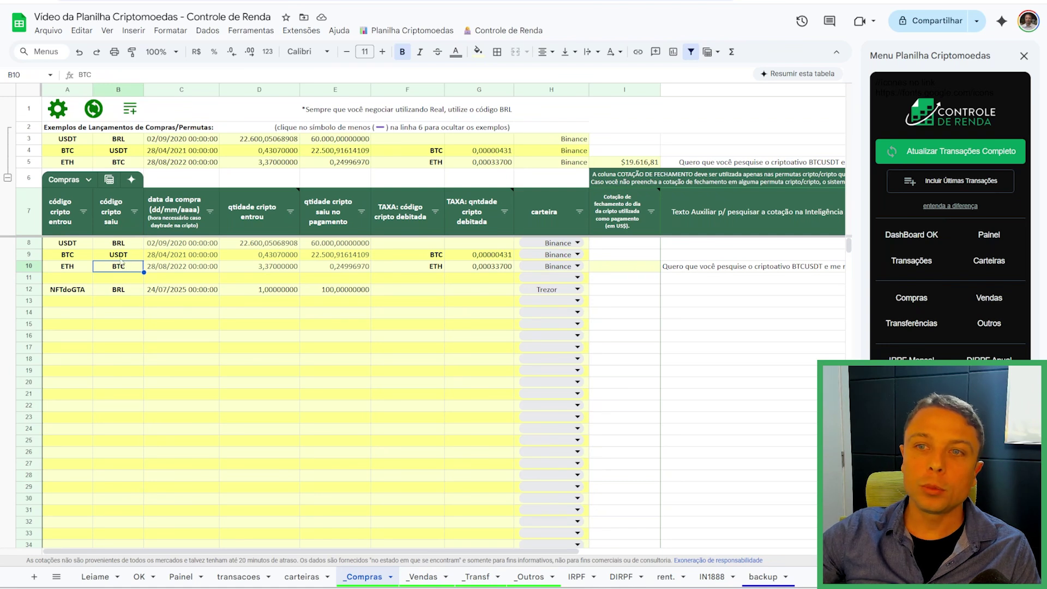
left_click(347, 267)
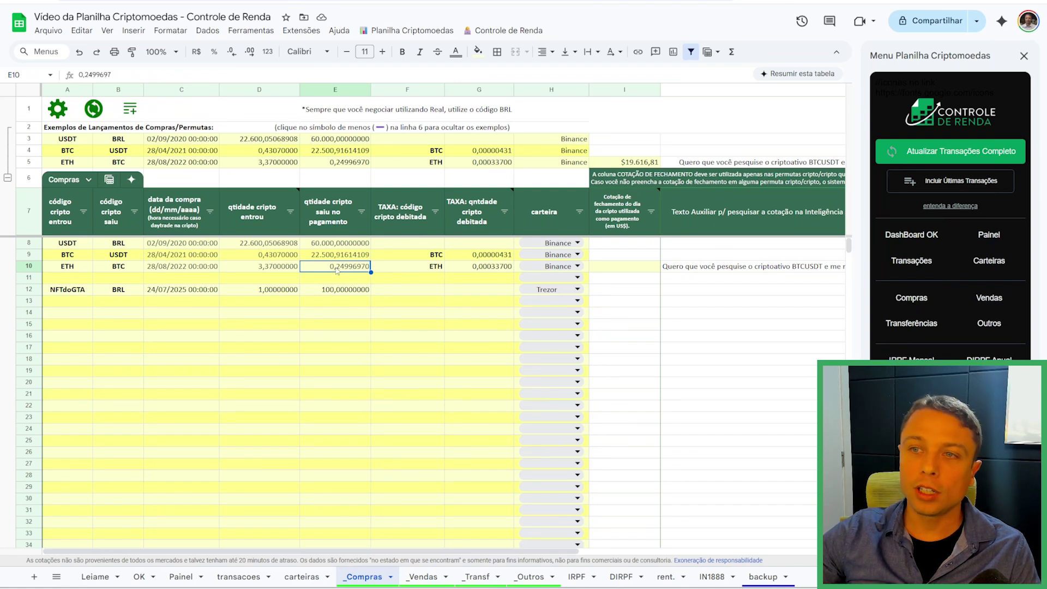
left_click(256, 267)
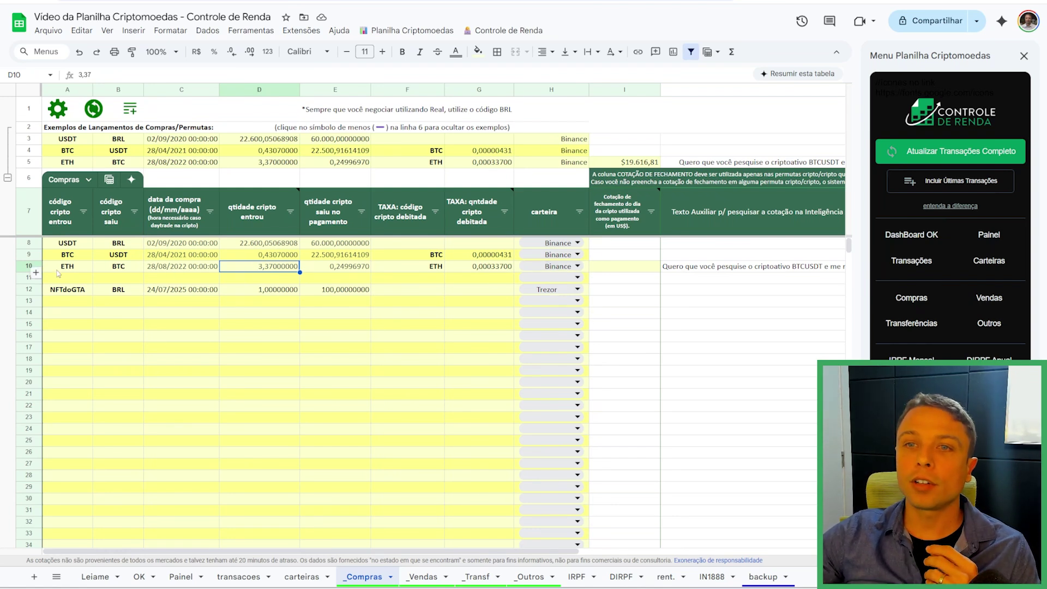
left_click(25, 266)
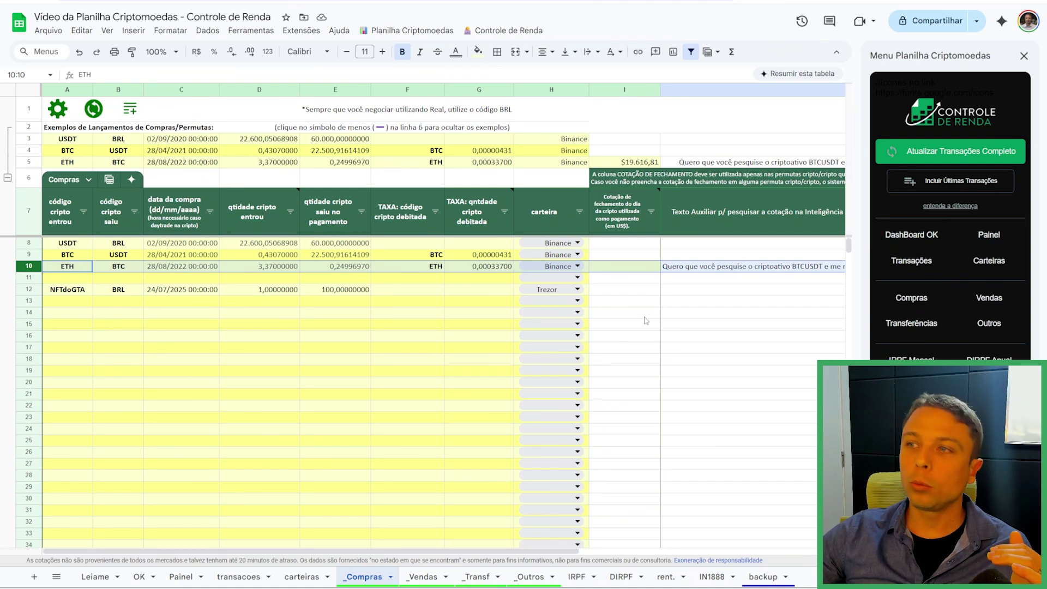
left_click(666, 266)
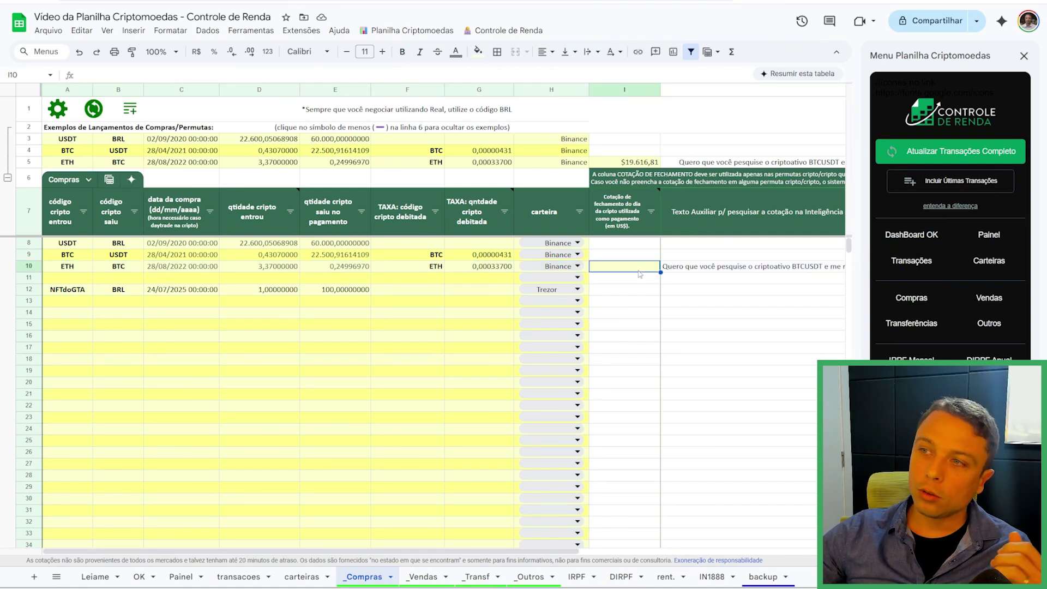
left_click(632, 270)
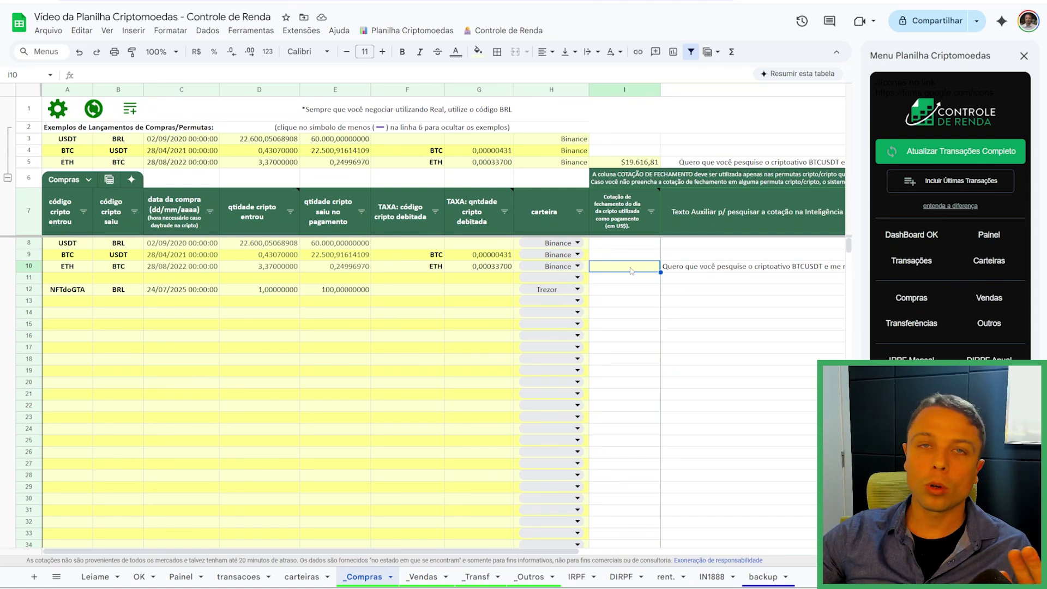
Open the _Vendas sheet and select the recorded sales in A8:H10 for review
left_click(333, 362)
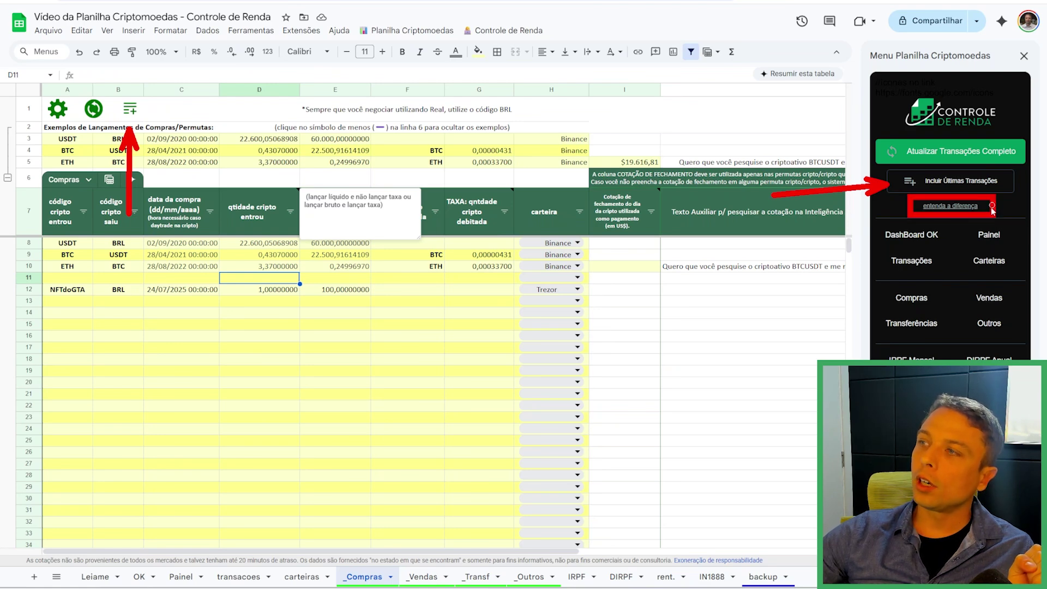
left_click(988, 297)
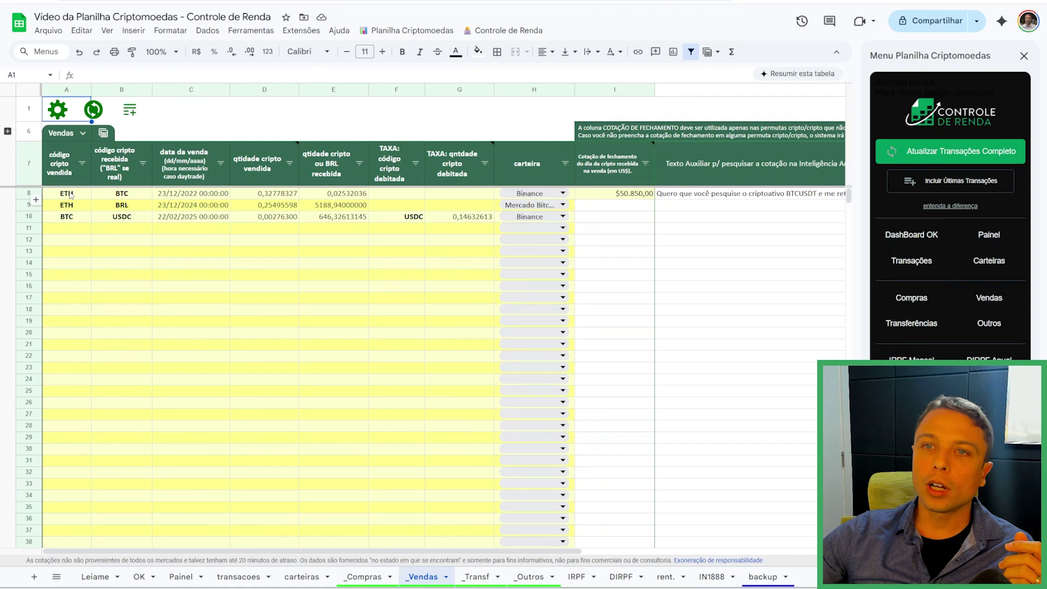
left_click_drag(66, 193, 538, 220)
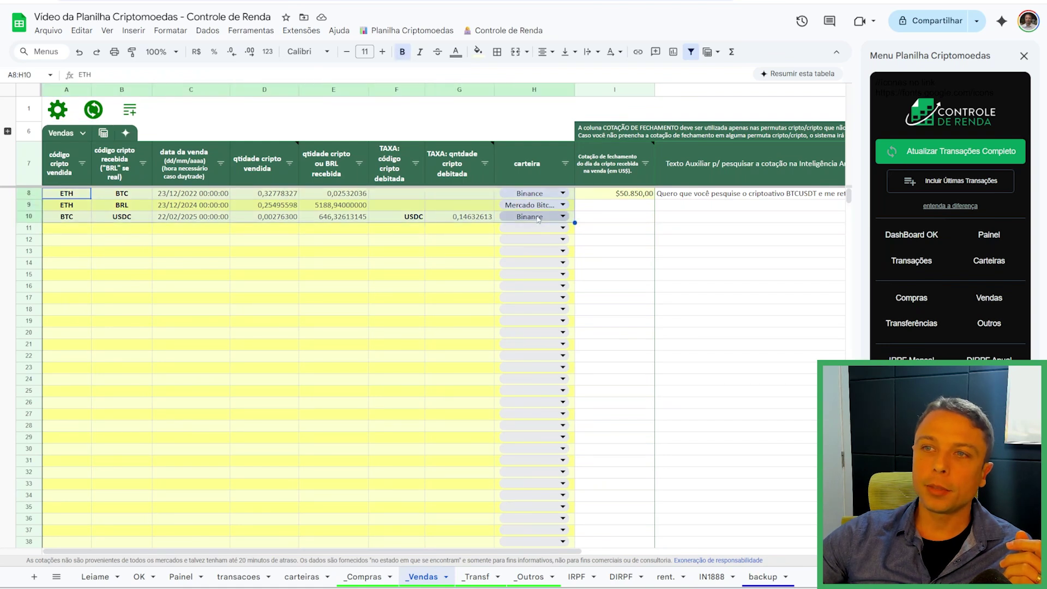
Open the _Transf sheet and examine the BTC transfer's date, code, wallets, fee and outgoing and incoming quantities in row 6
key("ctrl+shift+Page_Down")
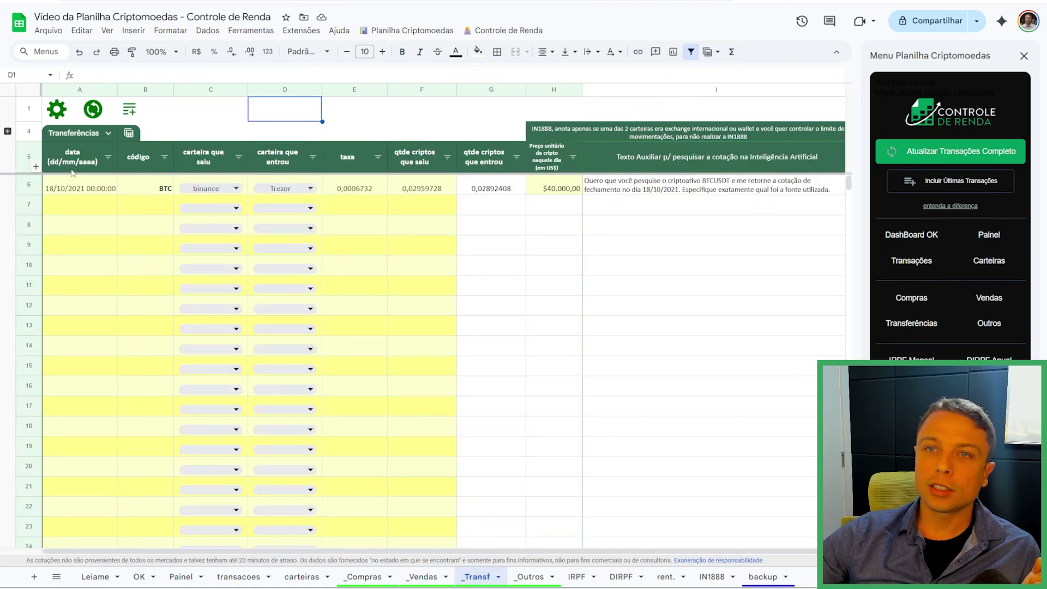
left_click(76, 188)
left_click(152, 189)
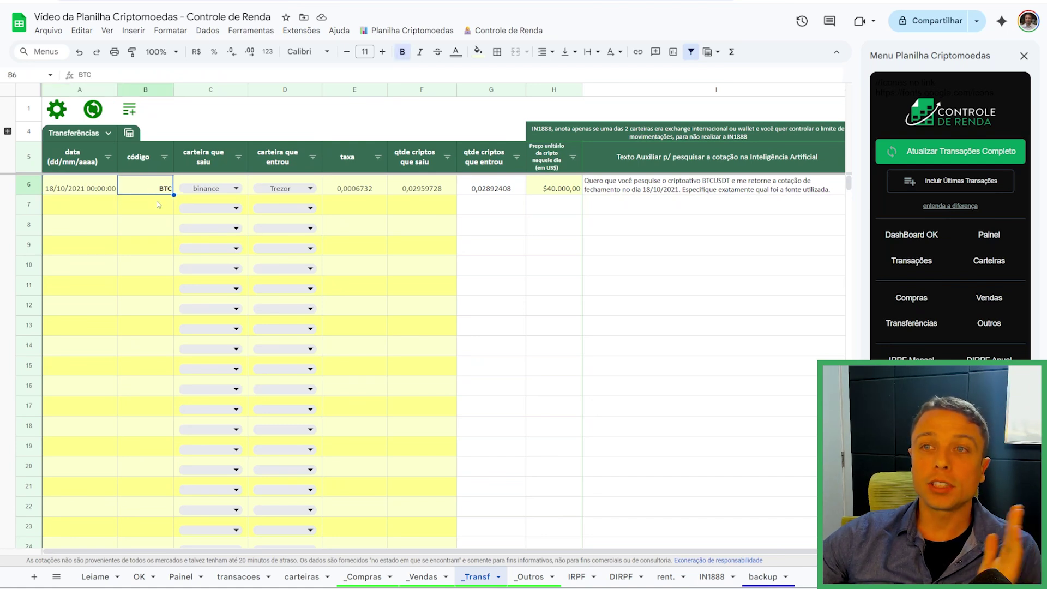
left_click(237, 188)
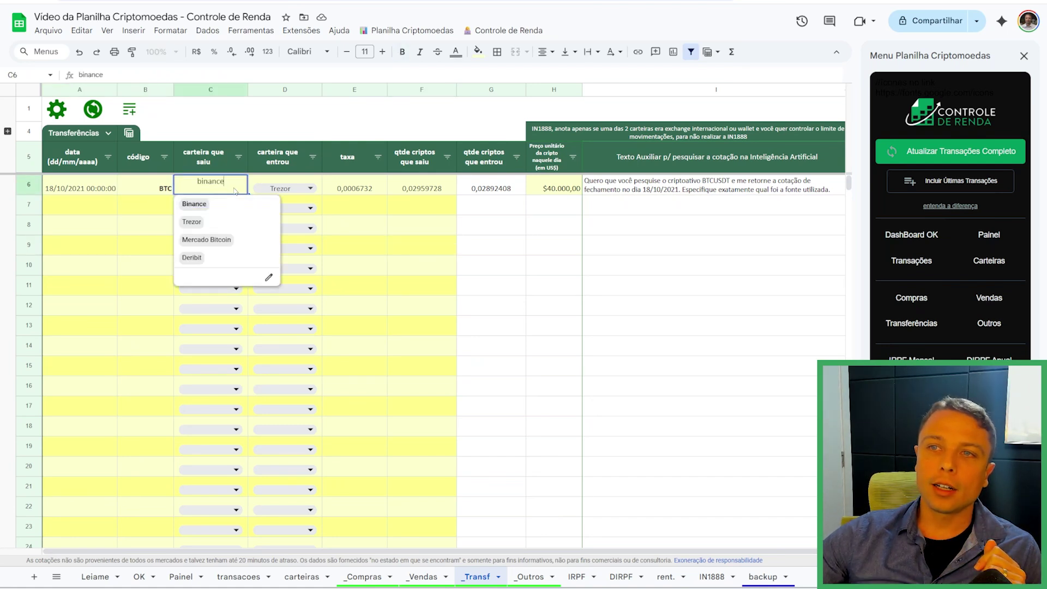
left_click(300, 191)
left_click(376, 187)
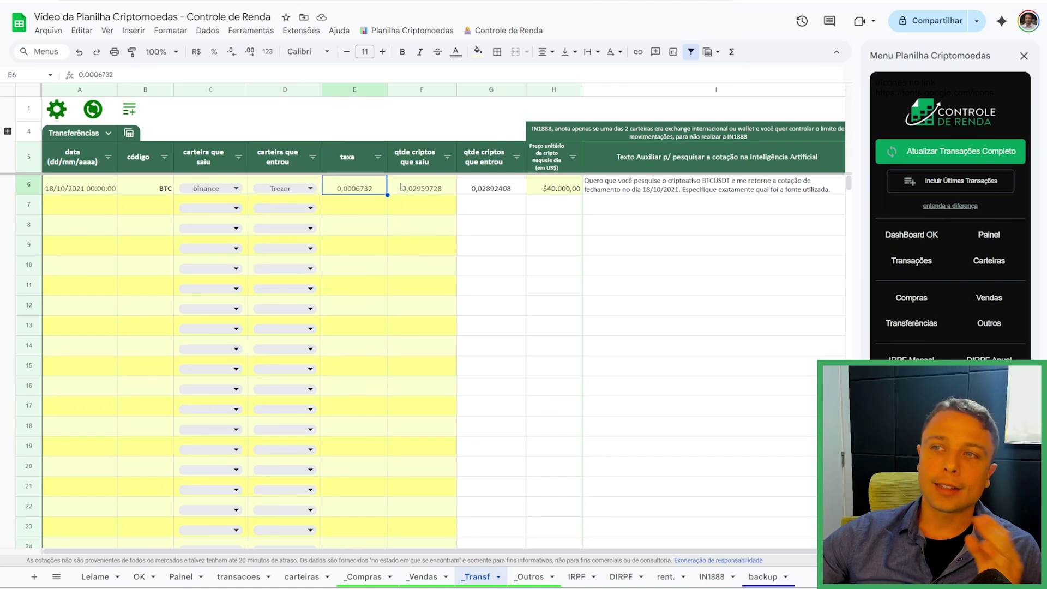
left_click(429, 190)
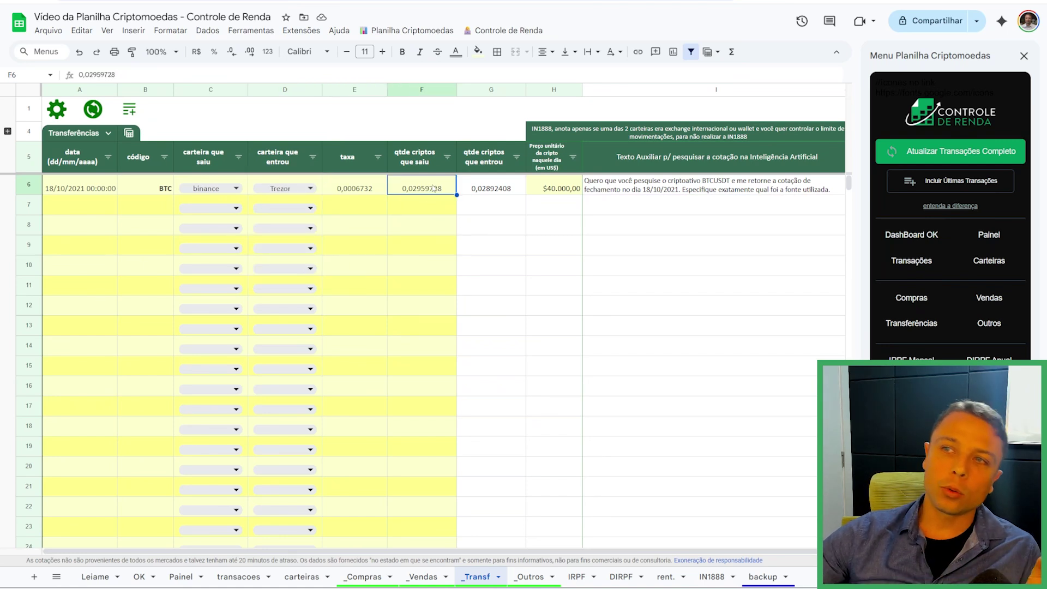
left_click(468, 190)
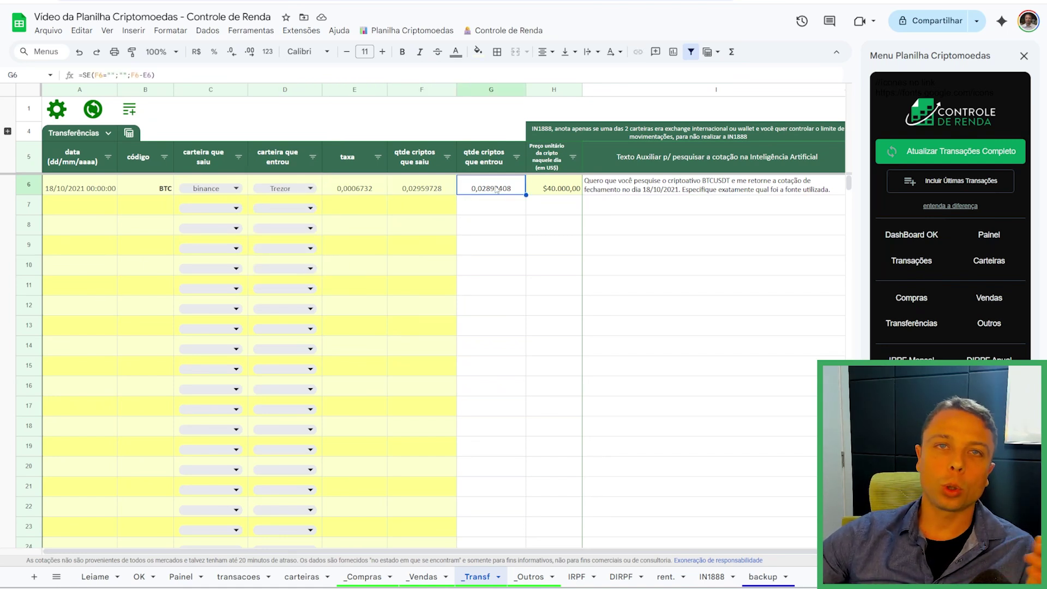
Recheck the transfer's fee and view the wallet options for the source and destination in row 6
left_click(364, 185)
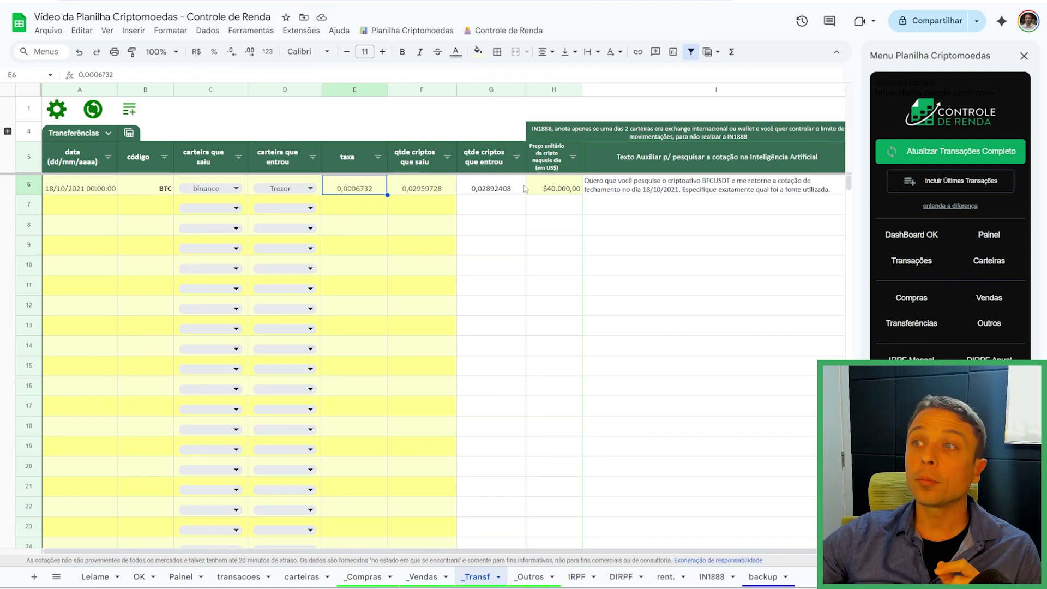
left_click(236, 189)
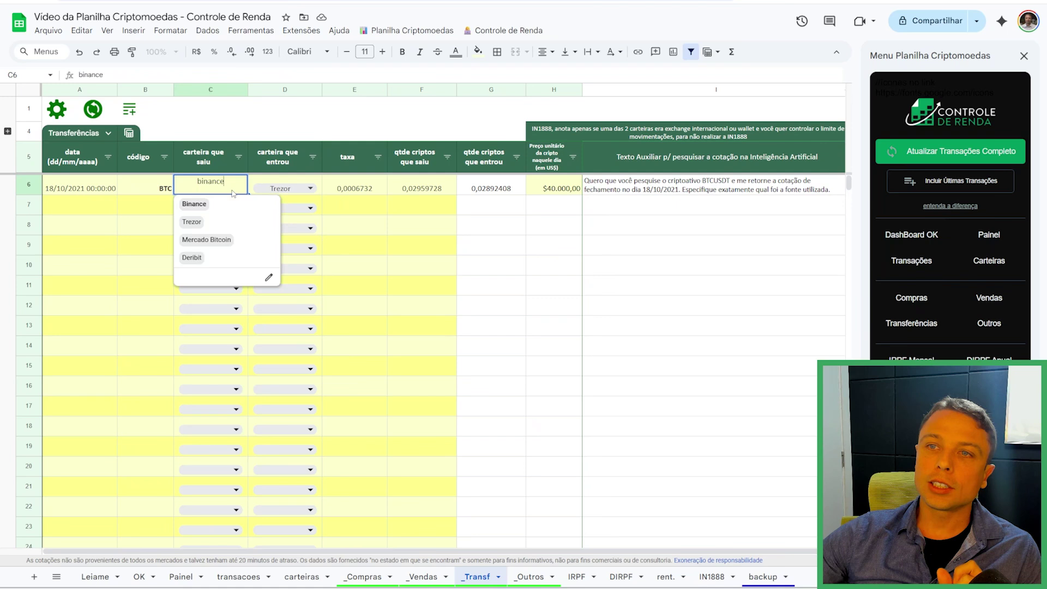
left_click(308, 189)
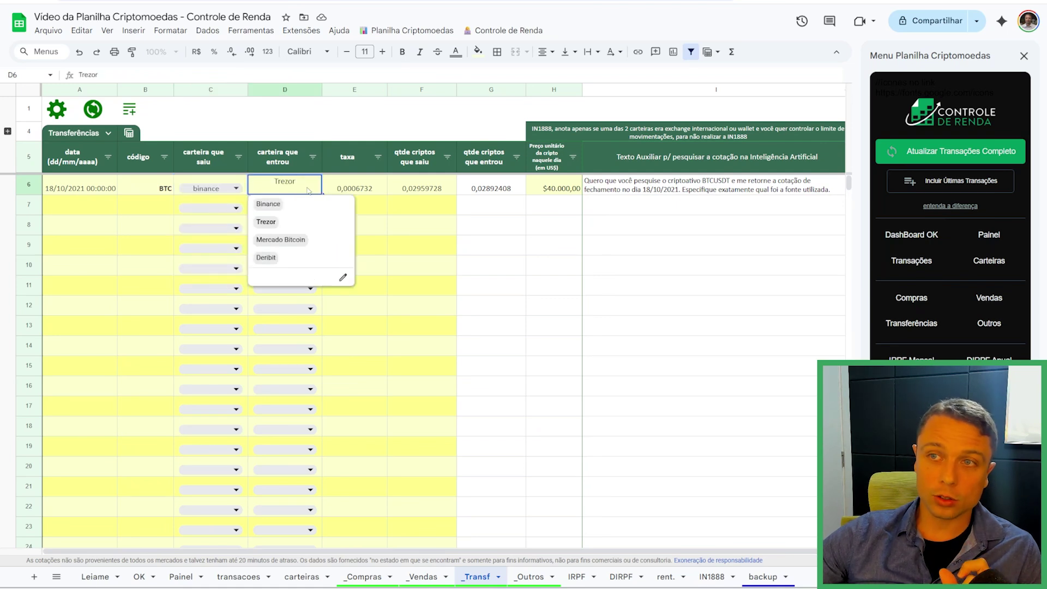
left_click(418, 224)
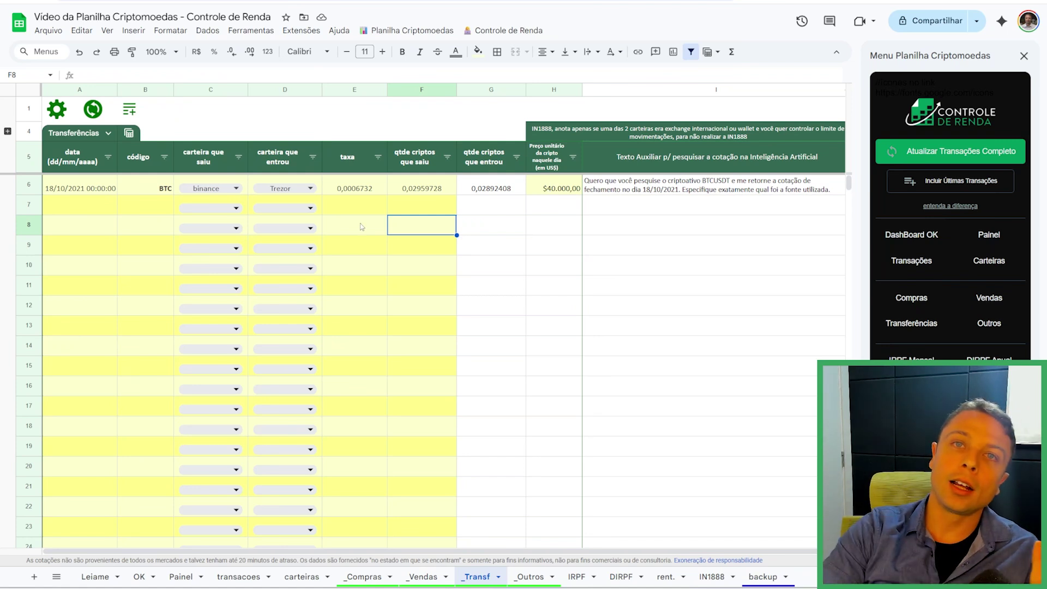
left_click(367, 205)
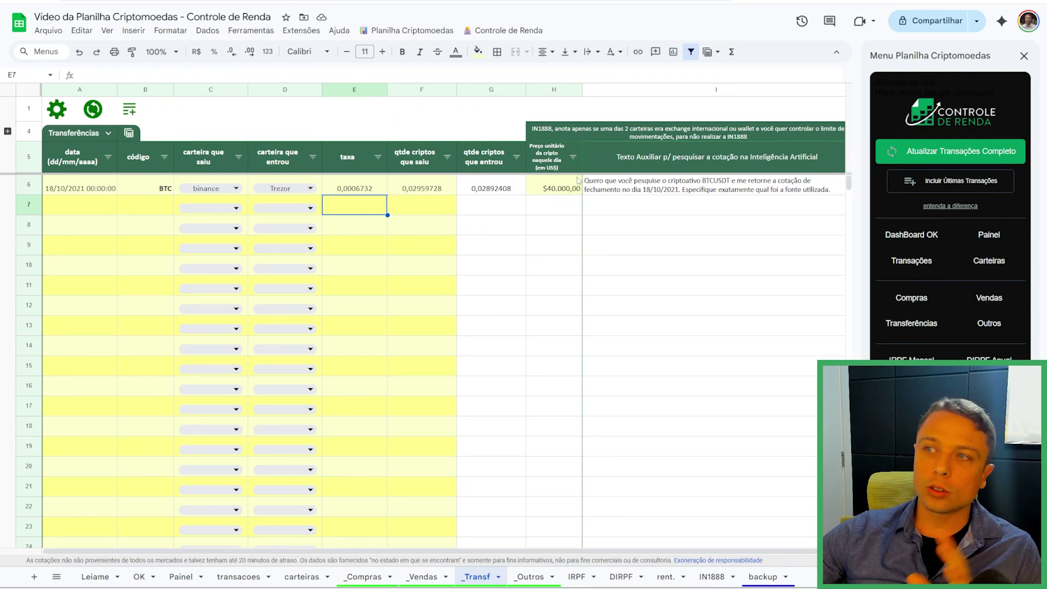
Examine the transfer's unit price in H6 and AI search text in I6, along with its fee and outgoing quantity
left_click(556, 190)
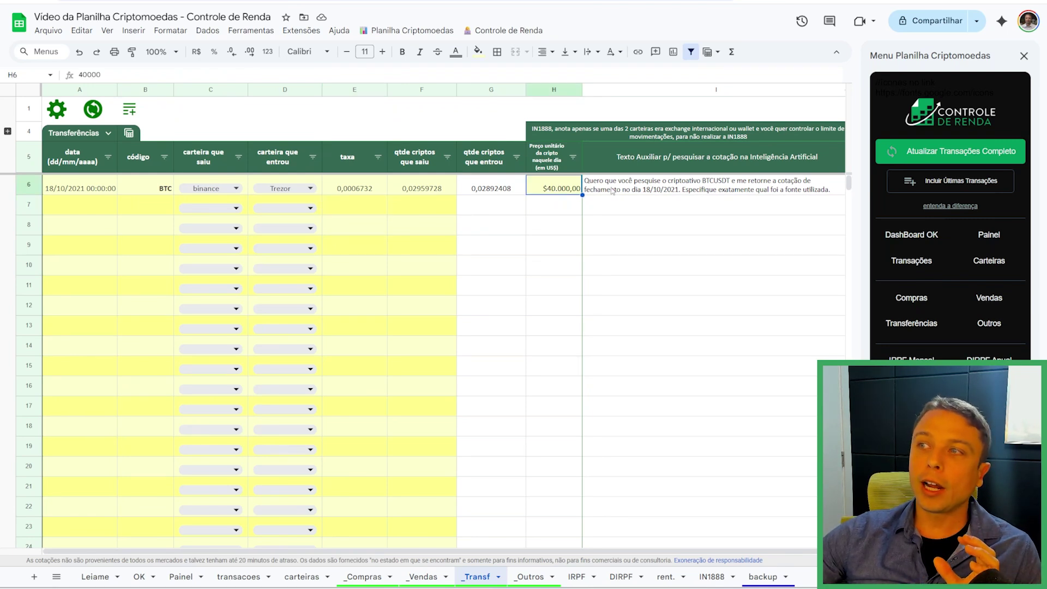
left_click(612, 191)
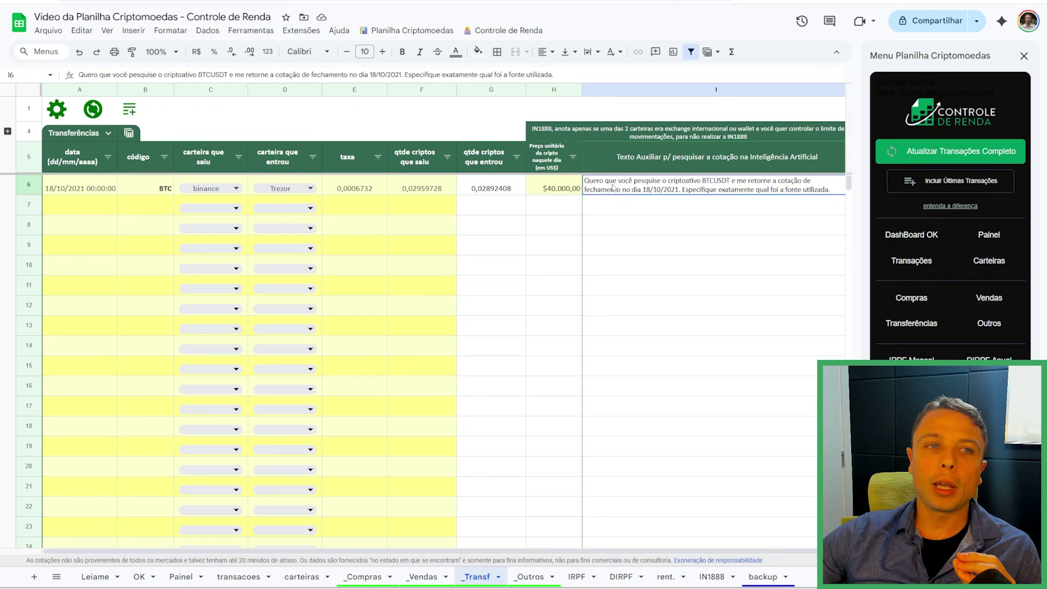
left_click(566, 193)
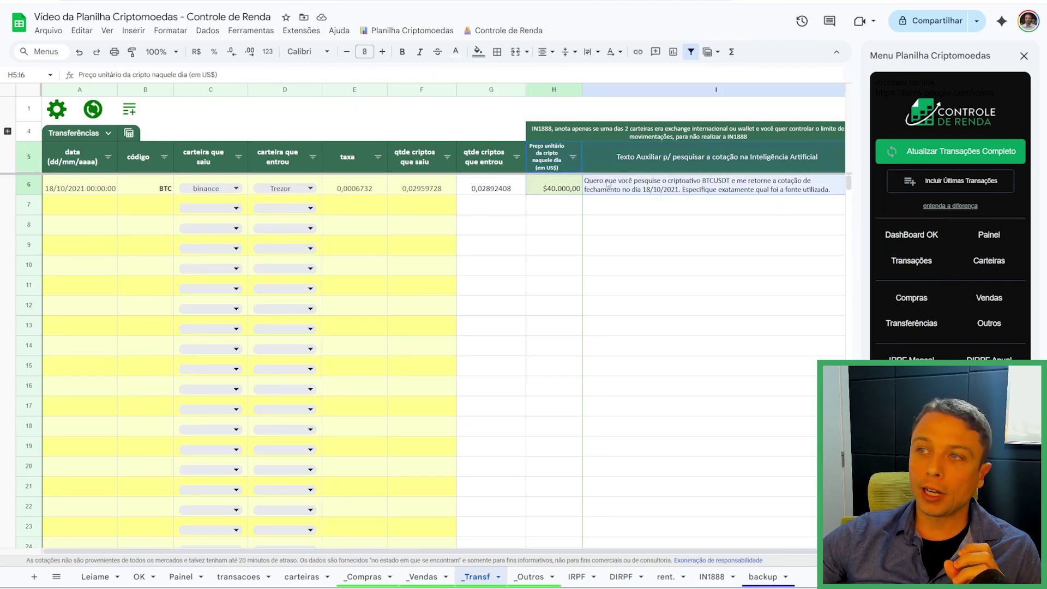
left_click_drag(549, 167, 609, 185)
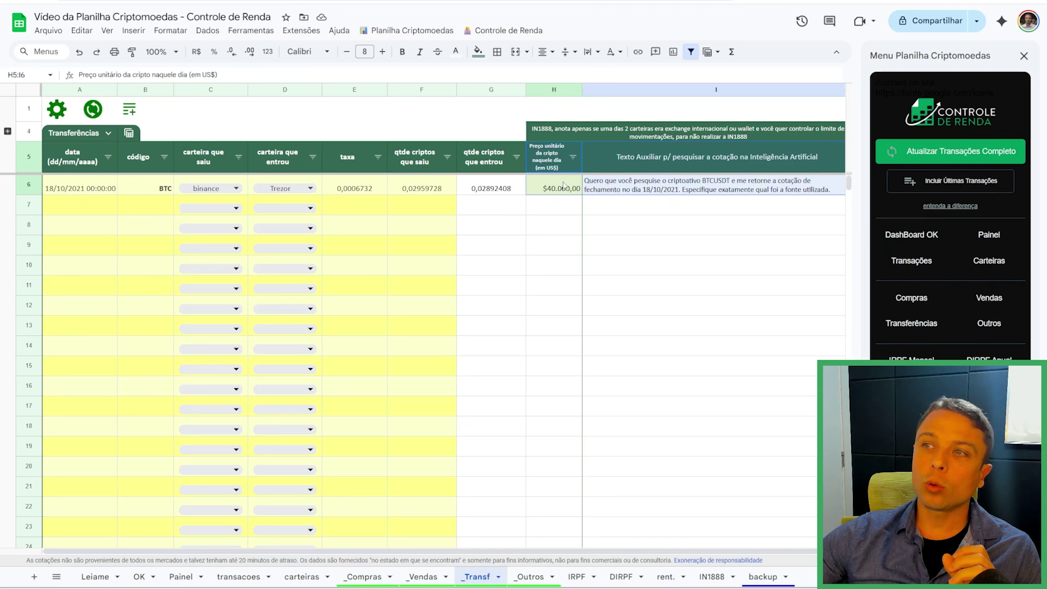
left_click(564, 185)
left_click(334, 185)
left_click(397, 188)
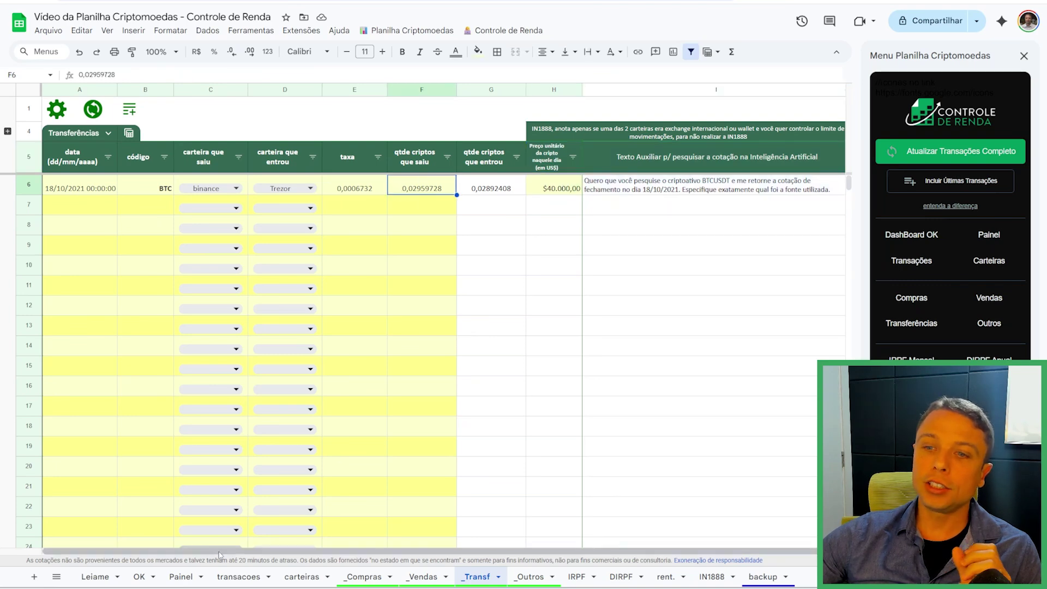
Check the transfer's IN1888 value in AK5 on the transacoes sheet and review the IN1888 note and unit price on _Transf
left_click(238, 576)
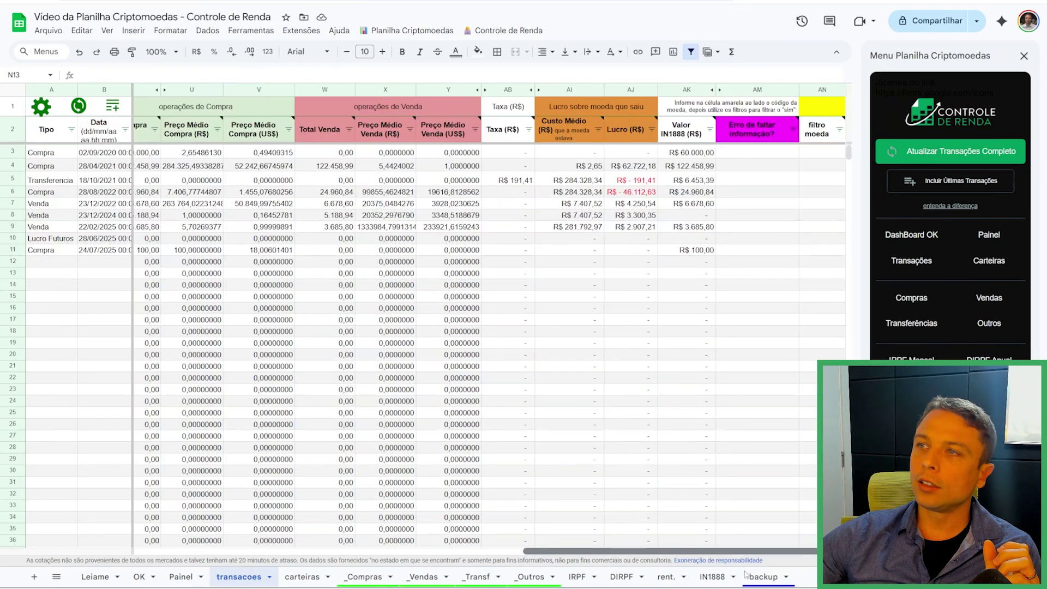
left_click(689, 179)
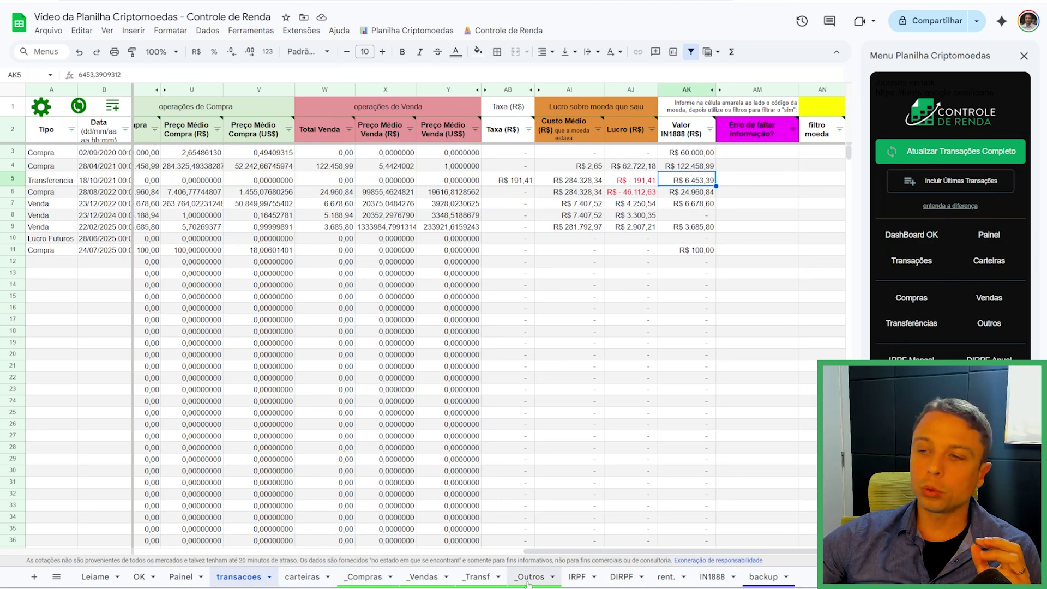
left_click(478, 577)
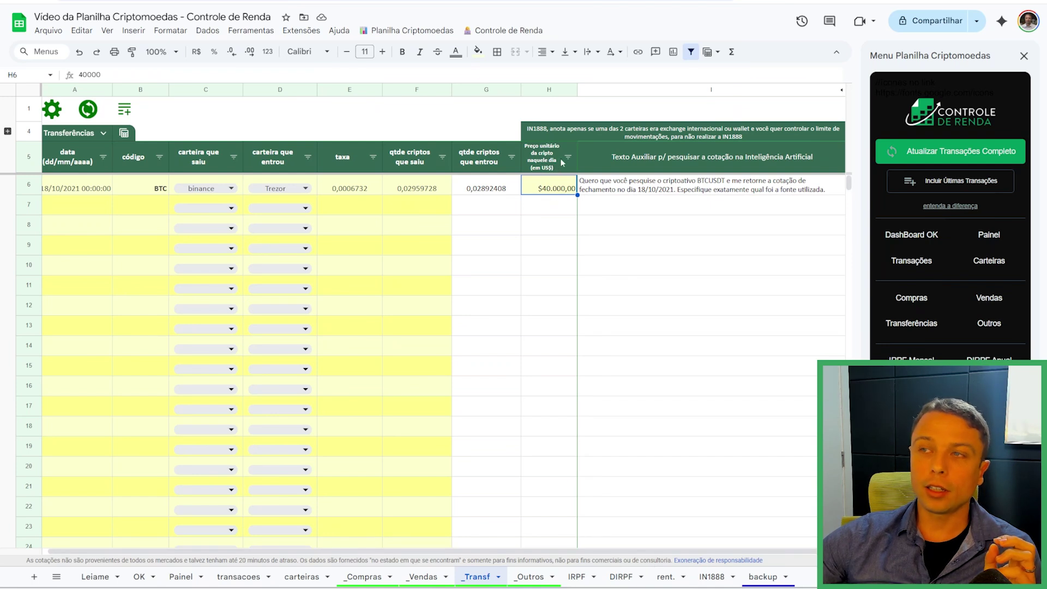
left_click_drag(560, 133, 567, 210)
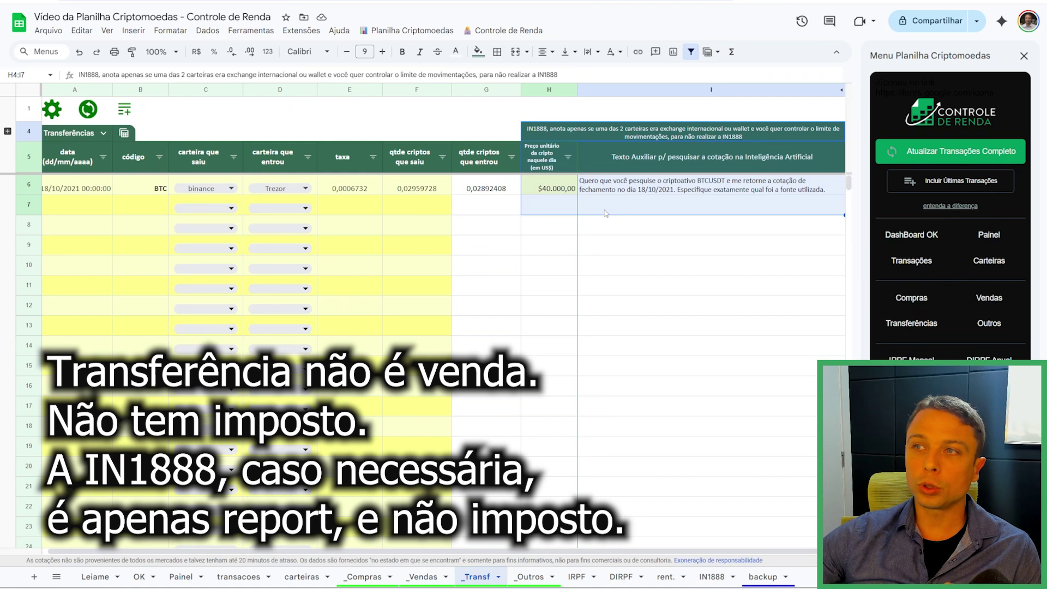
left_click(560, 192)
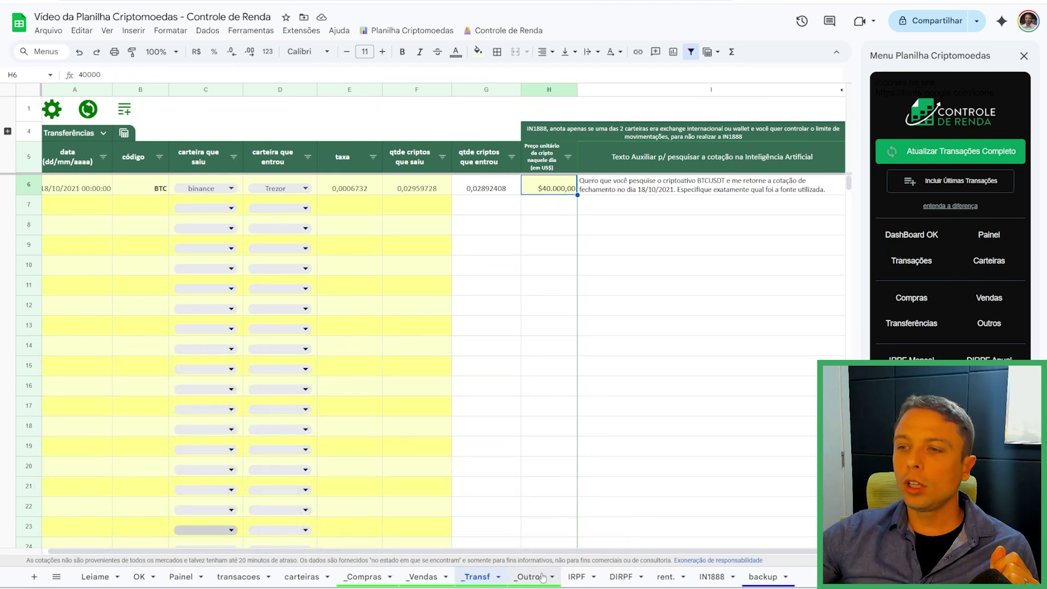
On the _Outros sheet, set the type to Rendimento in row 9 and Perdidas in row 10
left_click(529, 576)
left_click(254, 130)
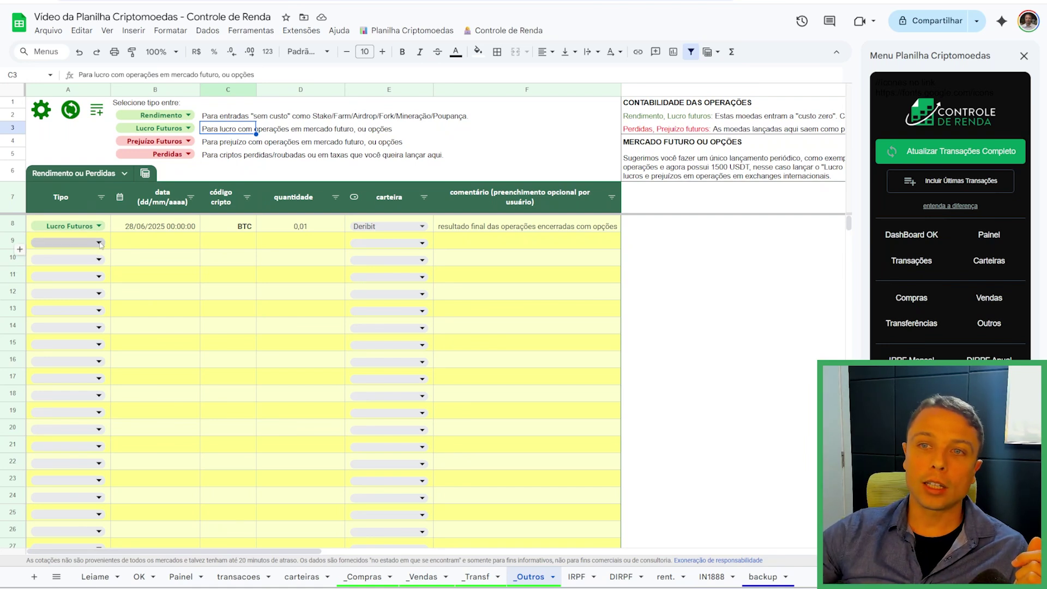
left_click(82, 242)
left_click(53, 258)
left_click(74, 260)
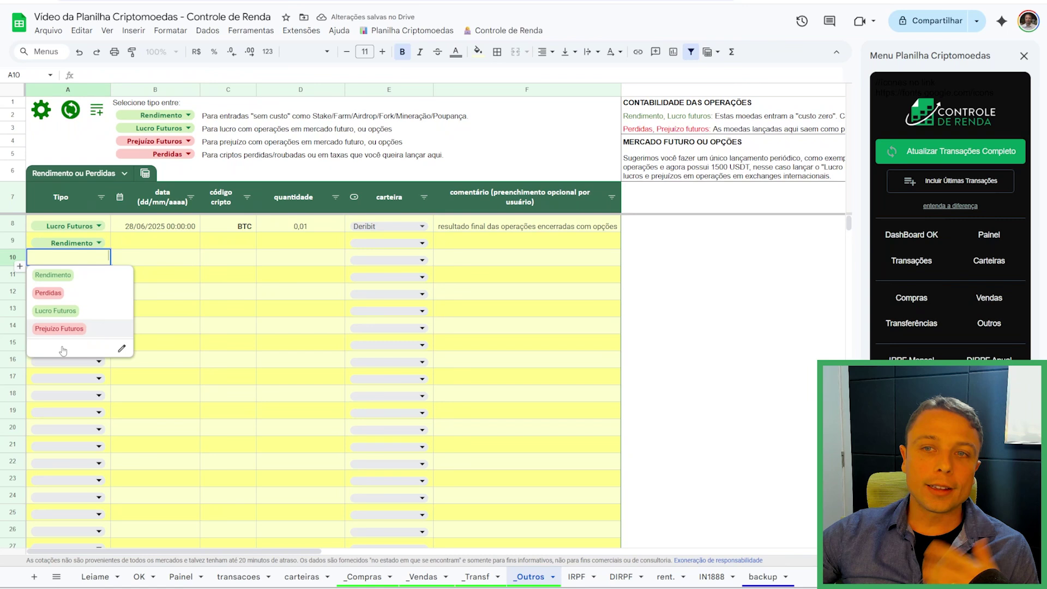
left_click(67, 298)
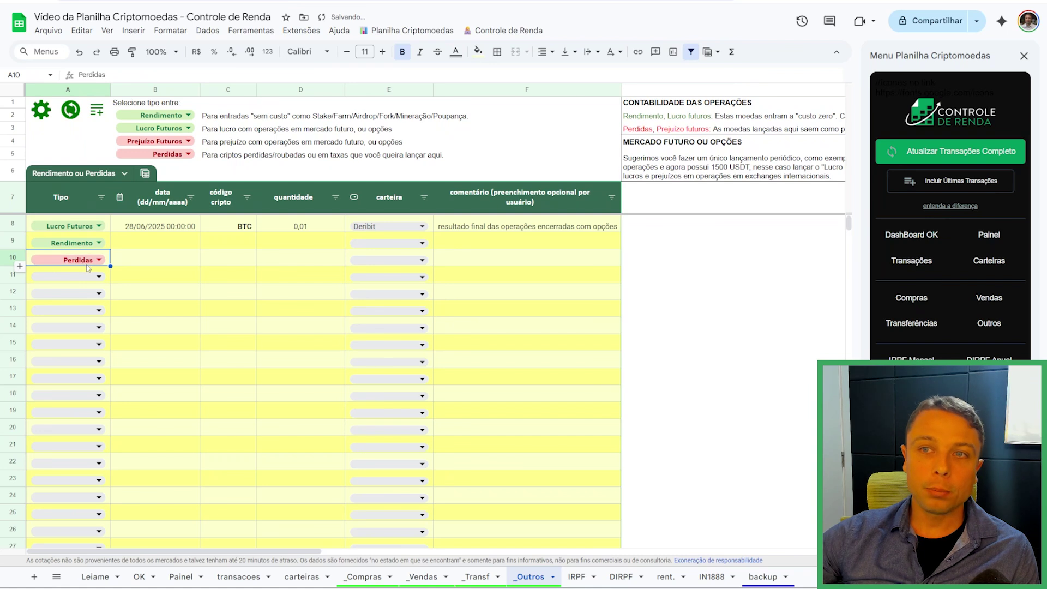
Examine row 10's code, quantity and wallet options on _Outros, along with the comment on the row 8 entry
left_click(230, 260)
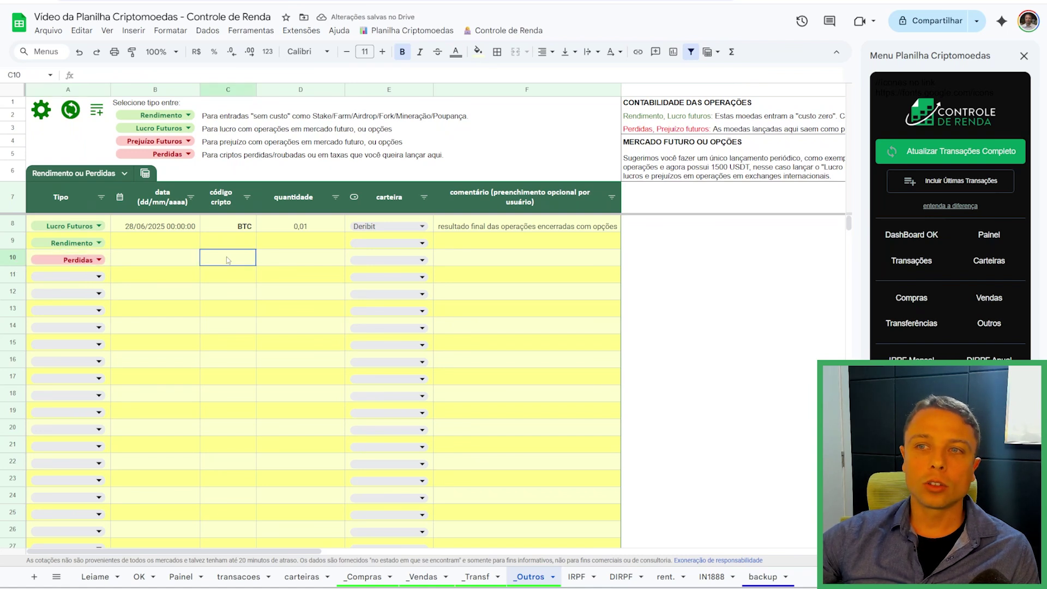
left_click(307, 268)
left_click(382, 260)
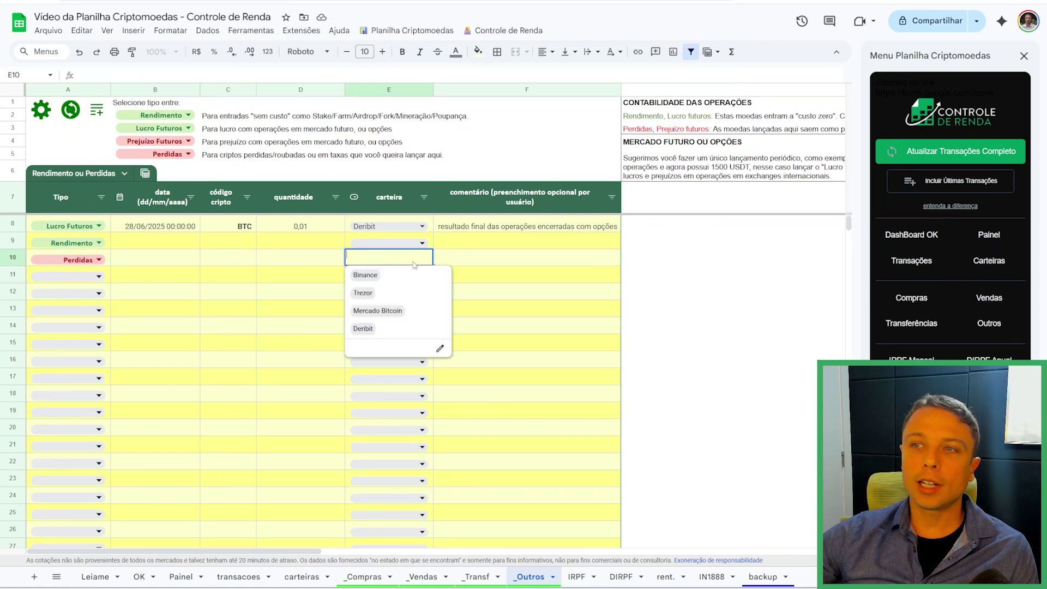
left_click(290, 308)
left_click(514, 230)
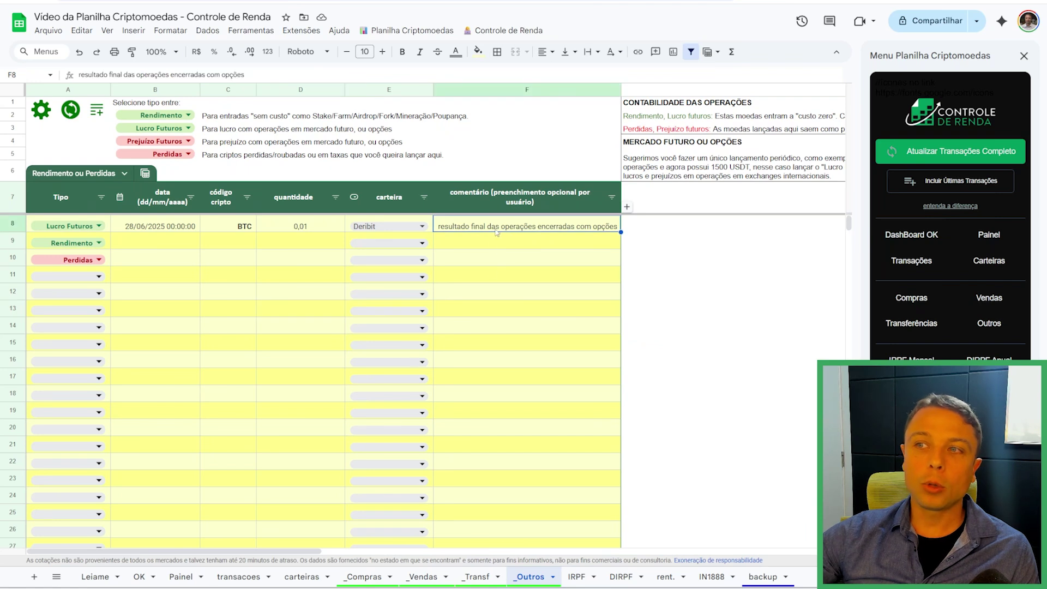
Read the futures and options market guidance in G4:G6, closing the side menu panel to see more of the text
left_click(674, 167)
left_click(1024, 56)
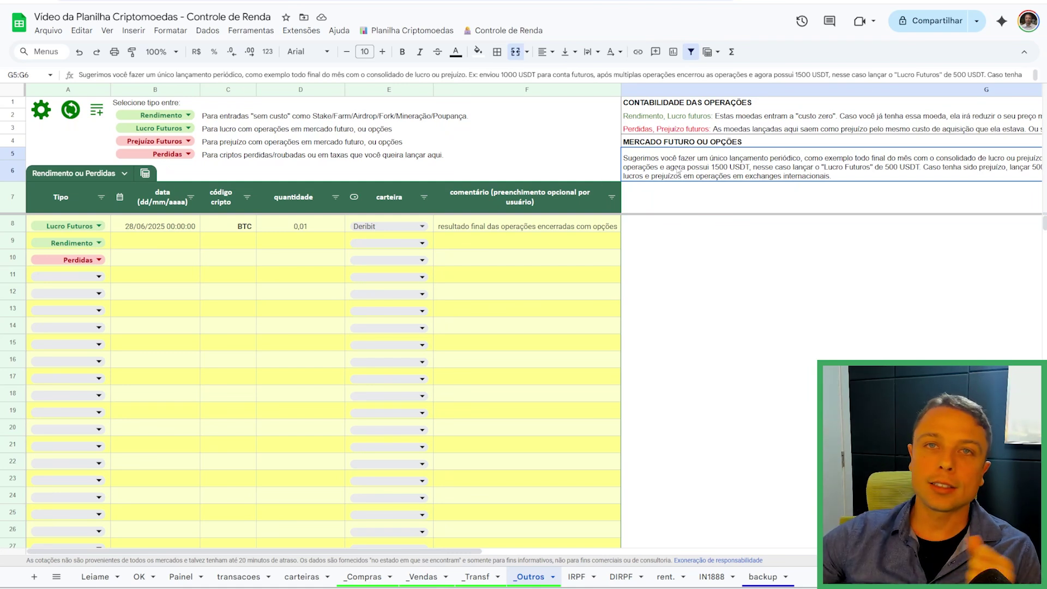
left_click(685, 145)
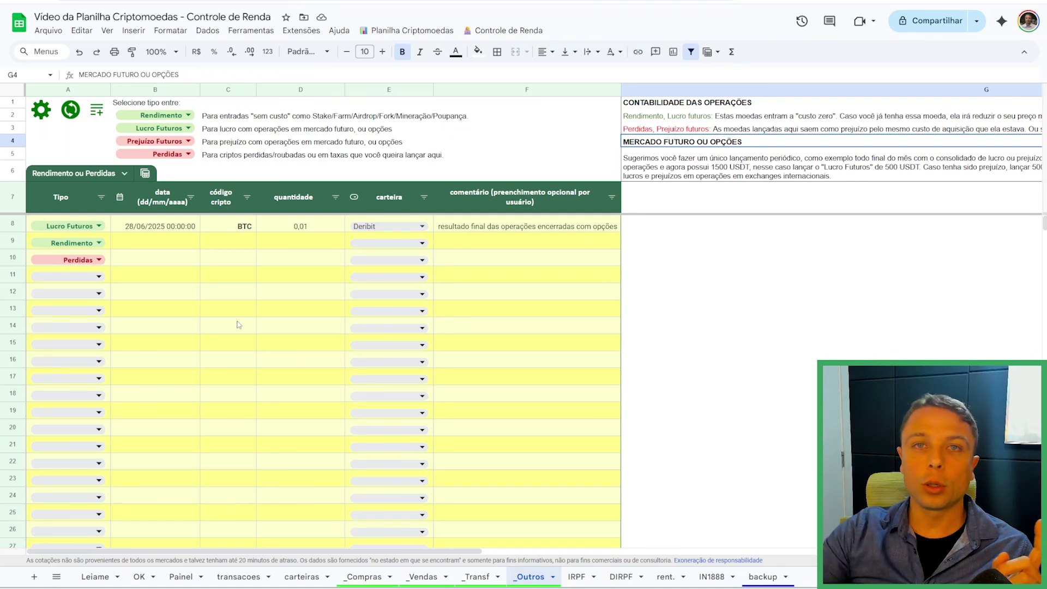
Examine the Lucro Futuros entry in row 8, covering its type options, date, crypto code, quantity and comment
left_click(93, 228)
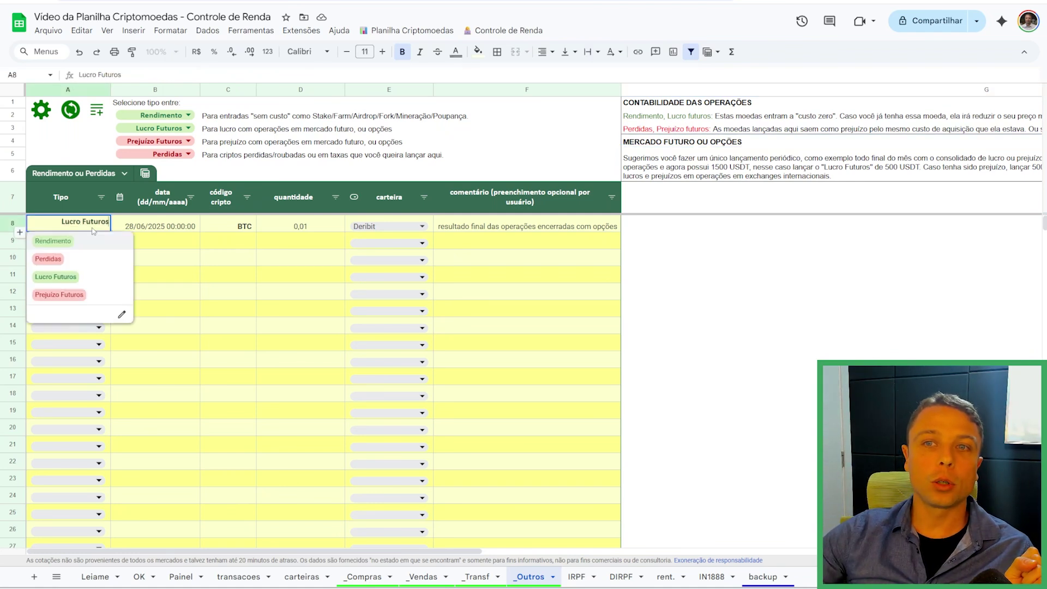
left_click(143, 235)
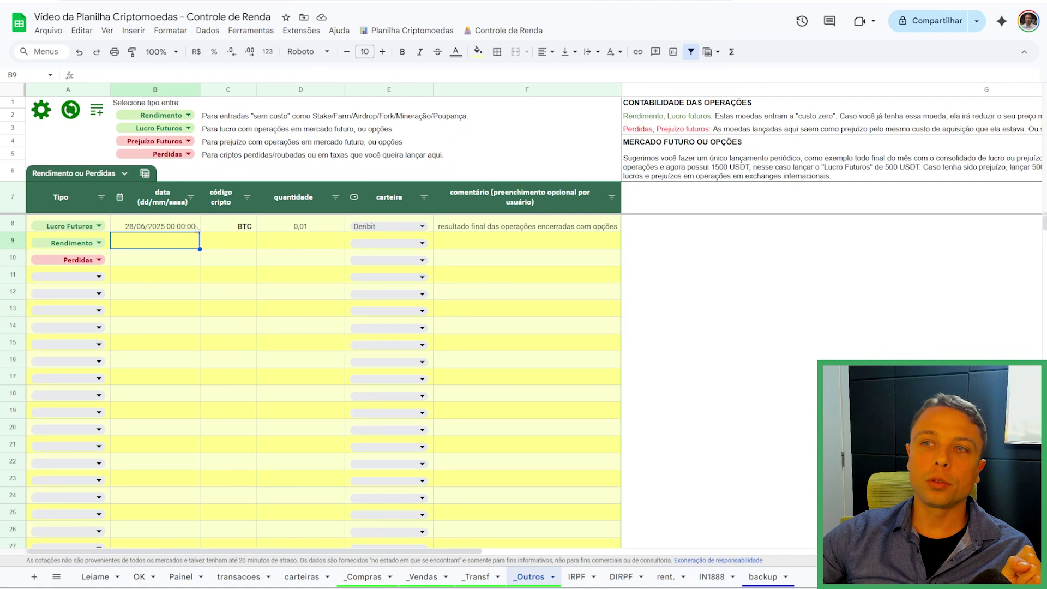
left_click(131, 230)
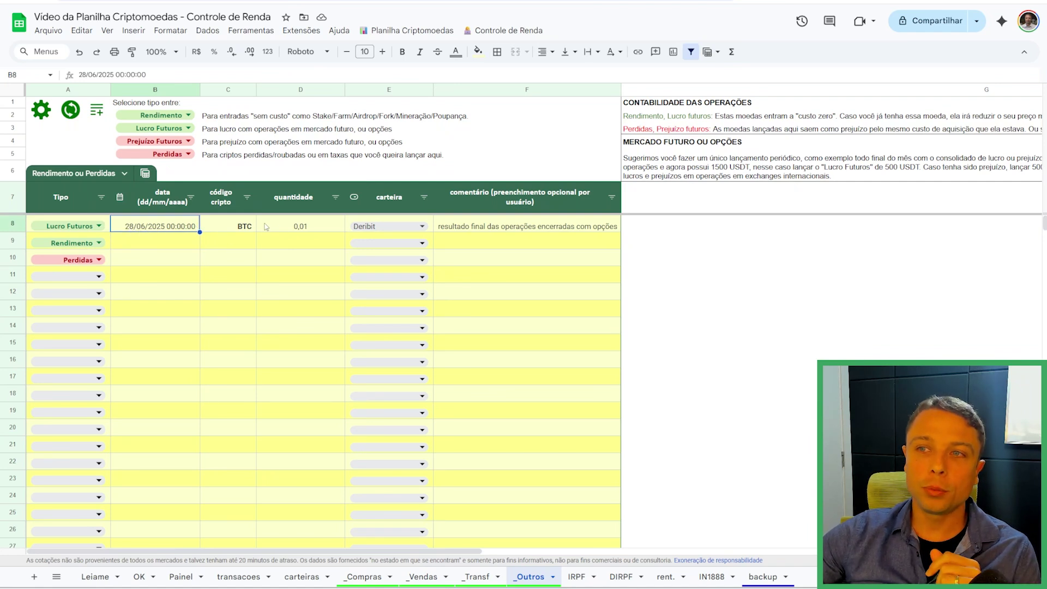
left_click(254, 227)
left_click(305, 228)
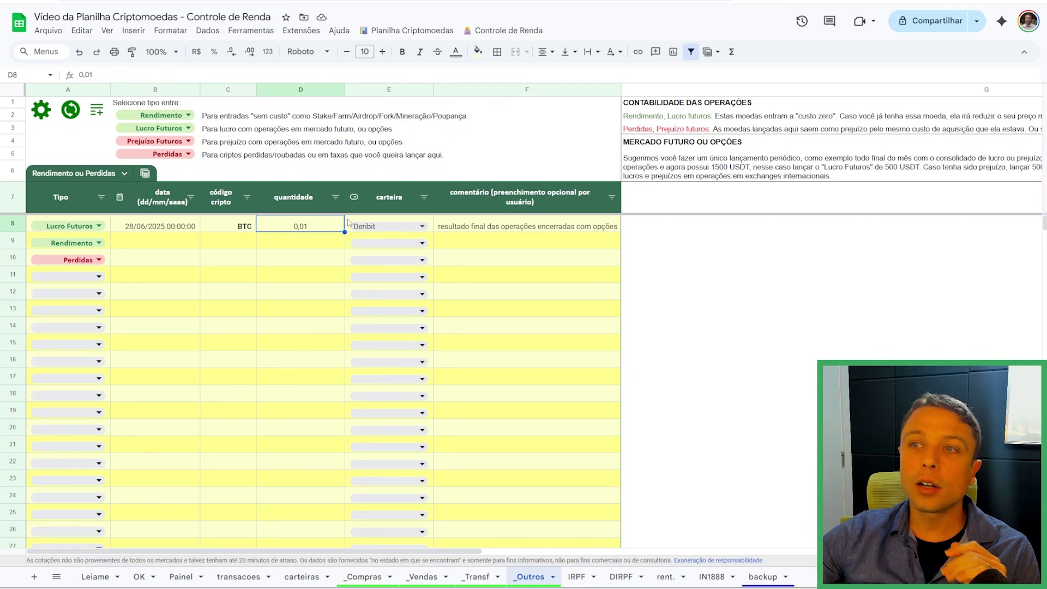
left_click(463, 223)
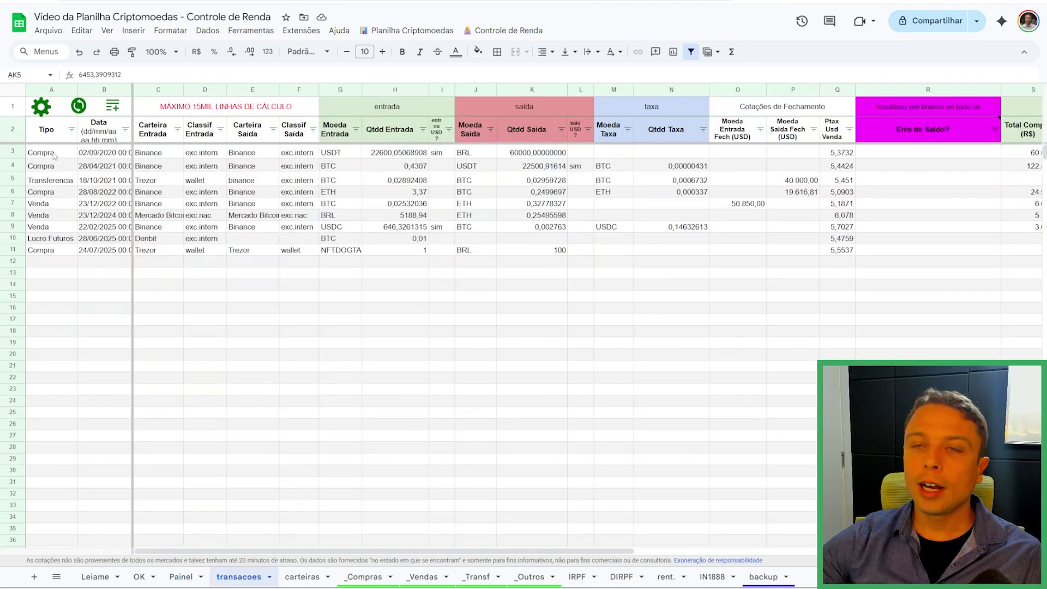
Highlight the recorded transactions in A3:P11 on the transacoes sheet and inspect the sale total in W6 and purchase total in S8
left_click_drag(52, 153, 801, 253)
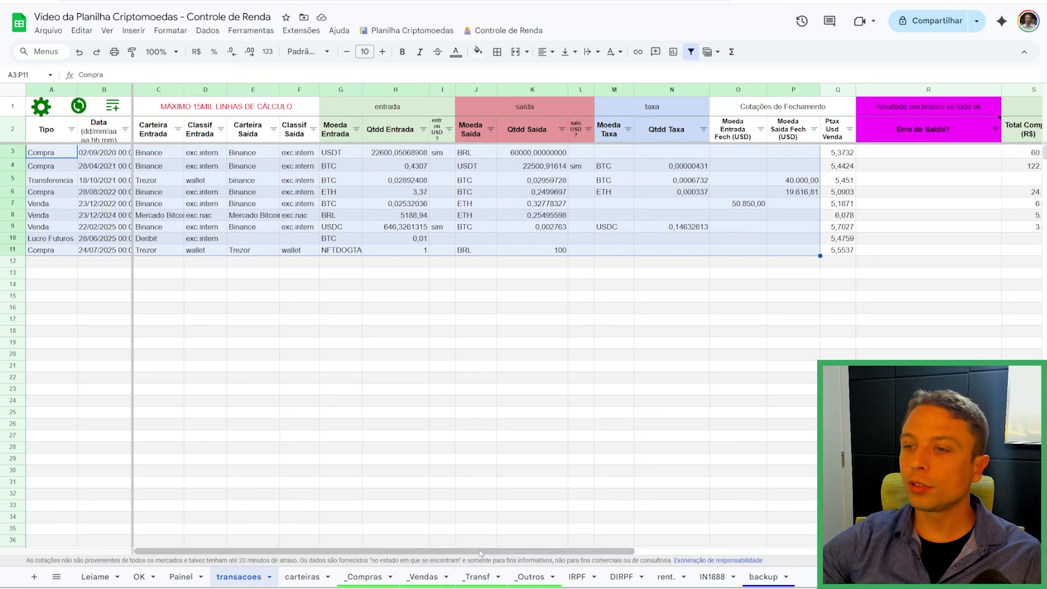
left_click_drag(508, 551, 575, 552)
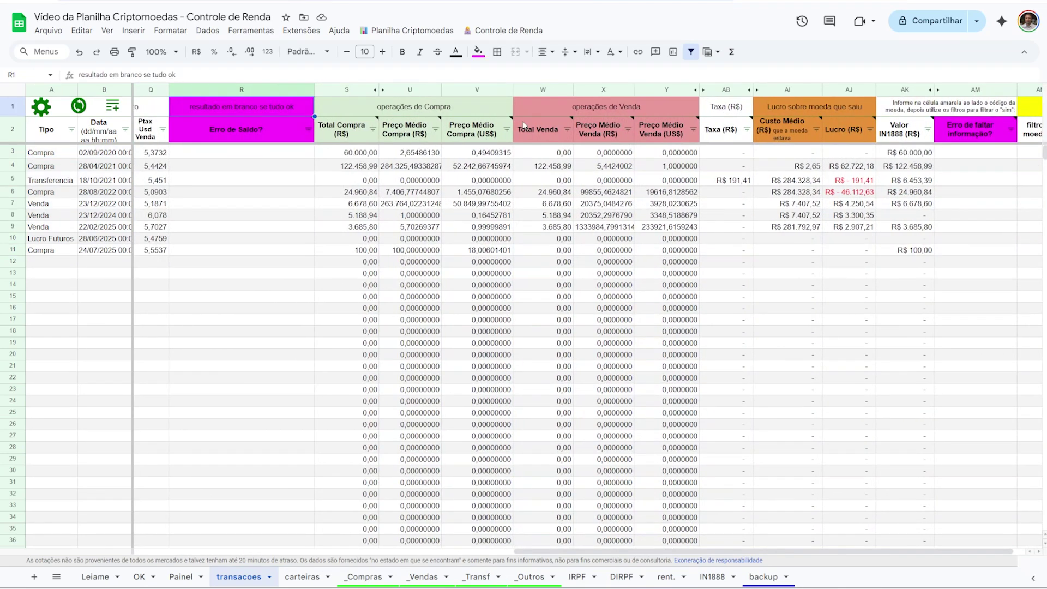
left_click(525, 194)
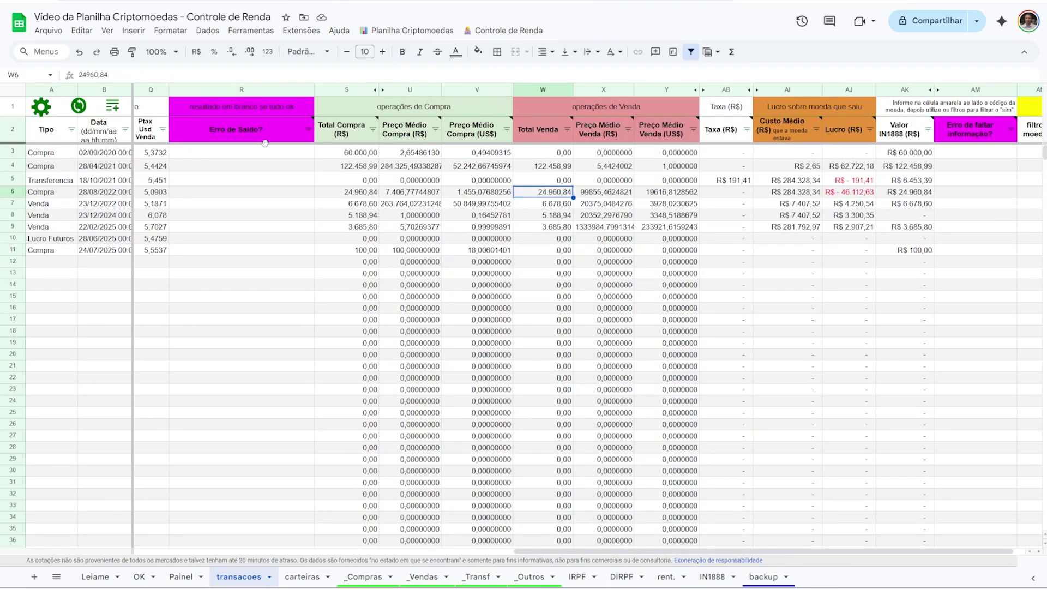
left_click(356, 215)
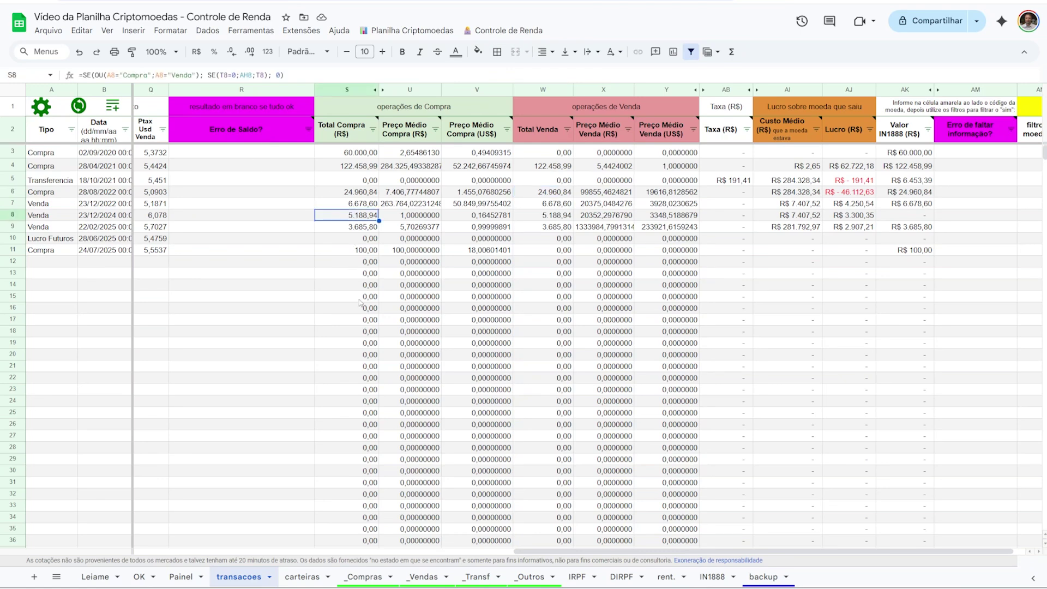
Examine the Total Compra column S with its note and the Total Venda column W
left_click(355, 89)
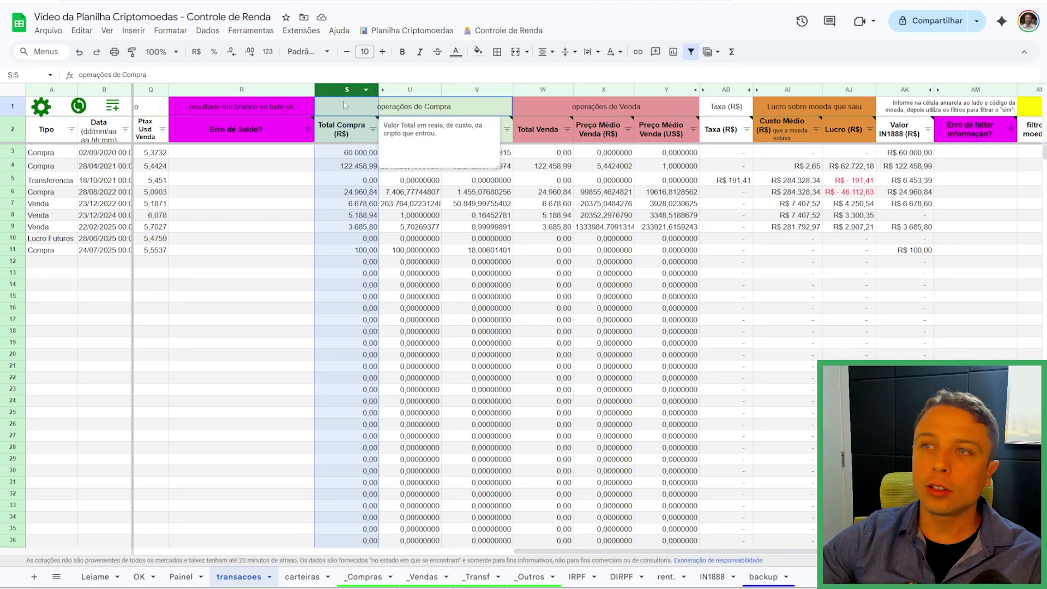
left_click(469, 356)
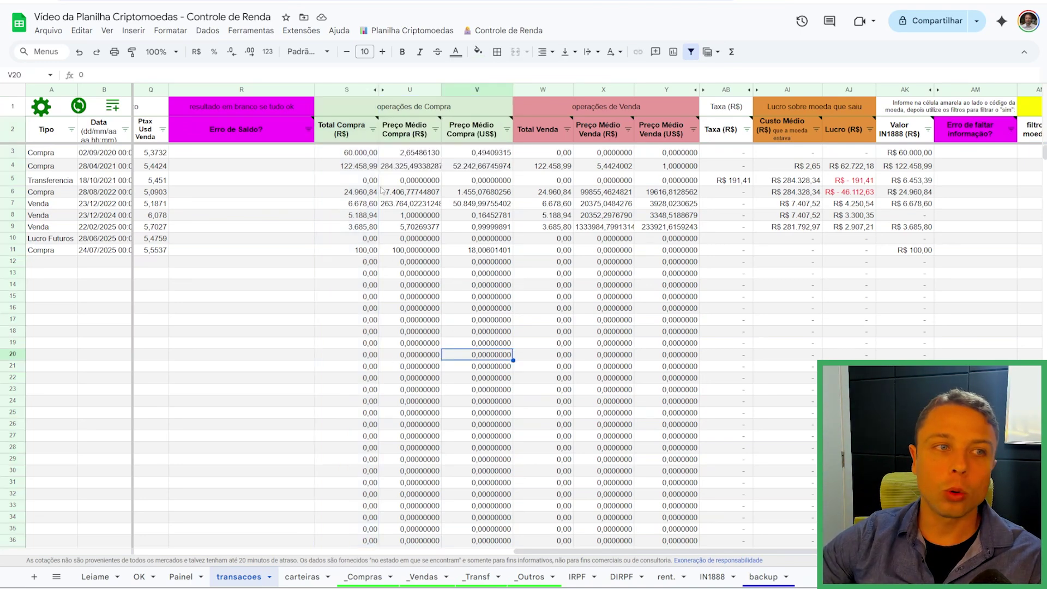
left_click(360, 90)
left_click(536, 87)
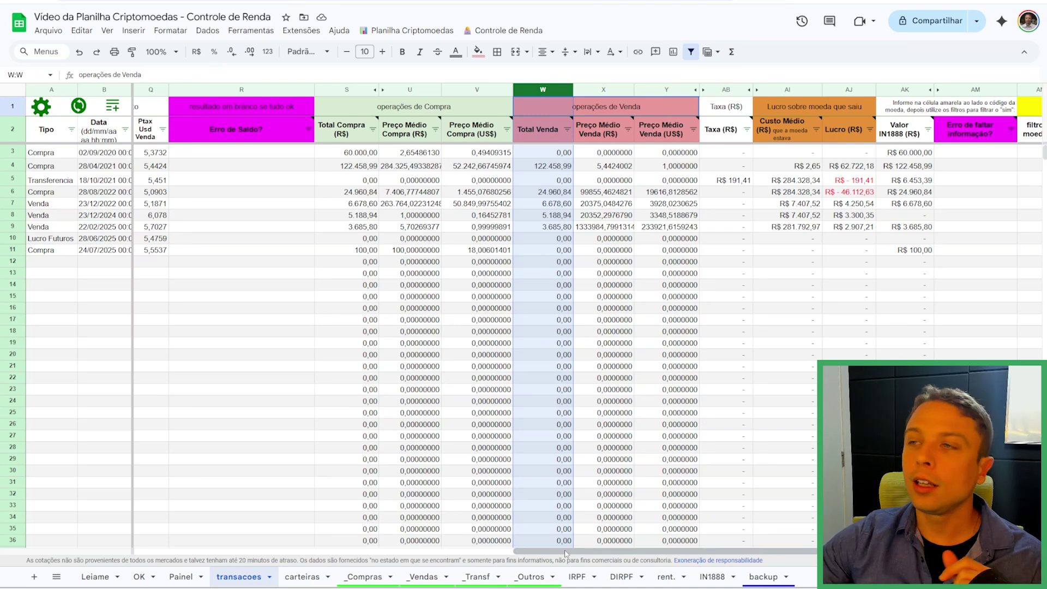
Examine the average cost and profit columns AI:AJ and read the note on the "Lucro sobre moeda que saiu" header
left_click_drag(565, 552, 578, 552)
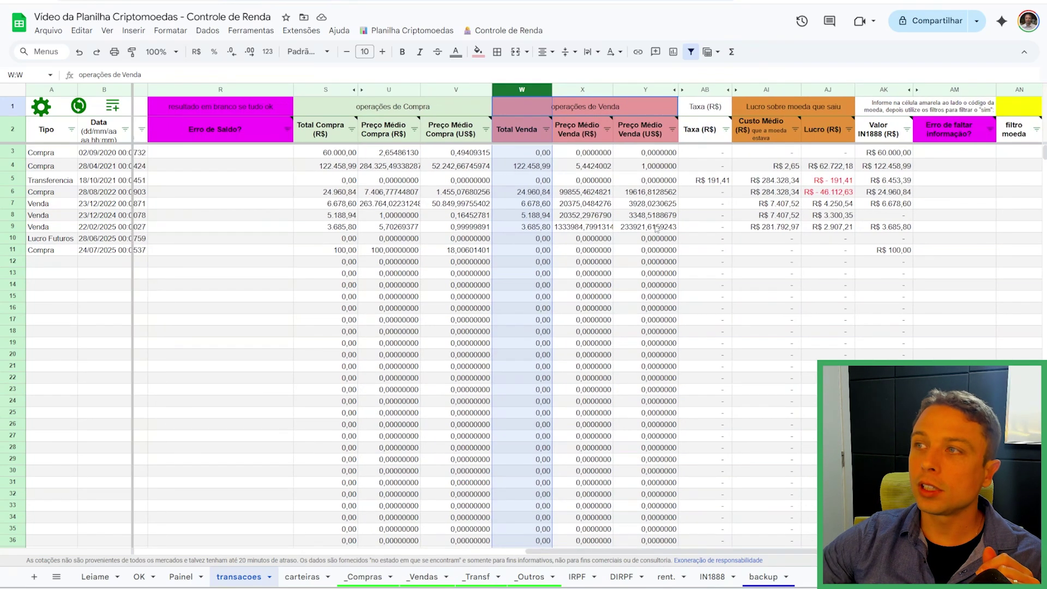
left_click_drag(827, 91, 778, 92)
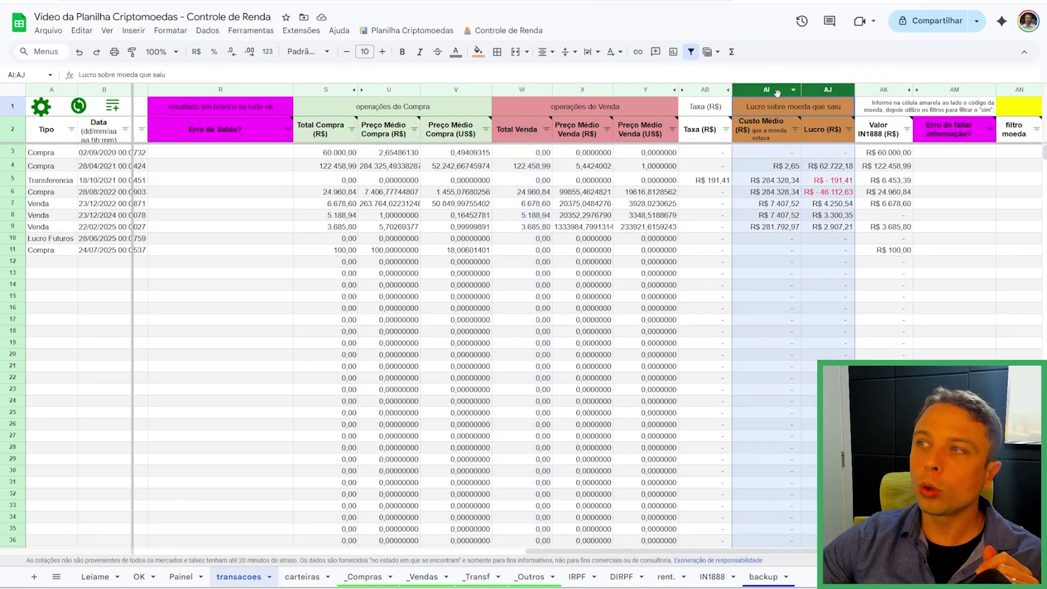
left_click(778, 106)
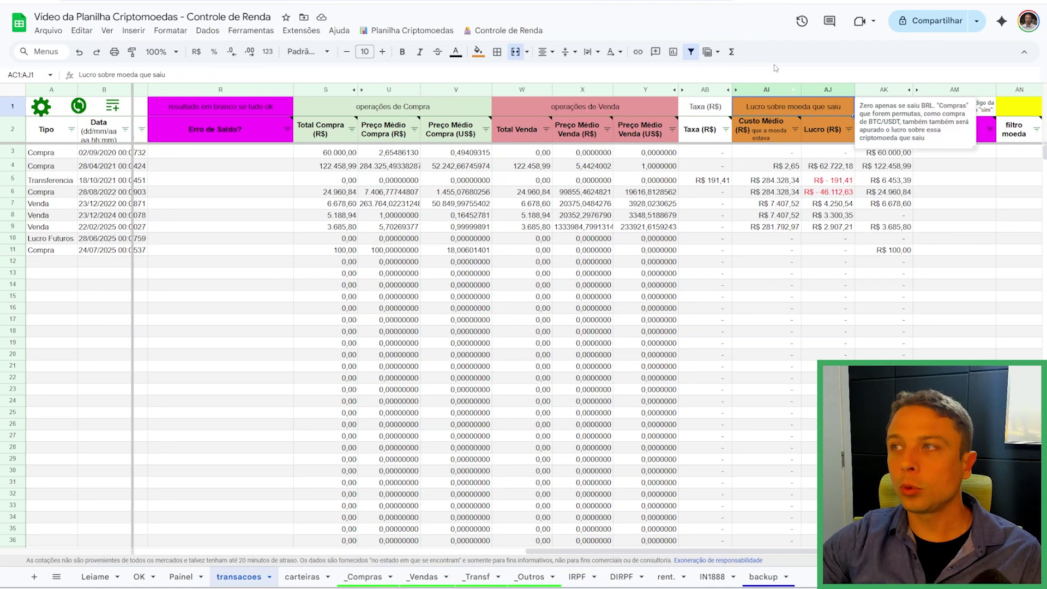
left_click_drag(770, 89, 836, 90)
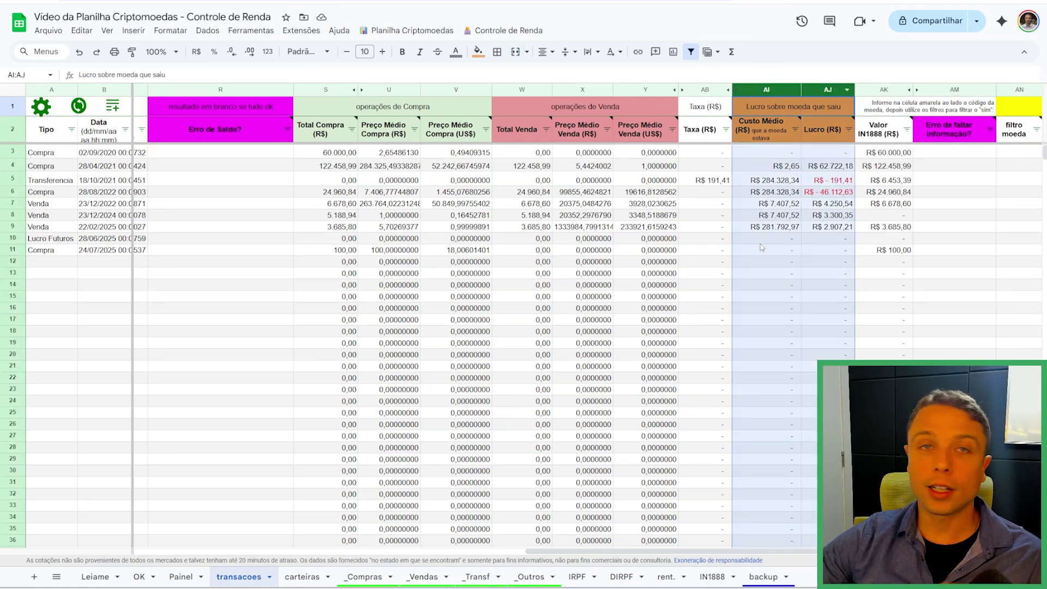
Enter BTC as the coin code in the yellow cell AN1 and check the match flag in AN4
left_click(1017, 112)
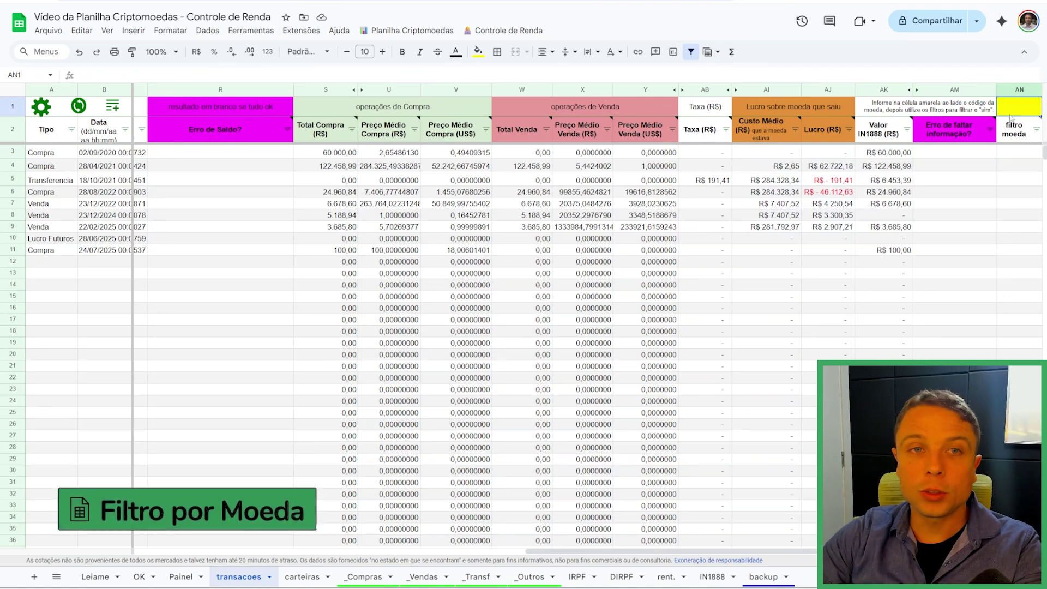
type("BT")
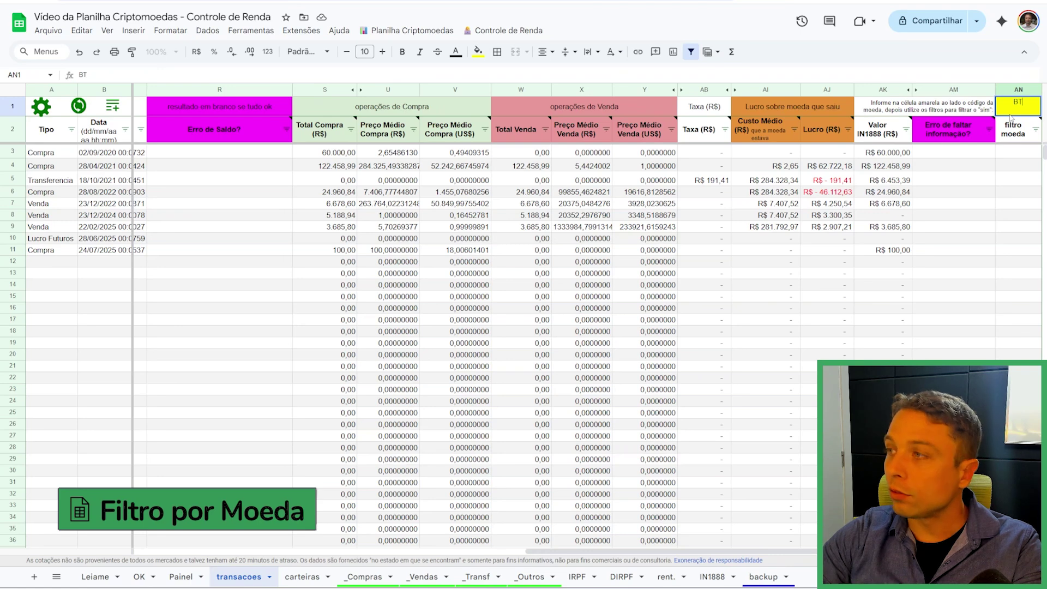
type("C")
key("Return")
left_click(1020, 166)
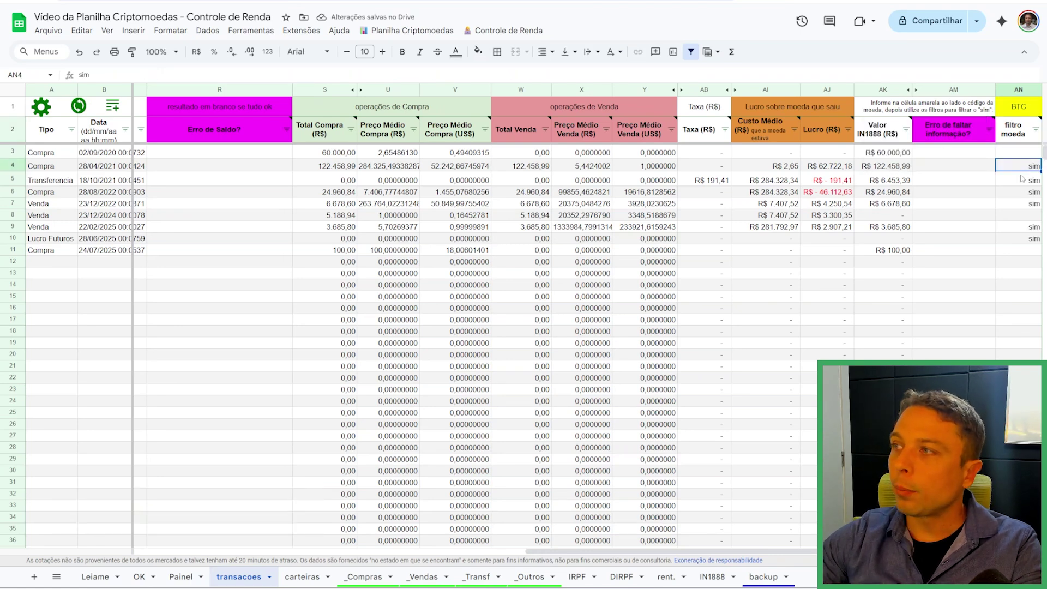
Filter the "filtro moeda" column to exclude blanks, keeping only "sim", and review the BTC transactions across the sheet's columns
left_click(1036, 131)
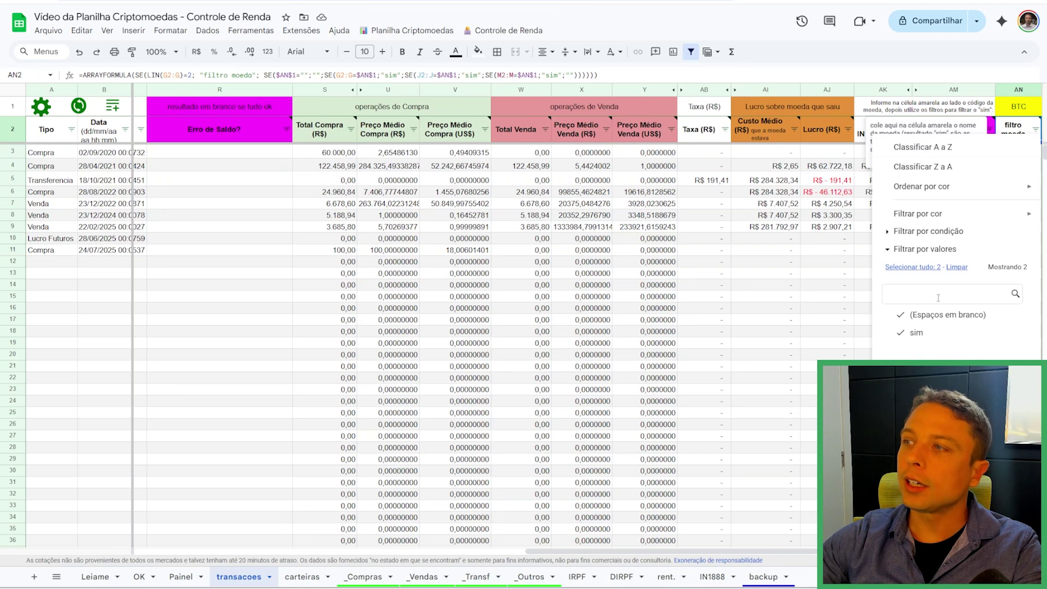
left_click(939, 315)
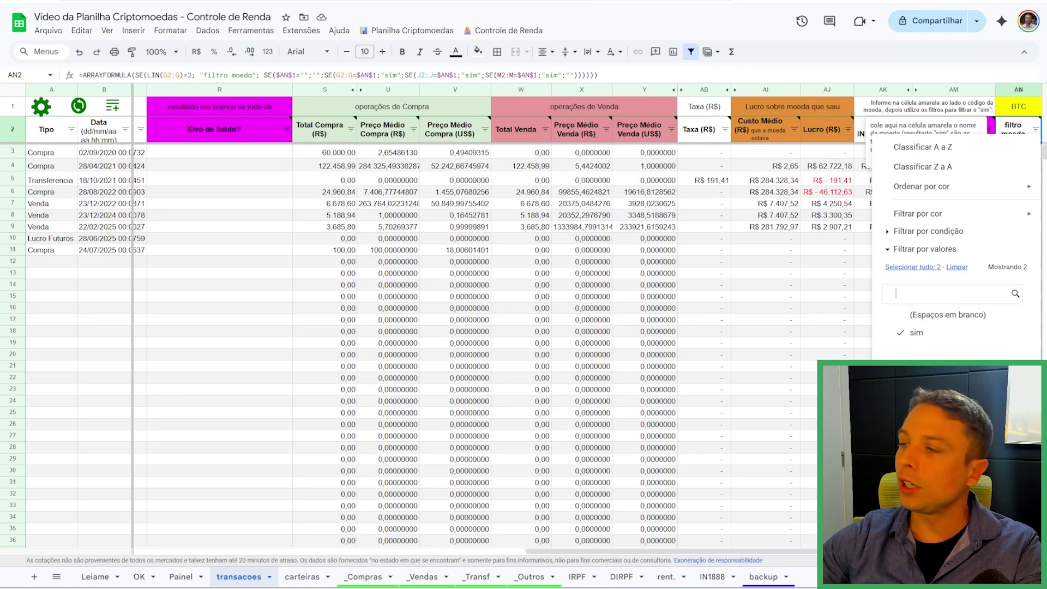
left_click(1015, 434)
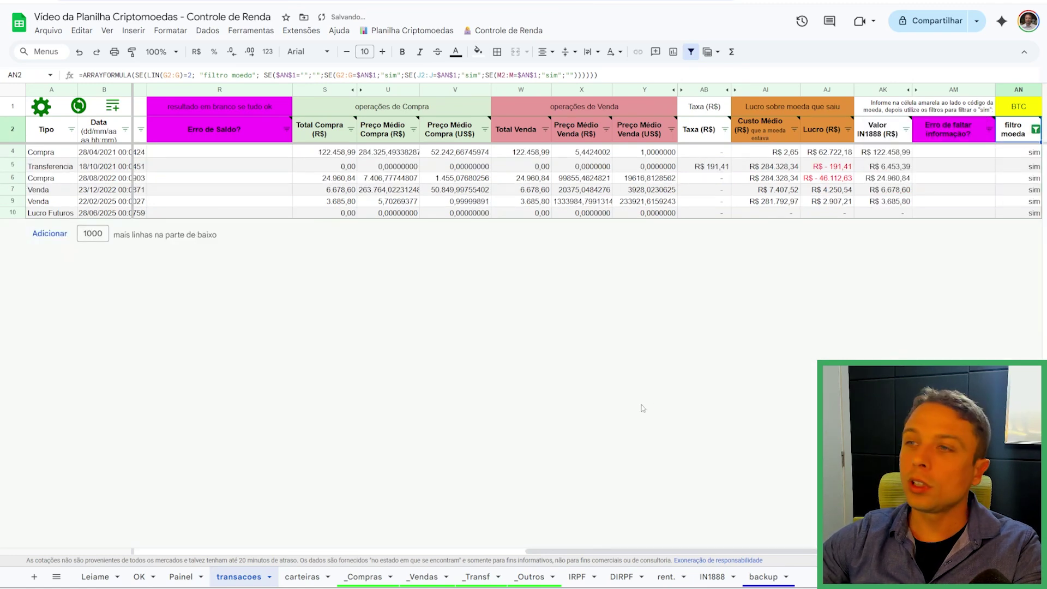
left_click_drag(682, 552, 284, 551)
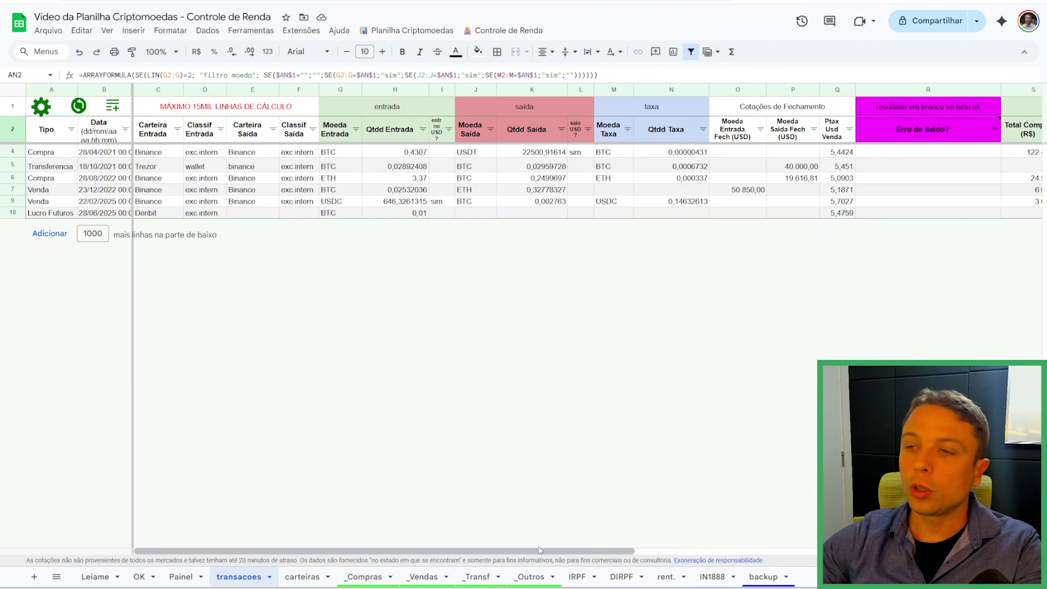
left_click_drag(526, 552, 917, 552)
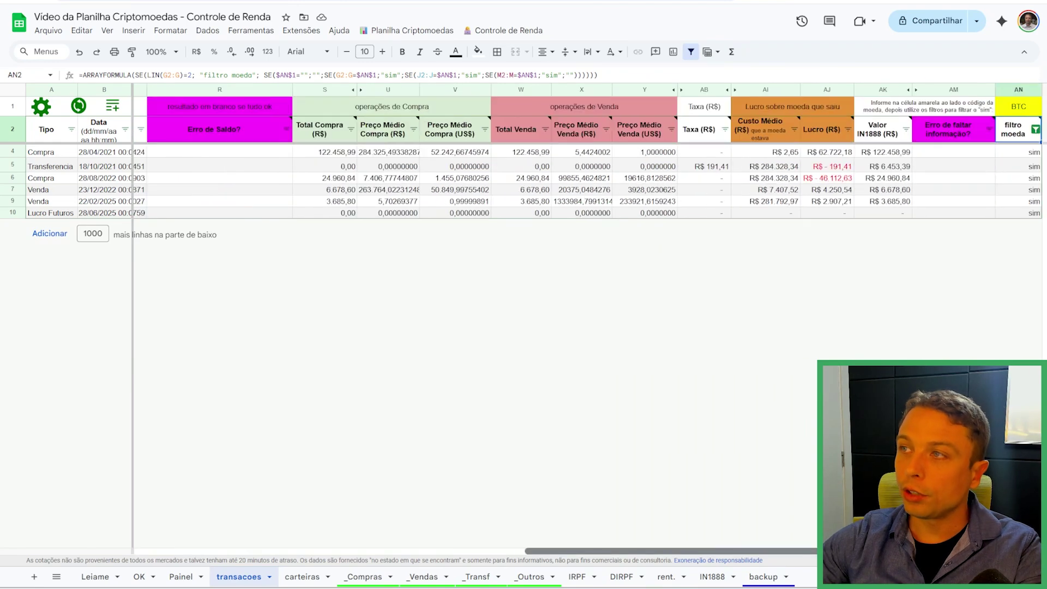
Reset the "filtro moeda" column filter to select all values, including "(Espaços em branco)", and apply it
left_click(1036, 130)
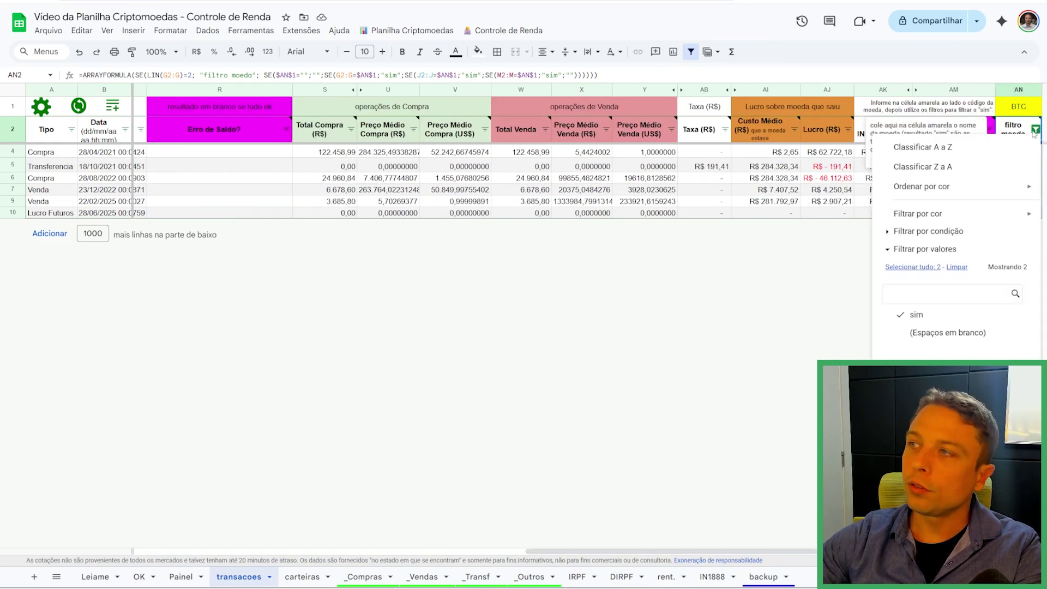
left_click(945, 334)
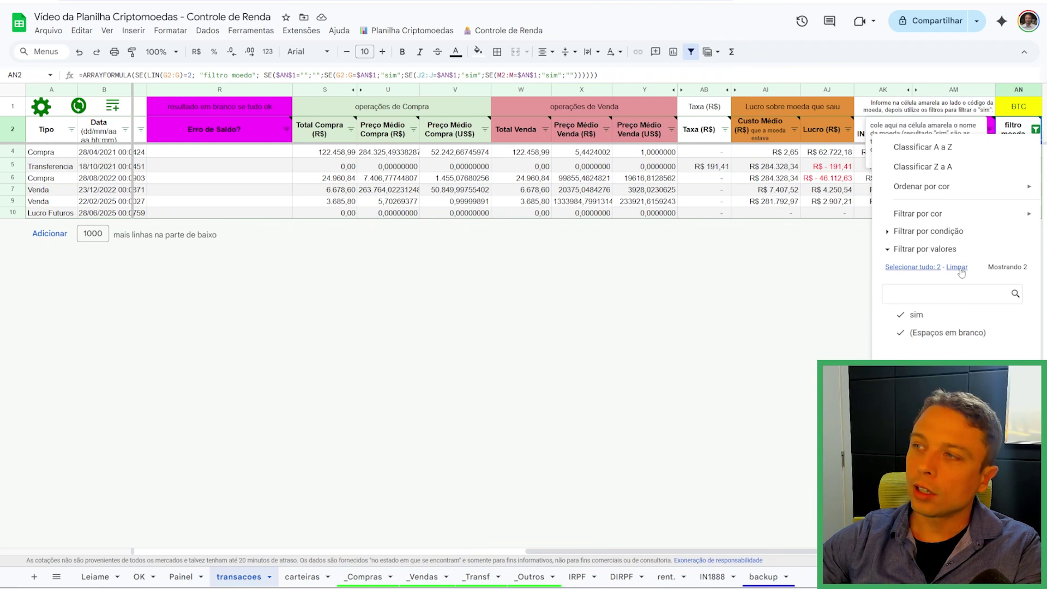
left_click(927, 267)
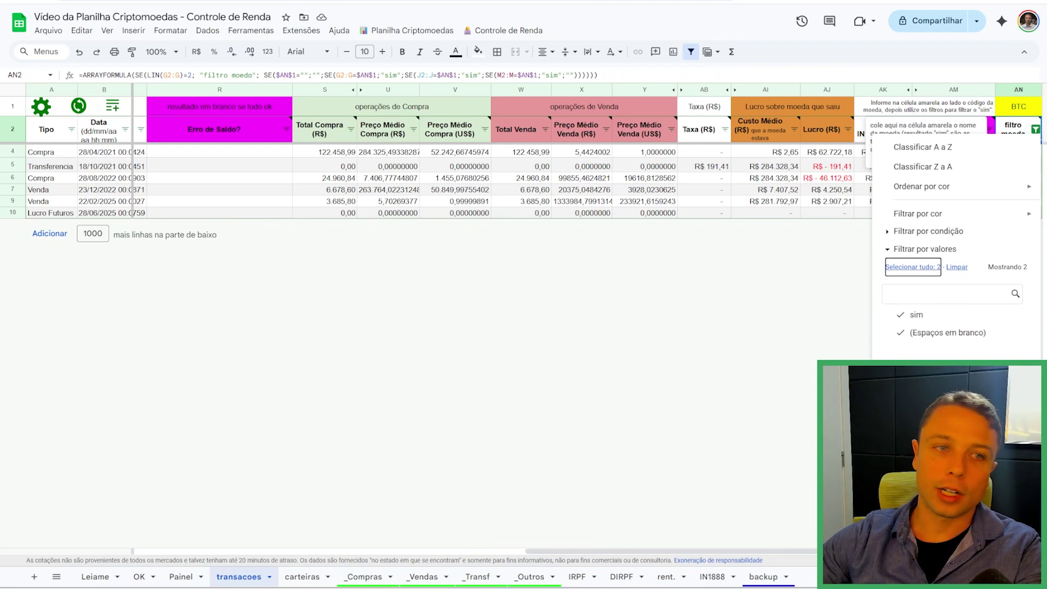
left_click(1015, 430)
Open the IRPF sheet and review the row 4 notes of the IN1888, national exchange and international exchange sections
left_click(576, 581)
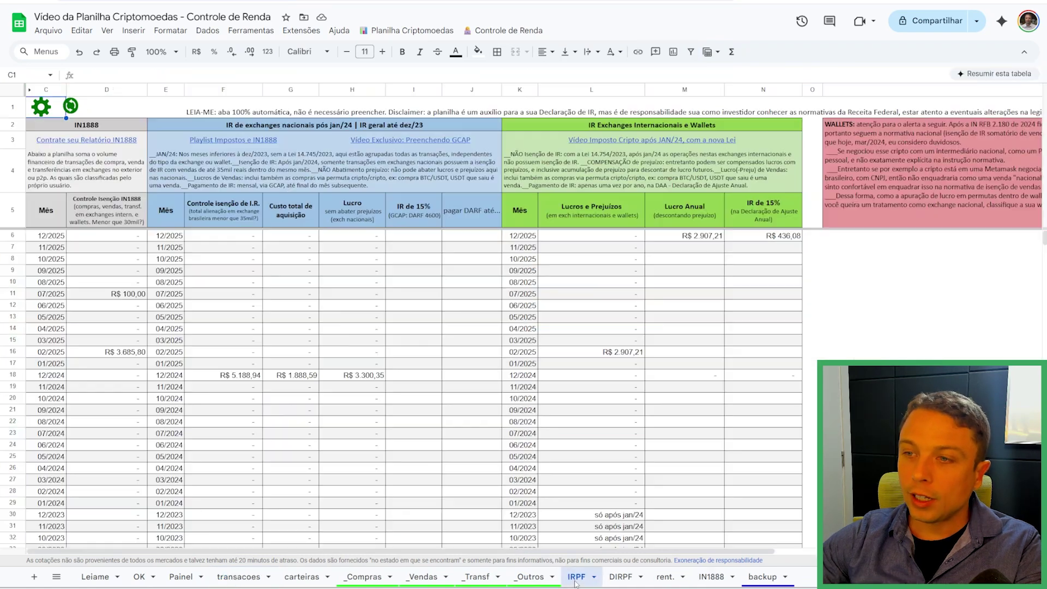
left_click(66, 189)
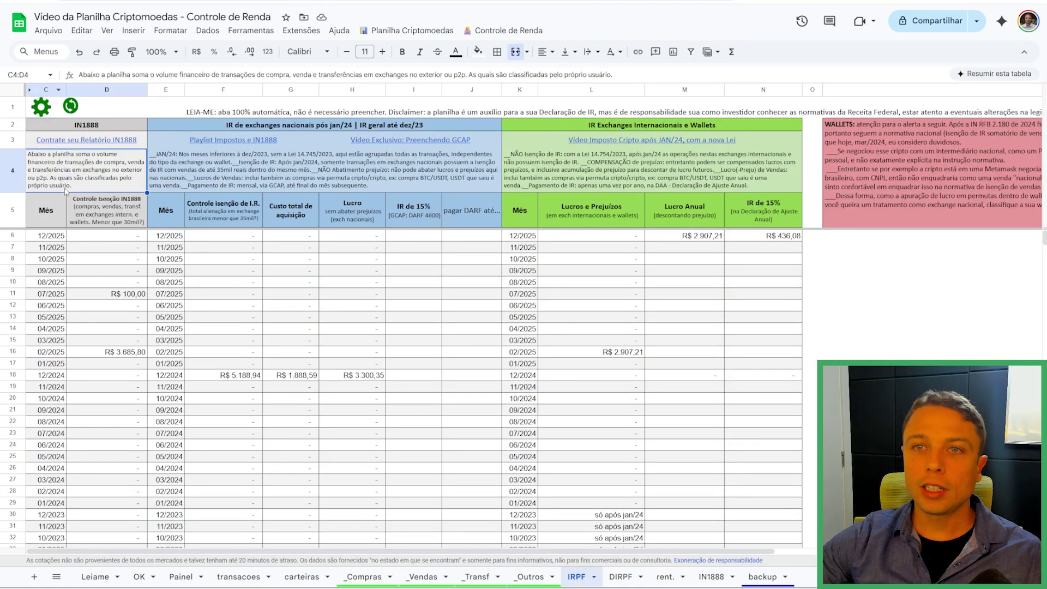
left_click(187, 164)
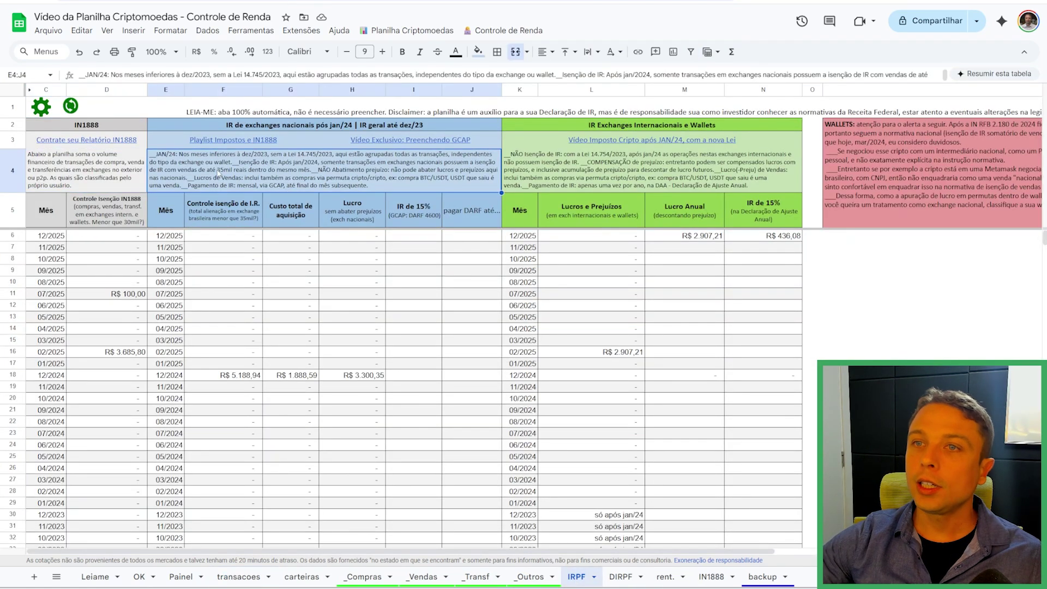
left_click(617, 180)
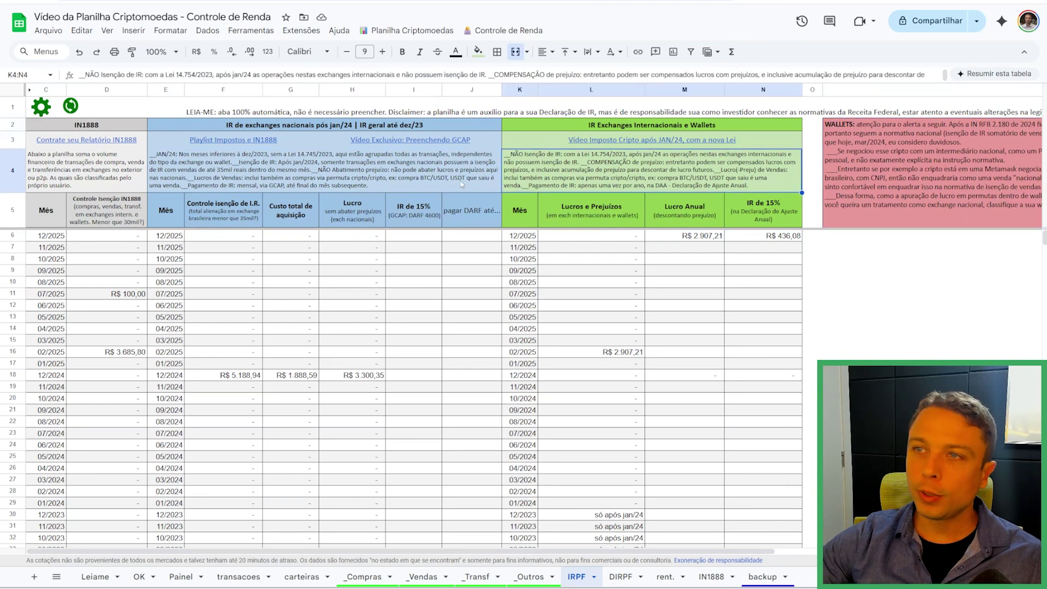
left_click(405, 187)
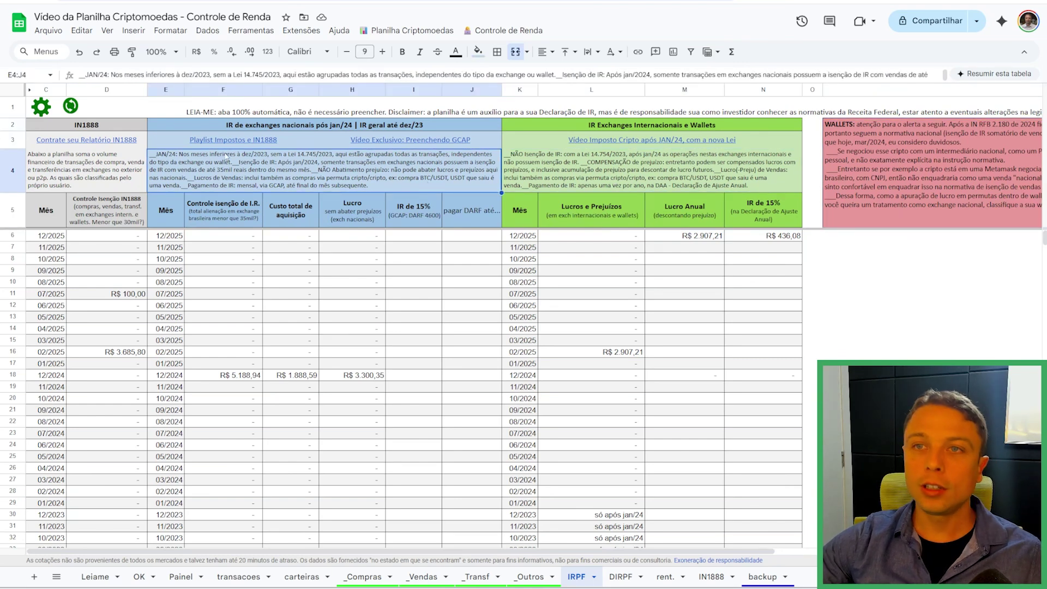
Examine the IN1888 section in columns C:D, including its monthly exemption control values, explanatory note and report link
left_click_drag(60, 90, 104, 88)
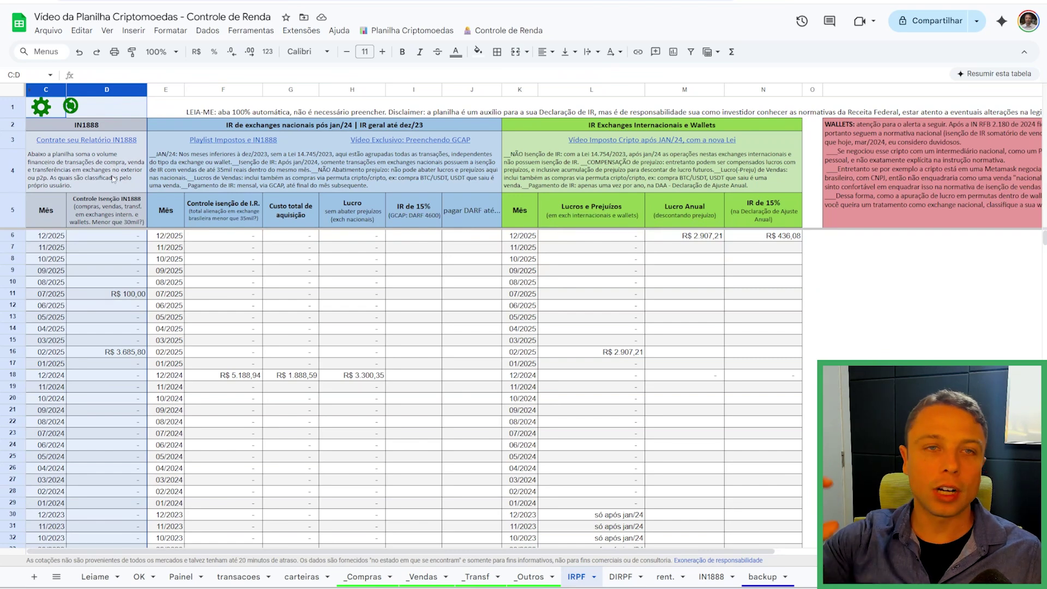
left_click(118, 237)
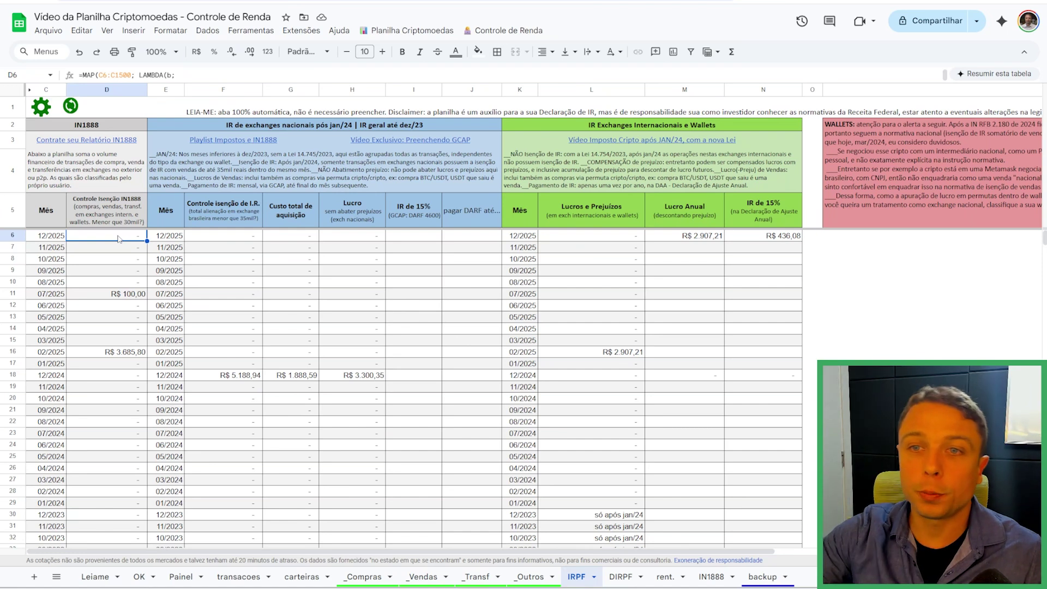
left_click(100, 352)
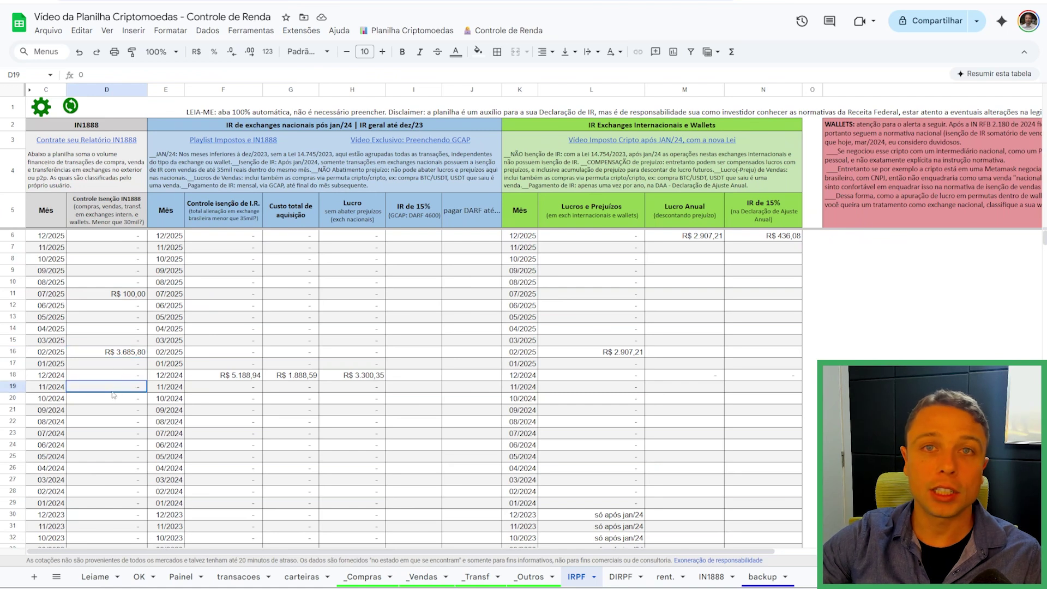
left_click(77, 150)
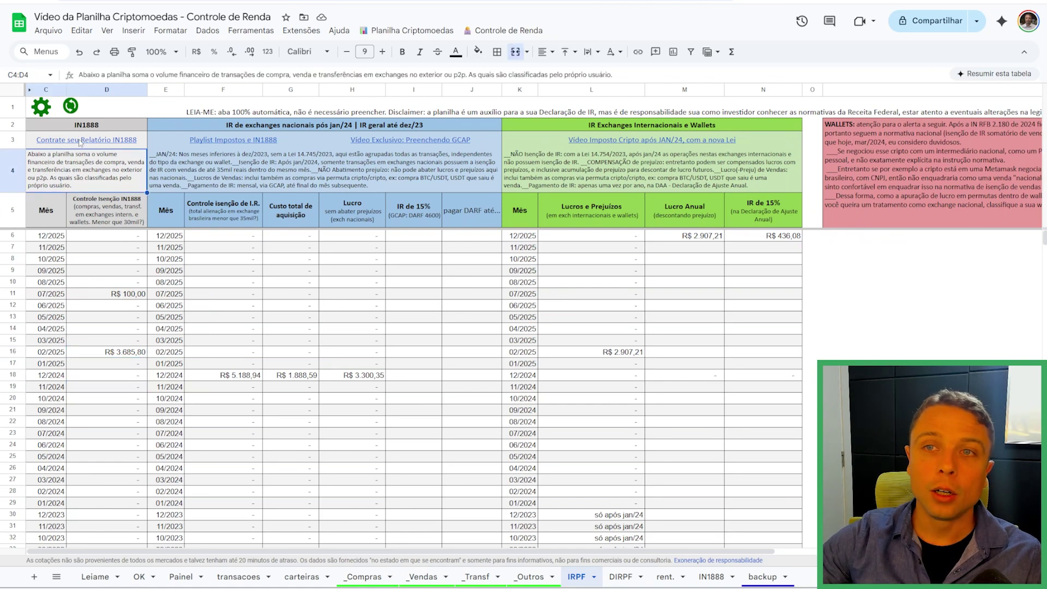
mouse_move(81, 143)
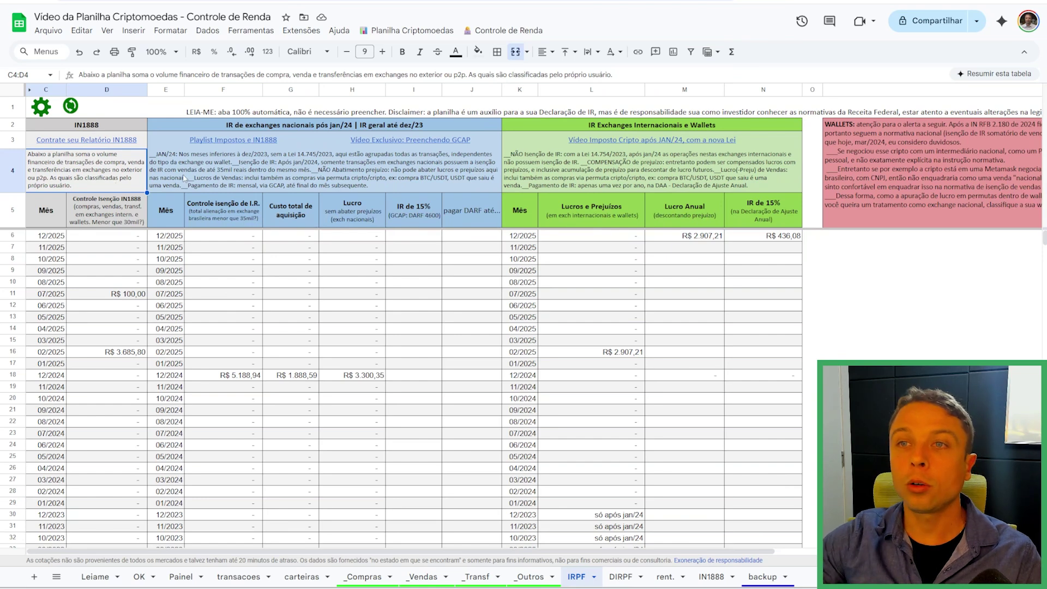
Examine the national exchanges income tax section in columns E:J and the December 2024 profit in H18
left_click(321, 176)
left_click_drag(276, 125, 367, 461)
left_click(353, 375)
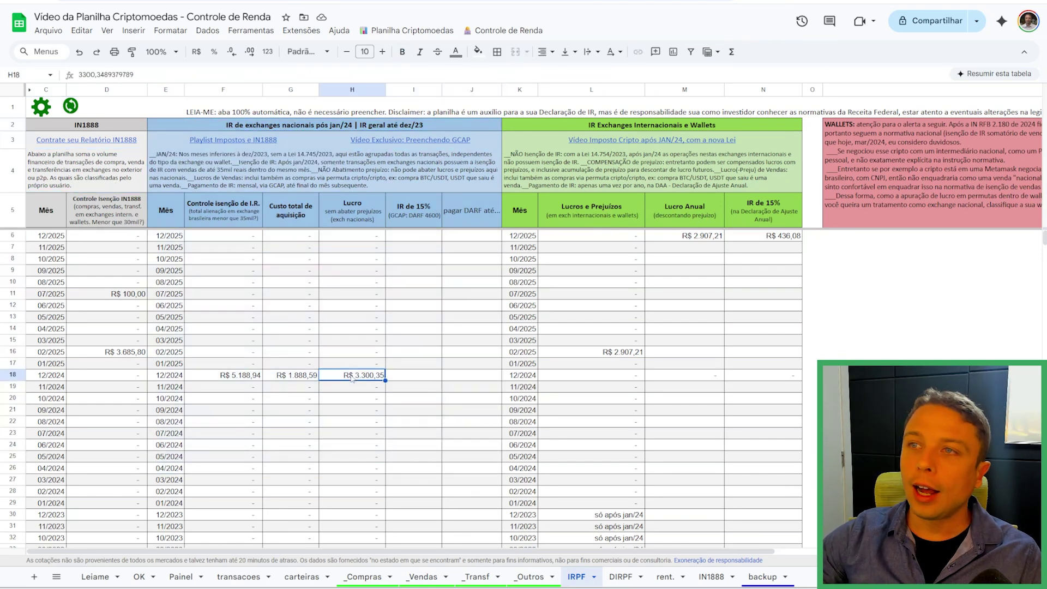
left_click(408, 126)
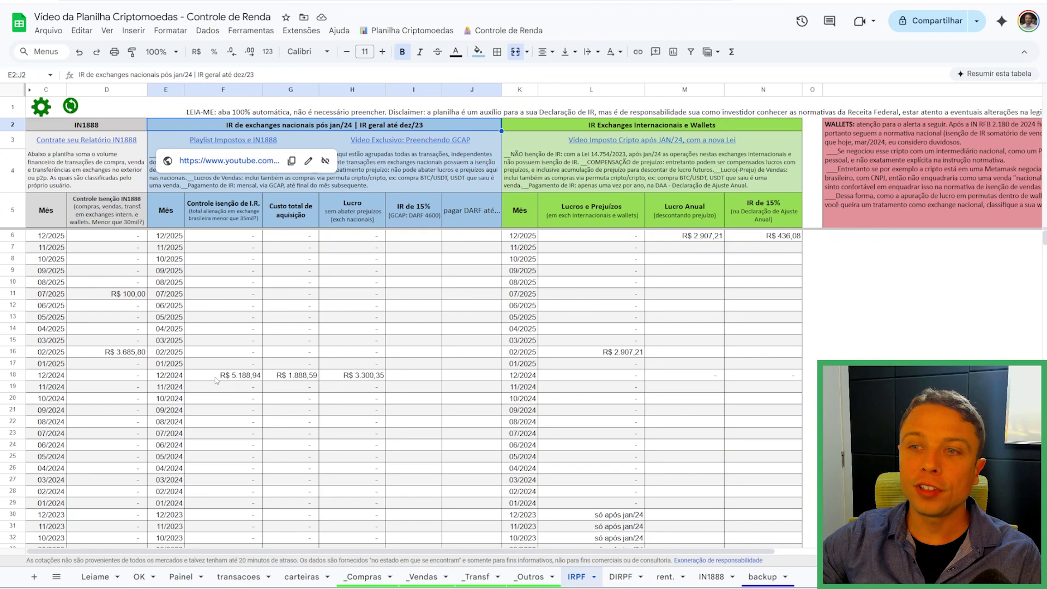
scroll(217, 380, "down", 3)
scroll(216, 380, "up", 3)
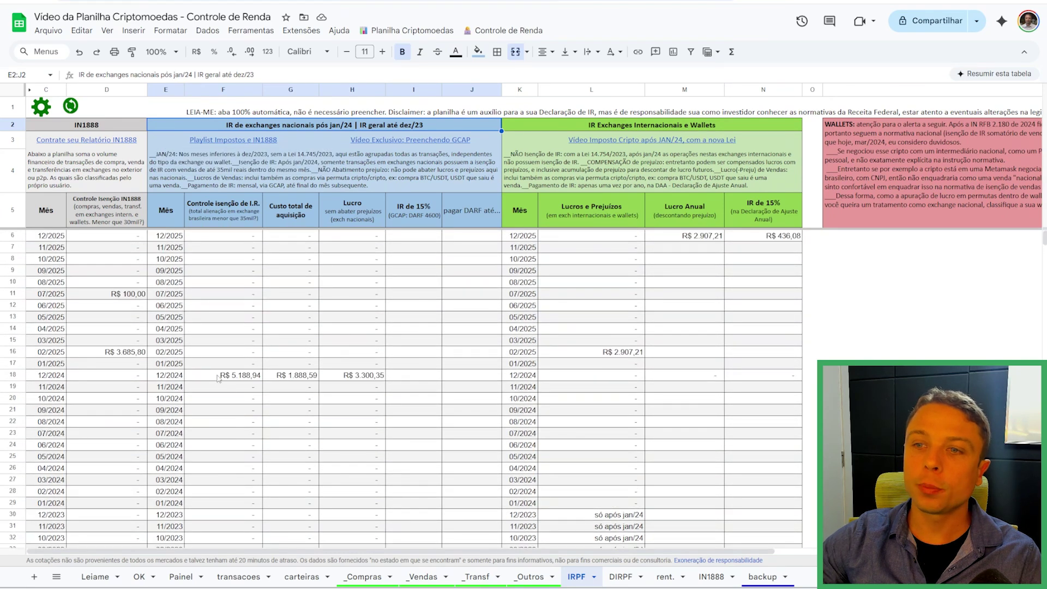
Compare the monthly national exchange figures across 2022 to 2025 by highlighting F8:J18 and F21:J39
left_click_drag(219, 376, 494, 262)
scroll(261, 406, "down", 4)
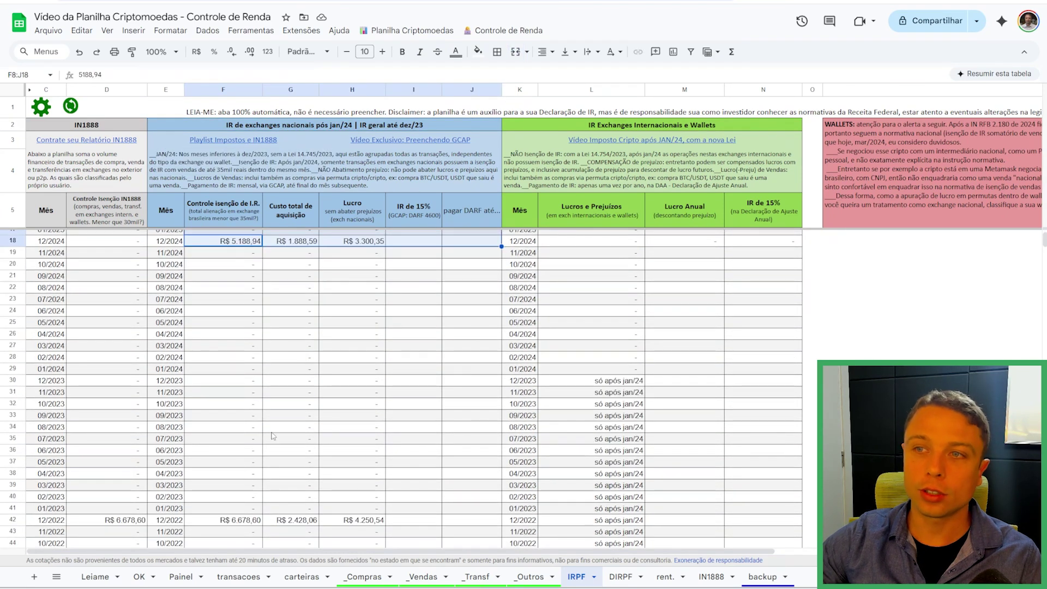
left_click_drag(213, 488, 453, 277)
scroll(429, 344, "up", 4)
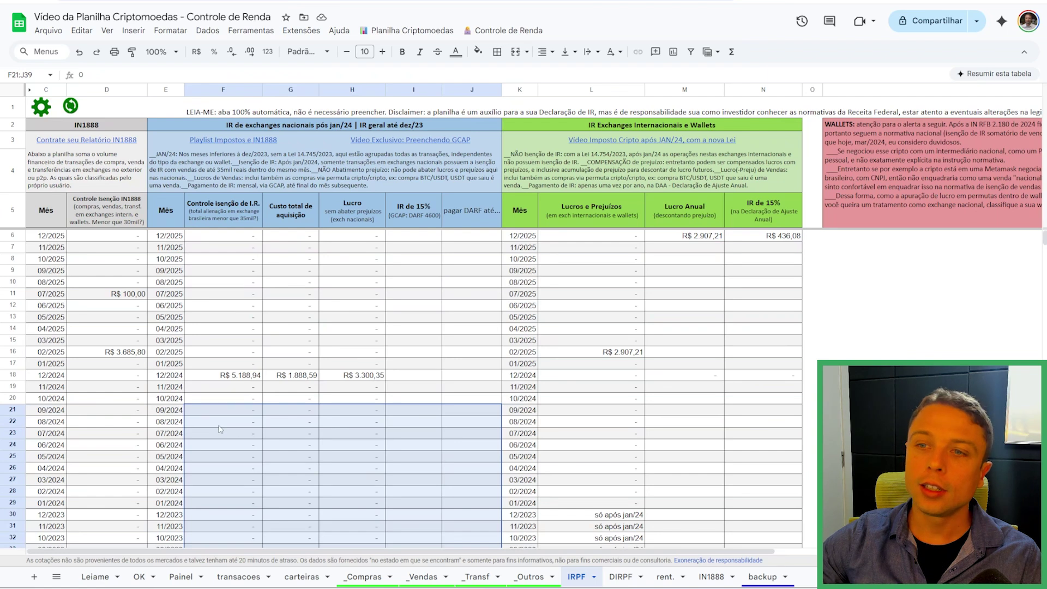
left_click(194, 470)
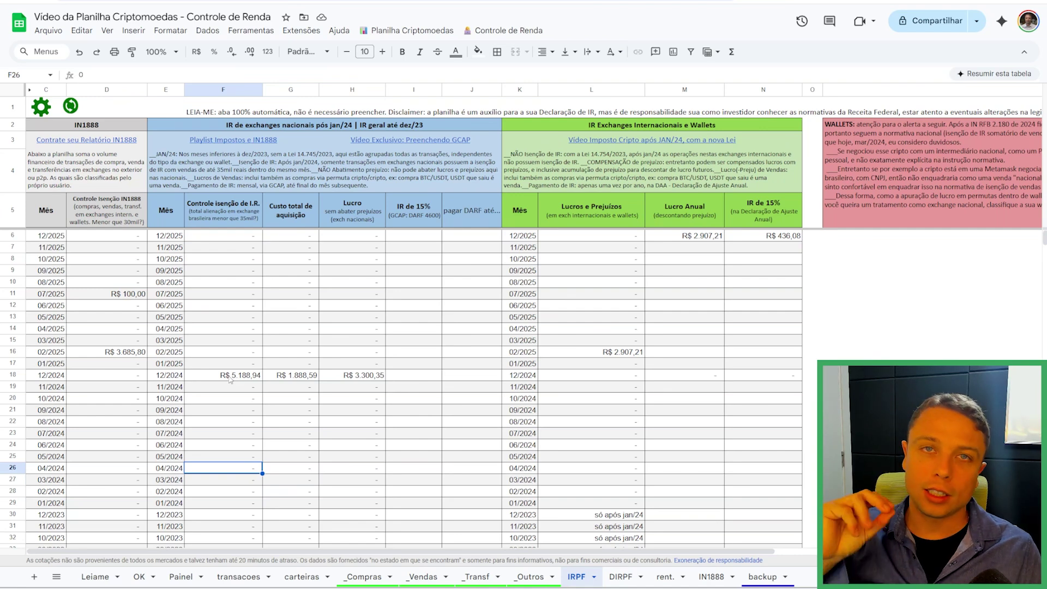
Examine exemption control column F, 15% tax column I and DARF deadline column J, plus the national section's note and GCAP video link
left_click(231, 89)
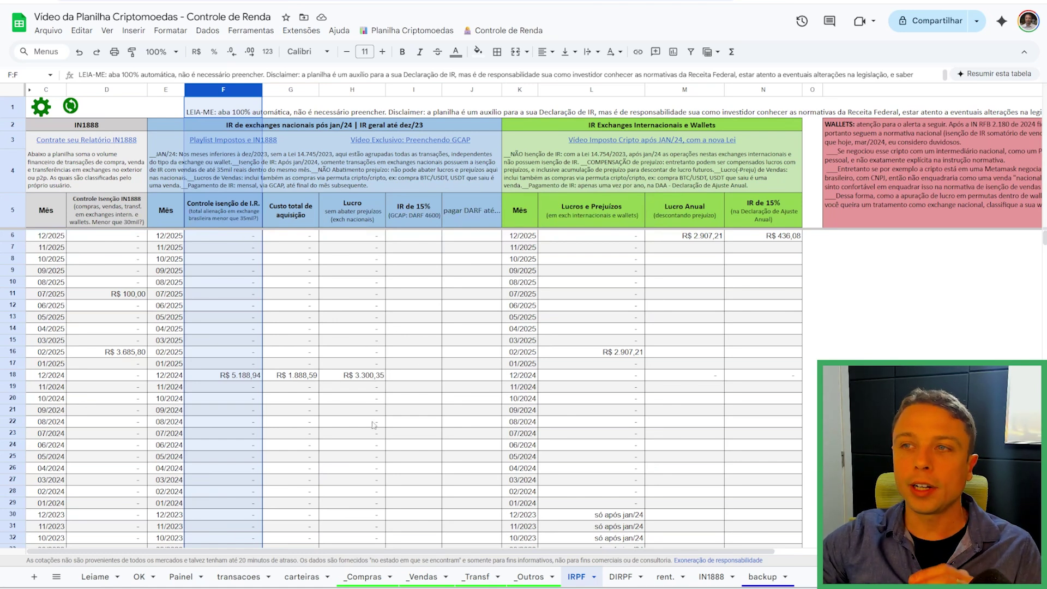
left_click(416, 91)
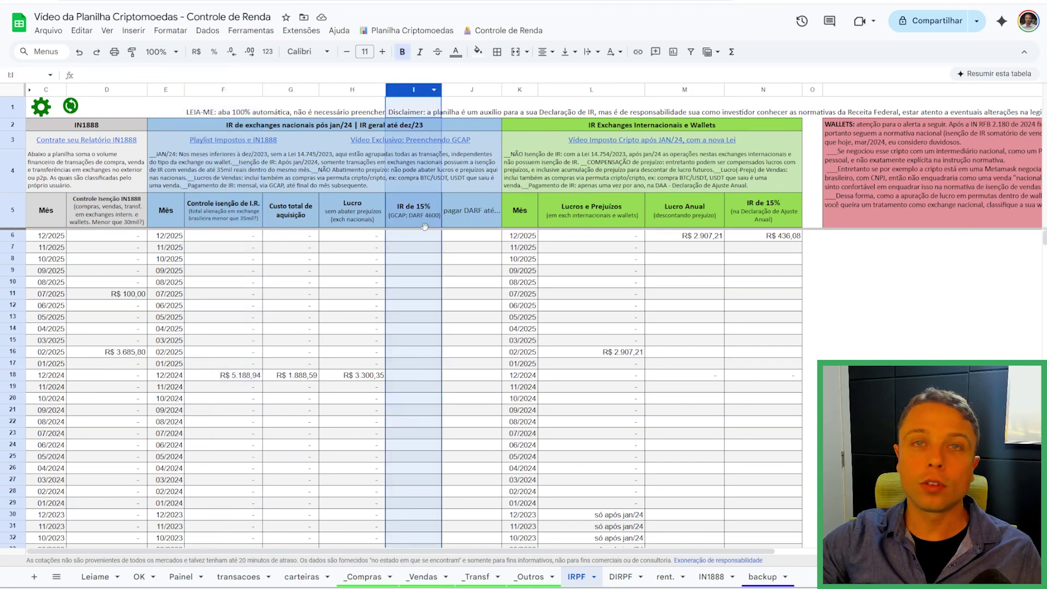
left_click(467, 92)
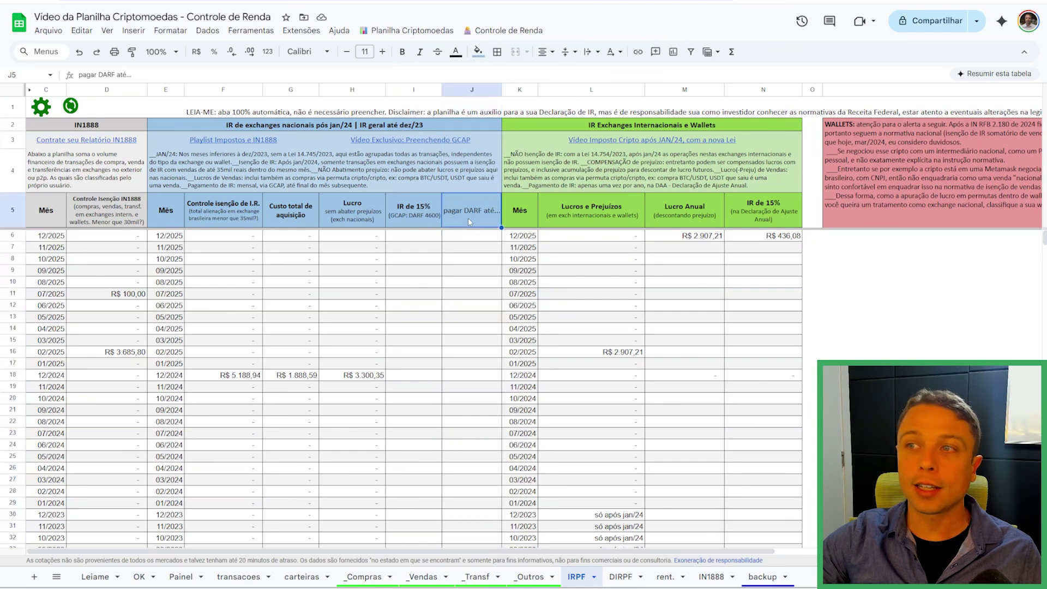
left_click(389, 155)
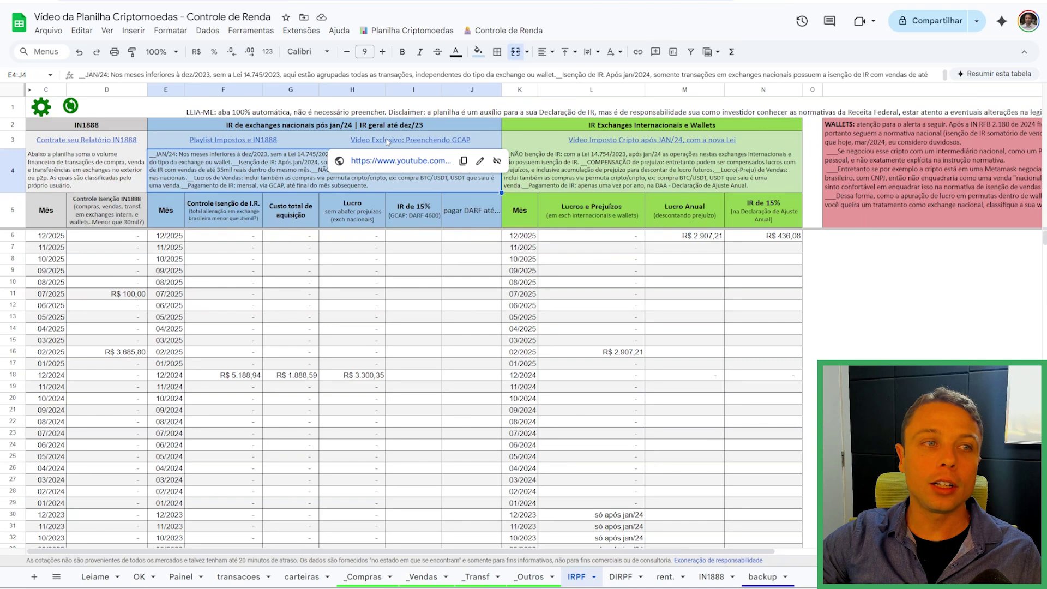
left_click(381, 307)
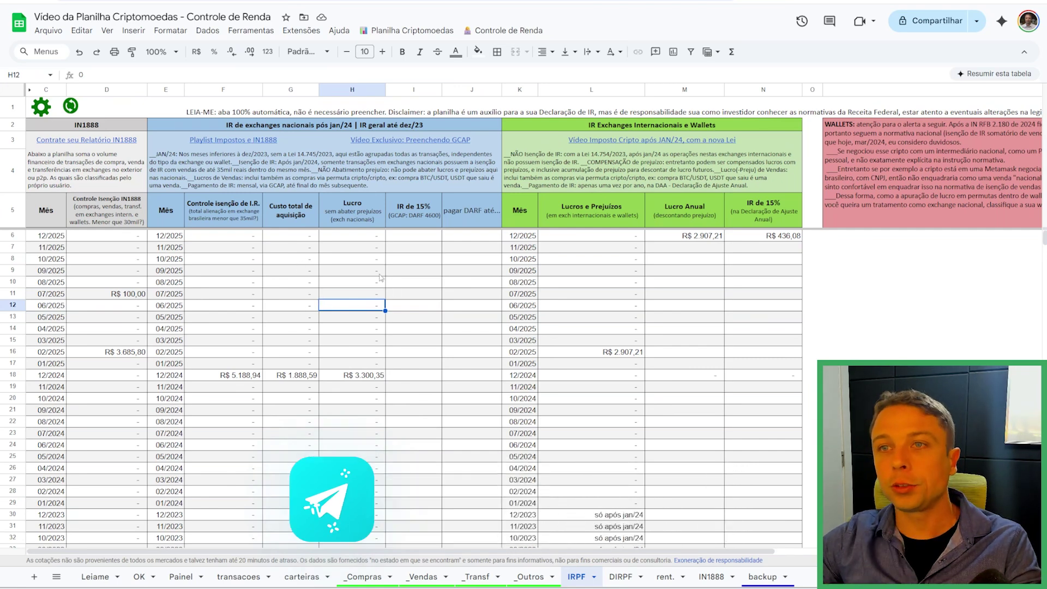
left_click(379, 186)
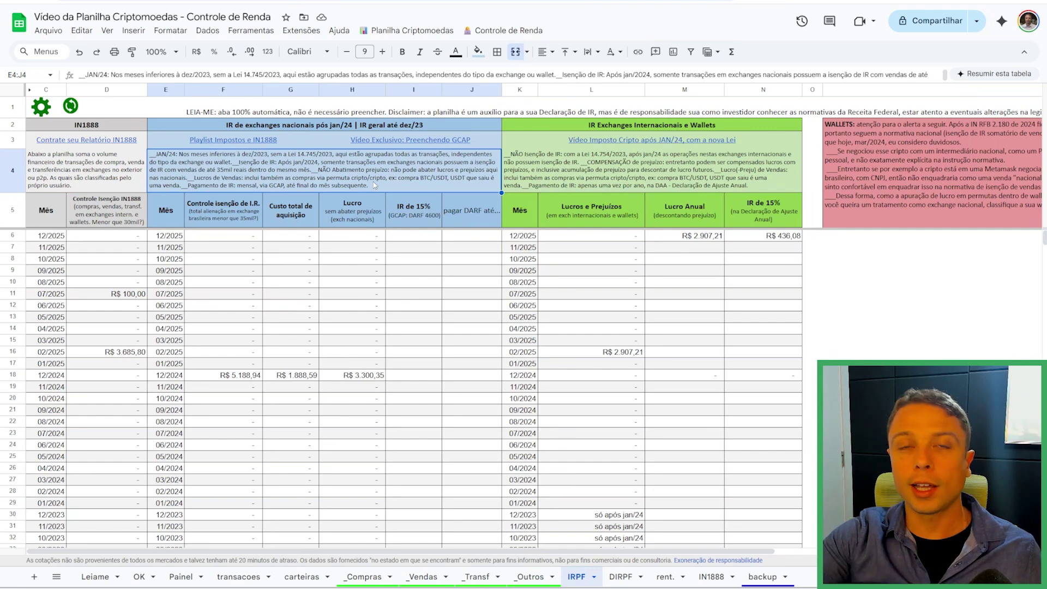
Examine the international exchanges and wallets section in columns K:N, covering the 2024 months and the February 2025 result in L16
left_click(611, 178)
left_click_drag(519, 89, 779, 112)
scroll(637, 426, "down", 3)
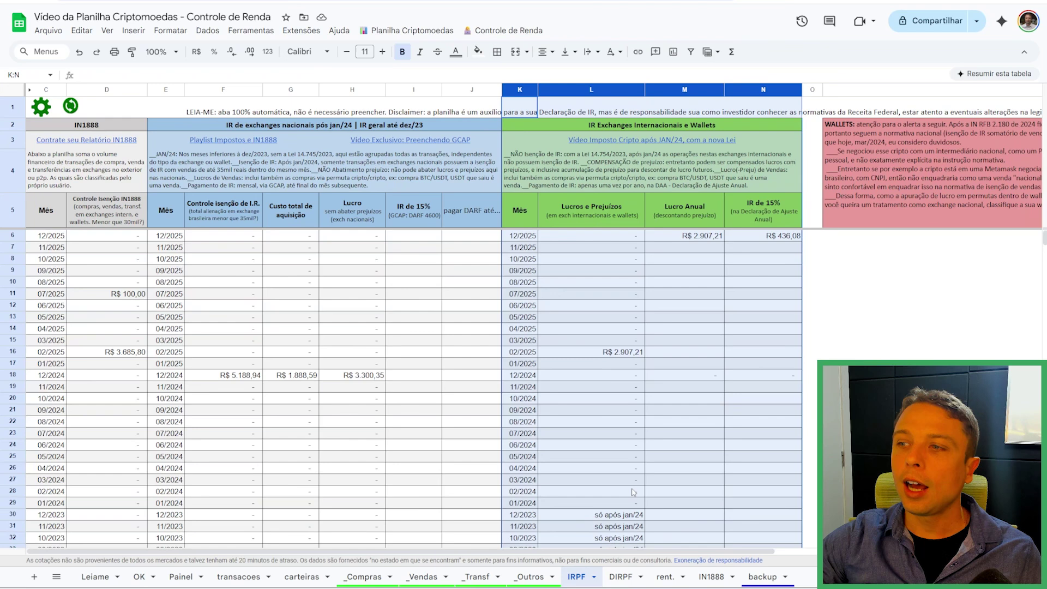
left_click_drag(606, 414, 780, 277)
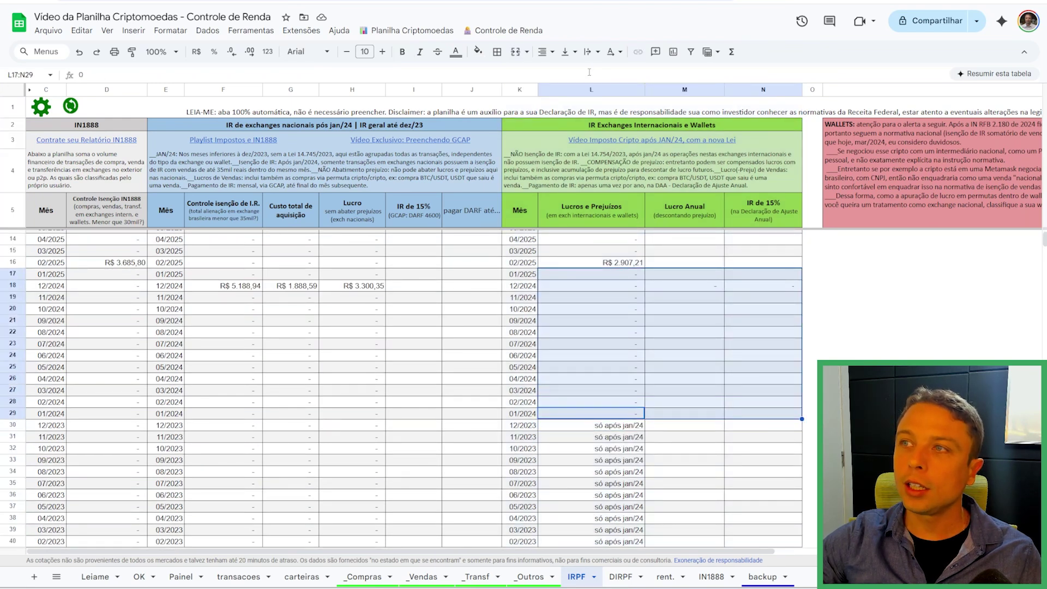
left_click(595, 90)
left_click(601, 266)
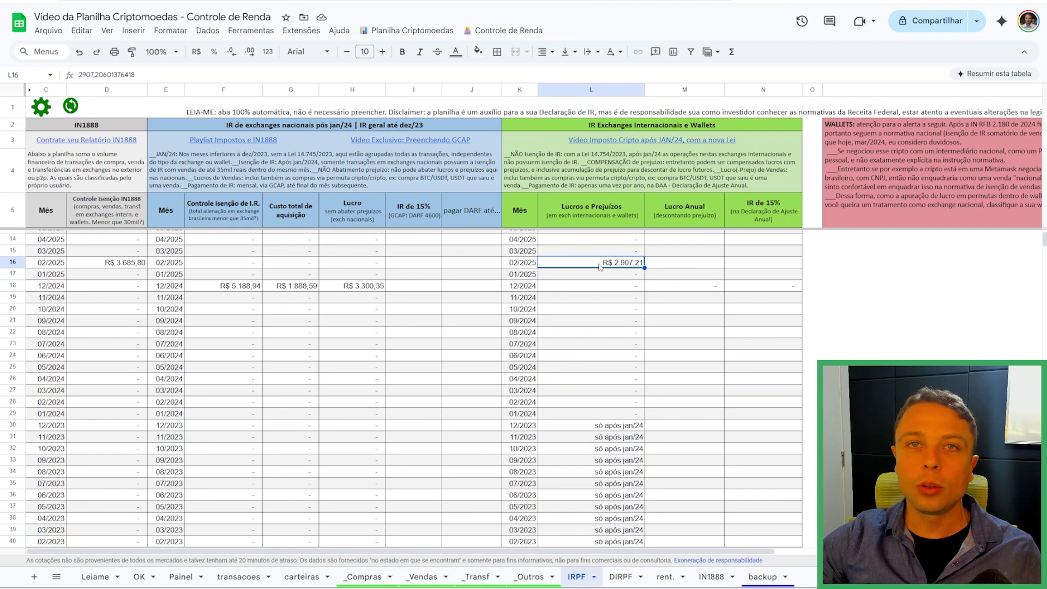
scroll(567, 325, "up", 2)
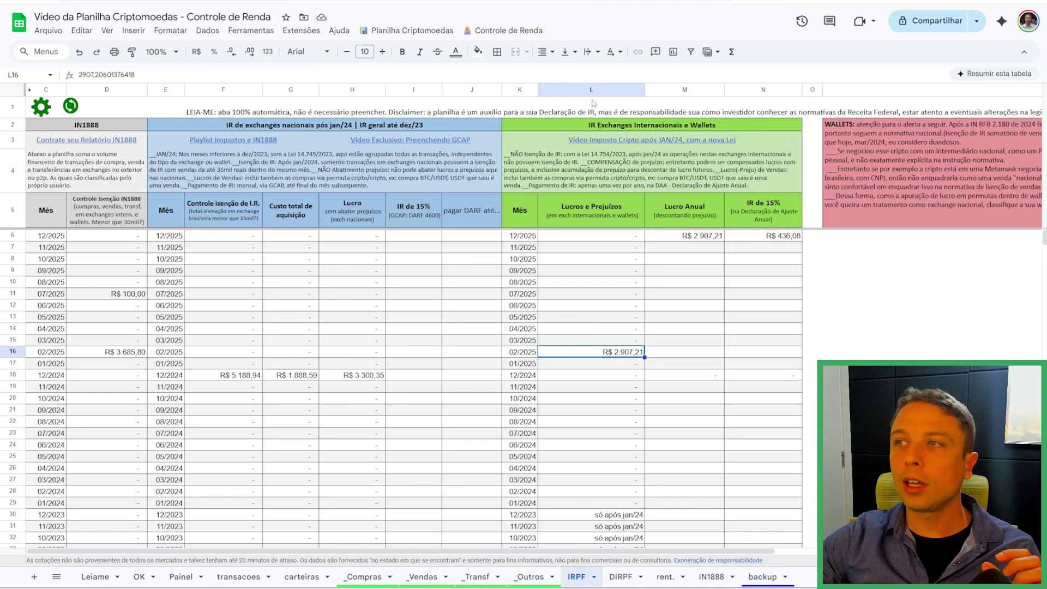
Review the 2025 international months in K6:N17, comparing the monthly result in L16 with the annual profit formula in M6
left_click_drag(549, 125, 734, 404)
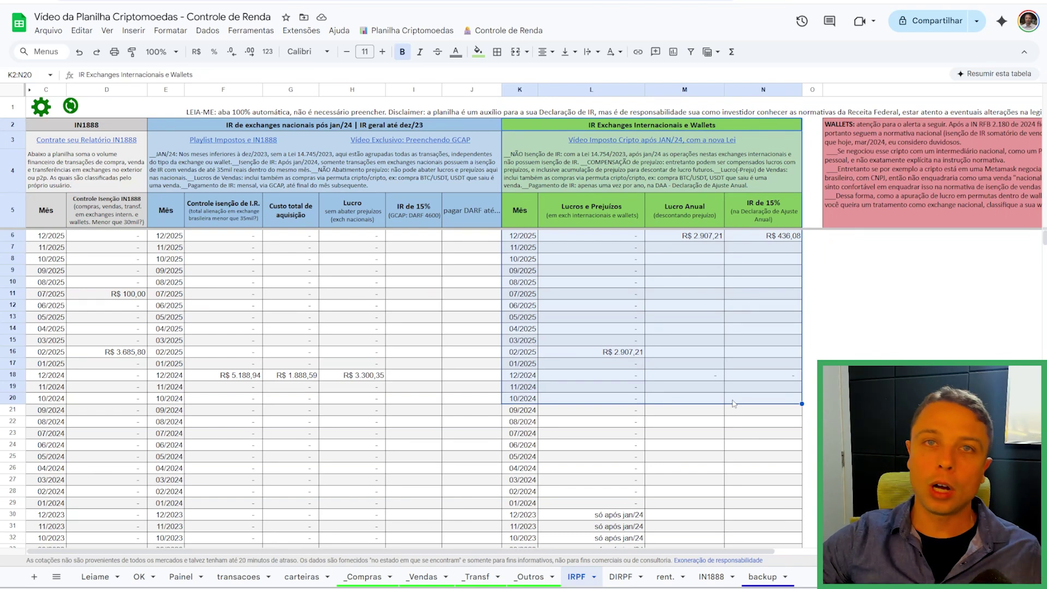
left_click_drag(522, 364, 757, 238)
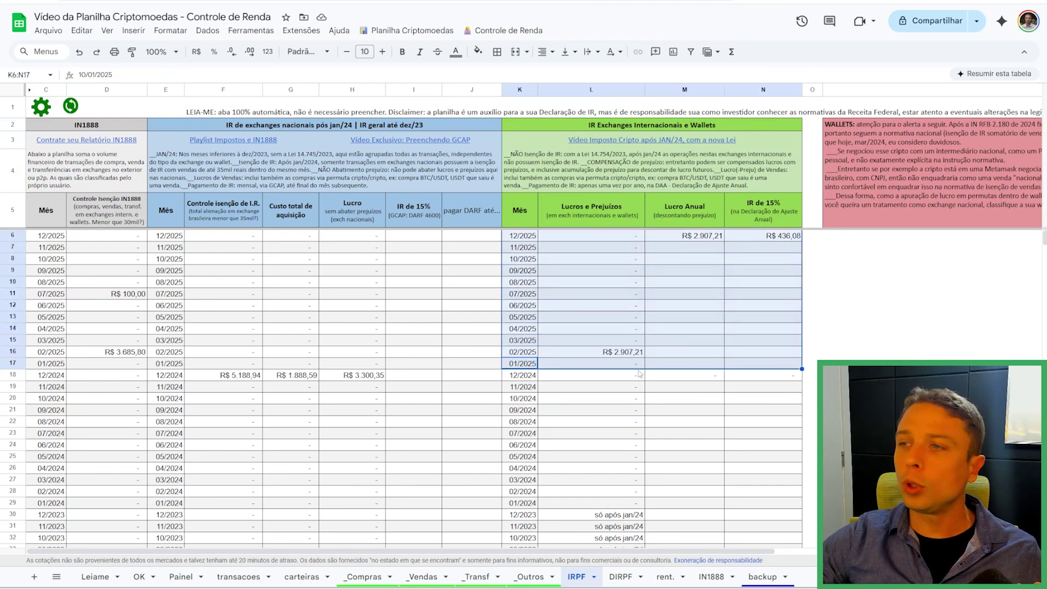
left_click(623, 353)
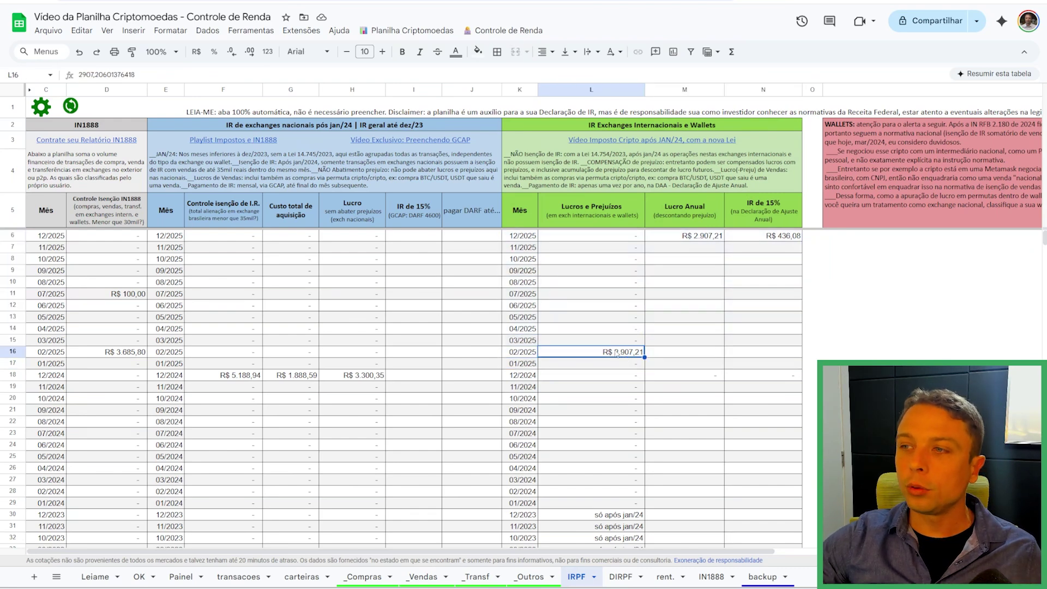
left_click(600, 275)
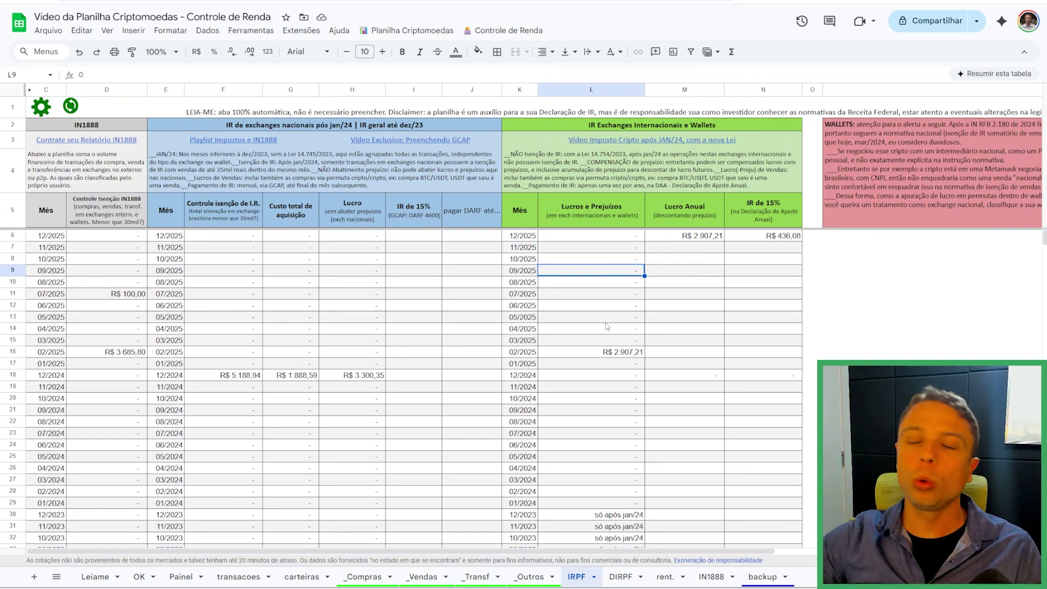
left_click(702, 235)
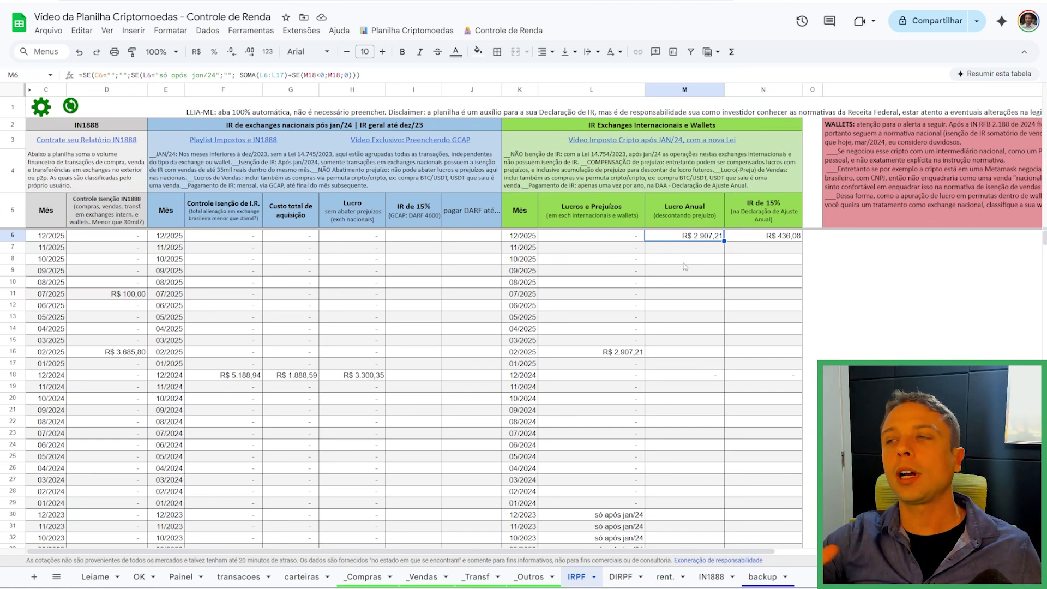
left_click(580, 356)
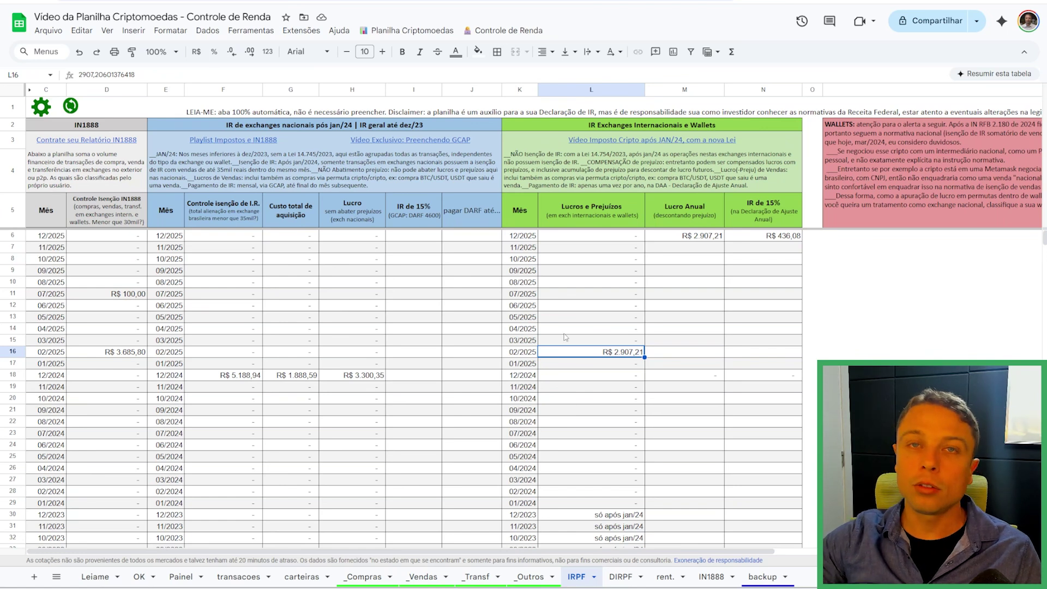
Examine the annual profit in M6 and column M, together with the international section's December 2025 row K6:N6
left_click(690, 238)
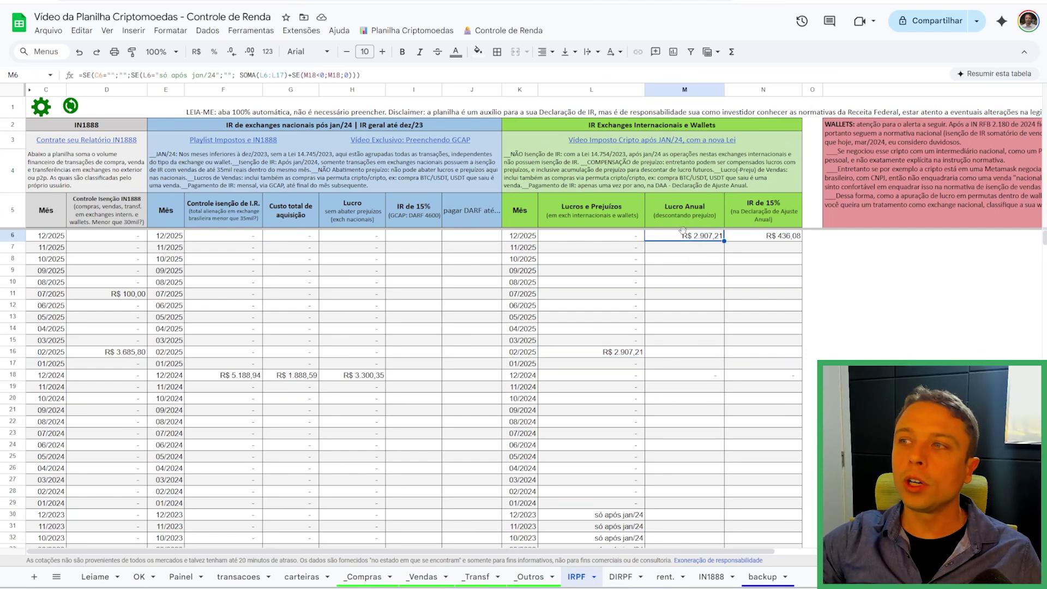
left_click(692, 90)
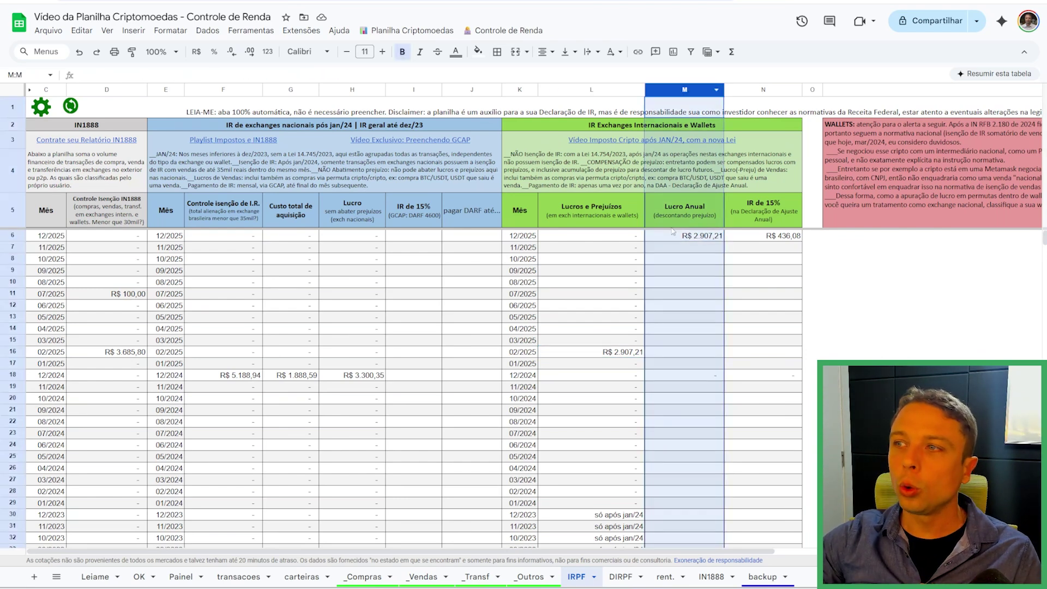
left_click(670, 241)
left_click(518, 238)
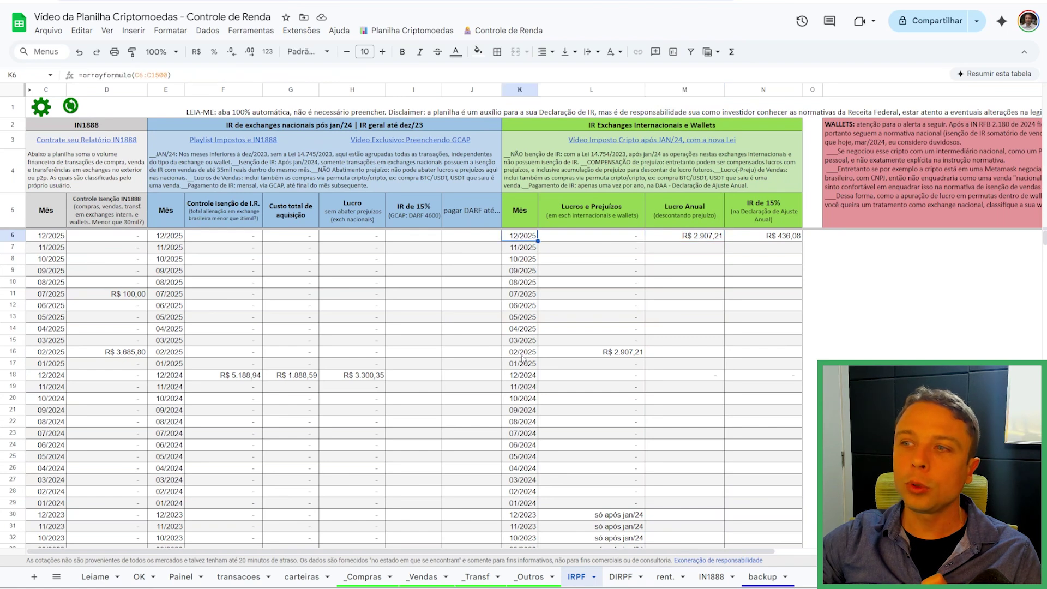
left_click_drag(517, 241, 763, 240)
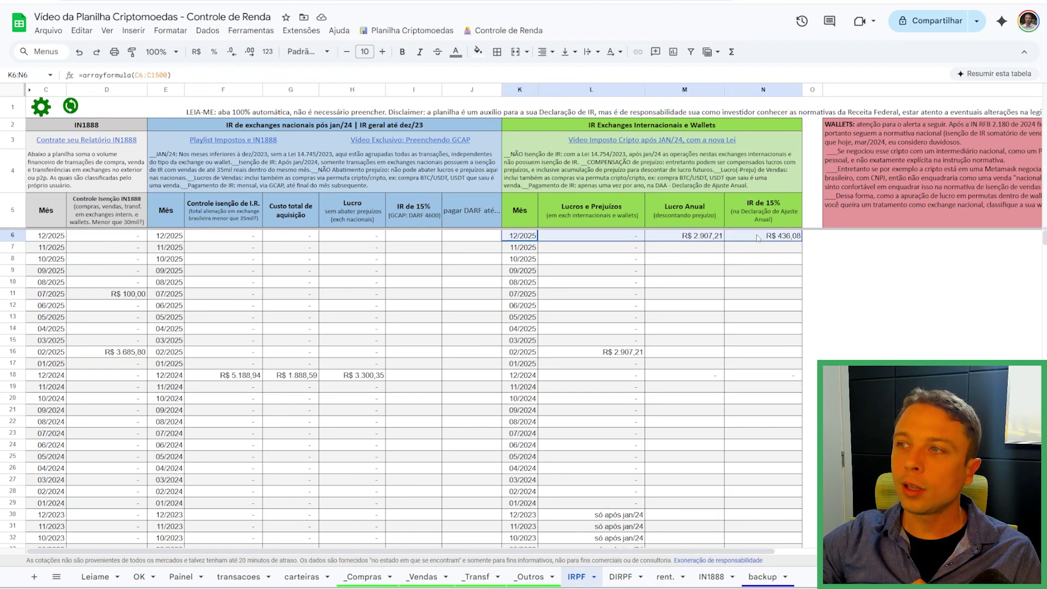
left_click(693, 238)
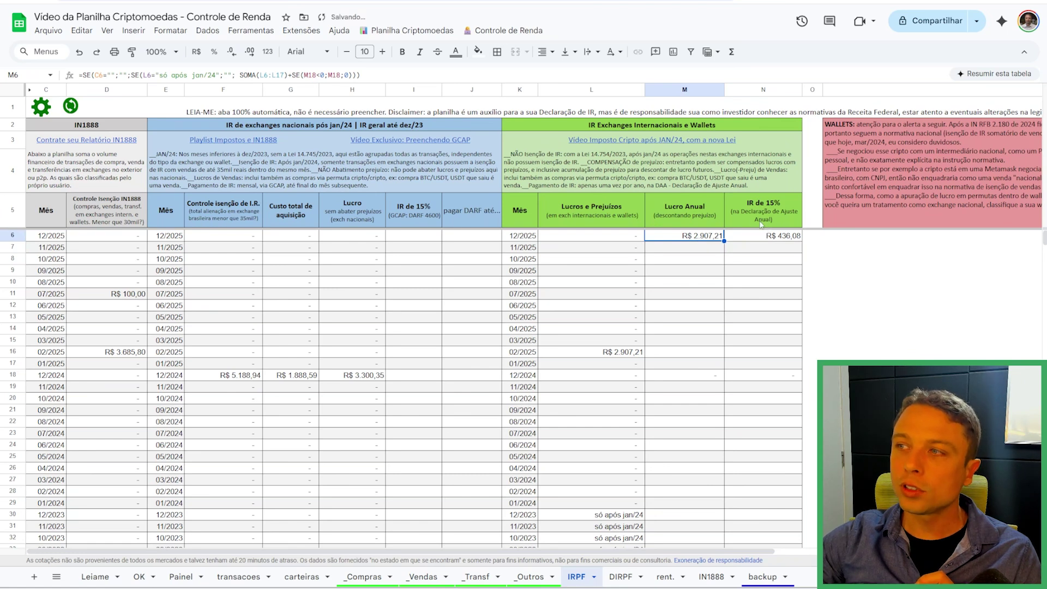
Examine the 15% tax in N6 alongside its annual declaration heading N5 and the title of the international exchanges and wallets section
left_click(769, 237)
left_click(754, 215)
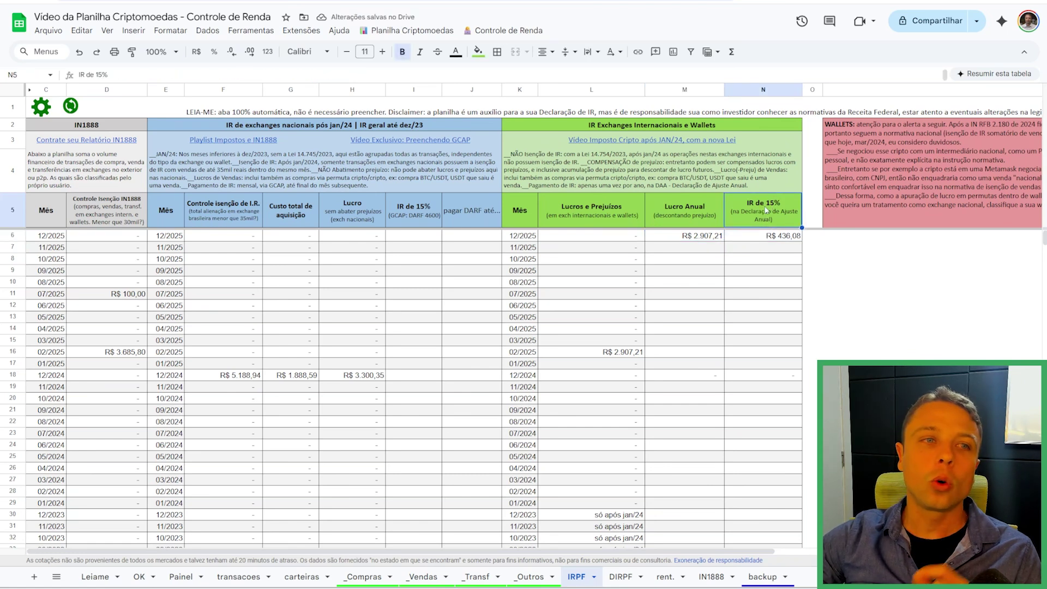
left_click(662, 138, "shift")
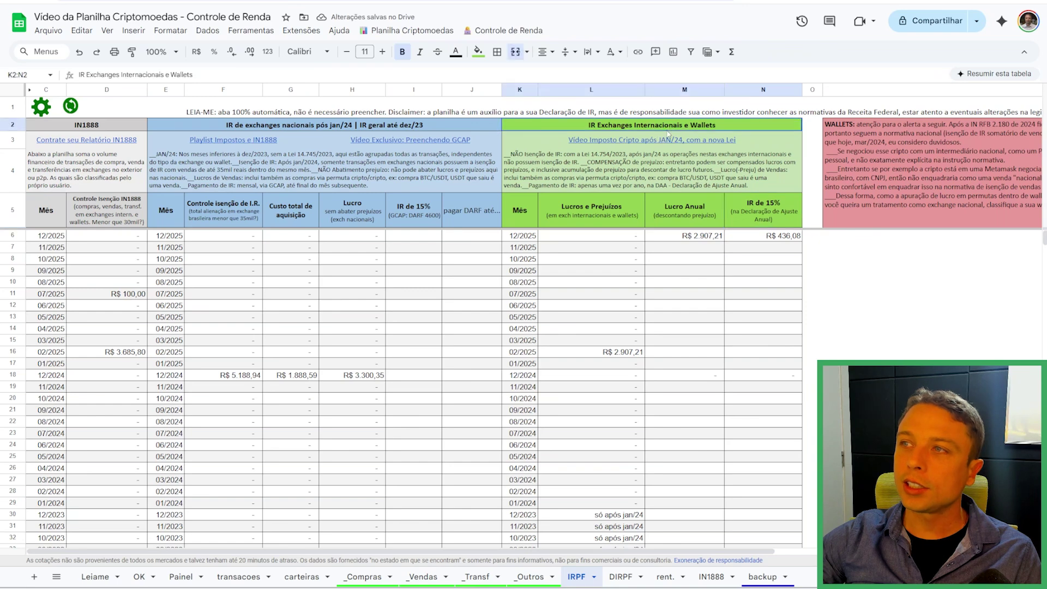
left_click(751, 214)
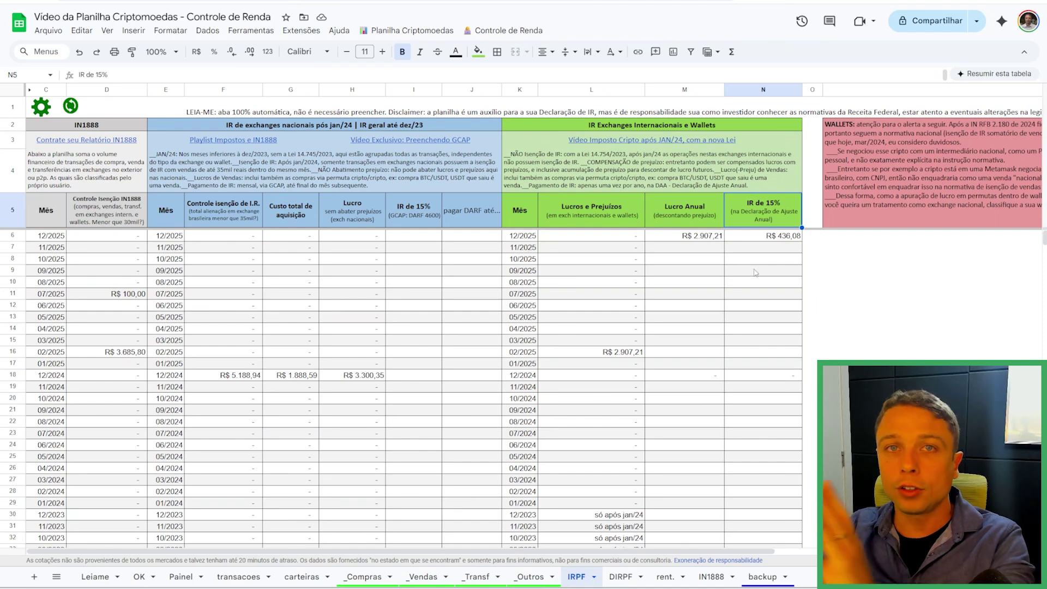
Open the DIRPF sheet and look over its table of positions by coin and wallet, starting at row 44
left_click(621, 582)
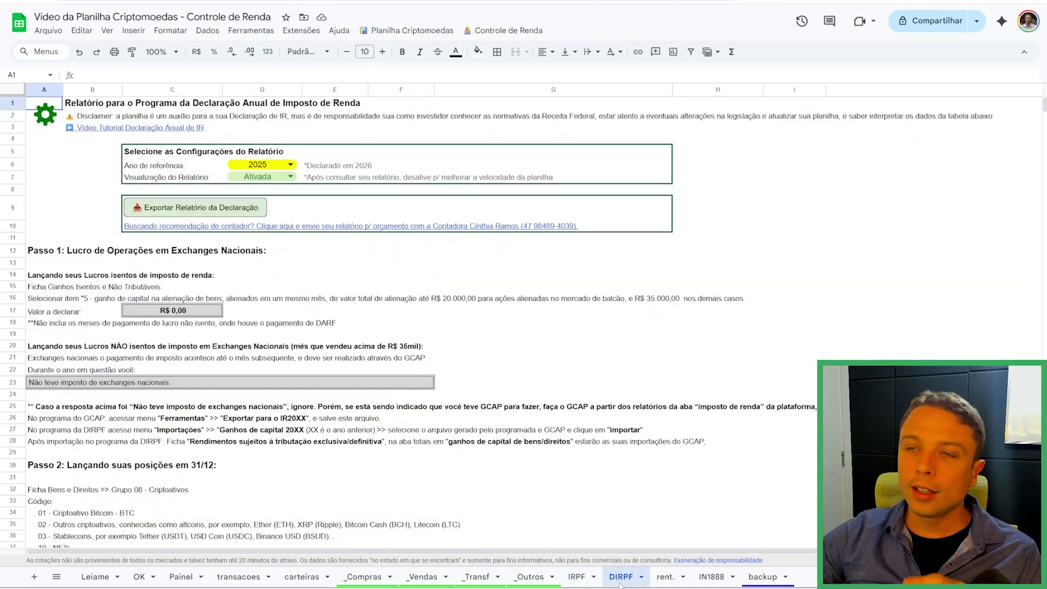
scroll(274, 326, "down", 8)
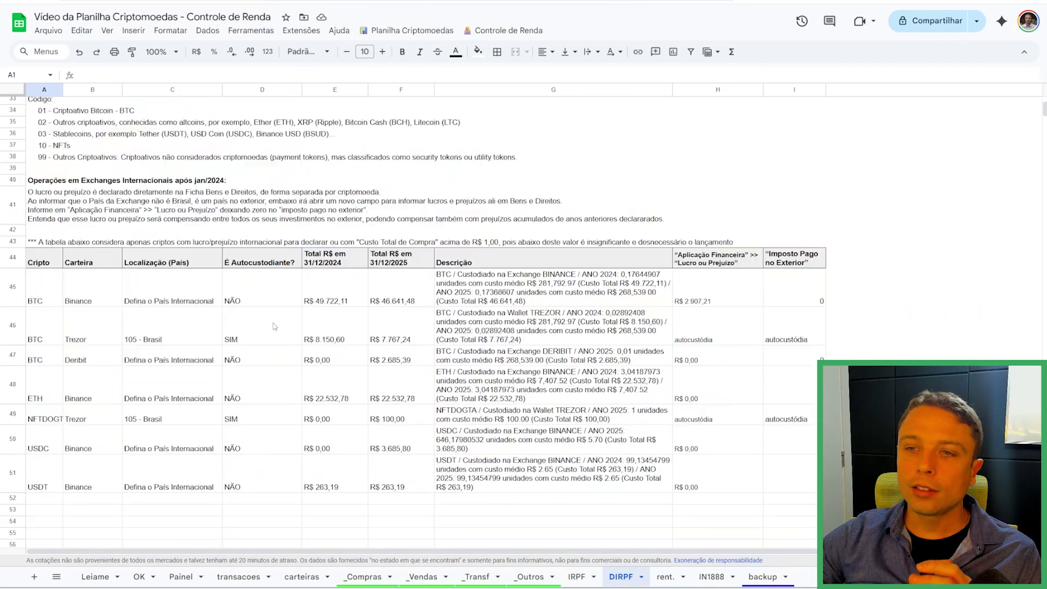
scroll(274, 326, "down", 2)
scroll(202, 238, "up", 2)
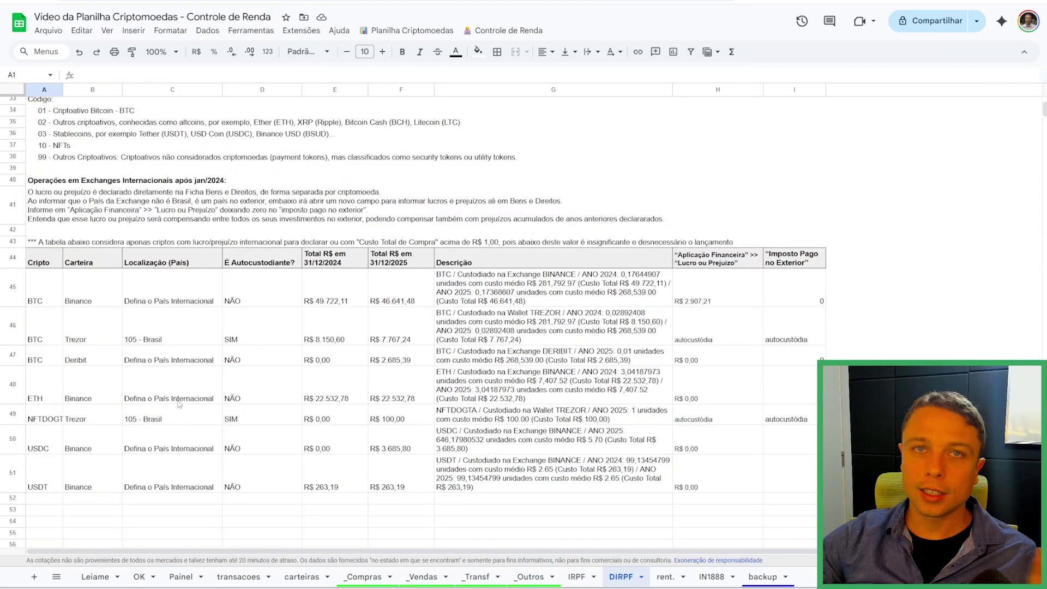
Return to the IRPF sheet and review the Lucro Anual heading M5 and the annual profit in M6
left_click(576, 582)
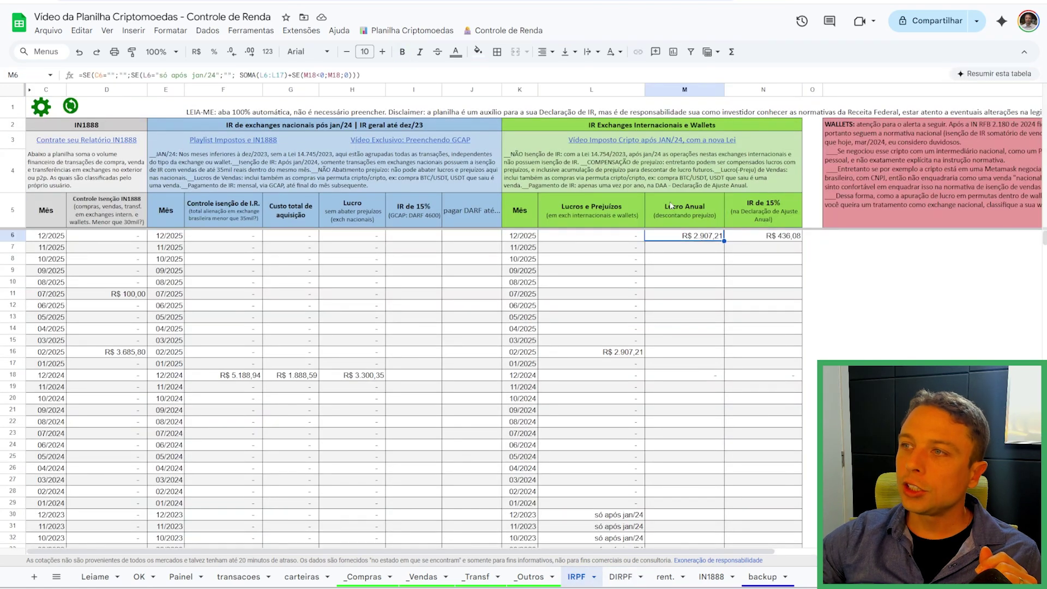
left_click(671, 206)
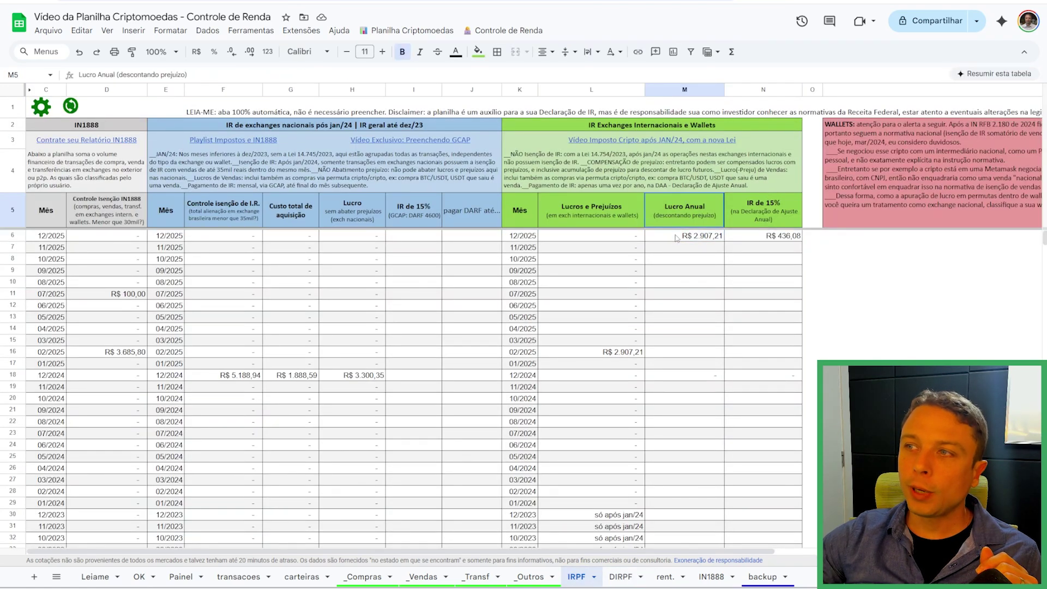
left_click(677, 238)
On the DIRPF sheet, examine table A44:I51, focusing on the profit or loss column H and the Binance BTC row 45
left_click(621, 578)
left_click_drag(53, 262, 777, 473)
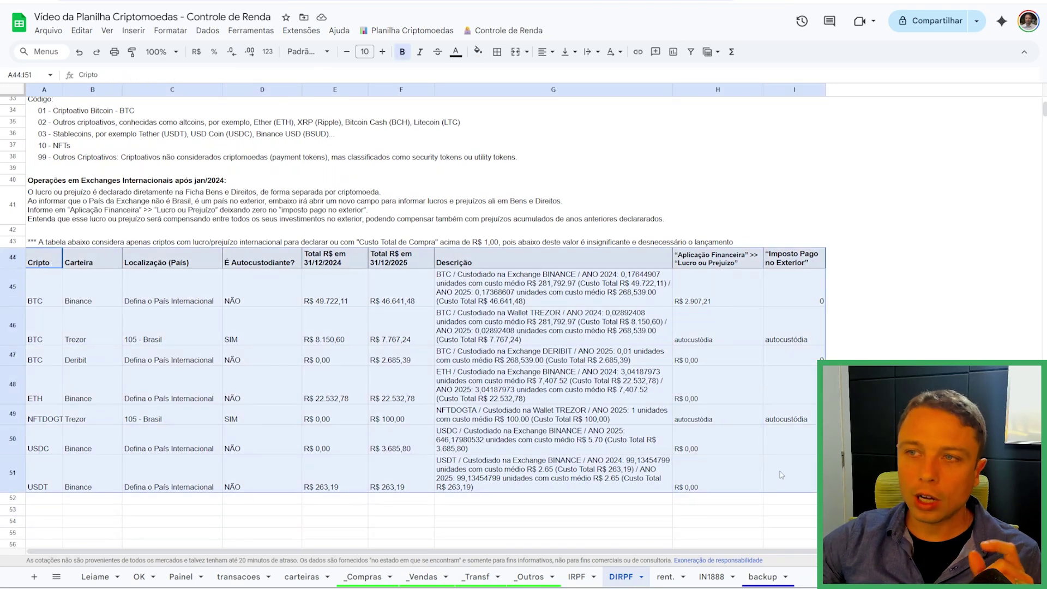
left_click(718, 90)
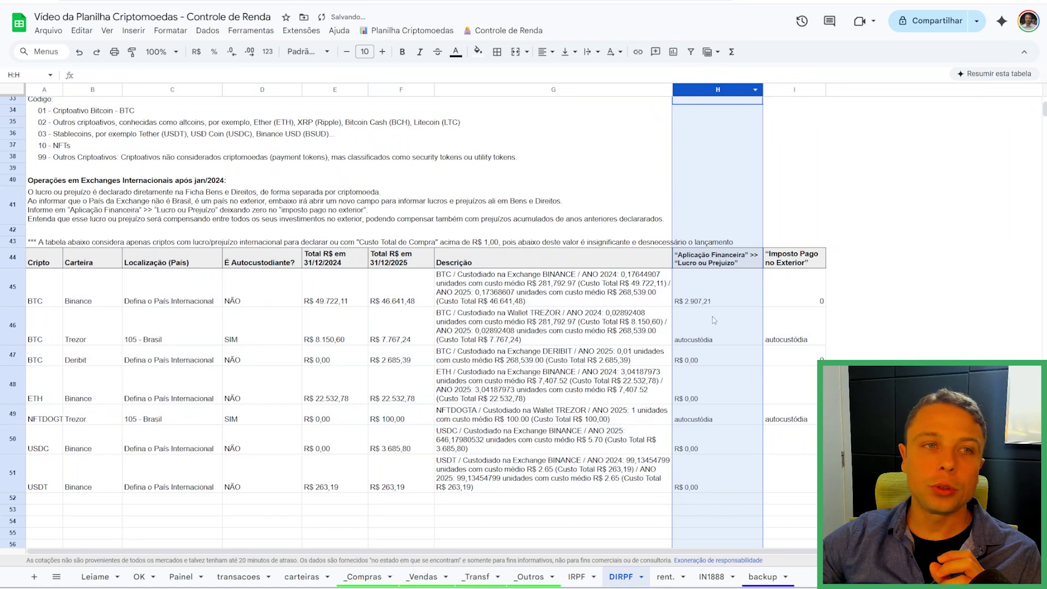
left_click(698, 296)
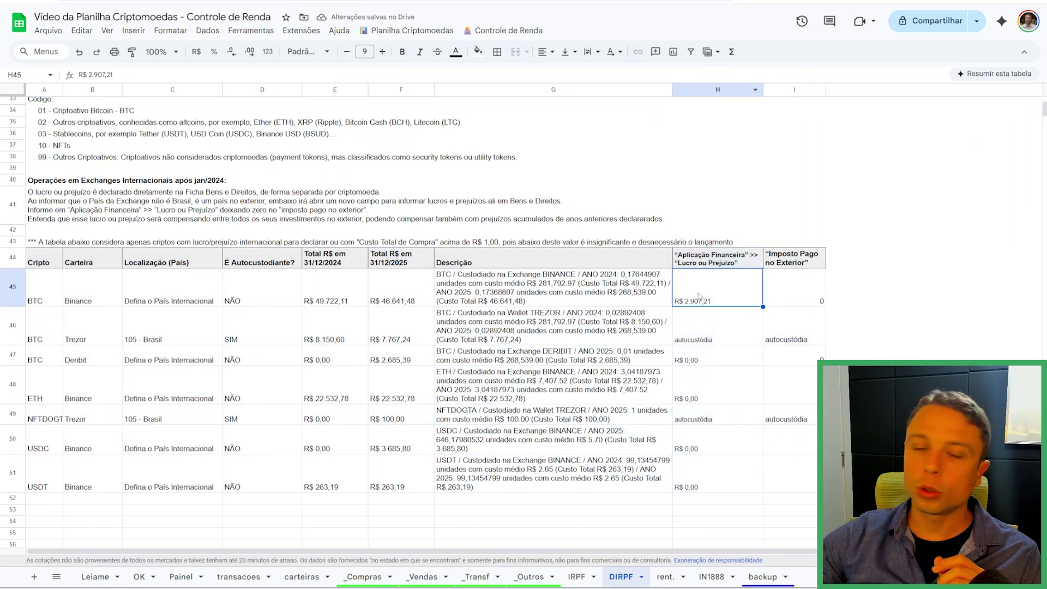
left_click_drag(43, 289, 798, 293)
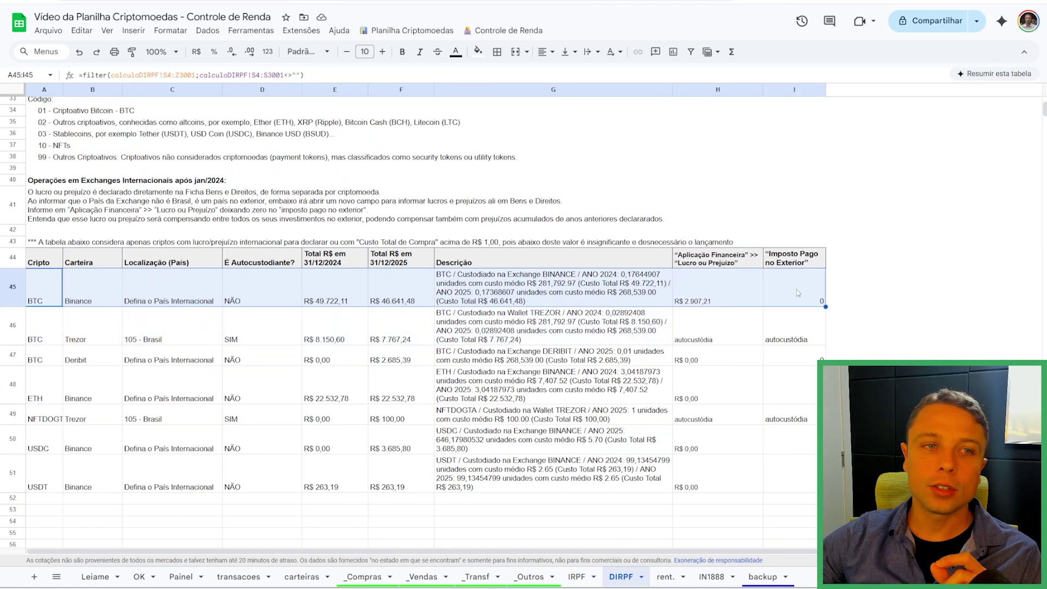
left_click(697, 297)
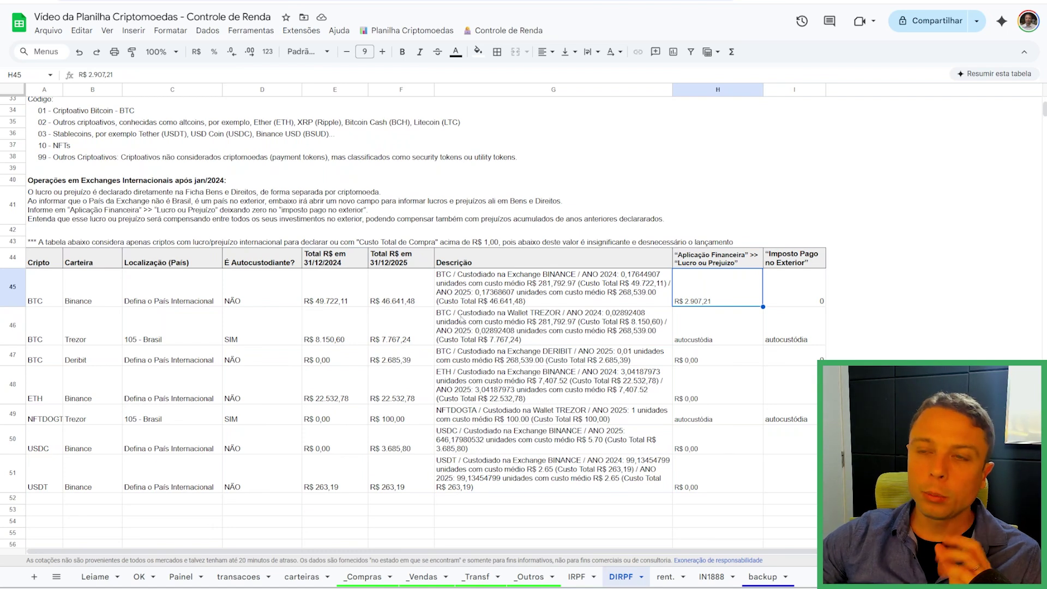
Review the year-end total headings E44 and F44, the descriptions in G44:G51, and the Binance BTC profit in H45
left_click(355, 258)
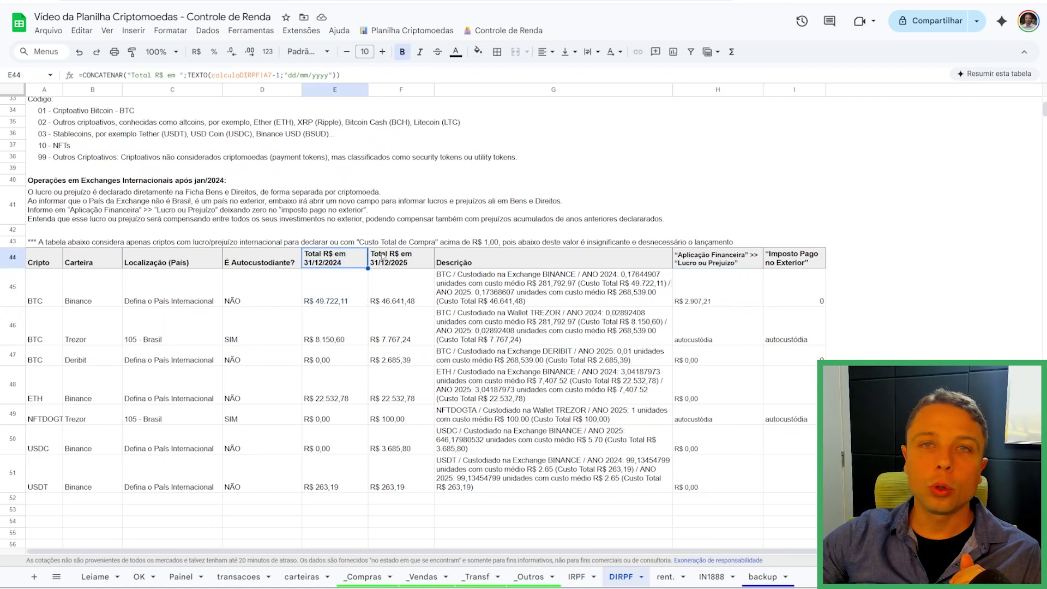
left_click(384, 257)
left_click_drag(450, 267, 493, 491)
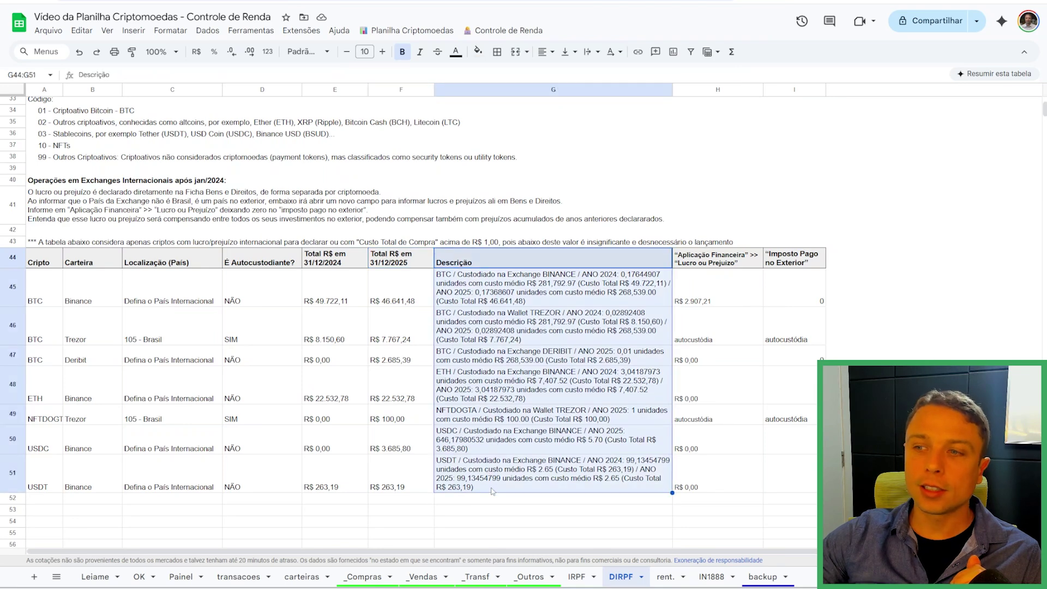
left_click(483, 281)
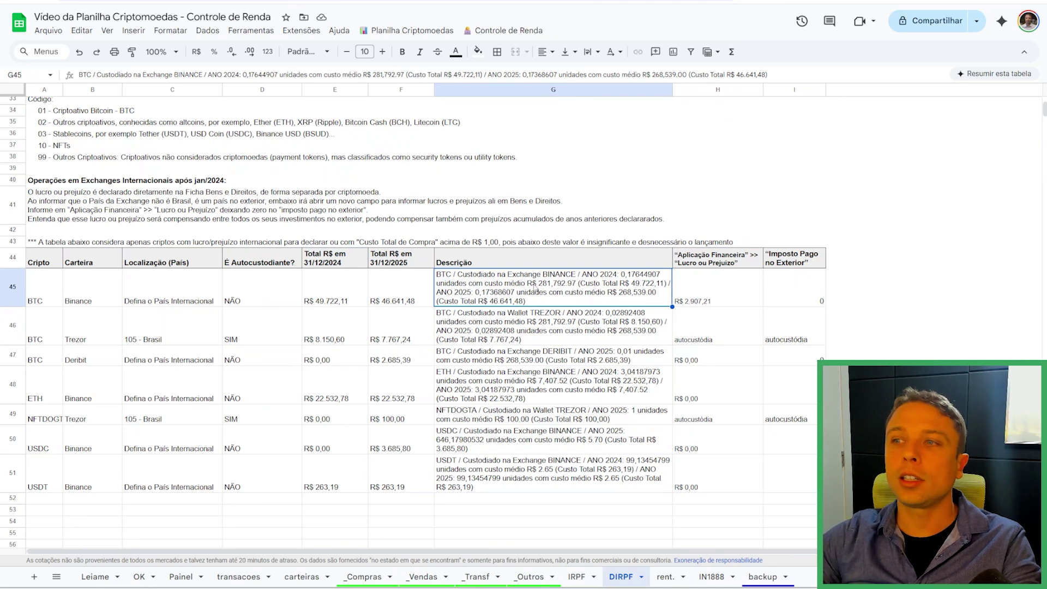
left_click(536, 323)
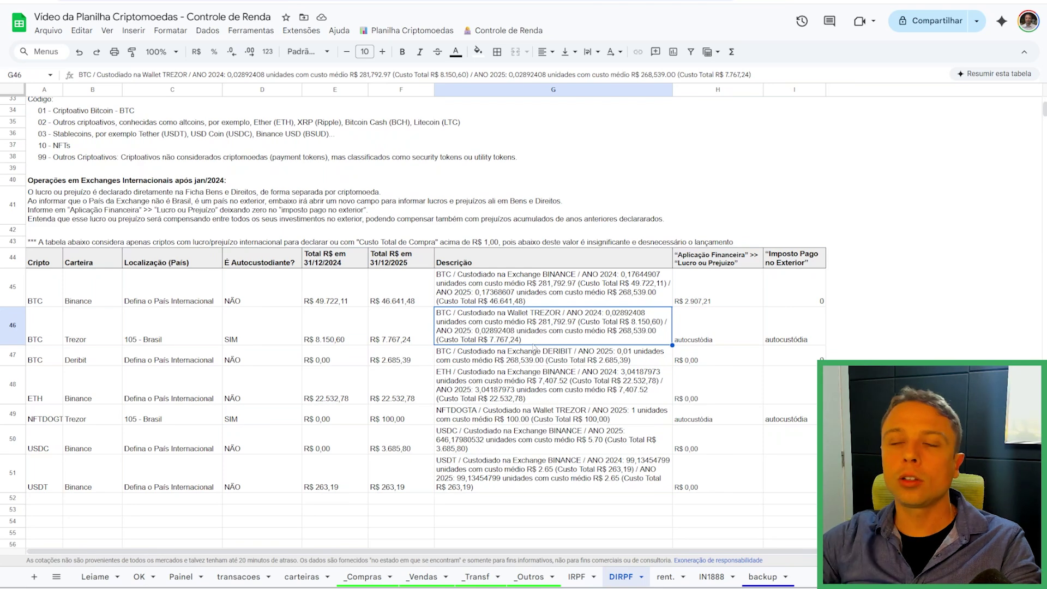
left_click(731, 301)
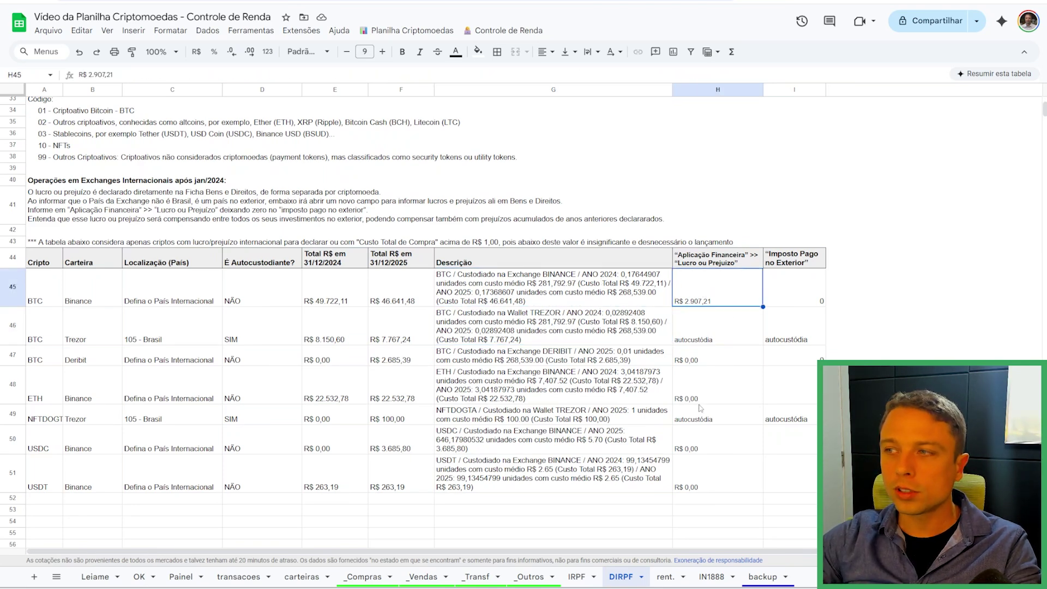
Examine the Passo 1 national exchange instructions in A14:F25 and the accountant recommendation link in row 10
scroll(700, 408, "up", 5)
left_click_drag(44, 216, 65, 464)
scroll(69, 450, "up", 3)
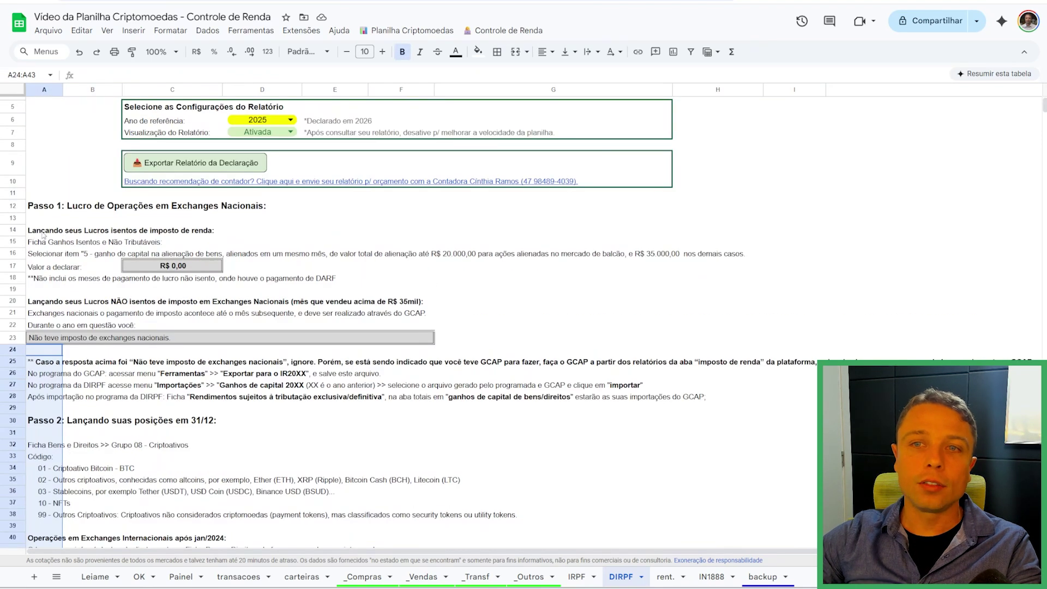
left_click_drag(44, 231, 338, 364)
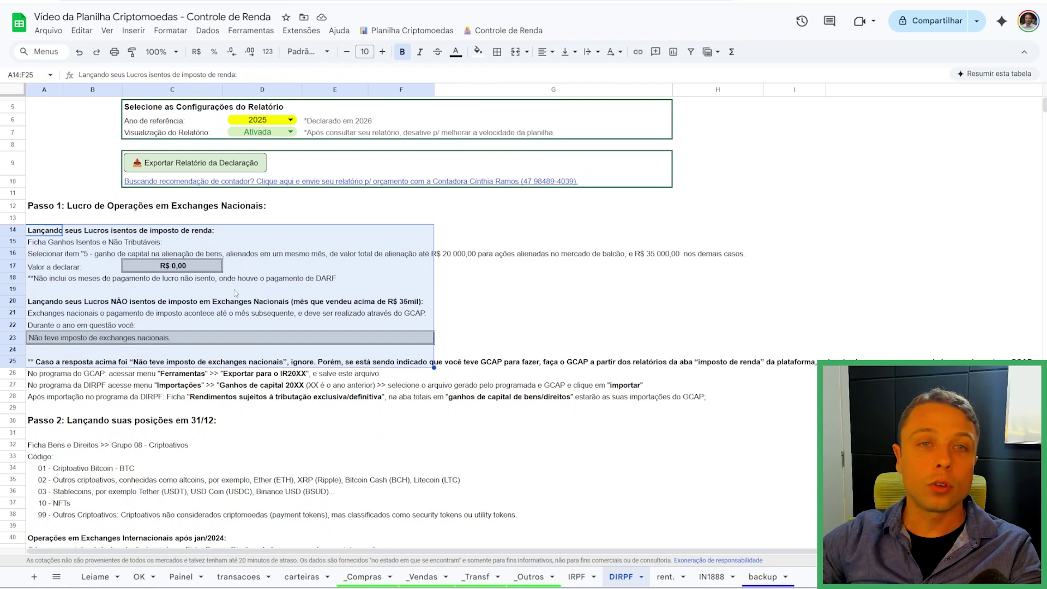
left_click(240, 313)
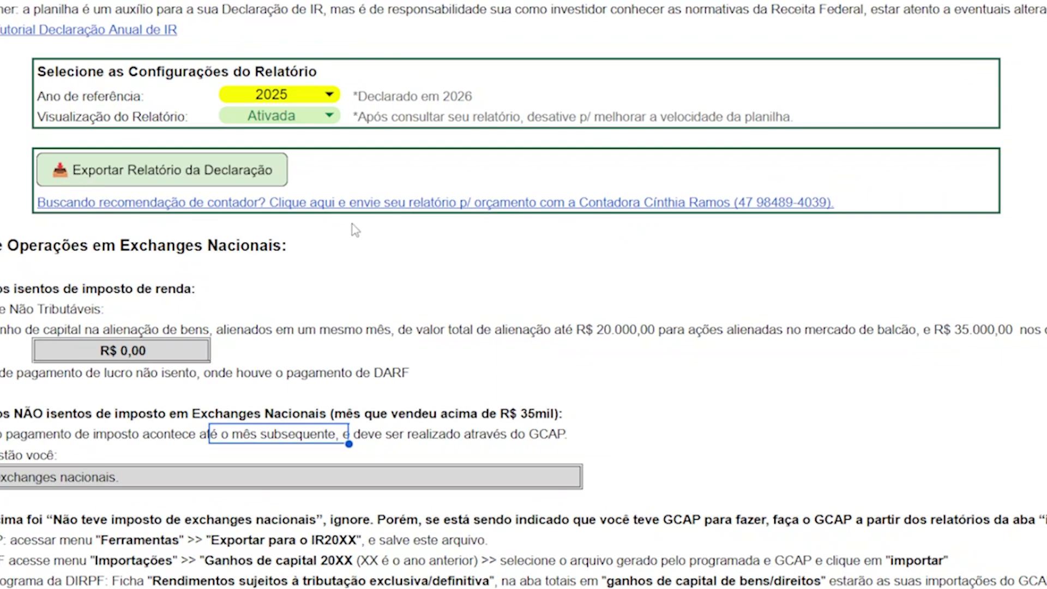
left_click(892, 210)
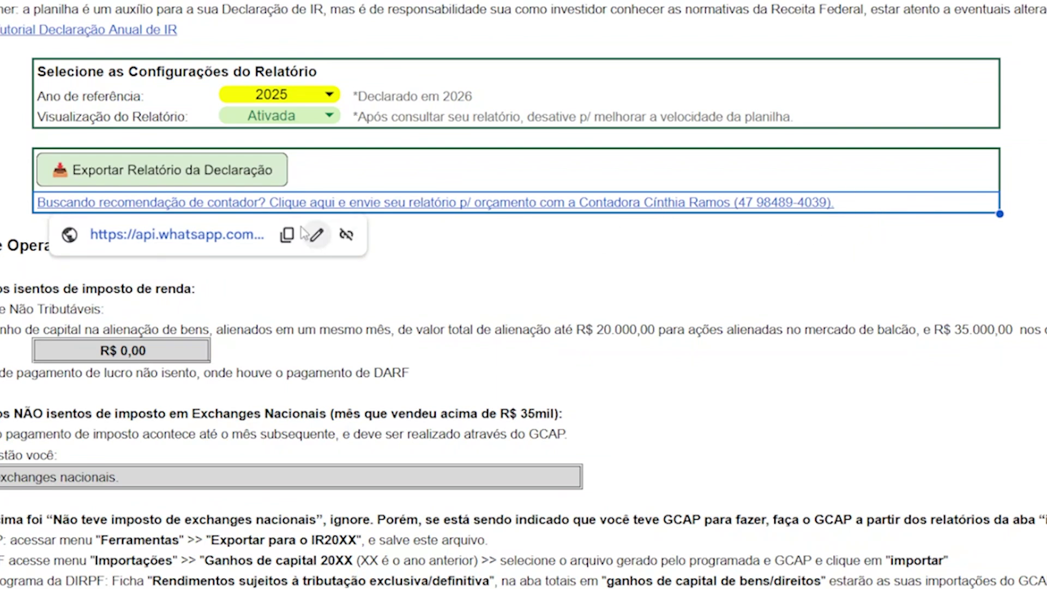
Set the declaration report's reference year to 2024 and its visualization to Desativada, checking the declaration year note beside it
left_click(328, 95)
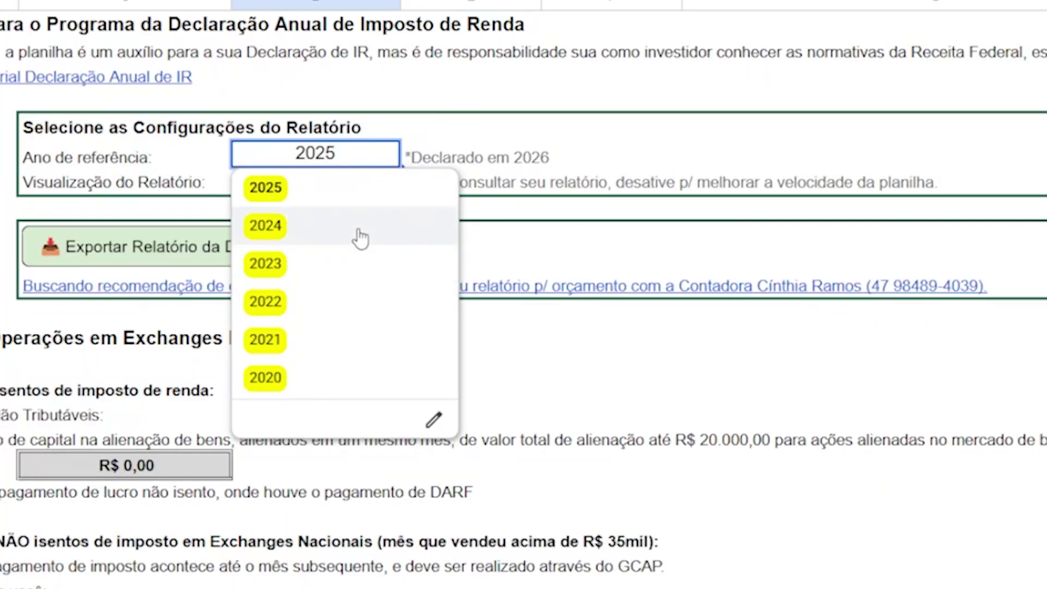
left_click(358, 232)
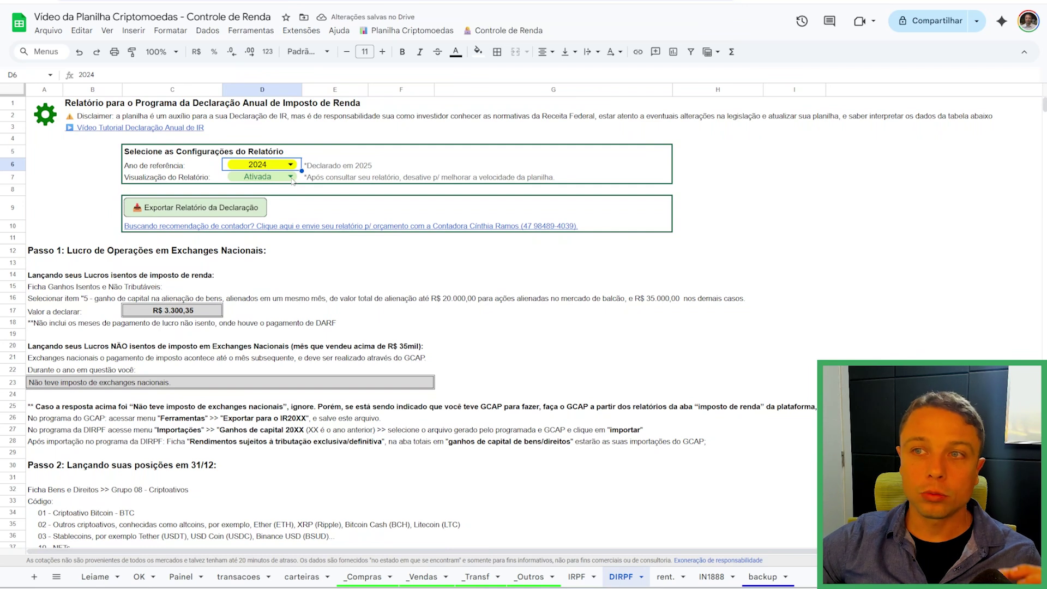
left_click(291, 177)
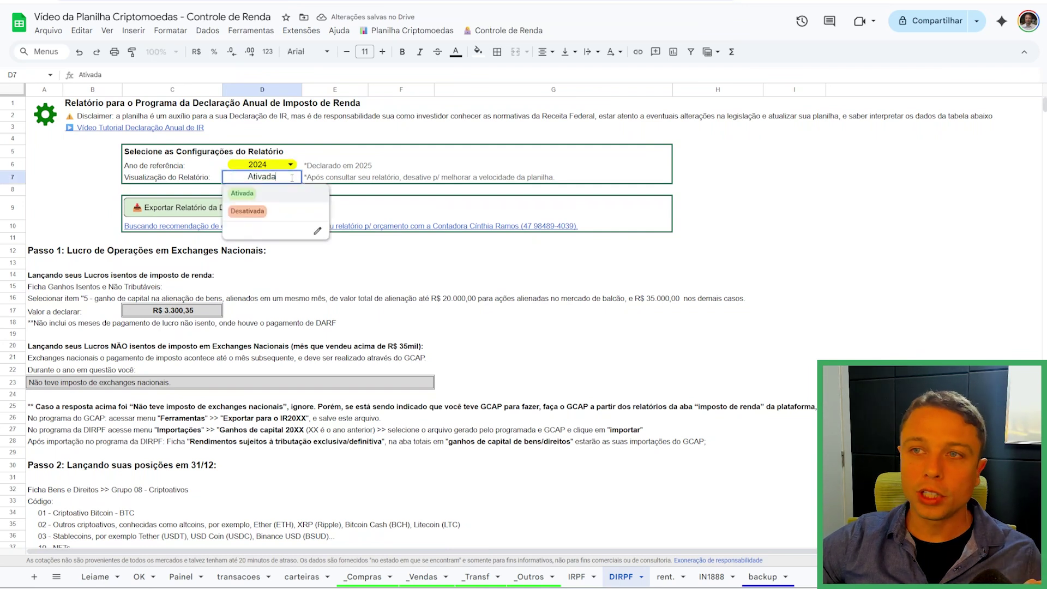
left_click(273, 211)
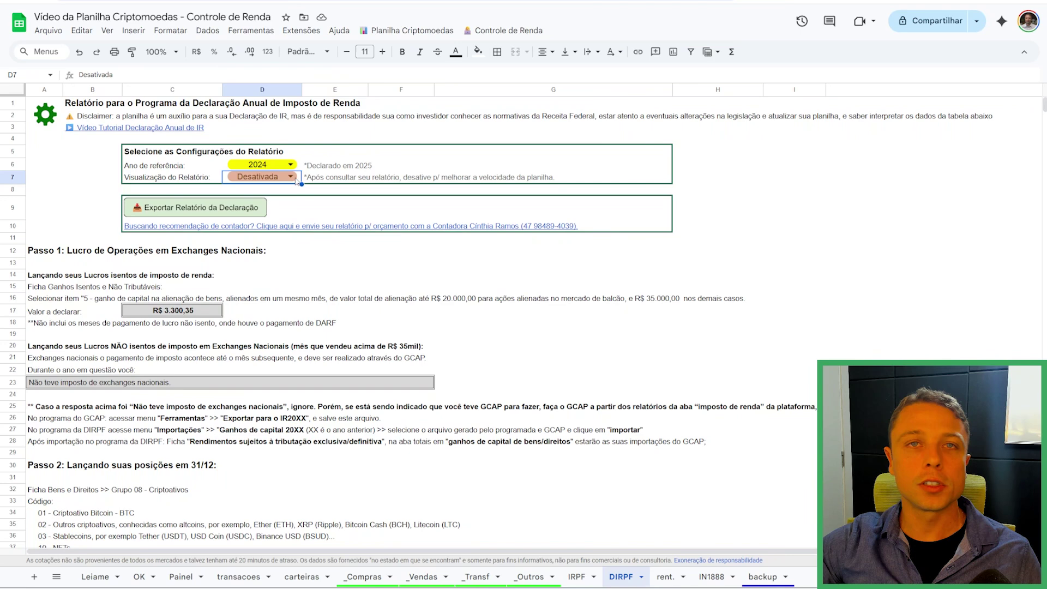
left_click(371, 169)
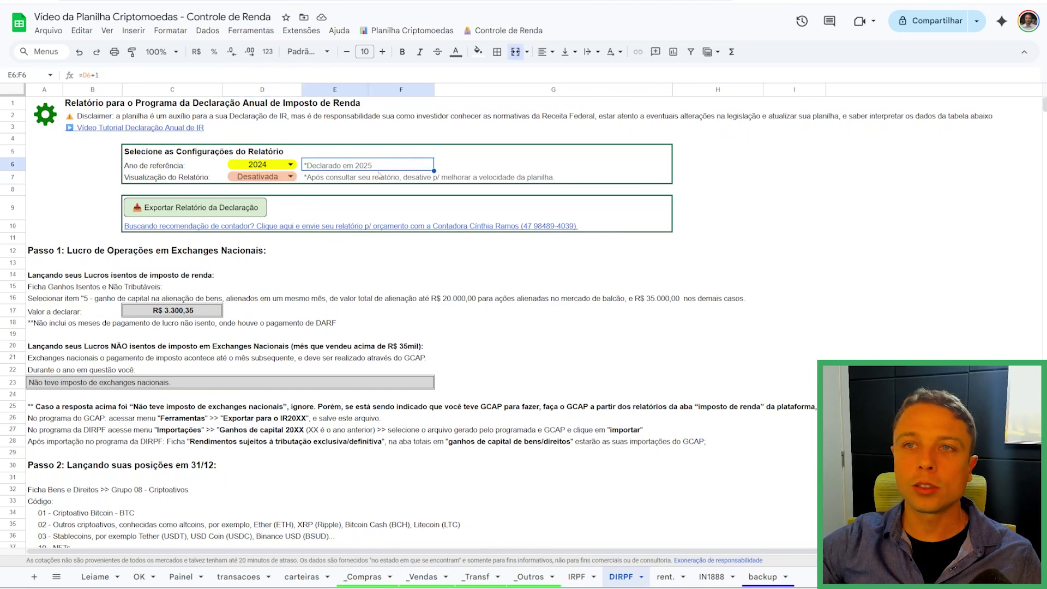
Open the rent. sheet and examine its tutorial link, the yellow month-end total column, both annualized rate tables and the contribution projection
key("ctrl+Page_Down")
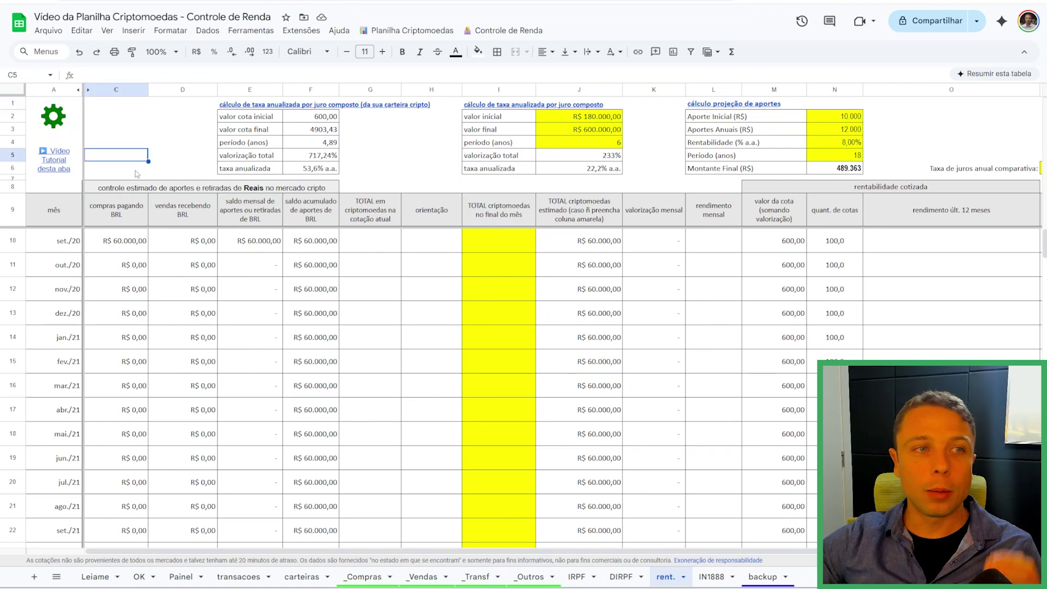
left_click(77, 189)
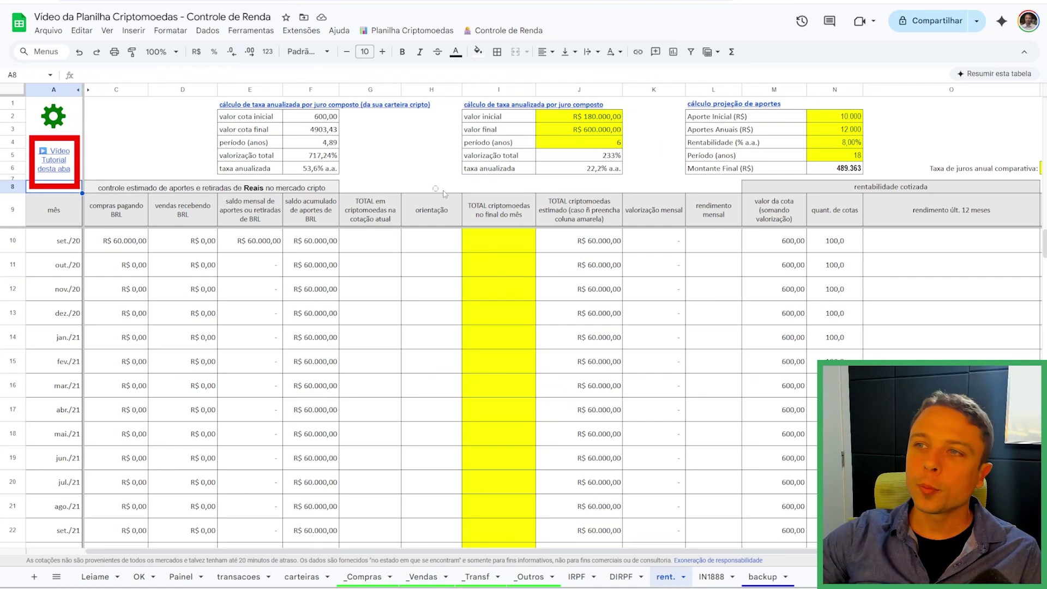
mouse_move(461, 192)
left_mouse_down()
mouse_move(502, 327)
mouse_move(546, 562)
left_mouse_up()
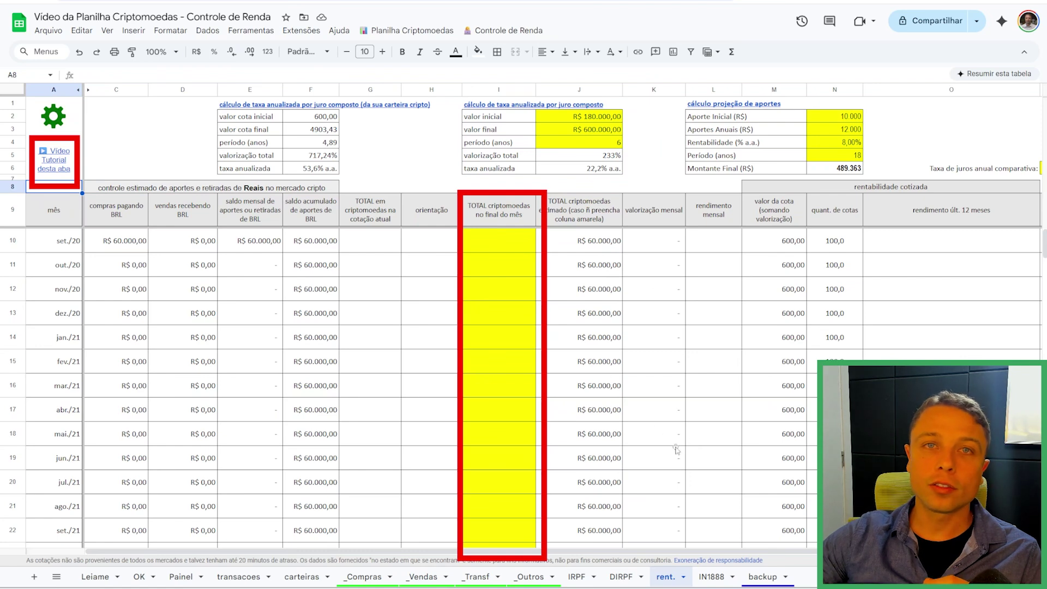
left_click_drag(200, 177, 442, 97)
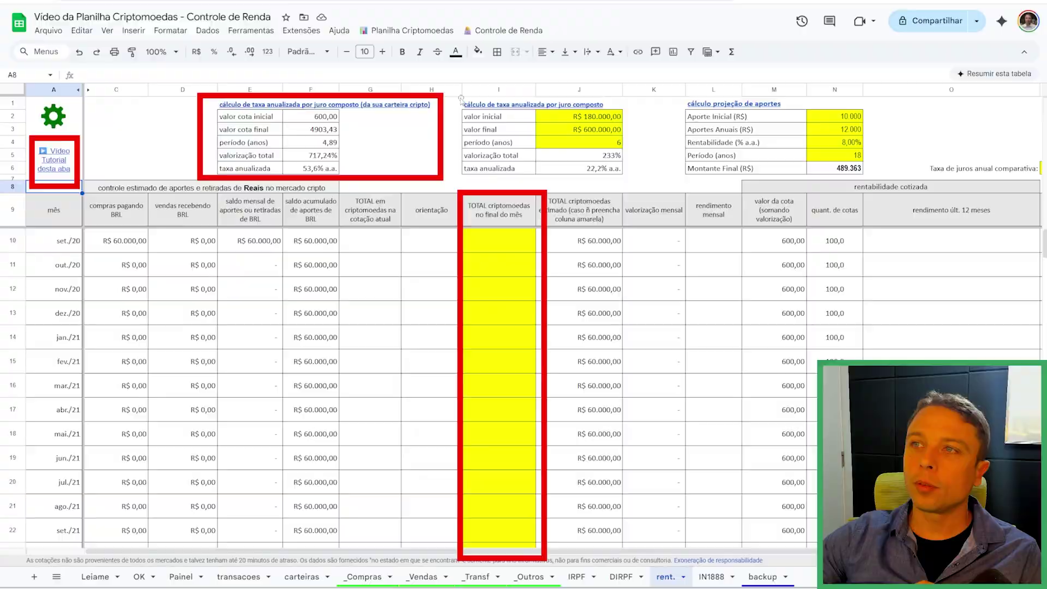
mouse_move(452, 176)
left_mouse_down()
mouse_move(690, 86)
mouse_move(641, 93)
left_mouse_up()
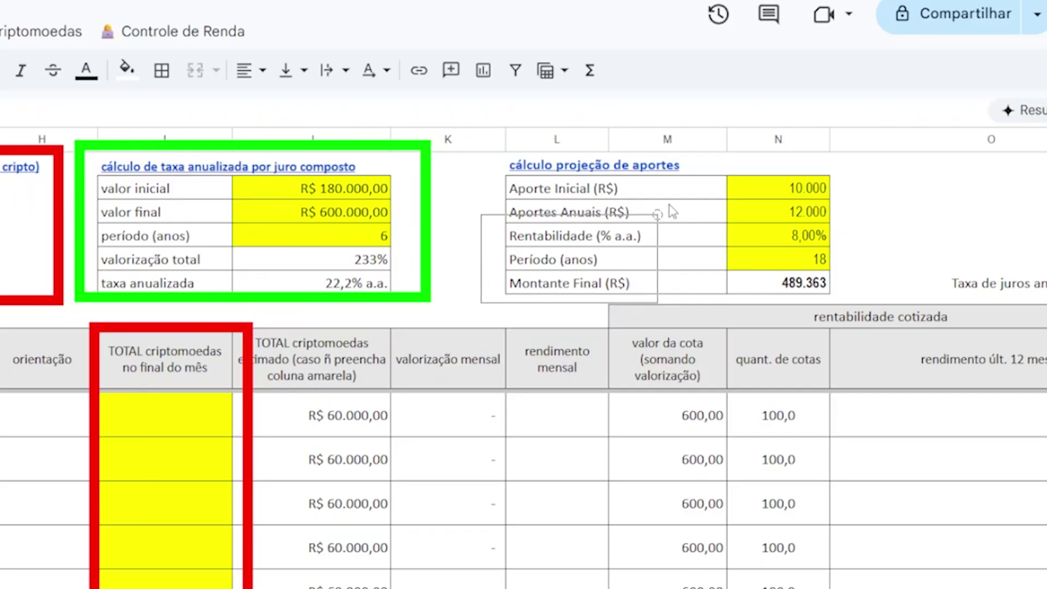
left_click_drag(671, 179, 889, 89)
left_click_drag(875, 139, 873, 141)
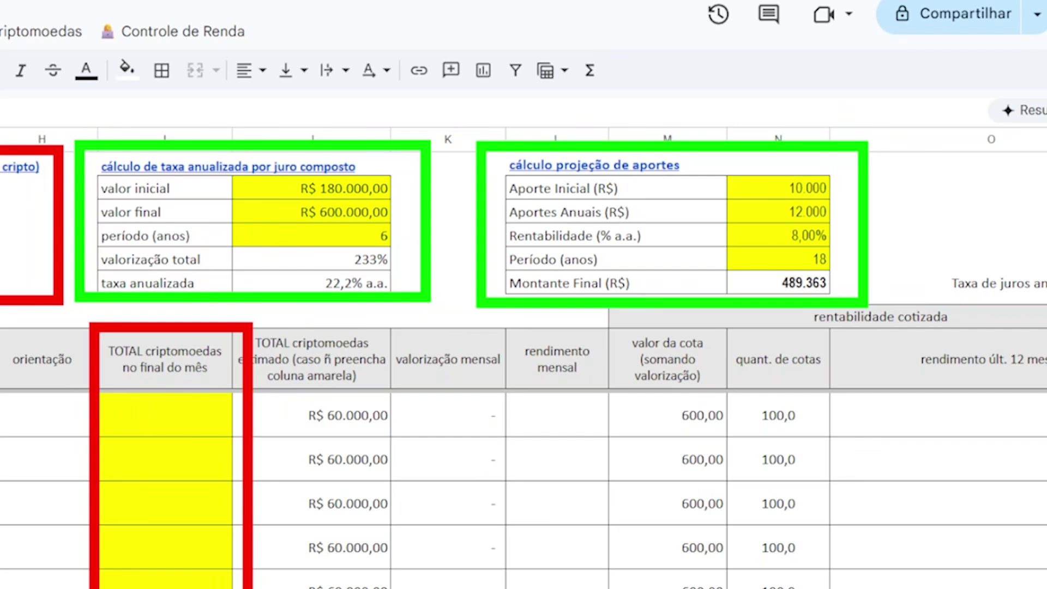